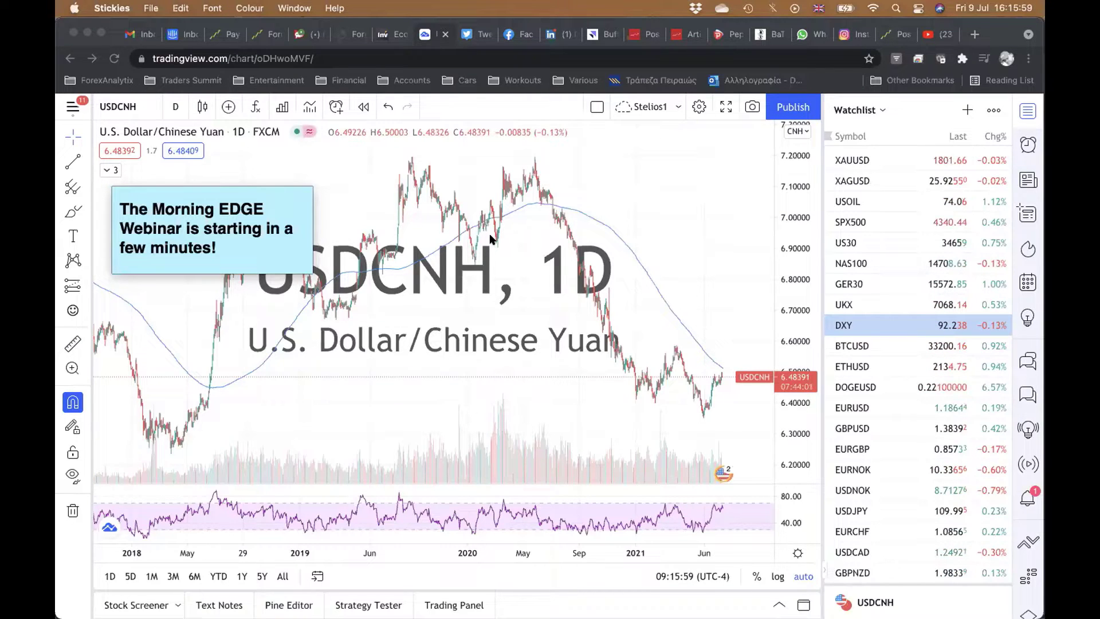
Step: Dismiss the Stickies reminder note to reveal the USDCNH daily chart with its RSI pane
{"action": "left_click", "coordinate": [645, 196]}
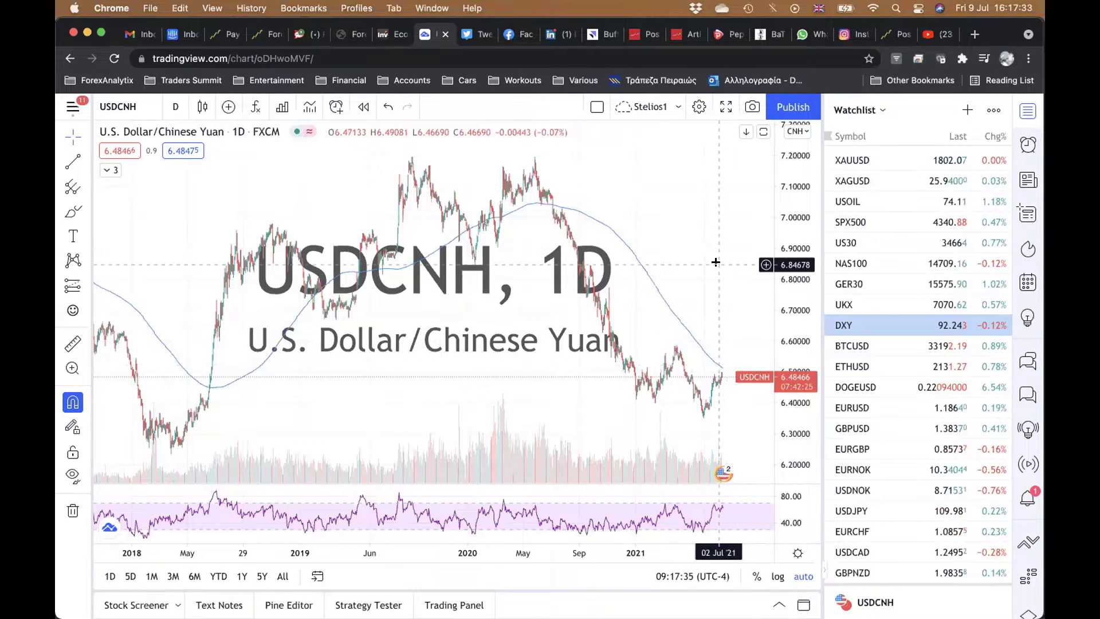
Step: Open the DXY daily chart, zoomed into 2019–2021 and shifted left to show future dates
{"action": "left_click", "coordinate": [863, 325]}
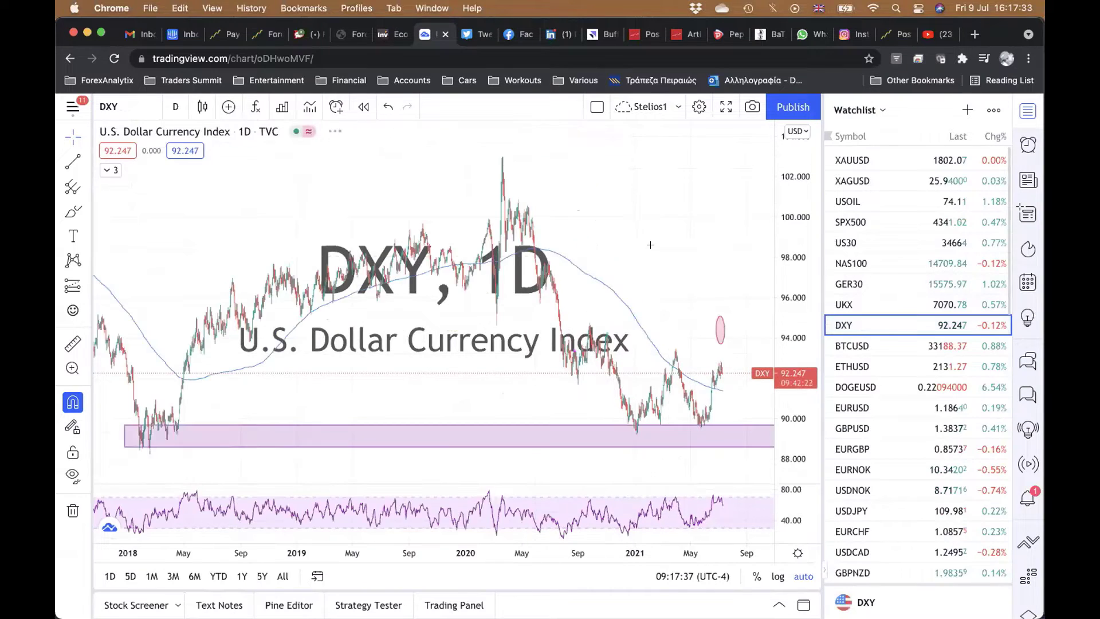
{"action": "scroll", "coordinate": [651, 217], "scroll_direction": "up", "scroll_amount": 5}
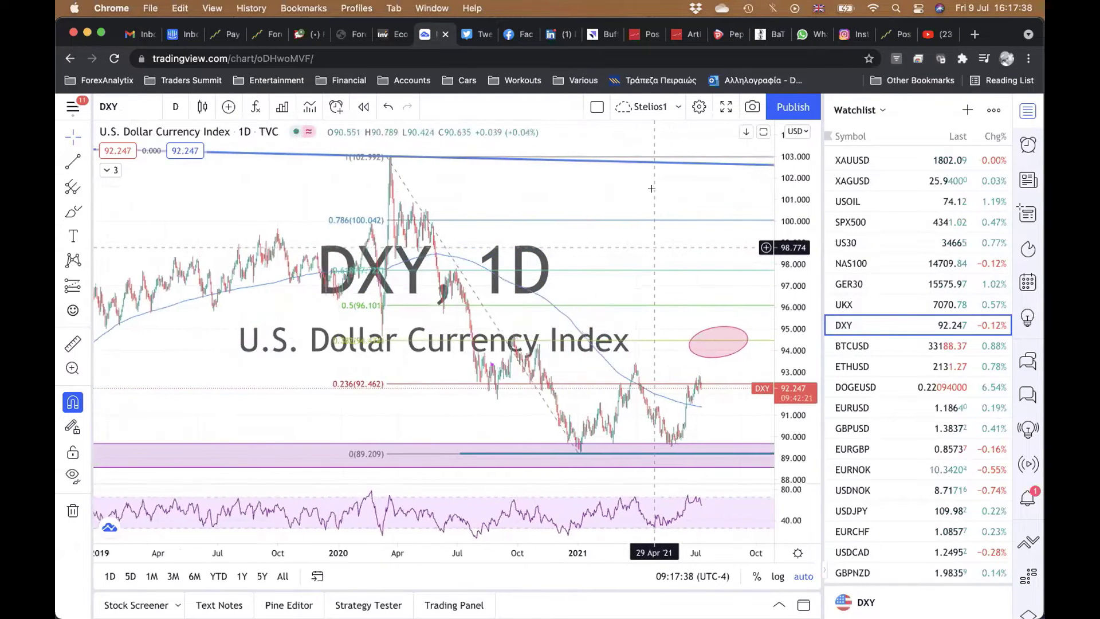
{"action": "left_click_drag", "start_coordinate": [651, 188], "coordinate": [590, 187]}
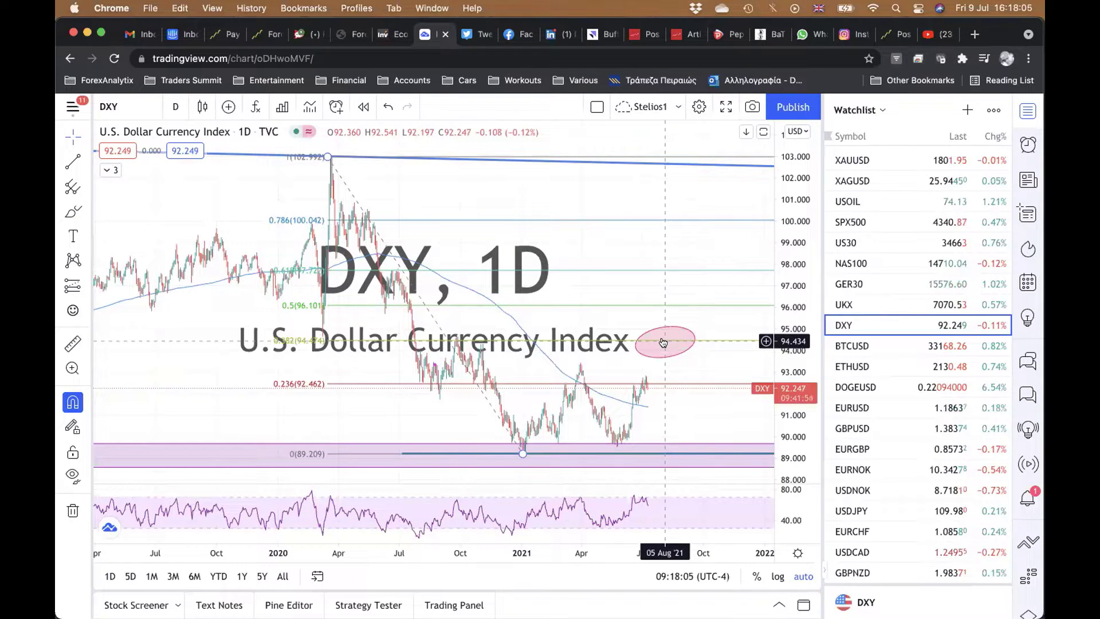
{"action": "left_click", "coordinate": [874, 159]}
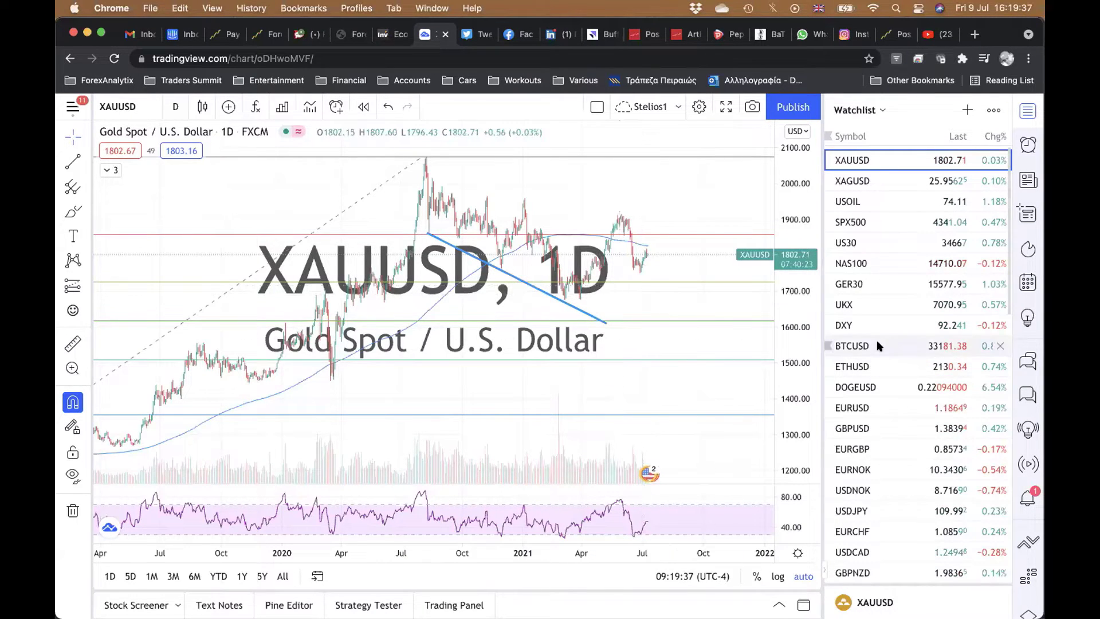
{"action": "left_click", "coordinate": [854, 325]}
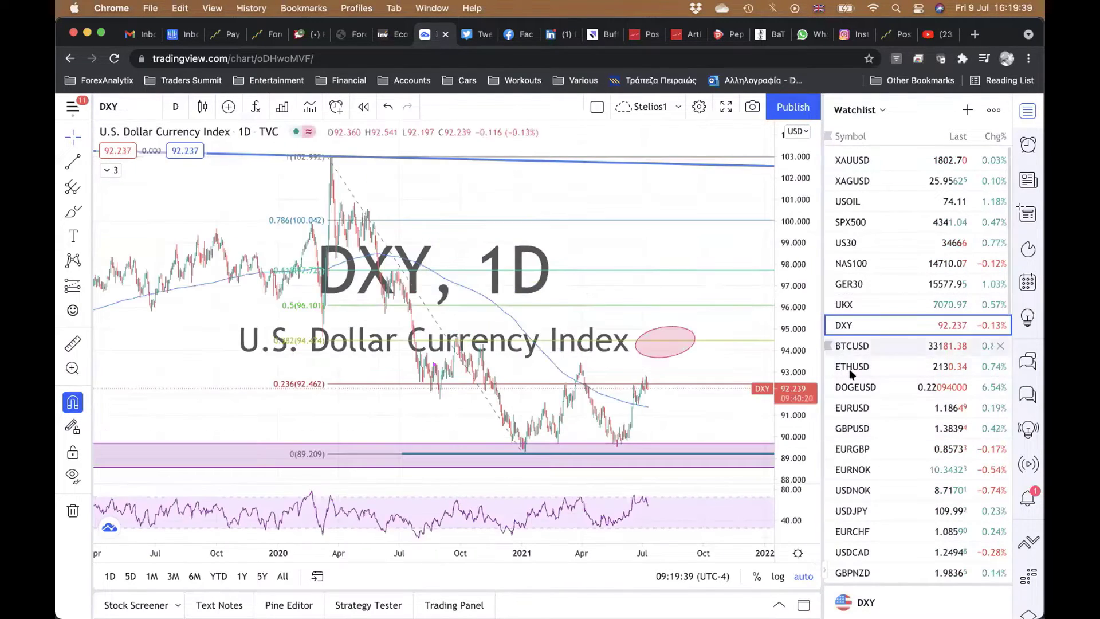
{"action": "scroll", "coordinate": [903, 368], "scroll_direction": "down", "scroll_amount": 1}
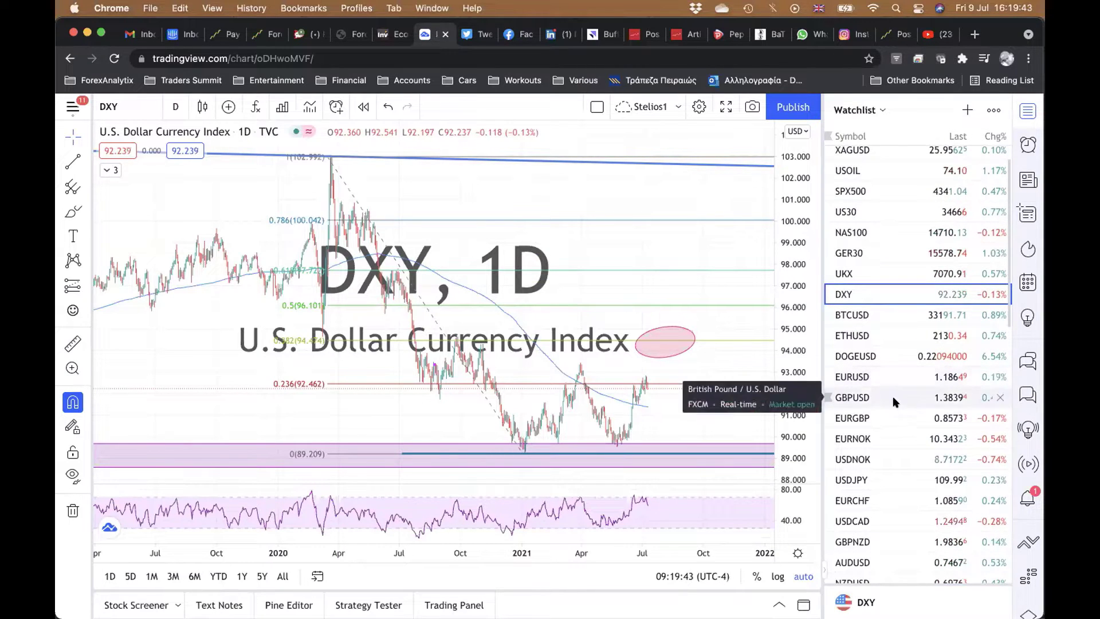
Step: Open the EURGBP daily chart and adjust the zoom on its supply/demand zones
{"action": "left_click", "coordinate": [883, 411]}
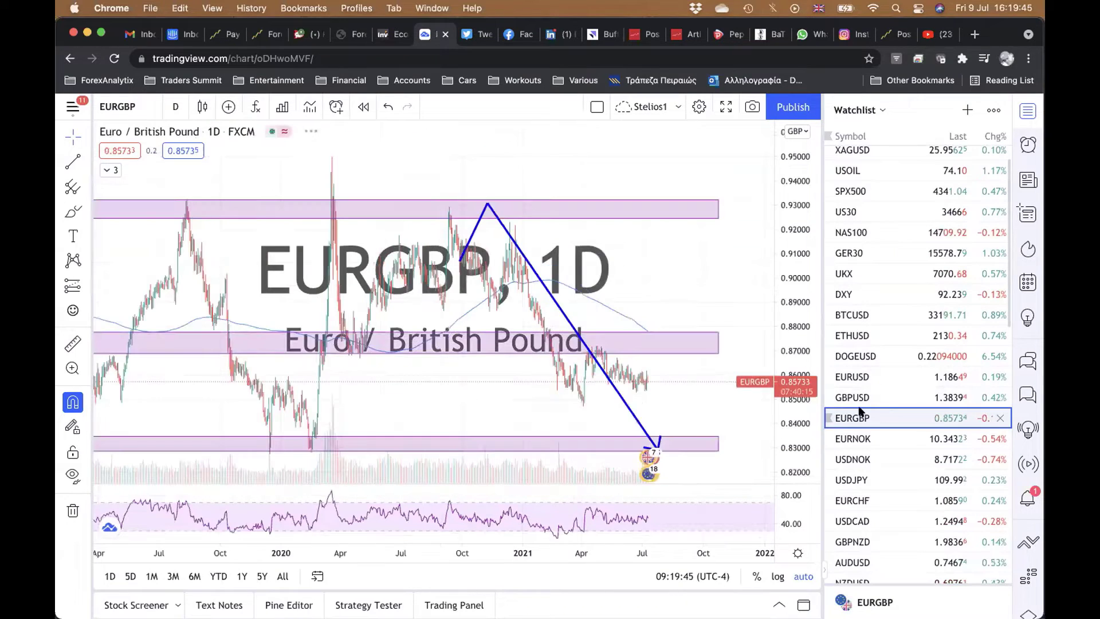
{"action": "scroll", "coordinate": [709, 264], "scroll_direction": "up", "scroll_amount": 3}
{"action": "scroll", "coordinate": [705, 263], "scroll_direction": "down", "scroll_amount": 1}
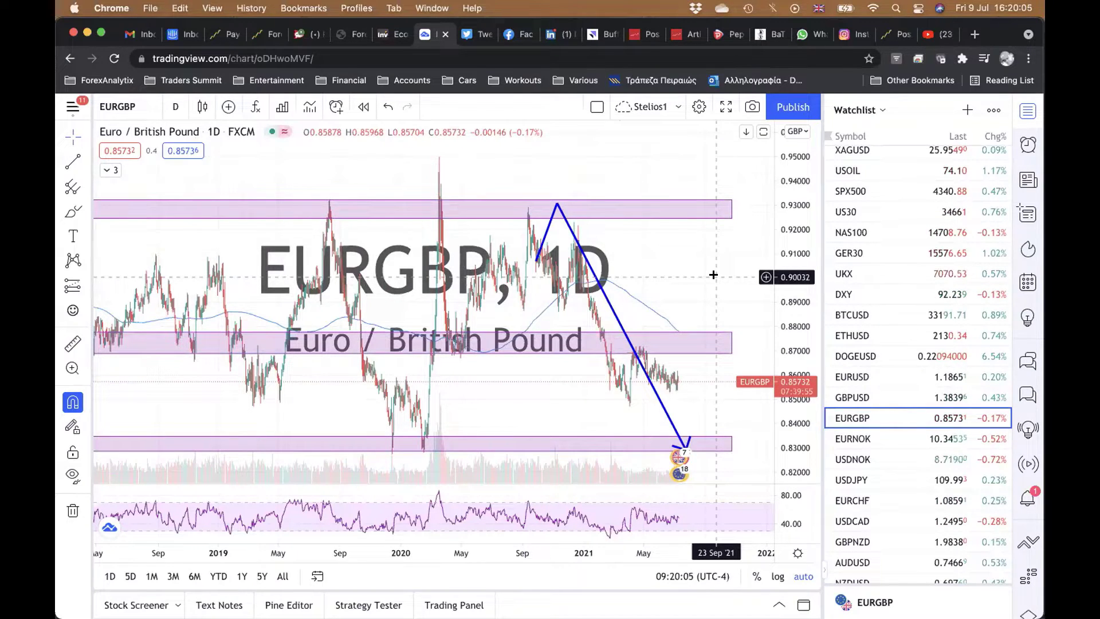
Step: Open GBPUSD and zoom out until its daily history back to 2017 is visible
{"action": "left_click", "coordinate": [867, 397]}
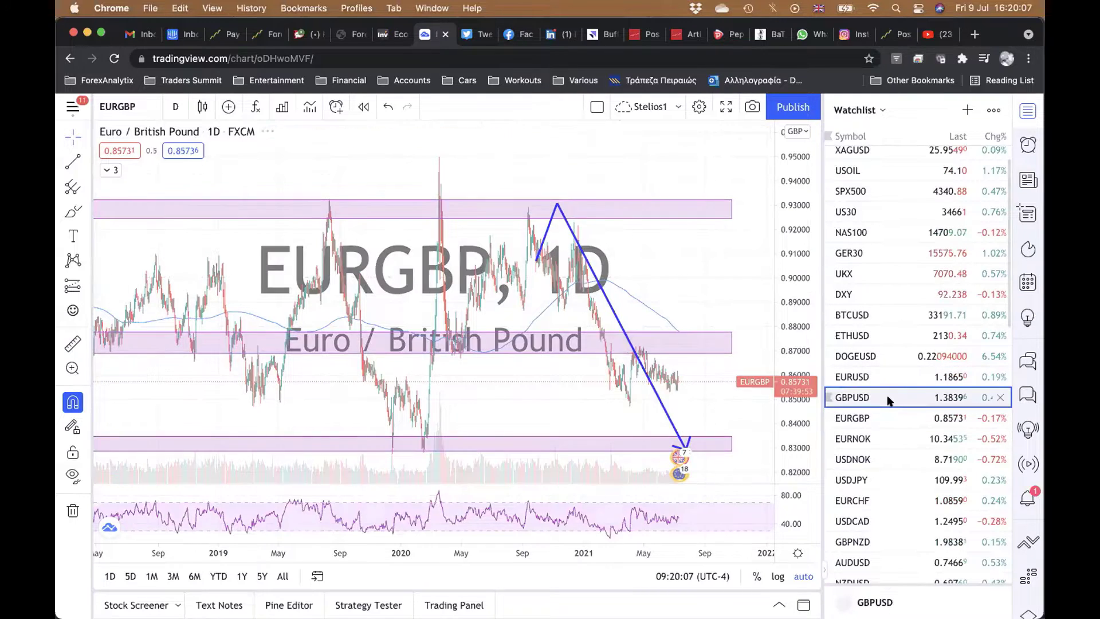
{"action": "scroll", "coordinate": [676, 298], "scroll_direction": "down", "scroll_amount": 1}
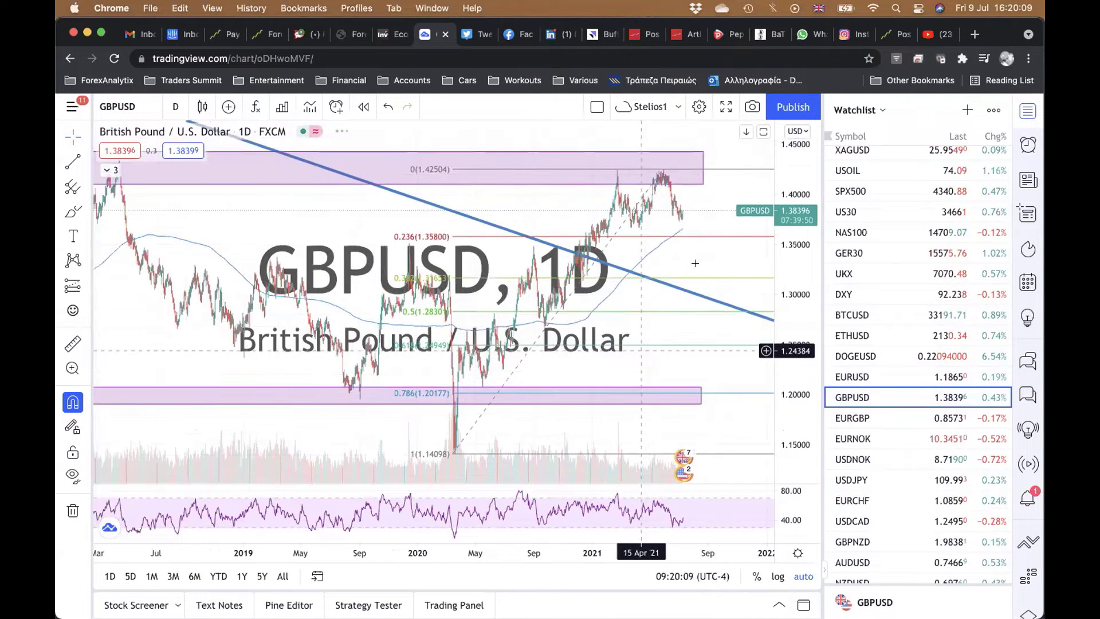
{"action": "scroll", "coordinate": [688, 256], "scroll_direction": "down", "scroll_amount": 4}
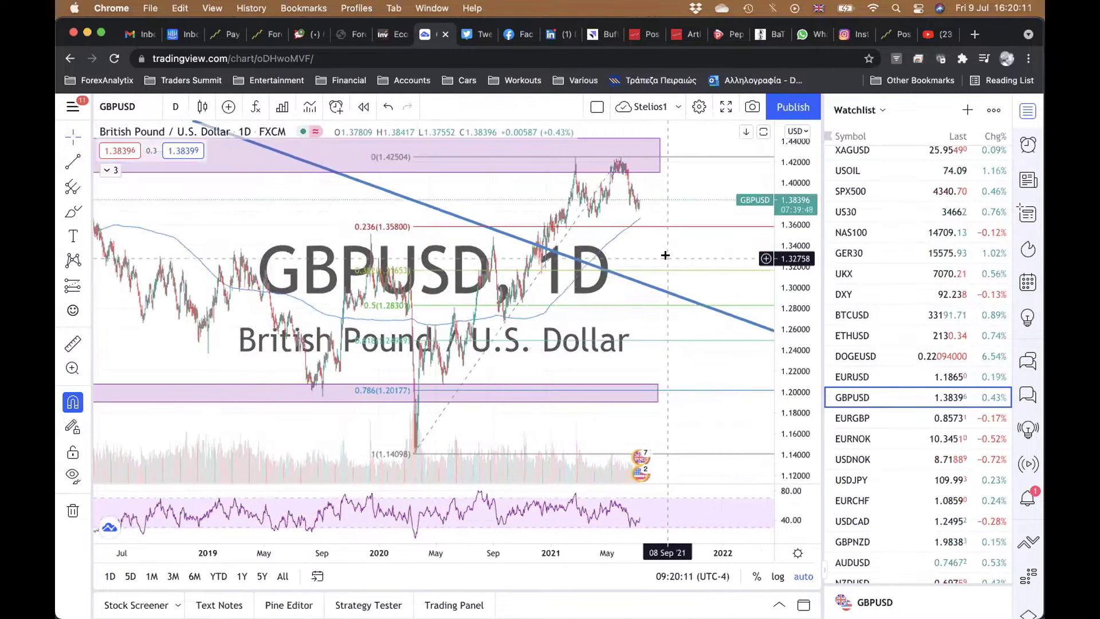
{"action": "scroll", "coordinate": [666, 255], "scroll_direction": "down", "scroll_amount": 3}
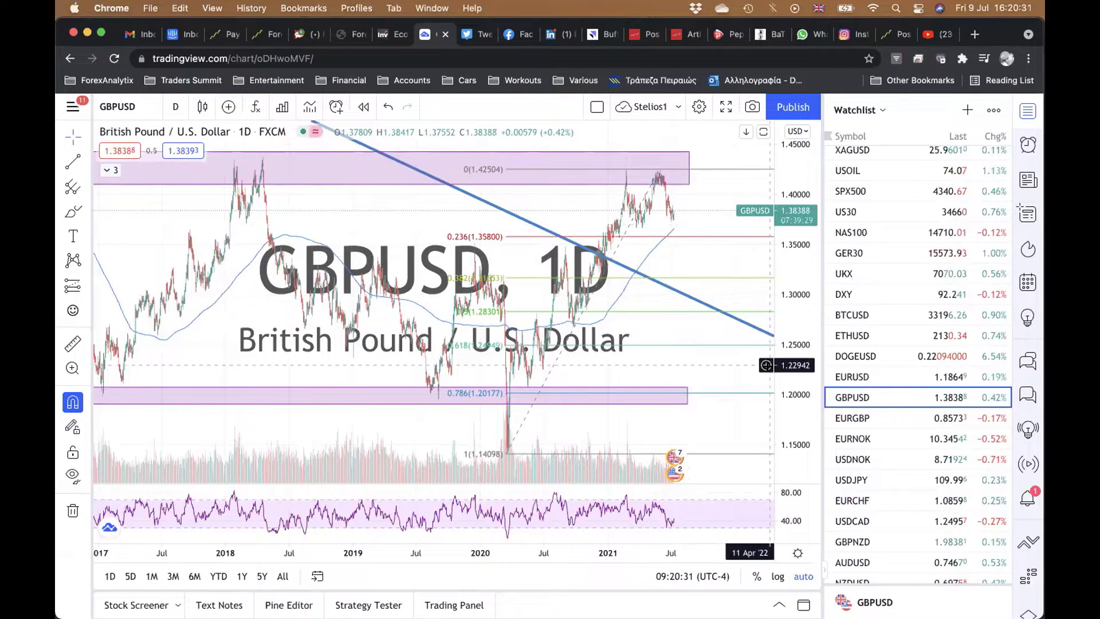
Step: Open USDCAD and zoom and pan to frame its zones near 1.30 and 1.20
{"action": "left_click", "coordinate": [883, 518]}
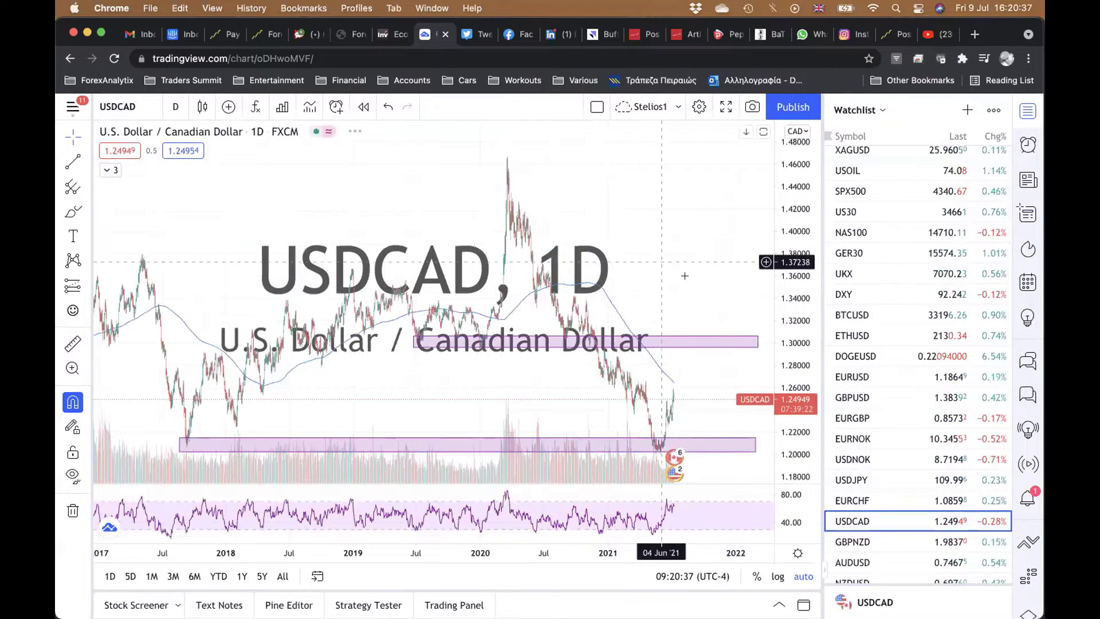
{"action": "scroll", "coordinate": [738, 292], "scroll_direction": "up", "scroll_amount": 6}
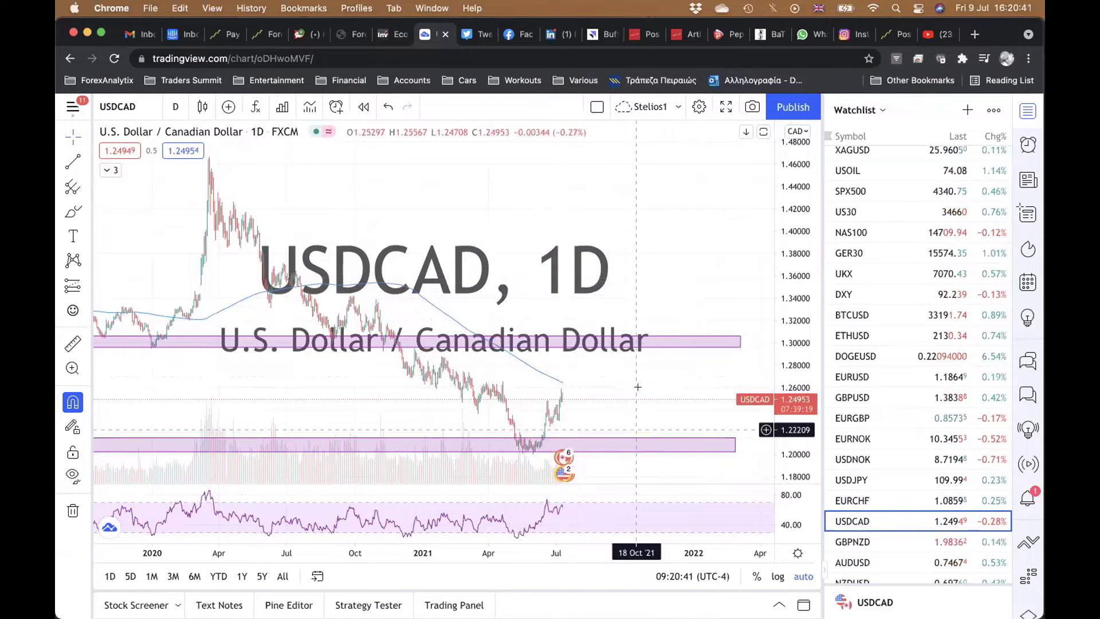
{"action": "scroll", "coordinate": [515, 189], "scroll_direction": "left", "scroll_amount": 5}
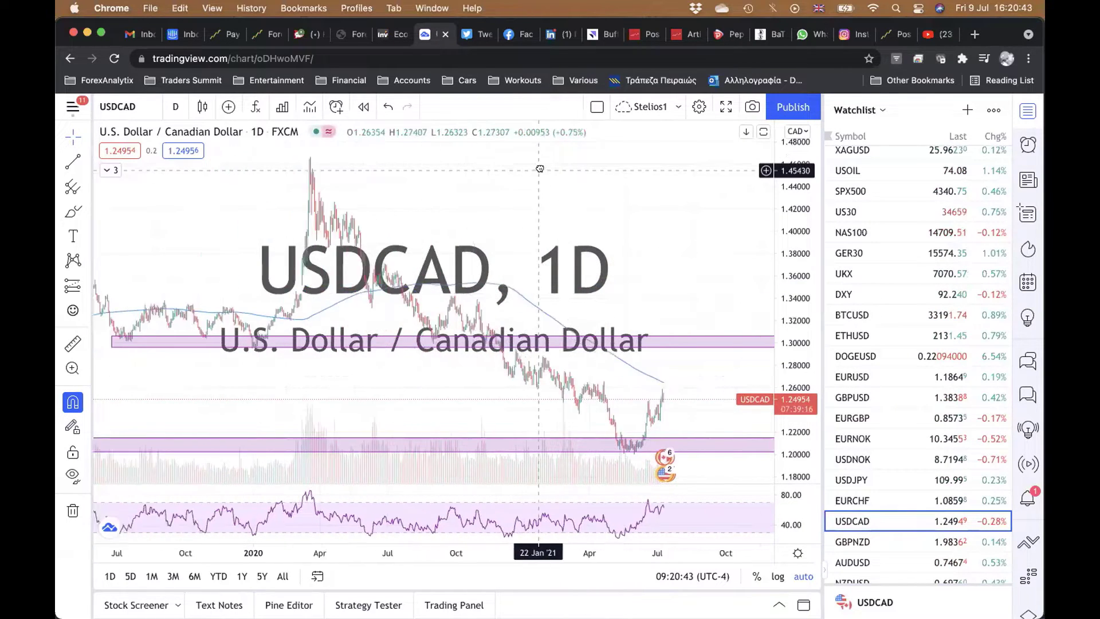
{"action": "scroll", "coordinate": [540, 167], "scroll_direction": "up", "scroll_amount": 3}
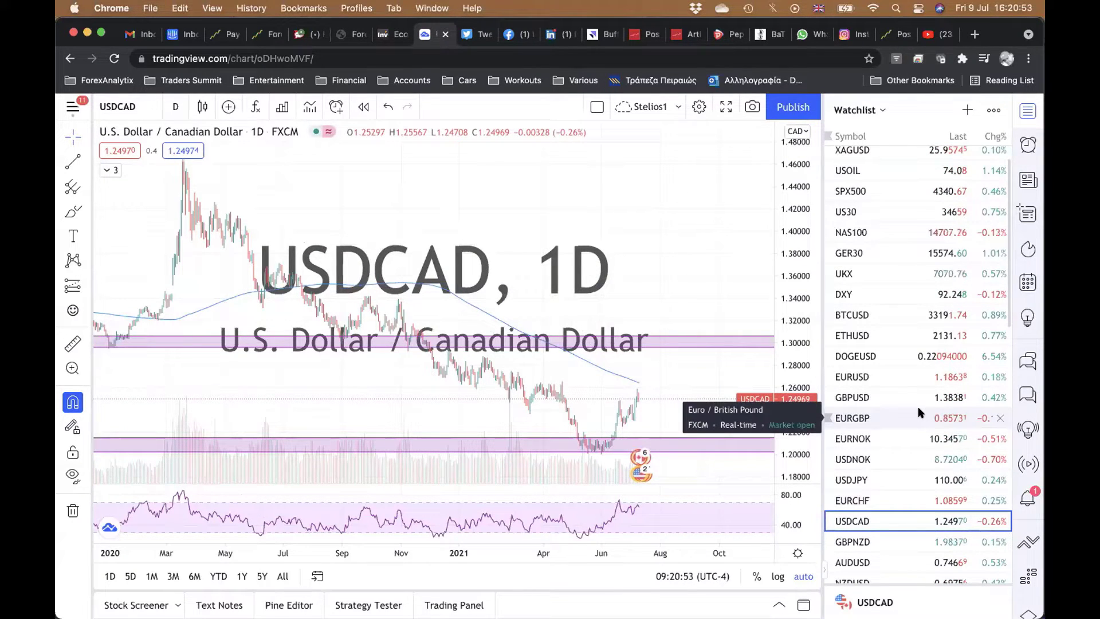
{"action": "scroll", "coordinate": [919, 411], "scroll_direction": "down", "scroll_amount": 3}
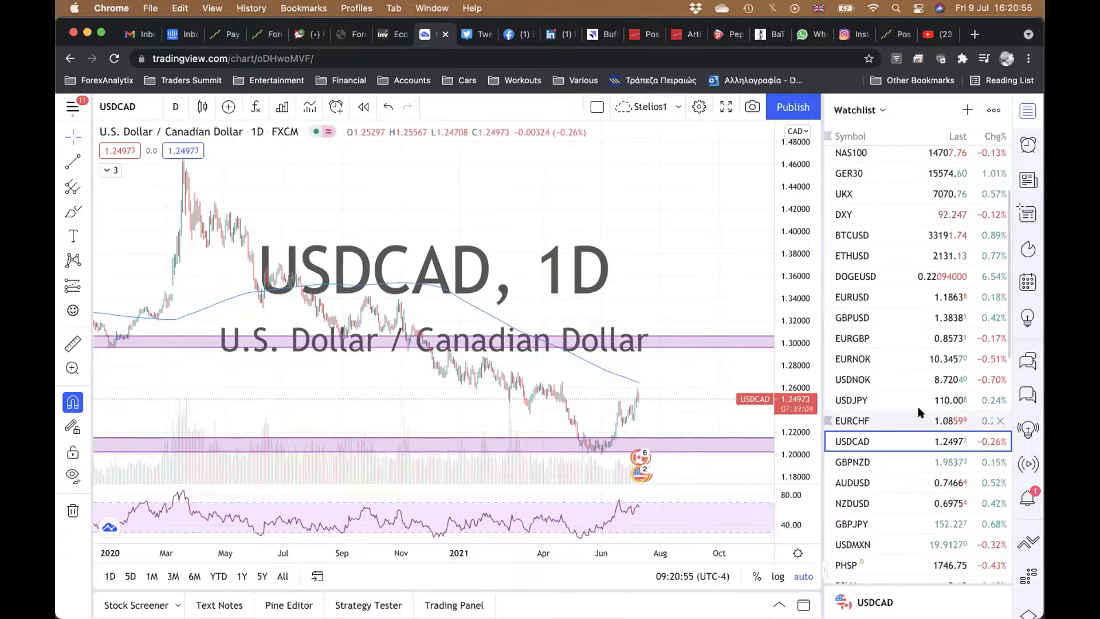
Step: Move the AUDUSD Fibonacci retracement's top anchor to the Feb 2021 high, then switch to USDNOK
{"action": "left_click", "coordinate": [876, 476]}
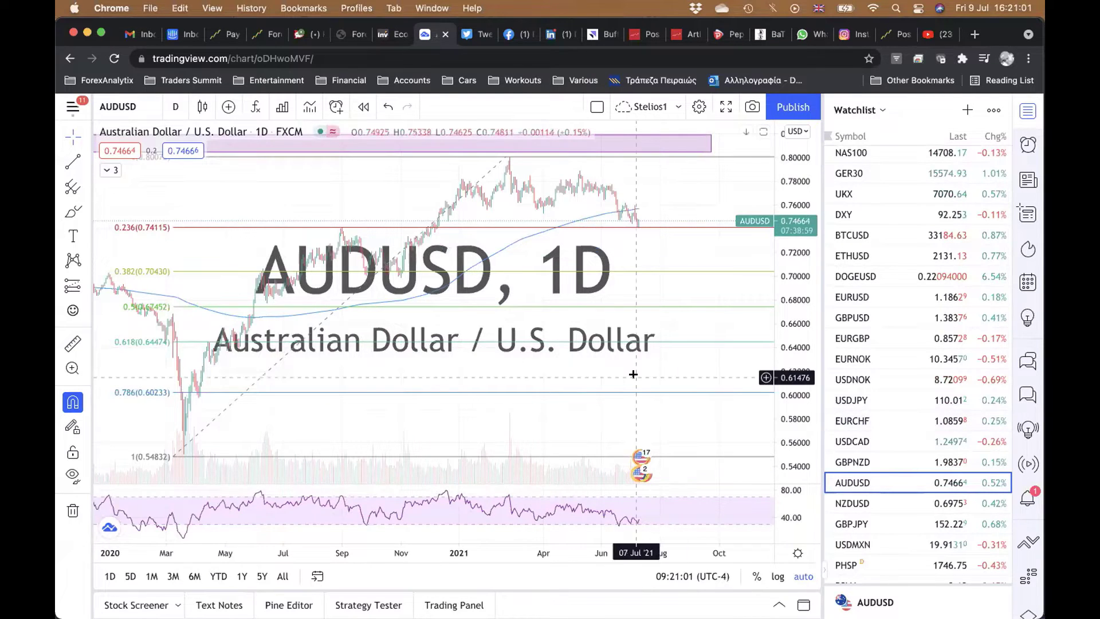
{"action": "scroll", "coordinate": [634, 374], "scroll_direction": "down", "scroll_amount": 5}
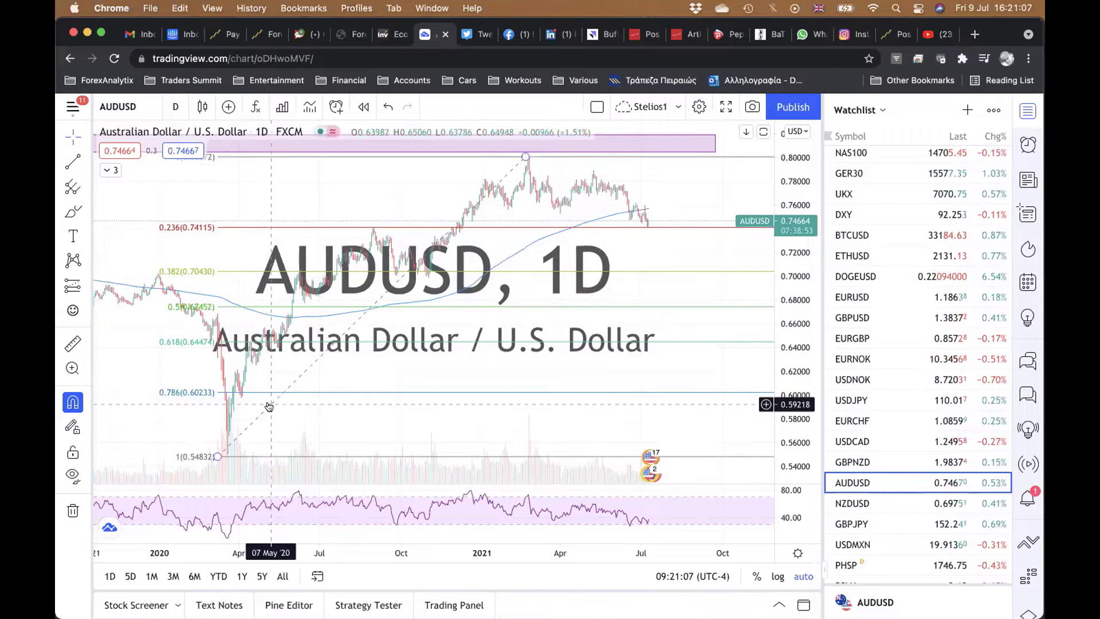
{"action": "left_click_drag", "start_coordinate": [269, 407], "coordinate": [275, 400]}
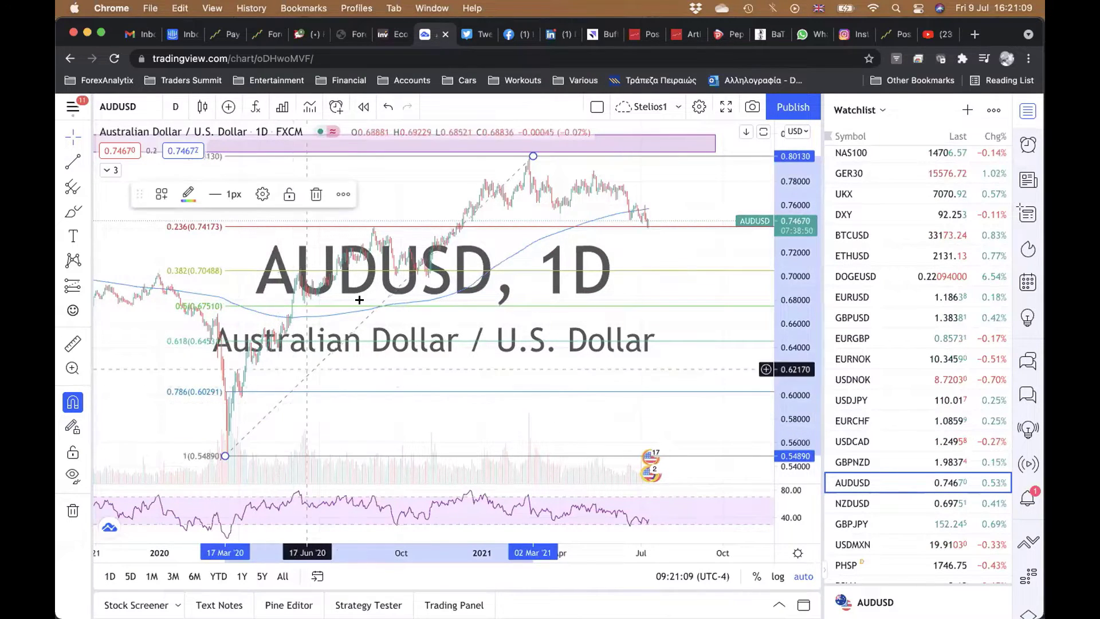
{"action": "left_click_drag", "start_coordinate": [532, 154], "coordinate": [527, 151]}
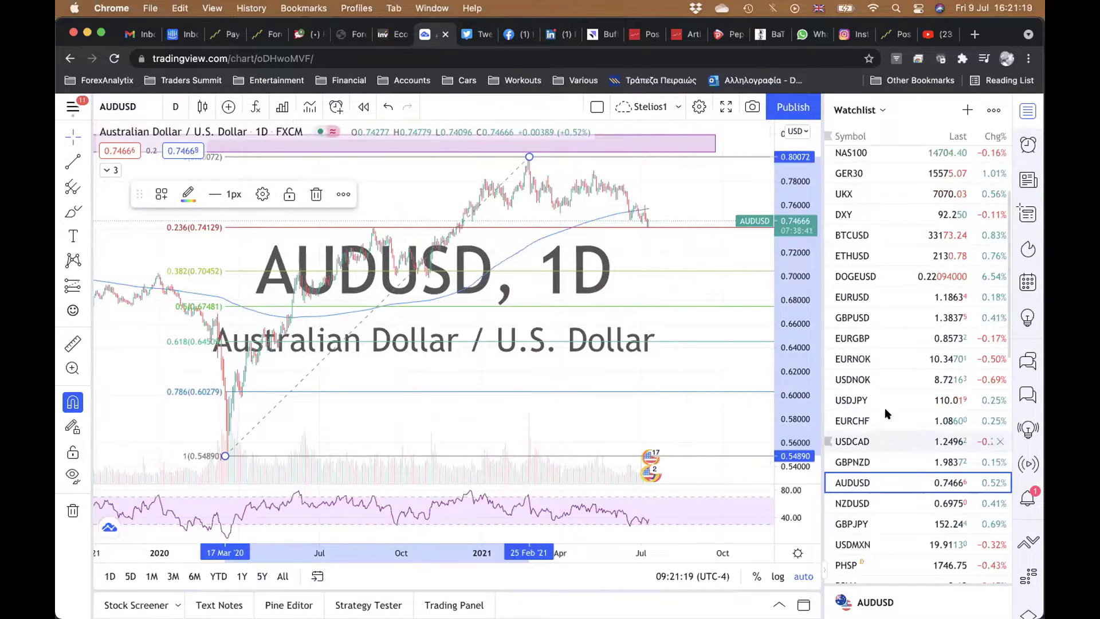
{"action": "left_click", "coordinate": [875, 375]}
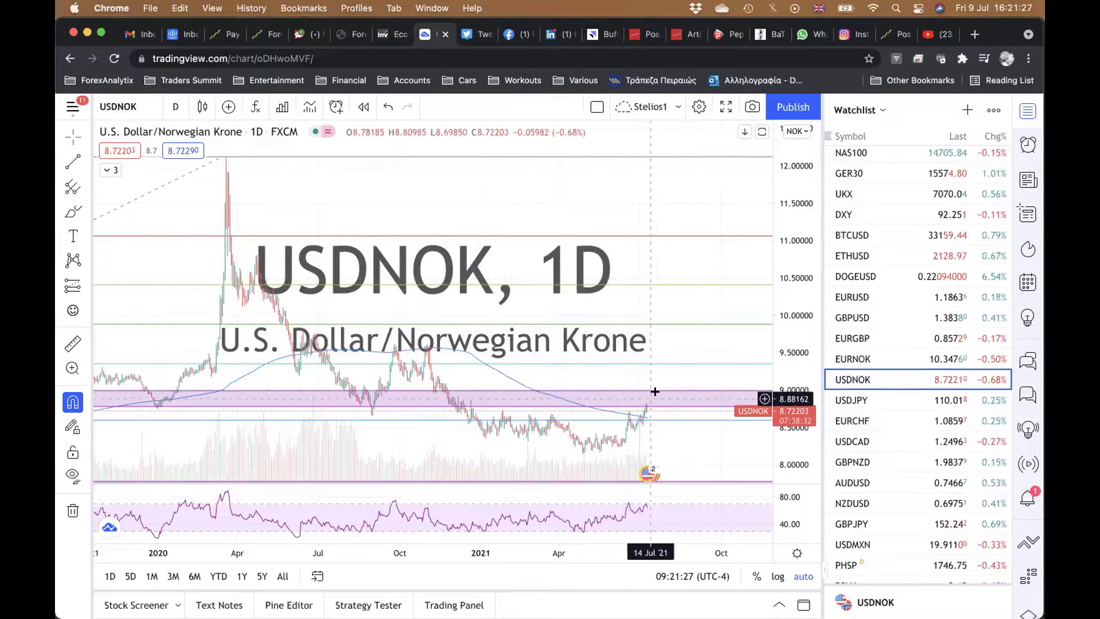
Step: Put the USDNOK chart on weekly candles and select its pink zone near 9.00
{"action": "left_click", "coordinate": [175, 107]}
{"action": "left_click", "coordinate": [187, 442]}
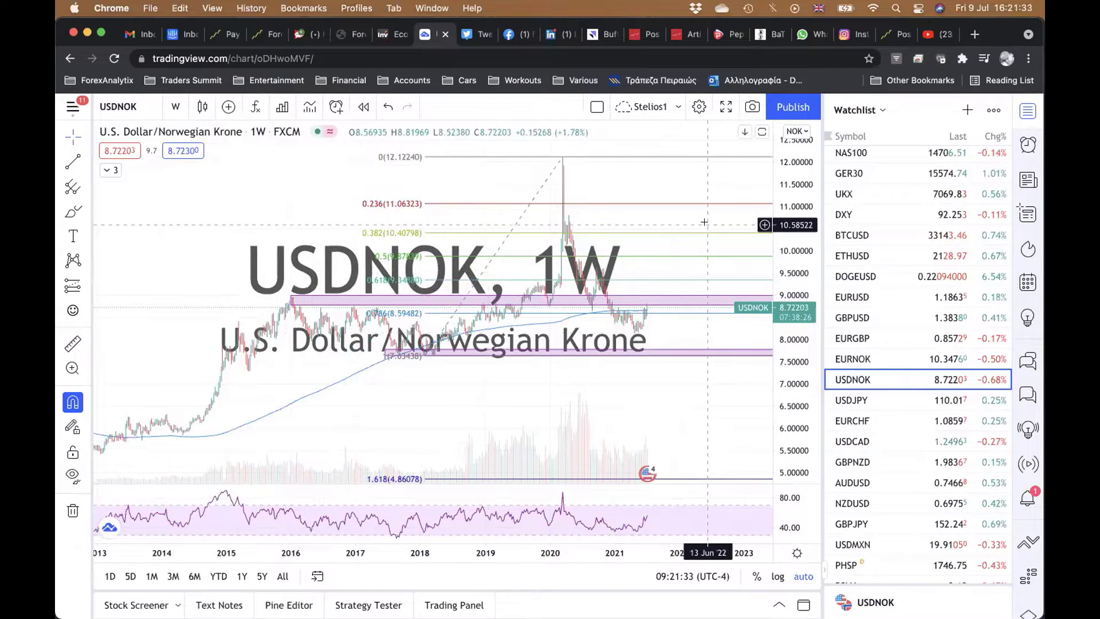
{"action": "scroll", "coordinate": [704, 222], "scroll_direction": "up", "scroll_amount": 1}
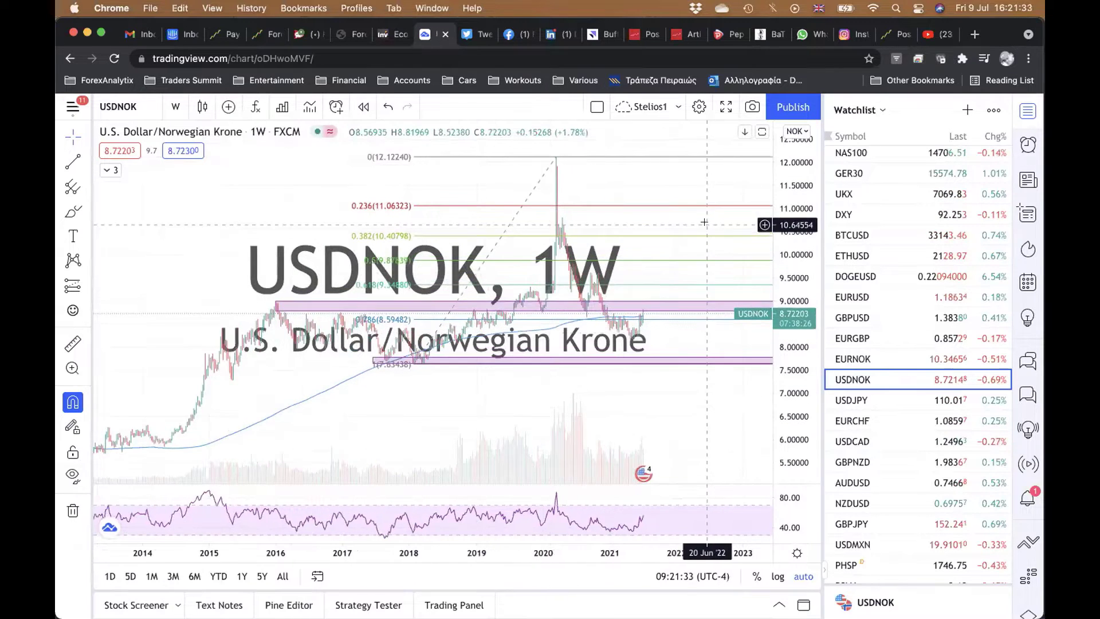
{"action": "left_click", "coordinate": [644, 300]}
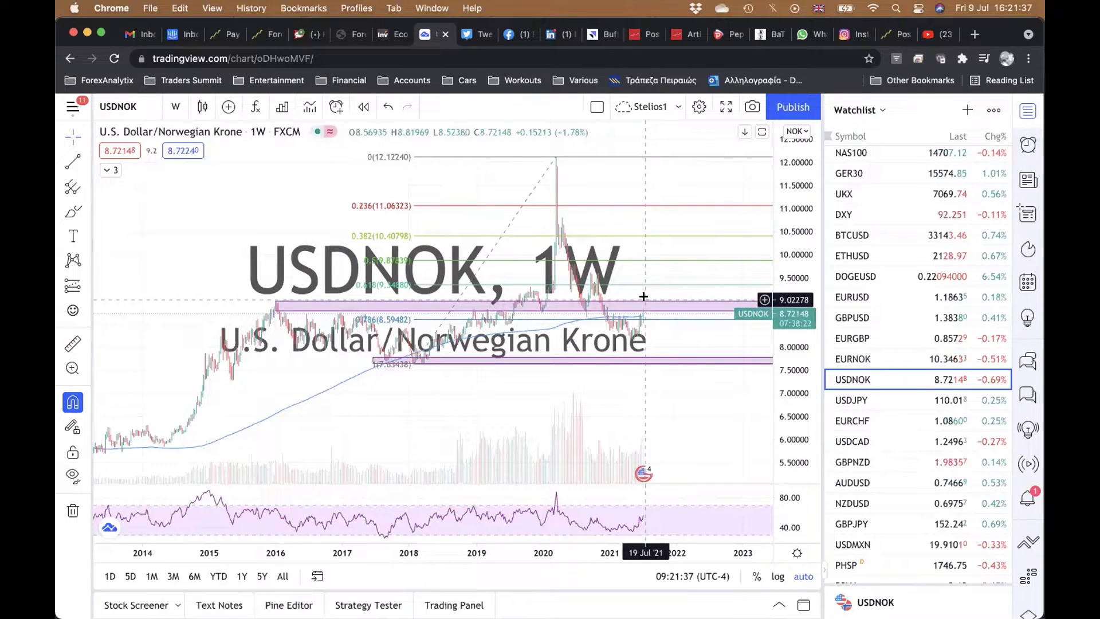
Step: Open EURNOK weekly and zoom to frame its shaded zones near 10.0 and 10.5
{"action": "left_click", "coordinate": [875, 357]}
{"action": "scroll", "coordinate": [671, 391], "scroll_direction": "up", "scroll_amount": 5}
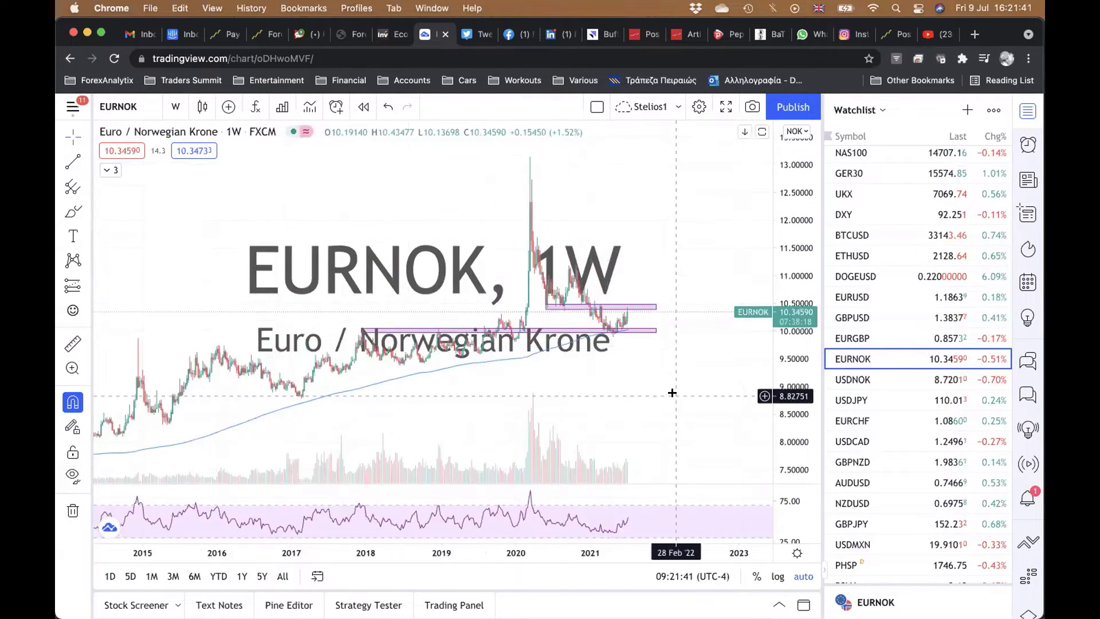
{"action": "scroll", "coordinate": [672, 392], "scroll_direction": "up", "scroll_amount": 2}
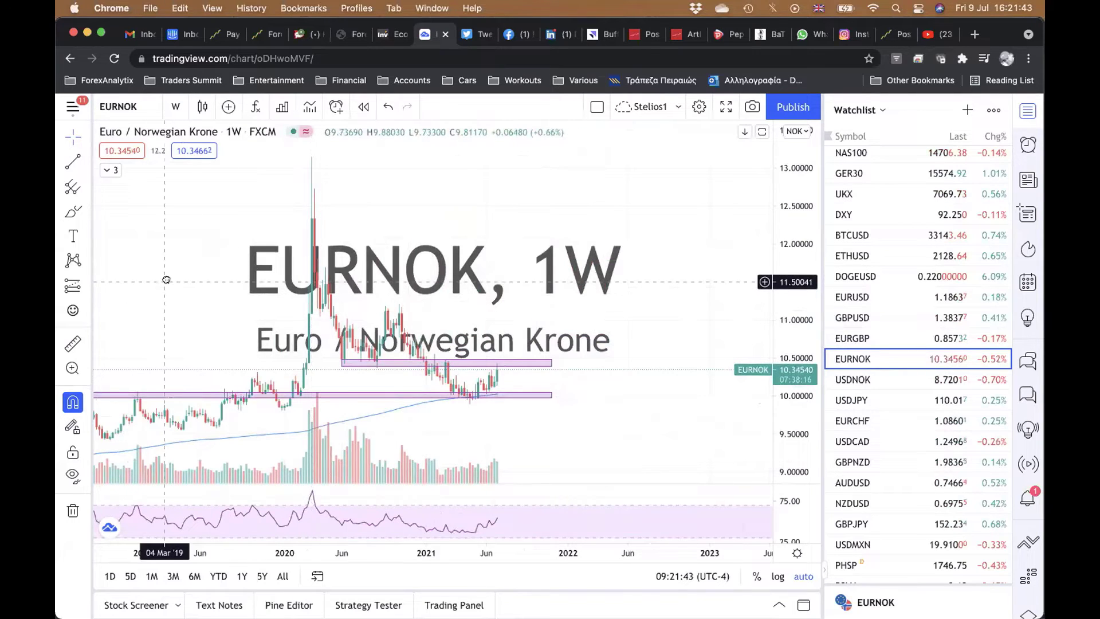
{"action": "scroll", "coordinate": [166, 279], "scroll_direction": "up", "scroll_amount": 2}
{"action": "scroll", "coordinate": [331, 261], "scroll_direction": "left", "scroll_amount": 3}
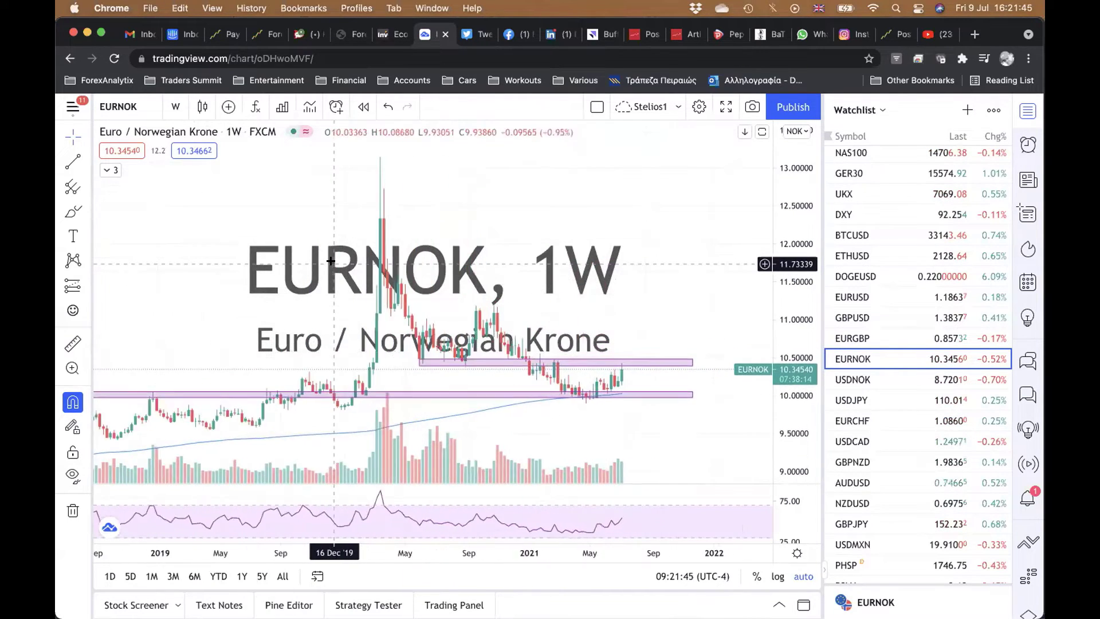
{"action": "scroll", "coordinate": [331, 260], "scroll_direction": "up", "scroll_amount": 1}
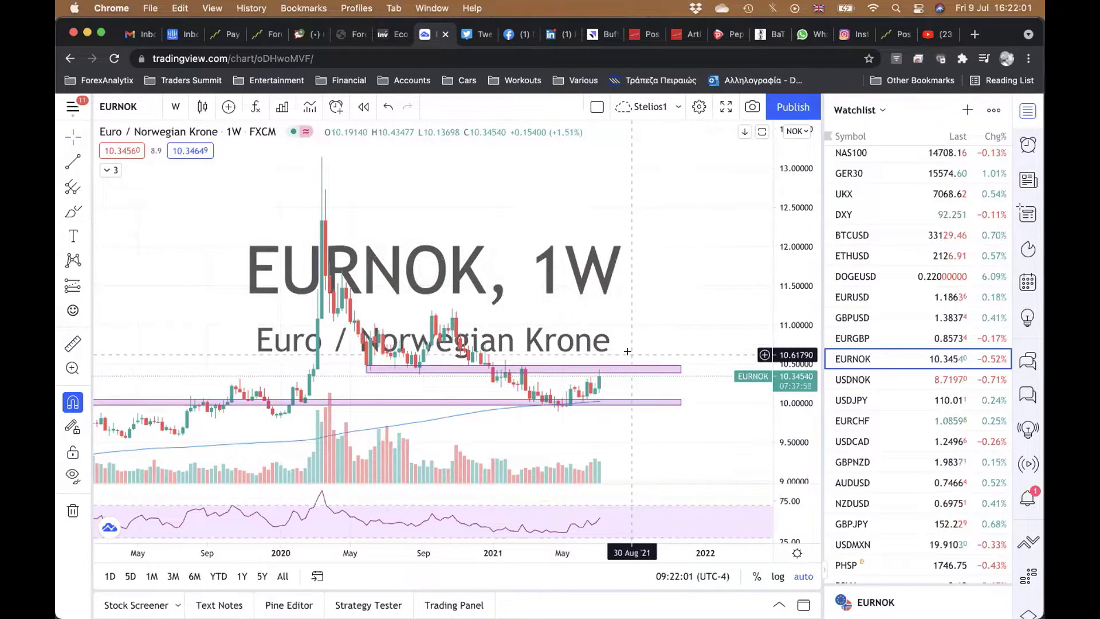
{"action": "scroll", "coordinate": [898, 437], "scroll_direction": "down", "scroll_amount": 2}
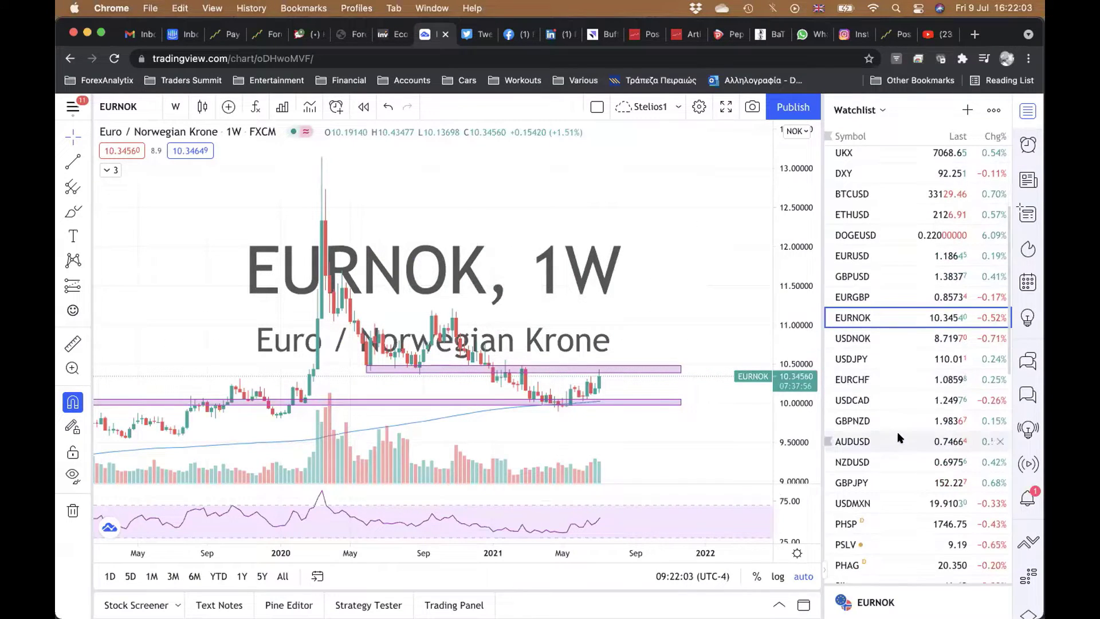
{"action": "scroll", "coordinate": [898, 432], "scroll_direction": "up", "scroll_amount": 5}
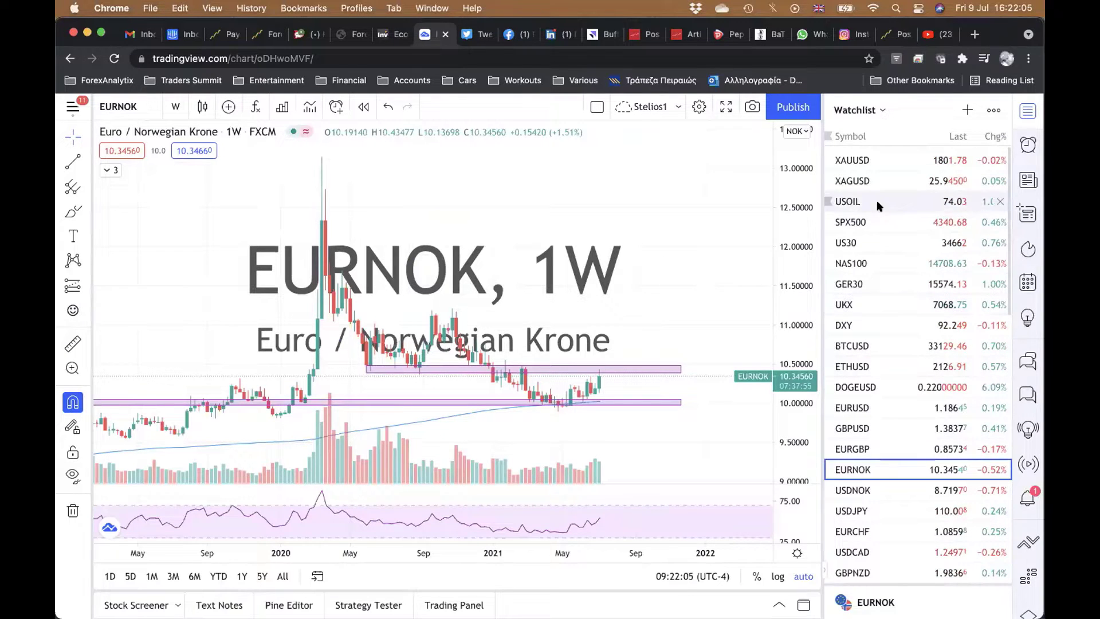
Step: Review the S&P 500 on daily candles zoomed out, then flip through Euro-Bund to TBF
{"action": "left_click", "coordinate": [876, 222]}
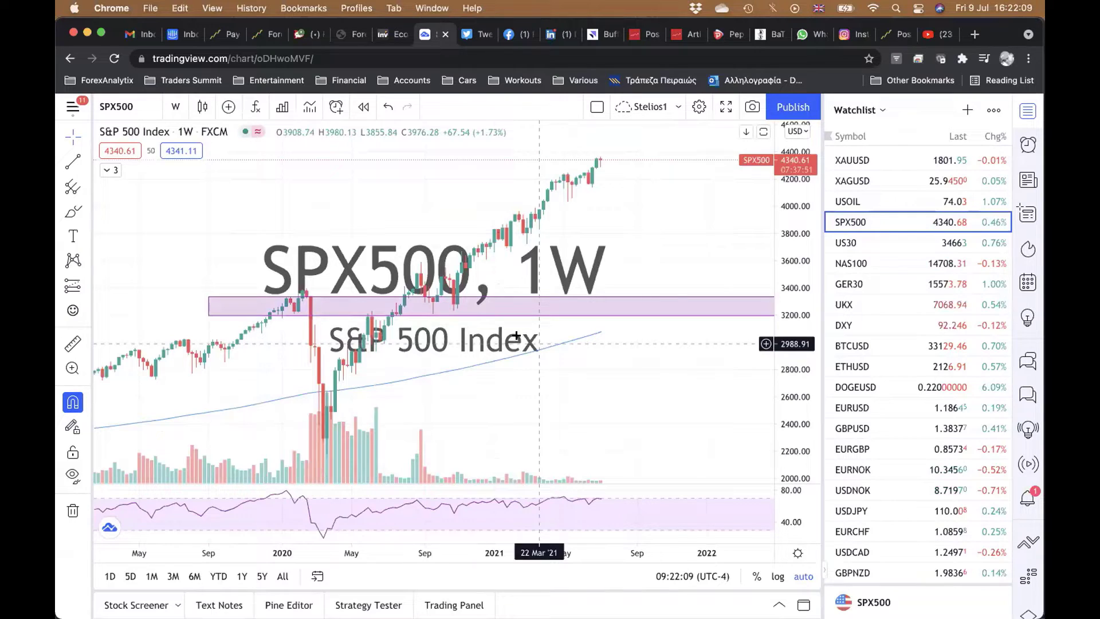
{"action": "left_click_drag", "start_coordinate": [344, 184], "coordinate": [405, 184]}
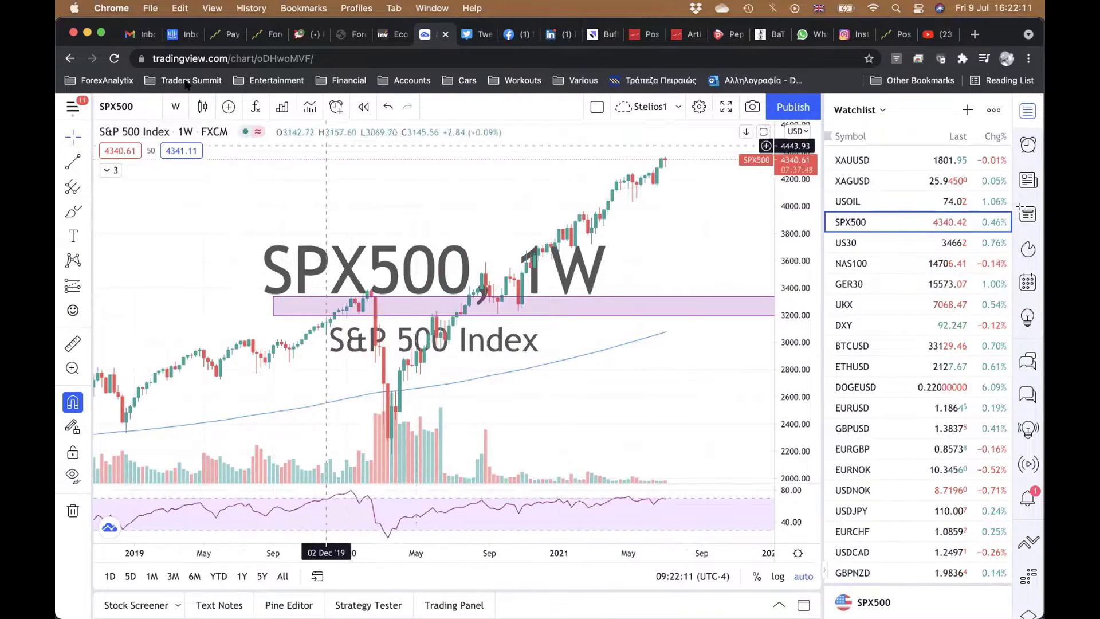
{"action": "left_click", "coordinate": [176, 106]}
{"action": "left_click", "coordinate": [208, 418]}
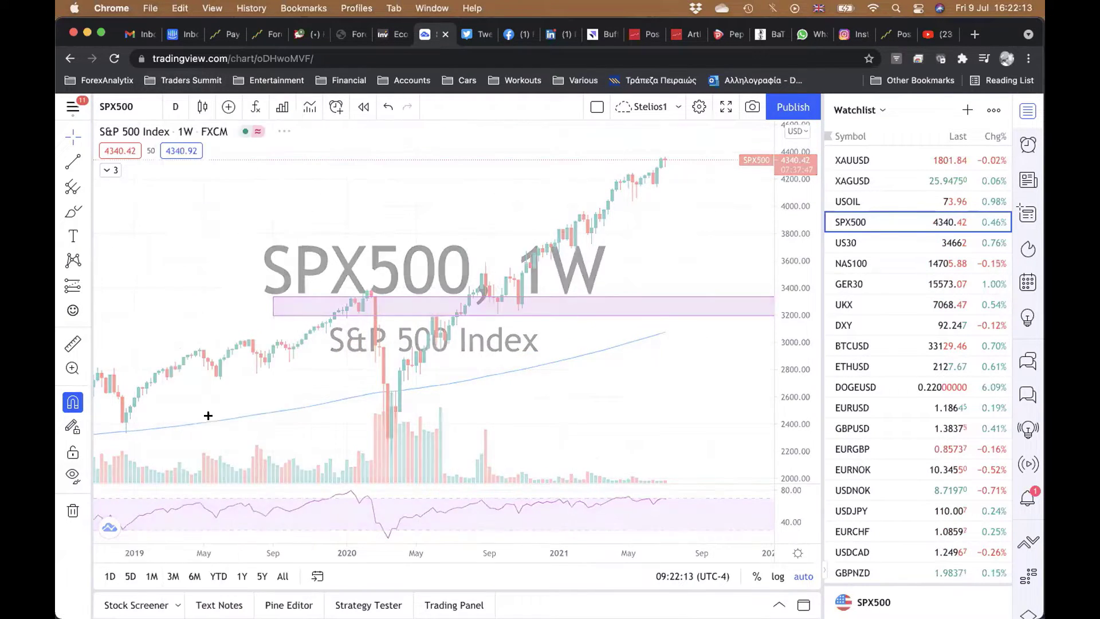
{"action": "scroll", "coordinate": [583, 233], "scroll_direction": "down", "scroll_amount": 5}
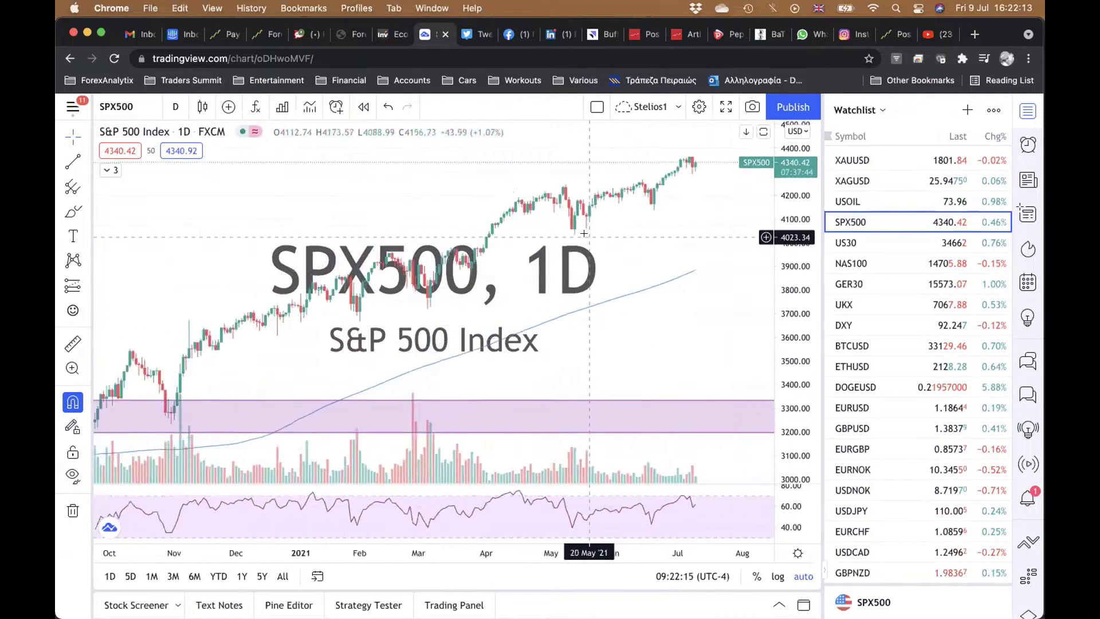
{"action": "scroll", "coordinate": [584, 233], "scroll_direction": "down", "scroll_amount": 4}
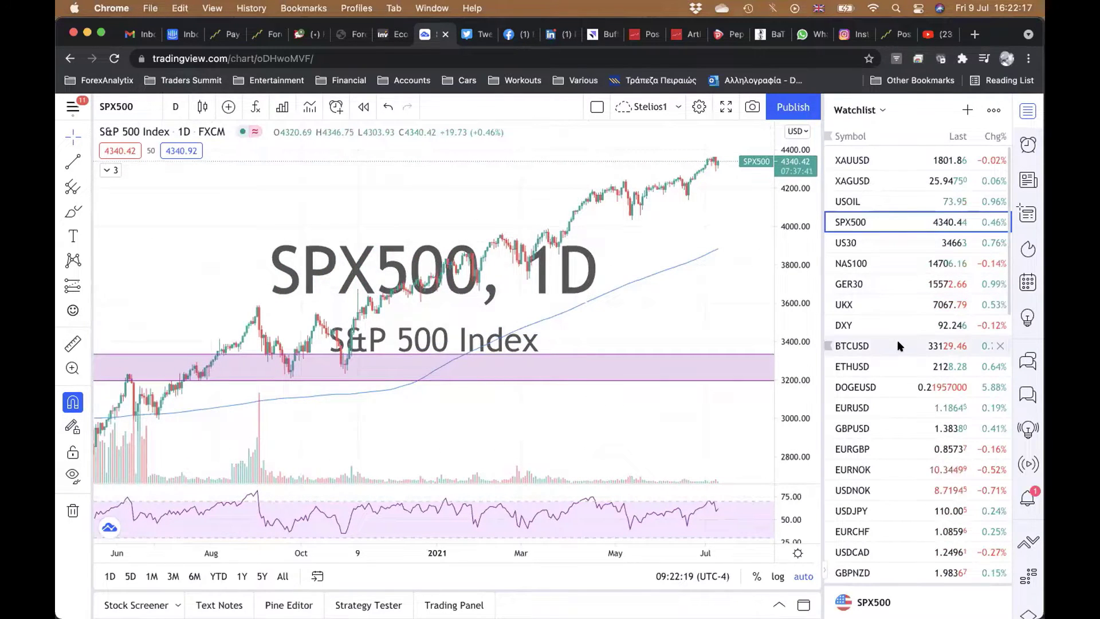
{"action": "scroll", "coordinate": [897, 340], "scroll_direction": "down", "scroll_amount": 10}
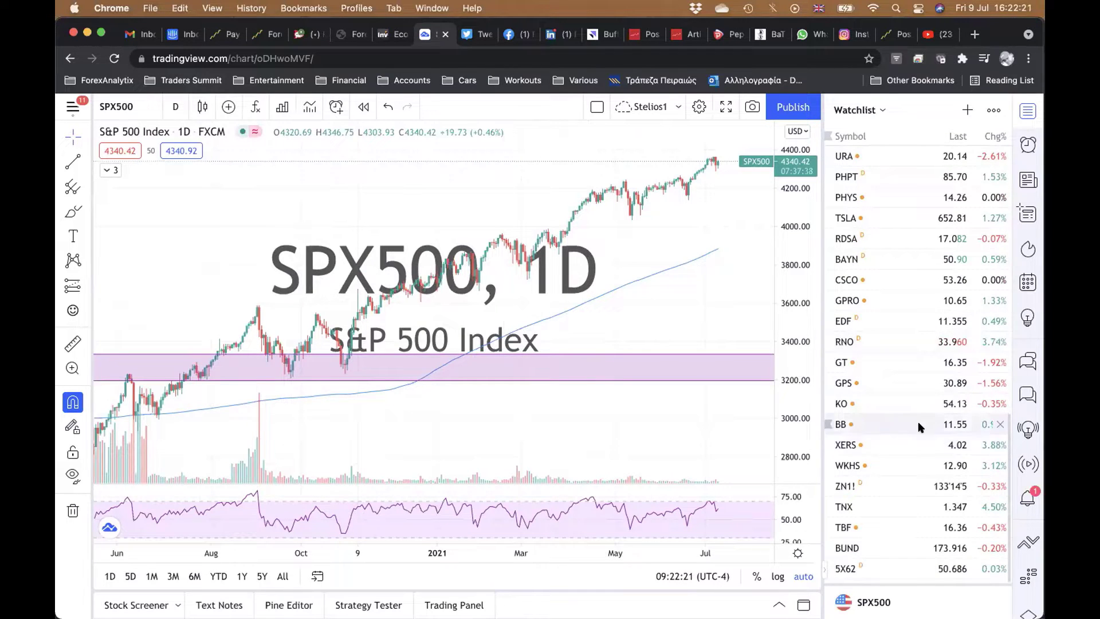
{"action": "left_click", "coordinate": [896, 542]}
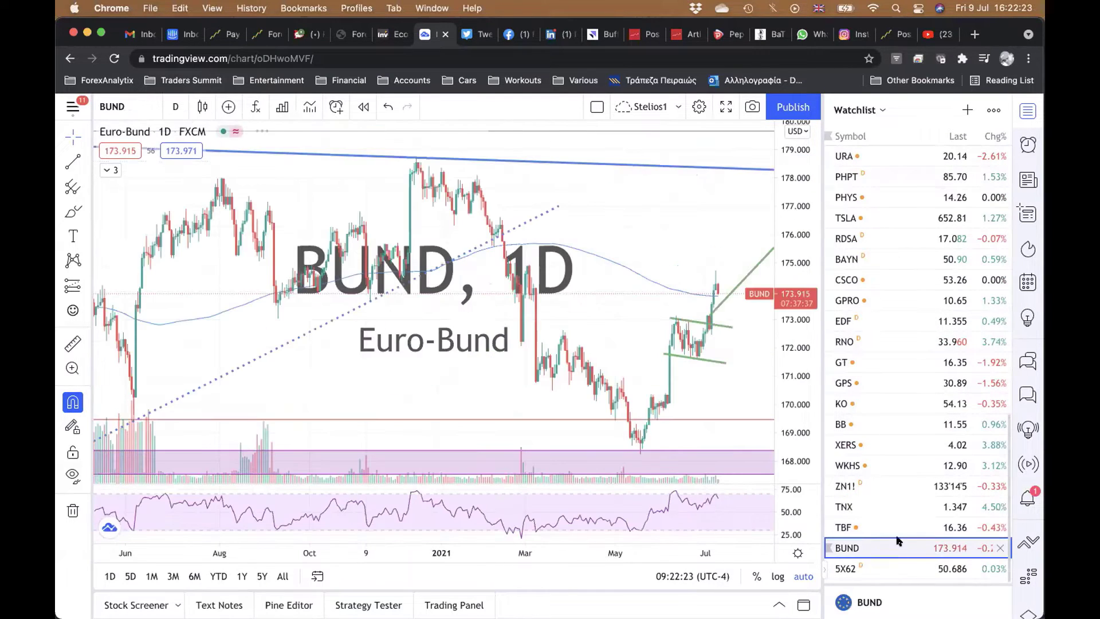
{"action": "left_click", "coordinate": [898, 530]}
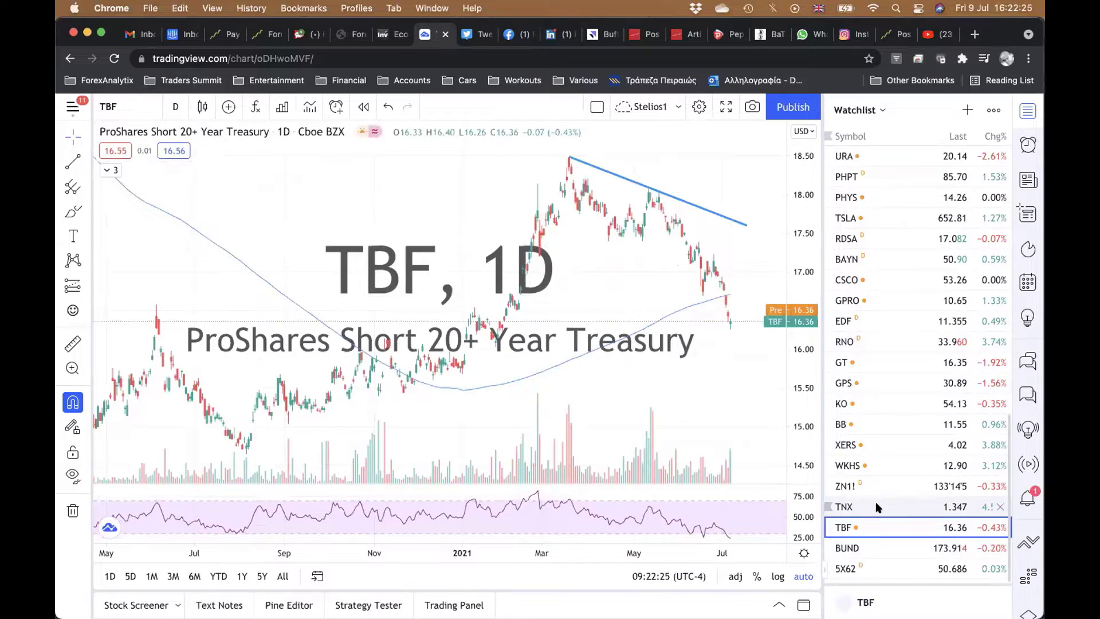
Step: Open TNX on 1-week candles, zoomed out to show its descending channel near 1.347
{"action": "left_click", "coordinate": [877, 507]}
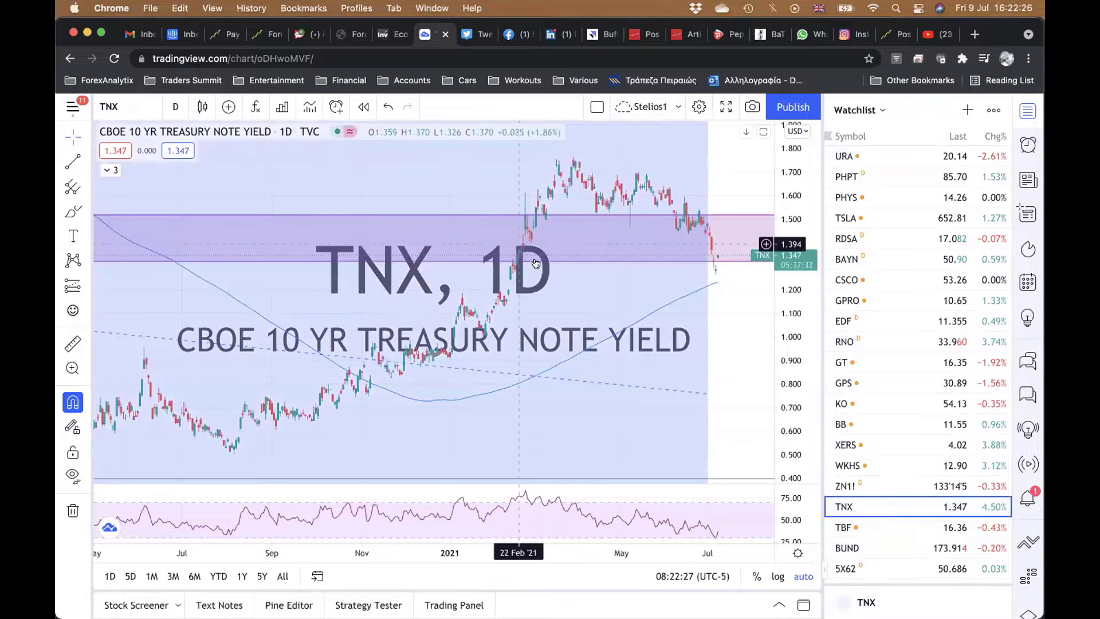
{"action": "left_click", "coordinate": [175, 107]}
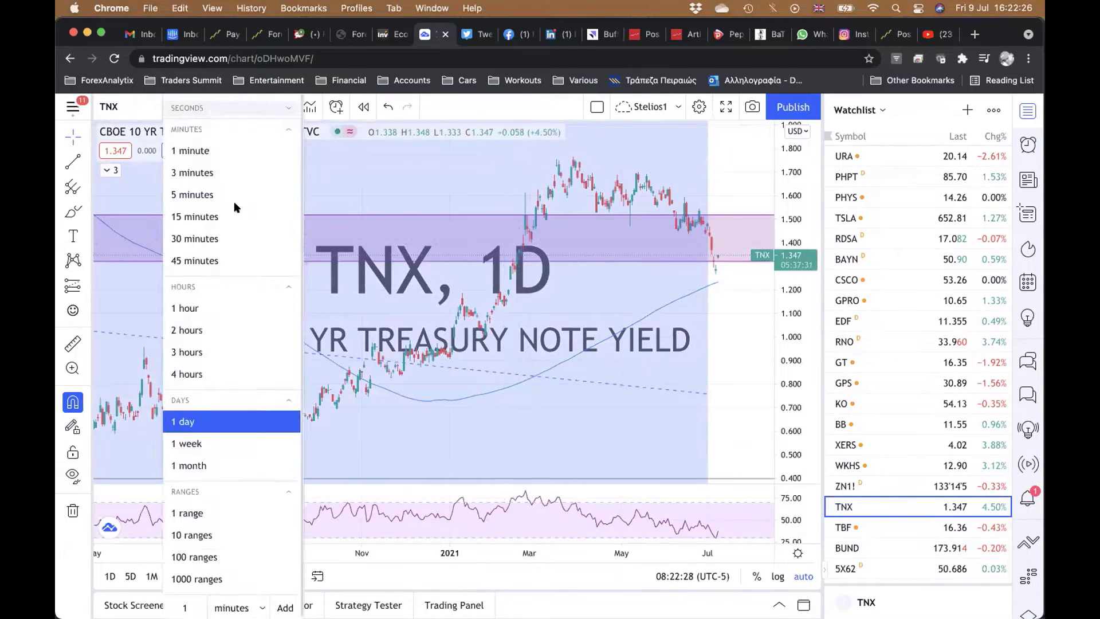
{"action": "left_click", "coordinate": [218, 444]}
{"action": "scroll", "coordinate": [667, 289], "scroll_direction": "down", "scroll_amount": 8}
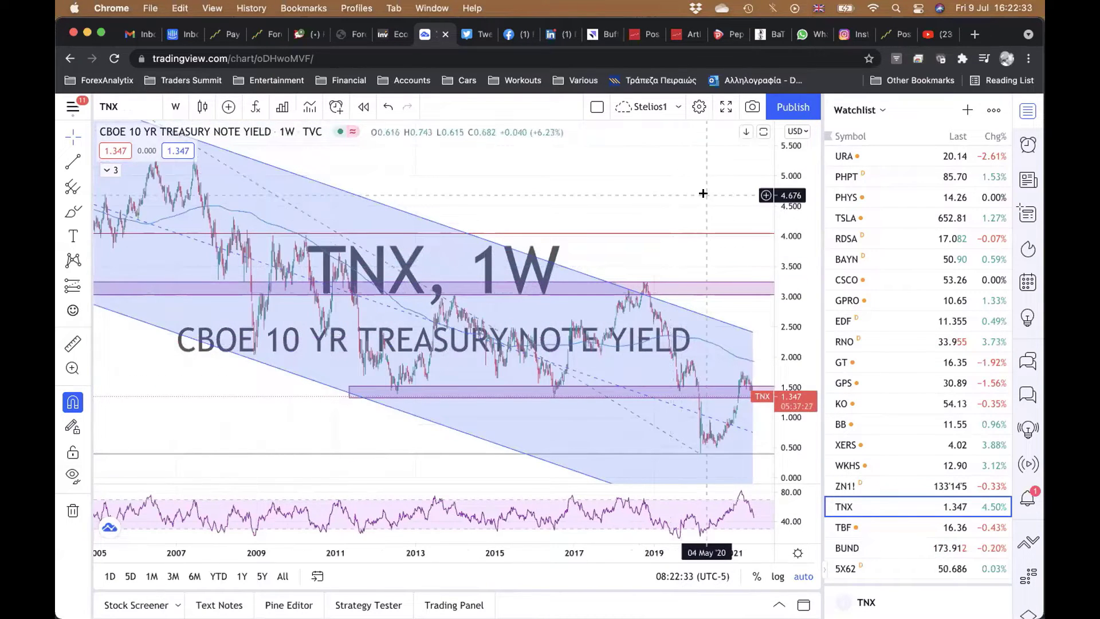
{"action": "scroll", "coordinate": [706, 184], "scroll_direction": "right", "scroll_amount": 3}
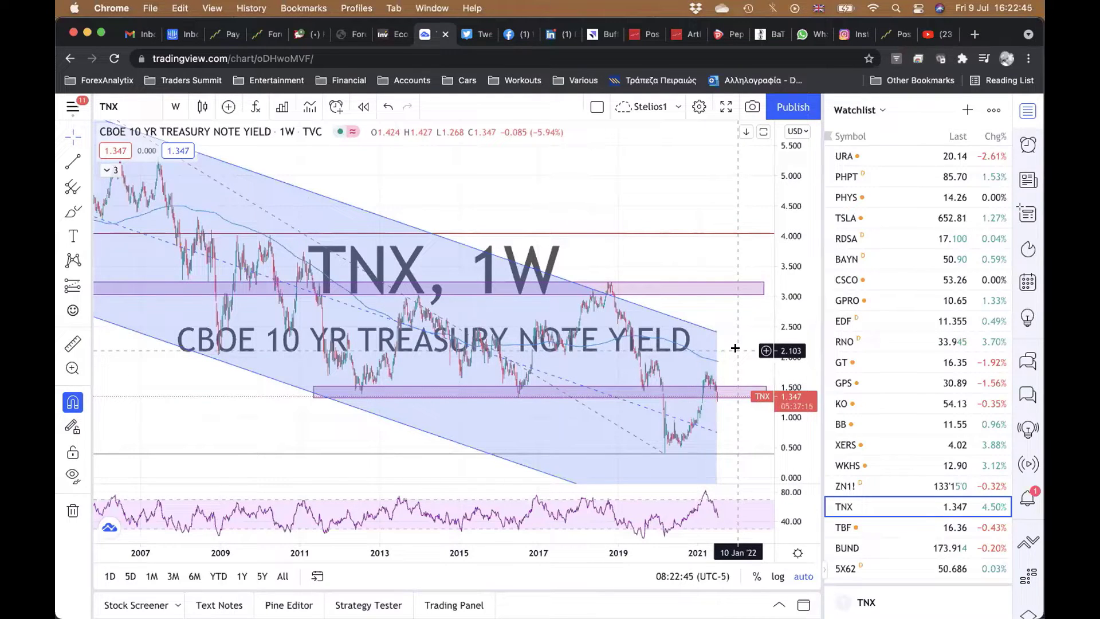
Step: Open the weekly Euro-Bund and zoom into recent years around its trendline near 178
{"action": "left_click", "coordinate": [880, 548]}
{"action": "scroll", "coordinate": [692, 293], "scroll_direction": "up", "scroll_amount": 5}
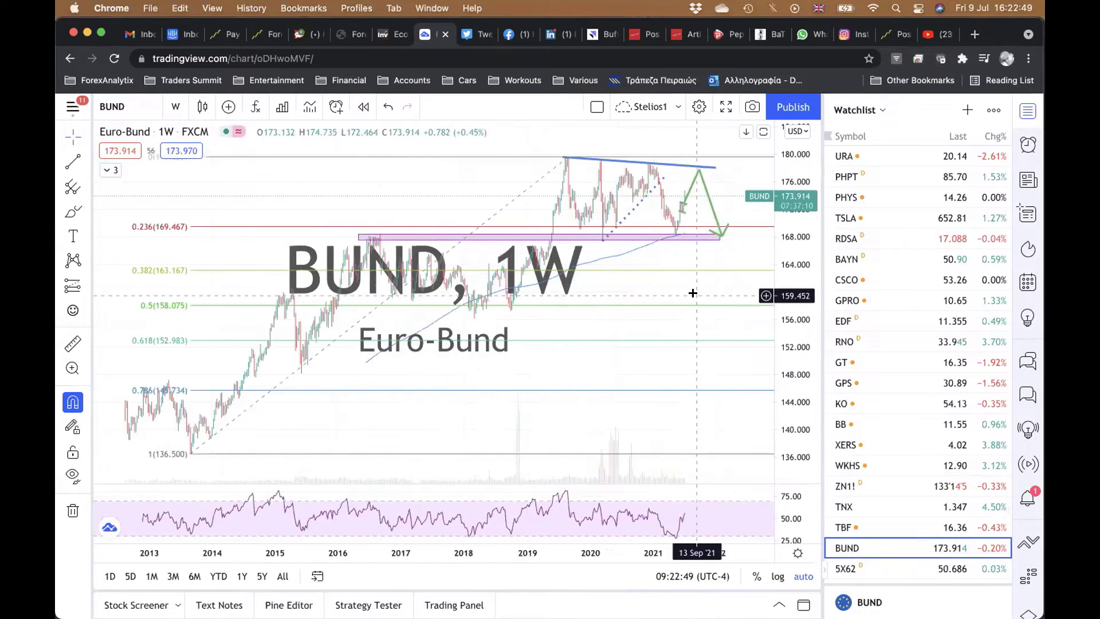
{"action": "scroll", "coordinate": [693, 293], "scroll_direction": "up", "scroll_amount": 3}
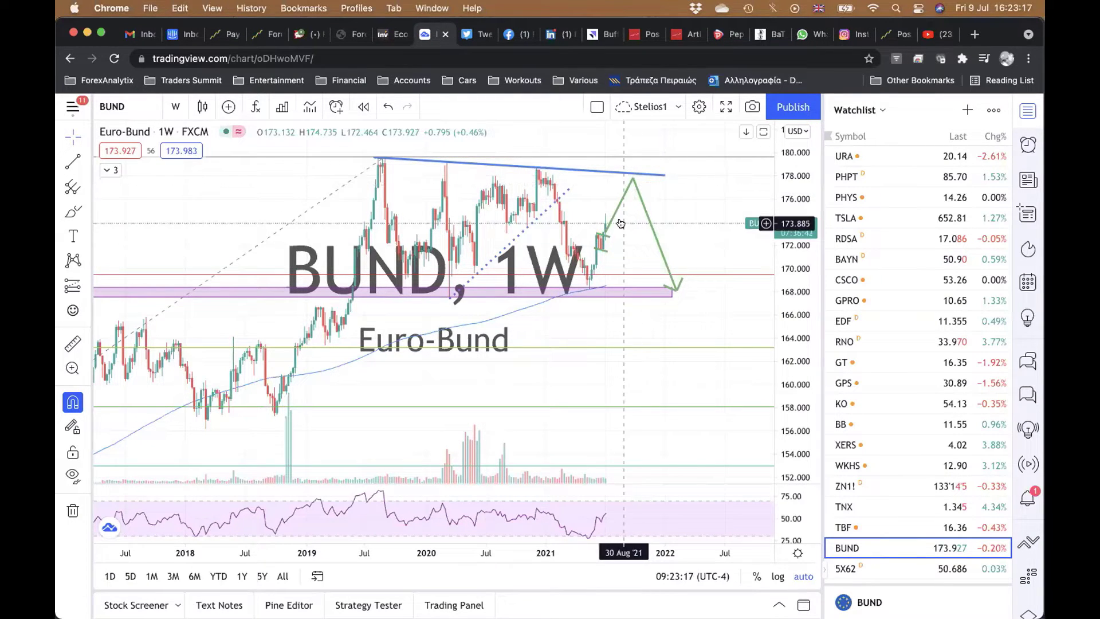
{"action": "scroll", "coordinate": [916, 346], "scroll_direction": "up", "scroll_amount": 10}
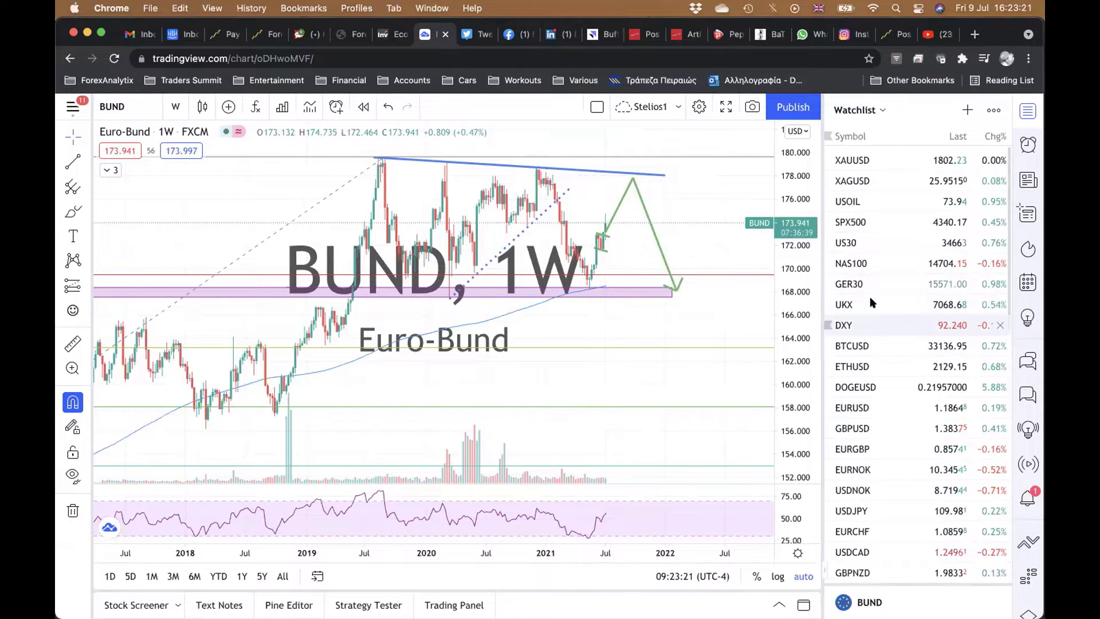
Step: Show BTCUSD on daily candles
{"action": "left_click", "coordinate": [876, 344]}
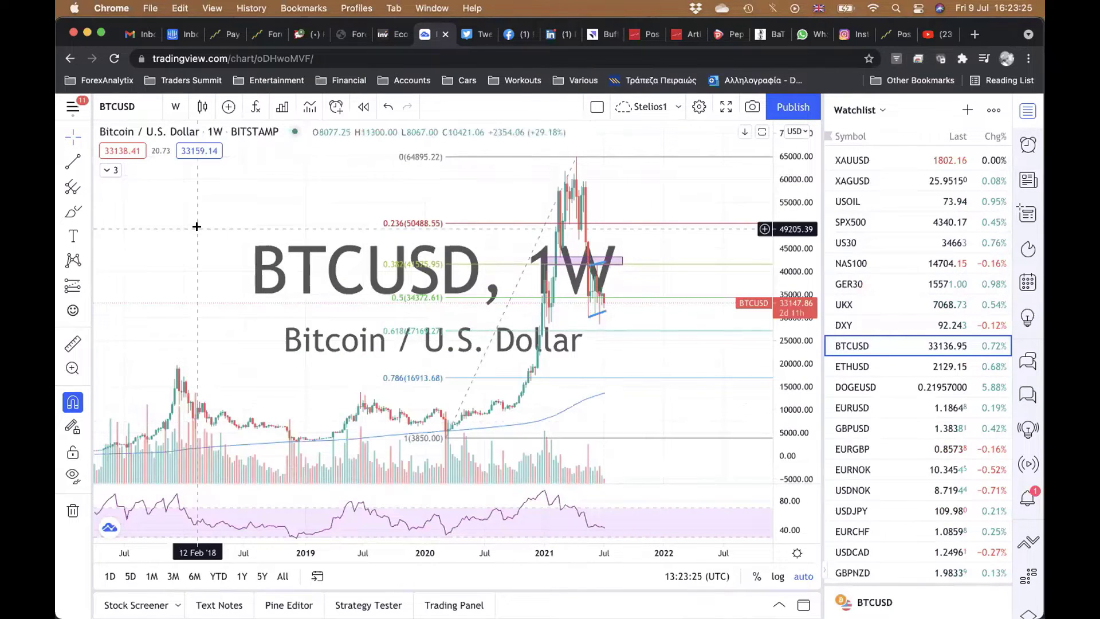
{"action": "left_click", "coordinate": [174, 108]}
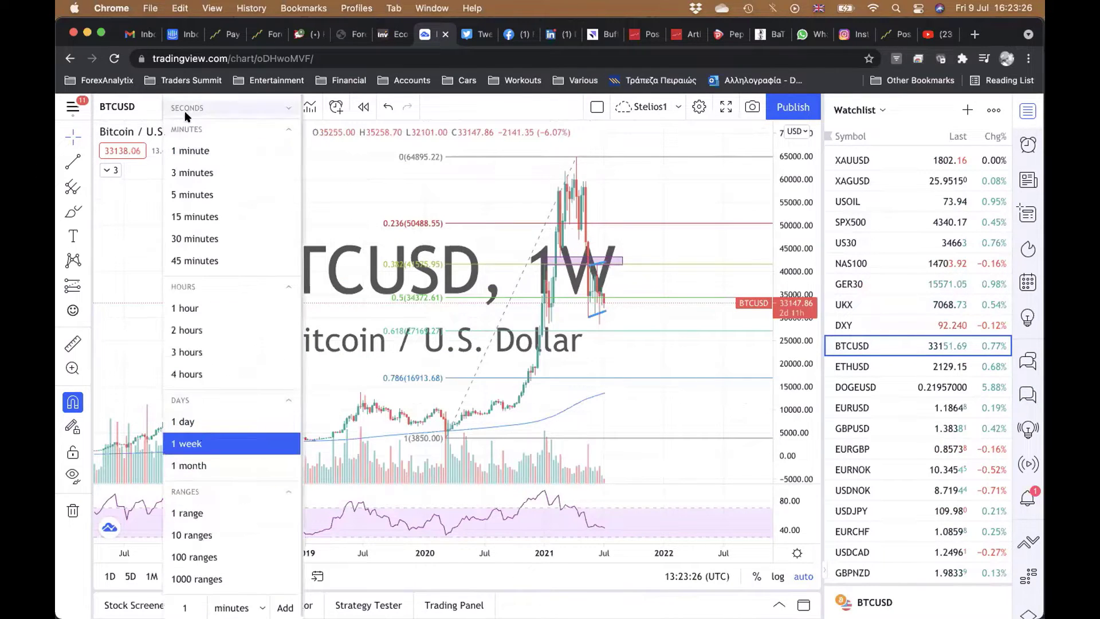
{"action": "left_click", "coordinate": [211, 421]}
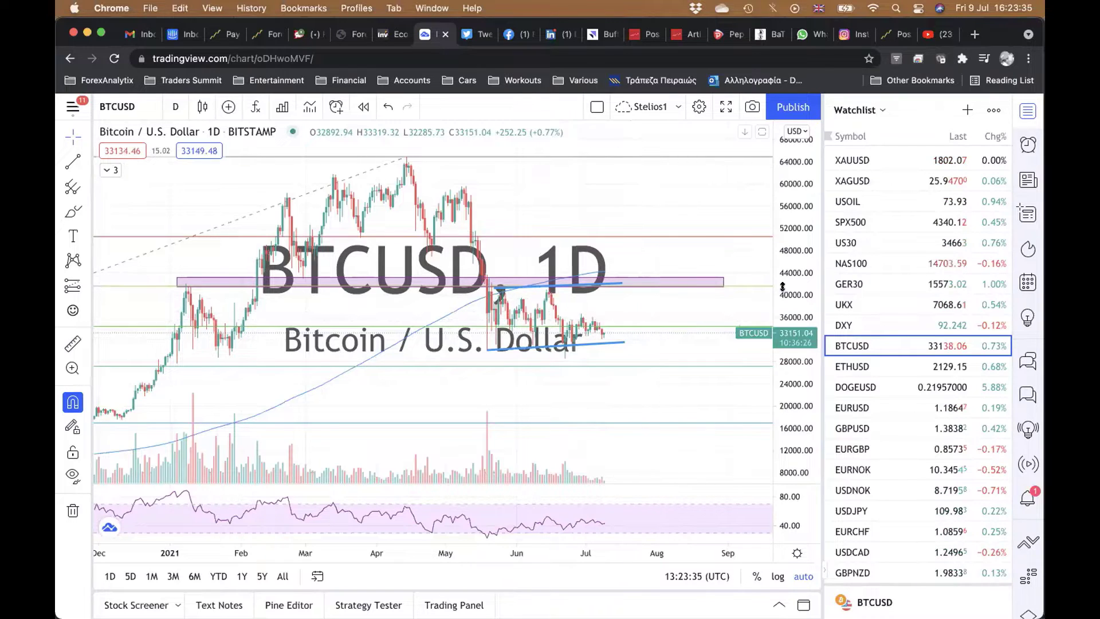
Step: Switch to ETHUSD on 1-hour candles, price near 2129.15 above the 2040 zone
{"action": "left_click", "coordinate": [873, 364]}
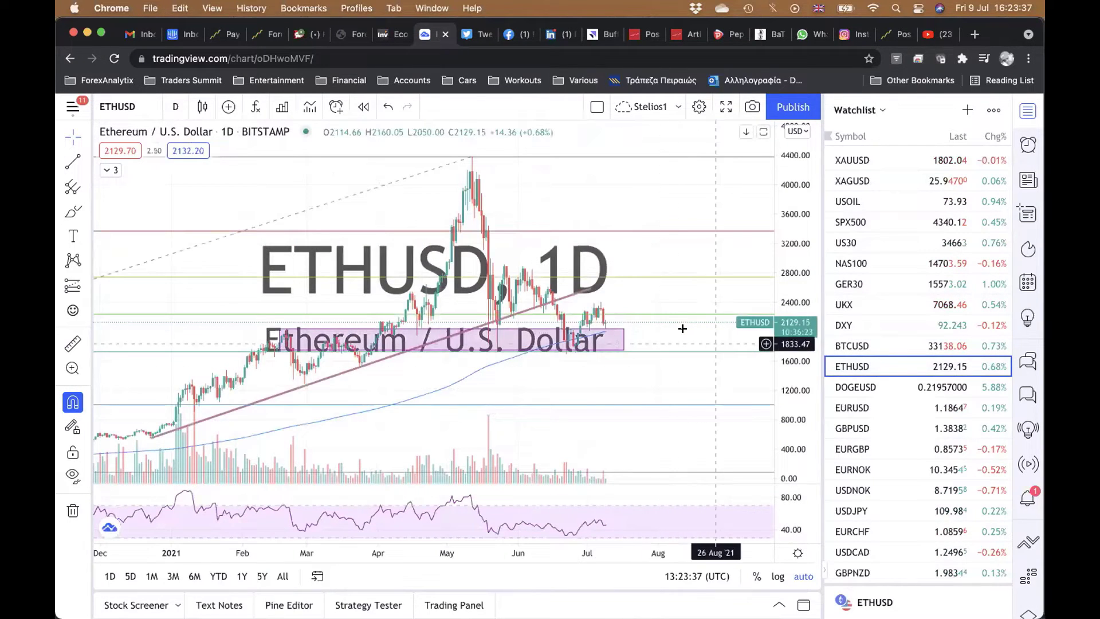
{"action": "scroll", "coordinate": [664, 333], "scroll_direction": "down", "scroll_amount": 2}
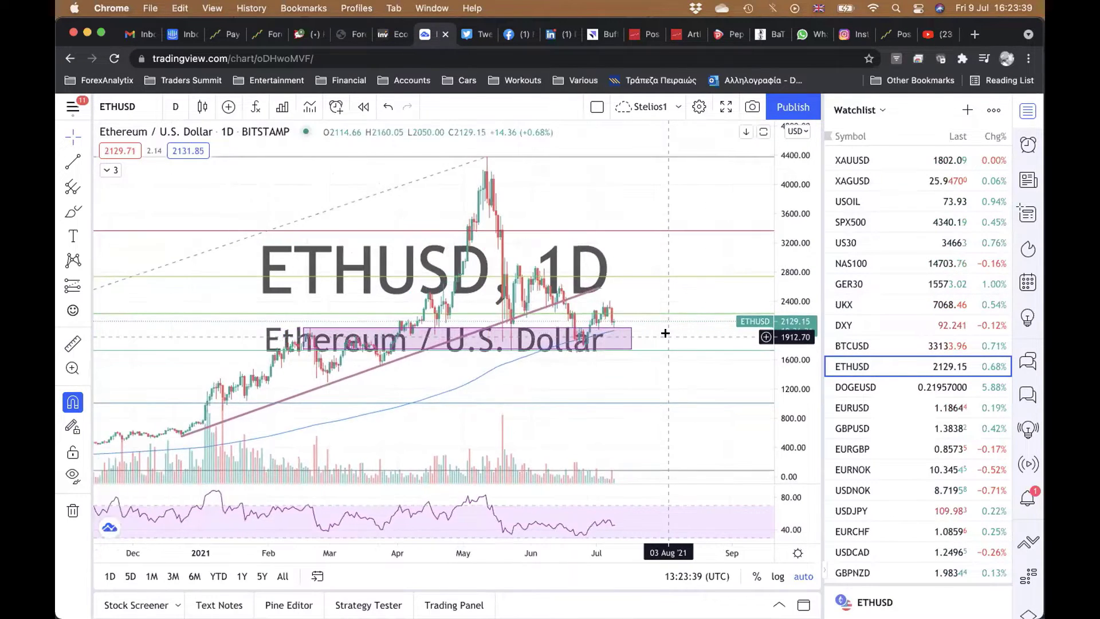
{"action": "left_click", "coordinate": [175, 109]}
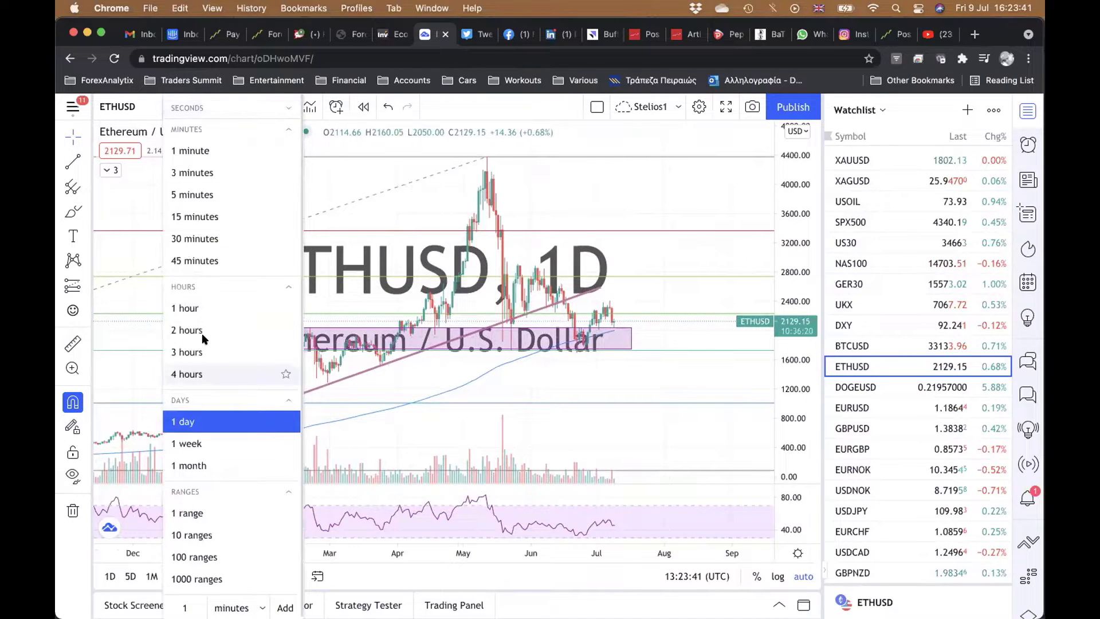
{"action": "left_click", "coordinate": [192, 307]}
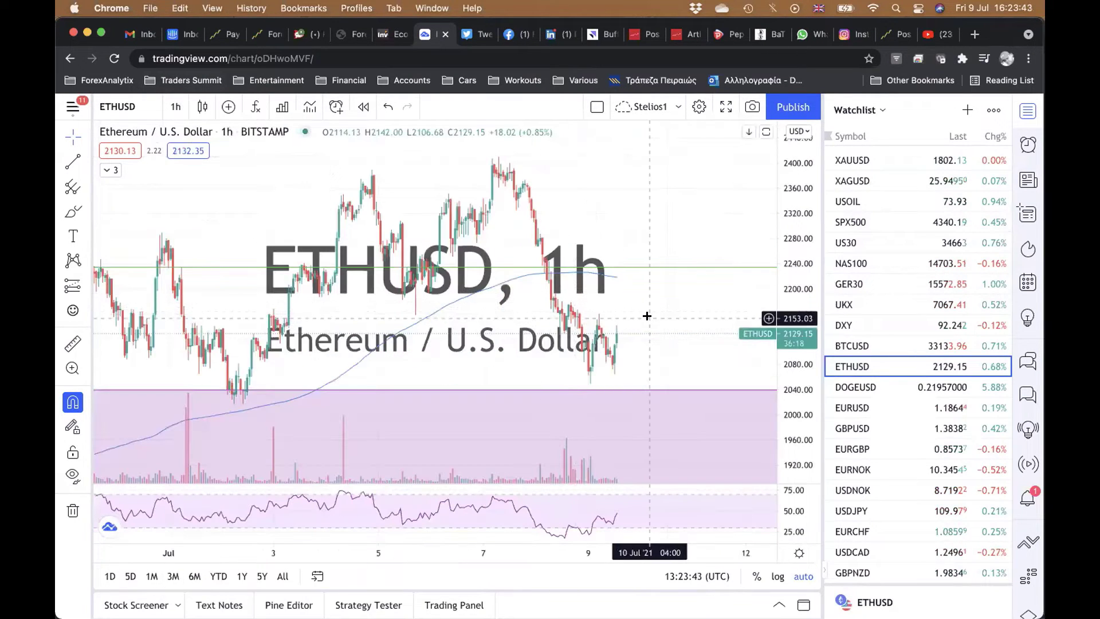
{"action": "scroll", "coordinate": [660, 203], "scroll_direction": "down", "scroll_amount": 1}
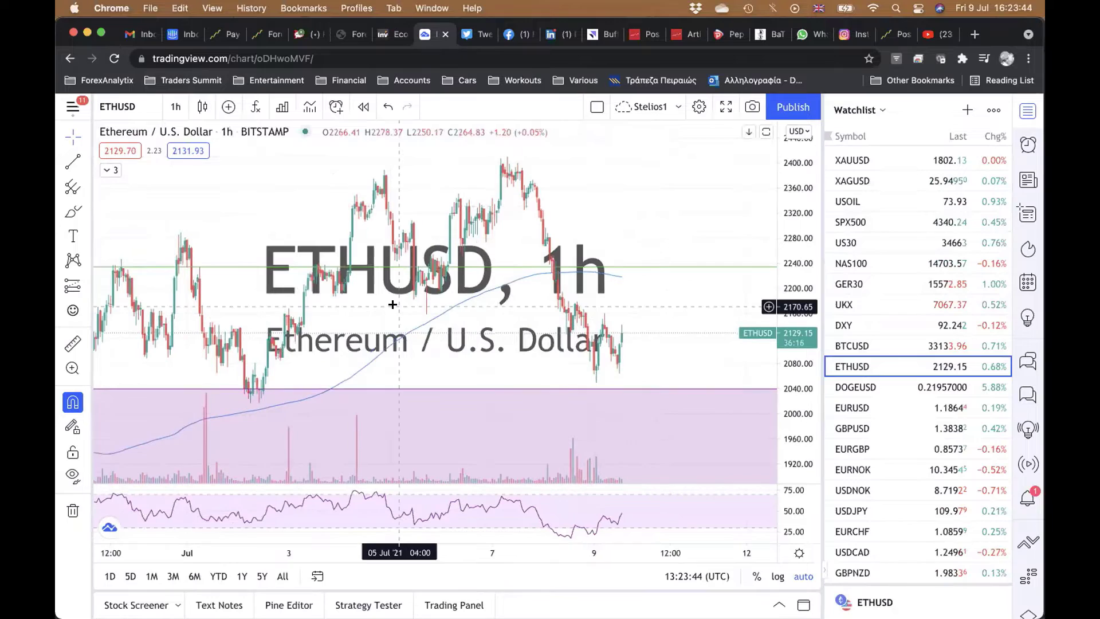
Step: Draw a falling trend line from Ethereum's recent high and a rising one from its low, then move to BTCUSD
{"action": "left_click", "coordinate": [73, 161]}
{"action": "left_click", "coordinate": [577, 305]}
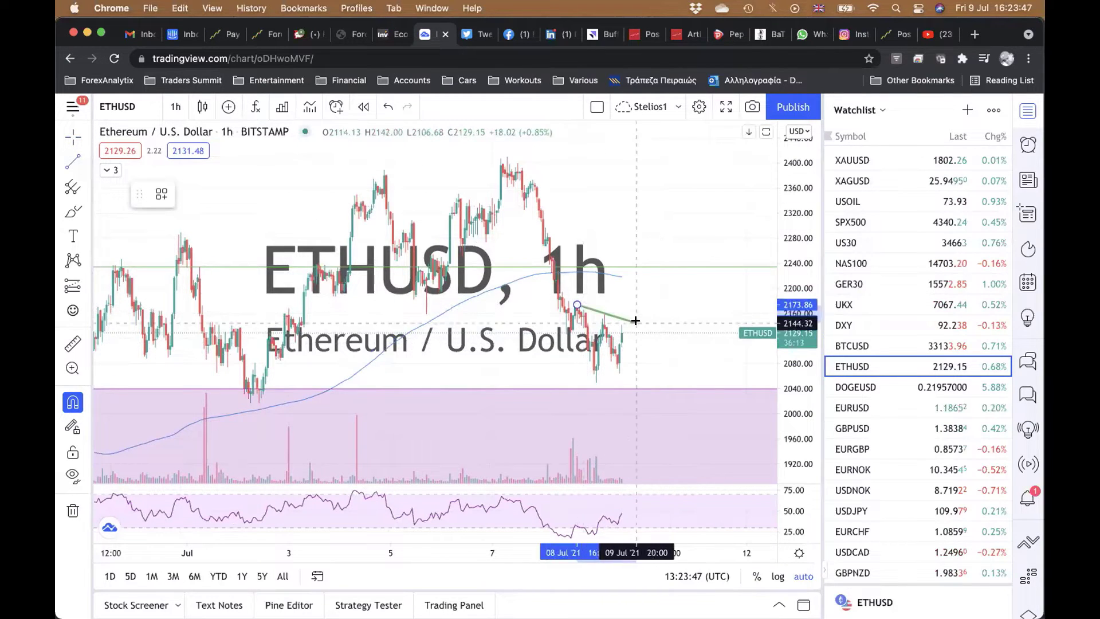
{"action": "left_click", "coordinate": [635, 329]}
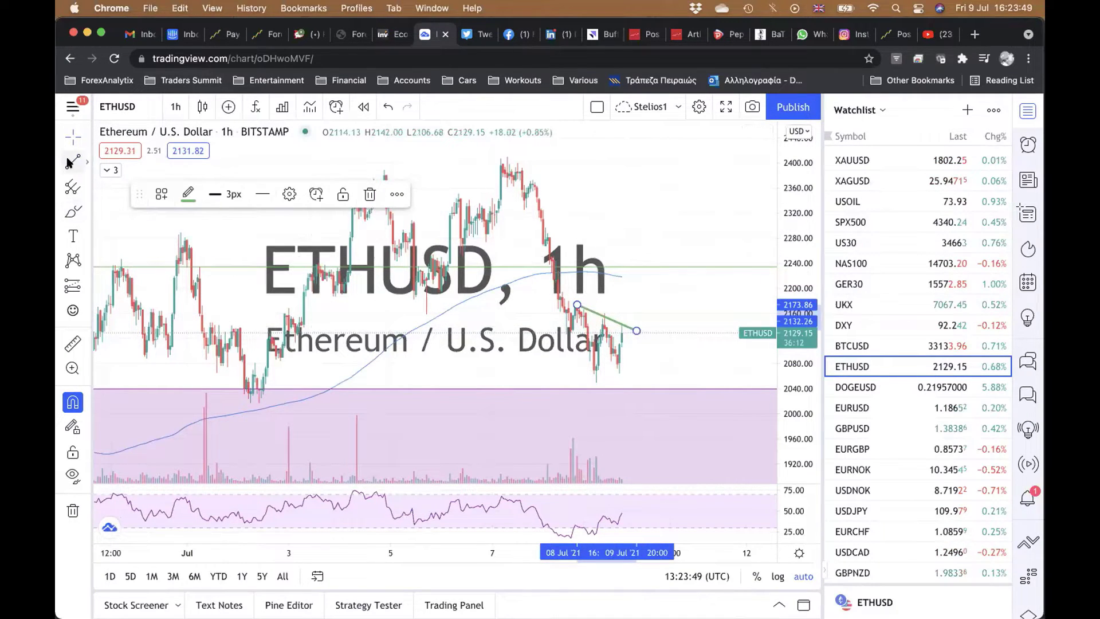
{"action": "left_click", "coordinate": [634, 385]}
{"action": "left_click", "coordinate": [596, 382]}
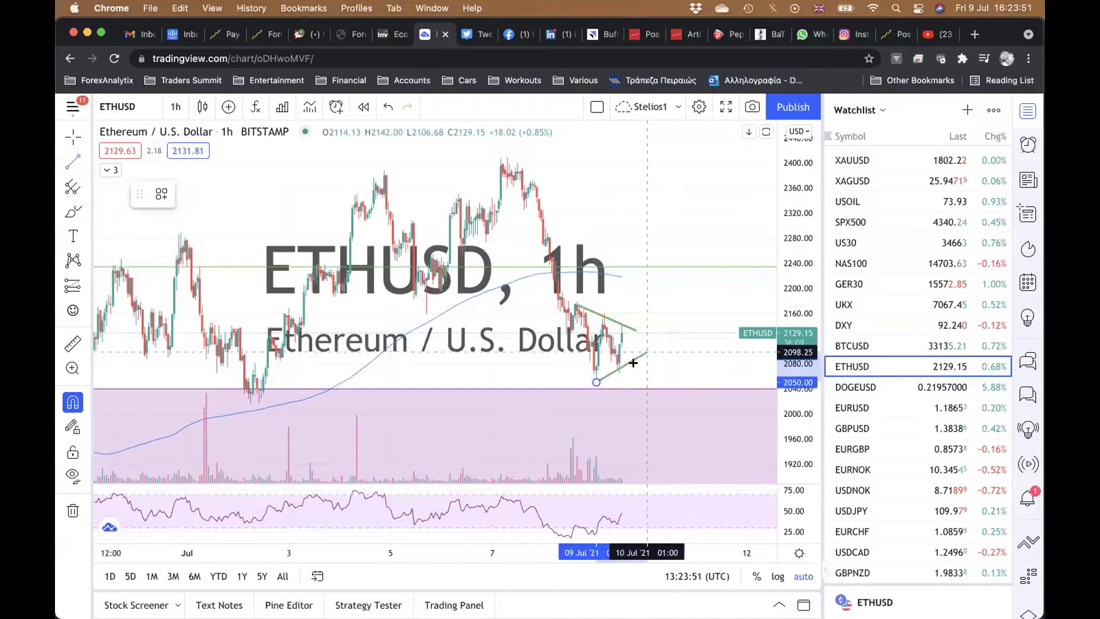
{"action": "left_click", "coordinate": [637, 359]}
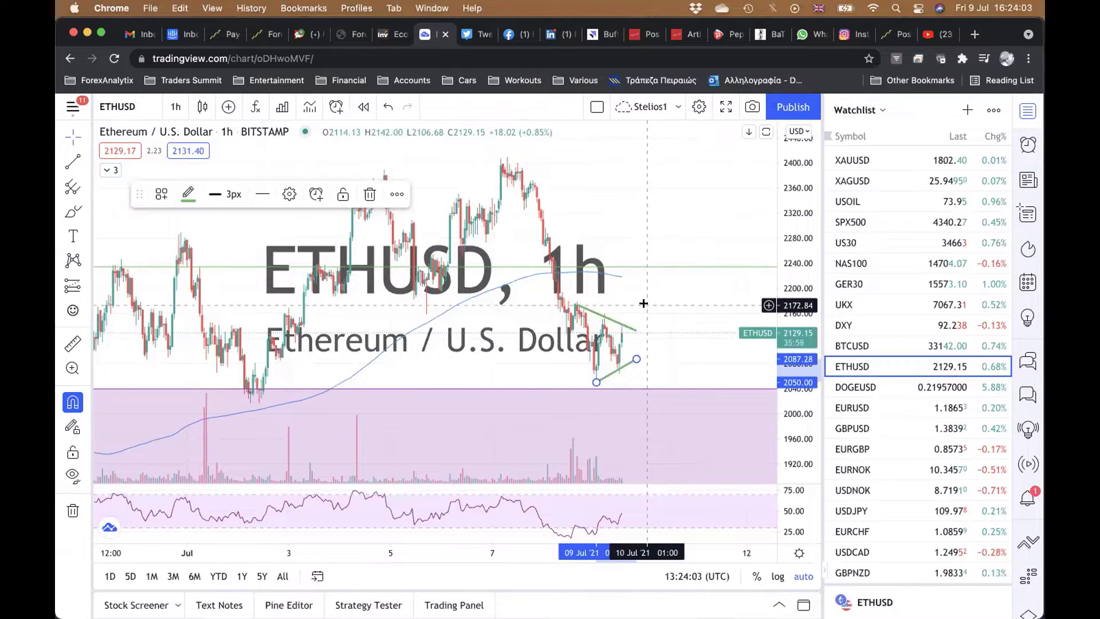
{"action": "key", "text": "Up"}
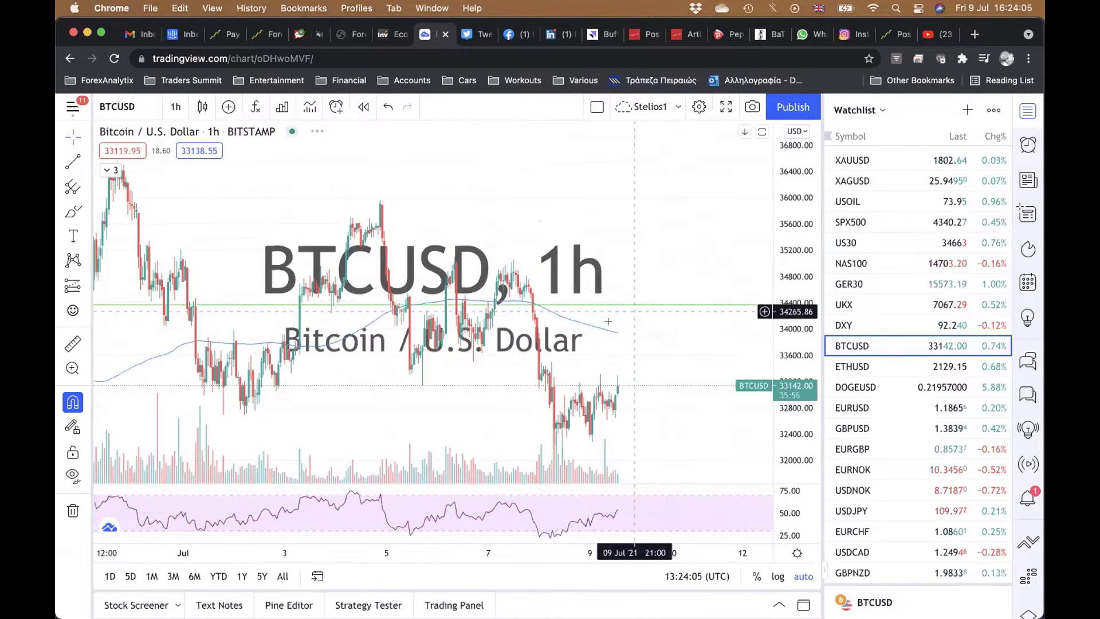
Step: Draw upper and lower trend lines from the 8 Jul high and low bracketing Bitcoin's recent hourly bars
{"action": "left_click", "coordinate": [69, 163]}
{"action": "left_click", "coordinate": [554, 386]}
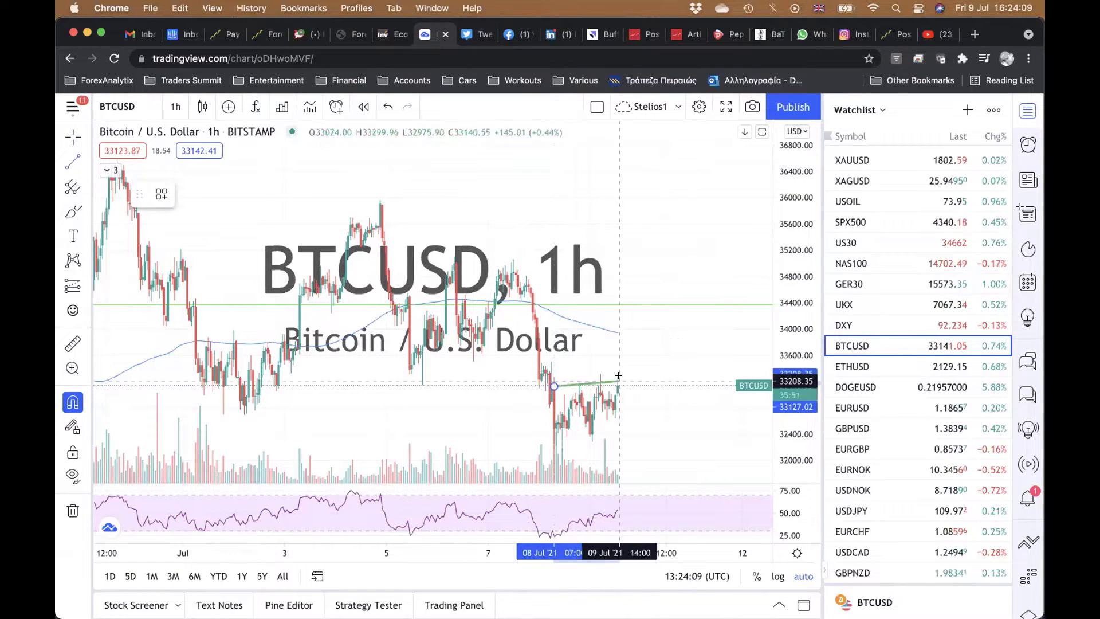
{"action": "left_click", "coordinate": [626, 375]}
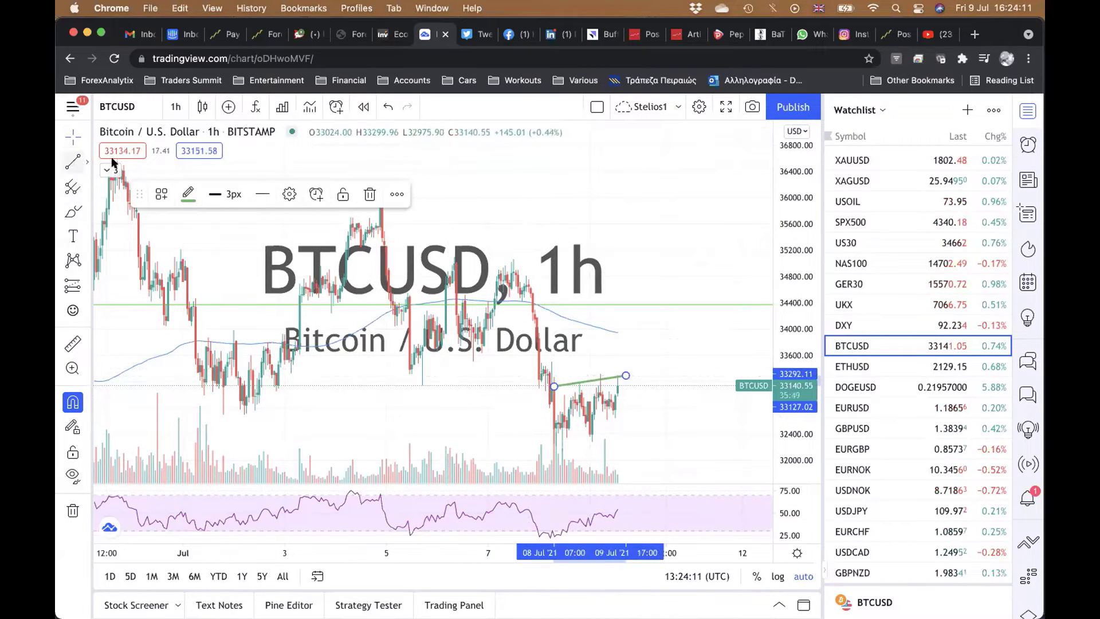
{"action": "left_click", "coordinate": [73, 162]}
{"action": "left_click", "coordinate": [557, 433]}
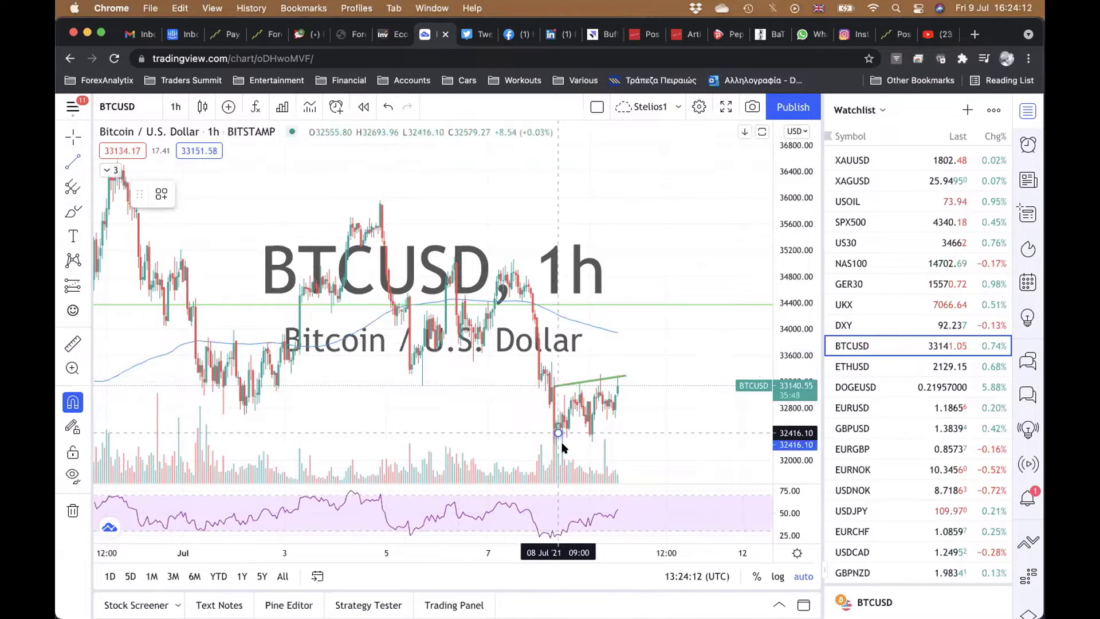
{"action": "left_click", "coordinate": [630, 424]}
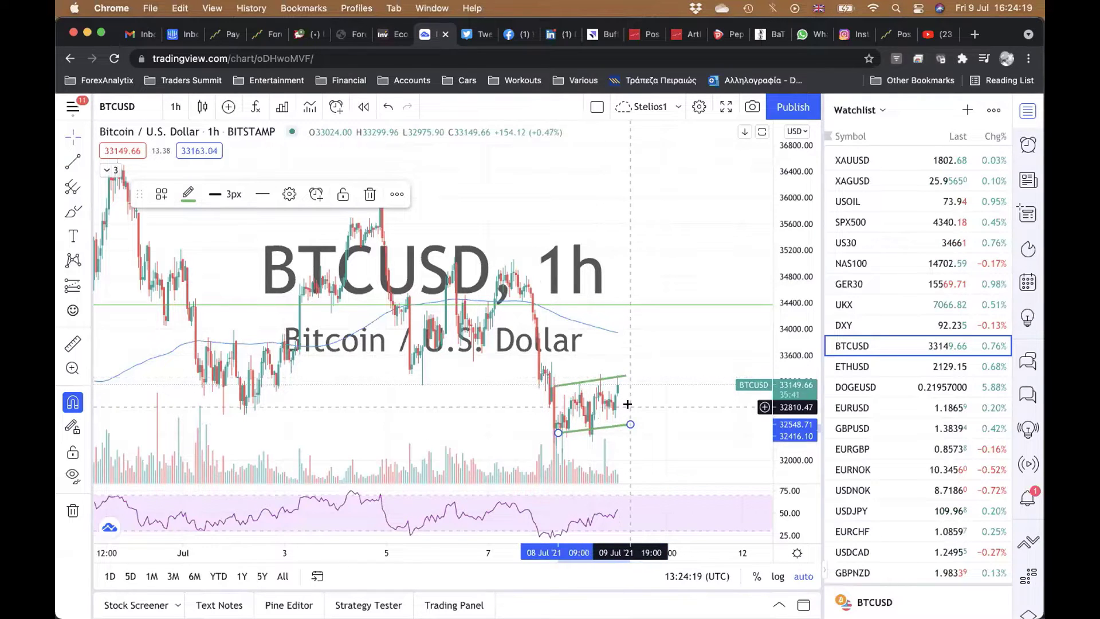
{"action": "scroll", "coordinate": [666, 232], "scroll_direction": "down", "scroll_amount": 5}
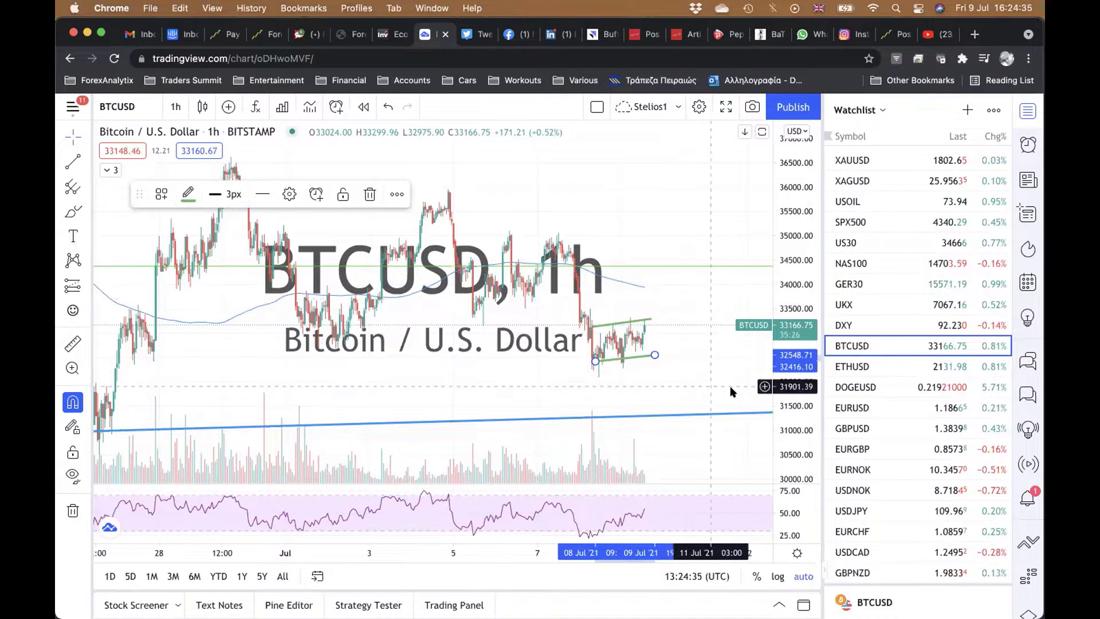
{"action": "scroll", "coordinate": [878, 396], "scroll_direction": "down", "scroll_amount": 1}
{"action": "scroll", "coordinate": [877, 394], "scroll_direction": "down", "scroll_amount": 3}
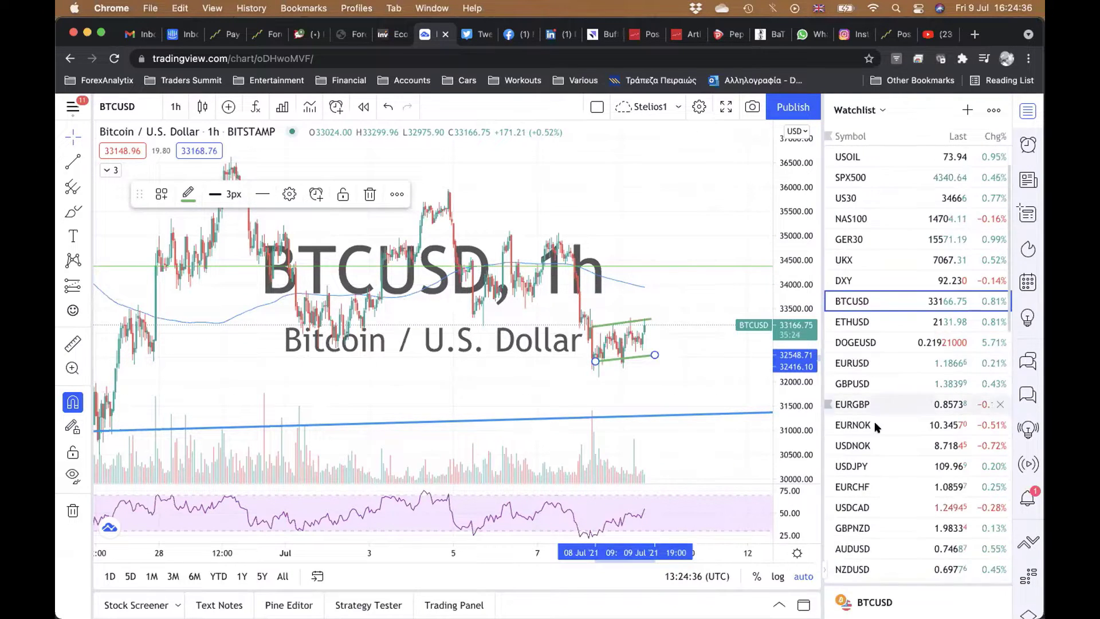
Step: Open USDJPY on daily, then weekly candles, framing its descending trend line since 2015
{"action": "left_click", "coordinate": [870, 461]}
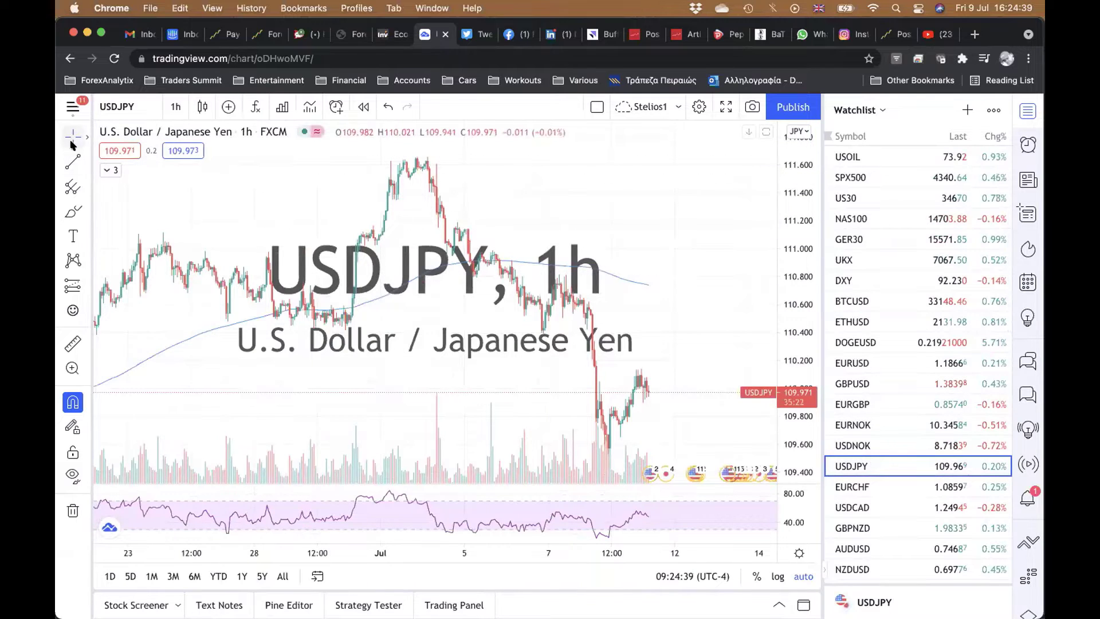
{"action": "left_click", "coordinate": [175, 107]}
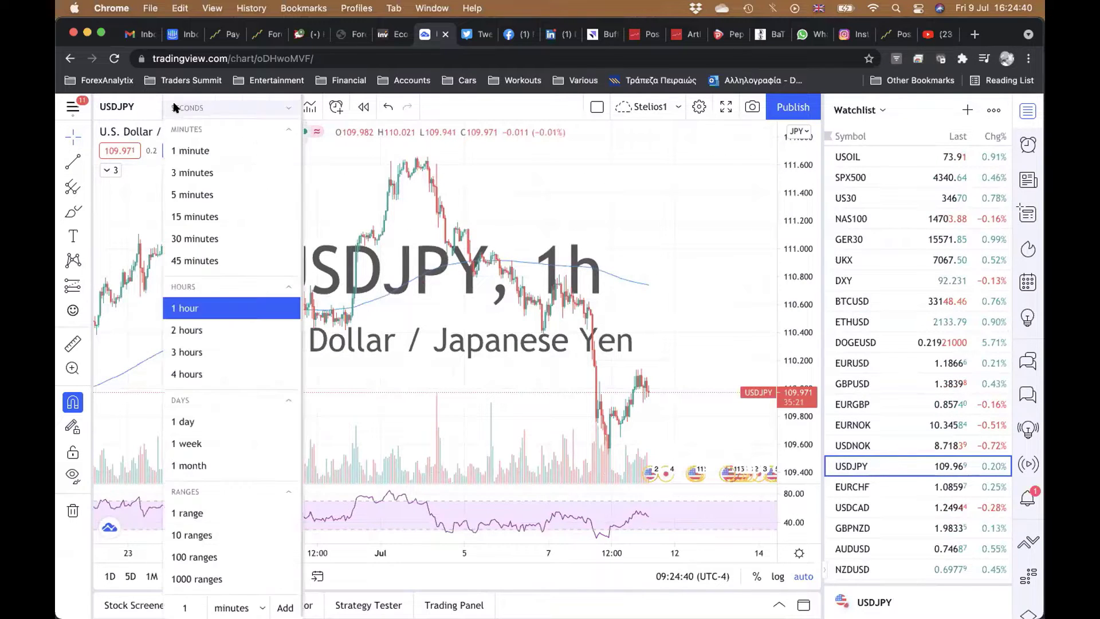
{"action": "left_click", "coordinate": [198, 419]}
{"action": "scroll", "coordinate": [573, 240], "scroll_direction": "down", "scroll_amount": 5}
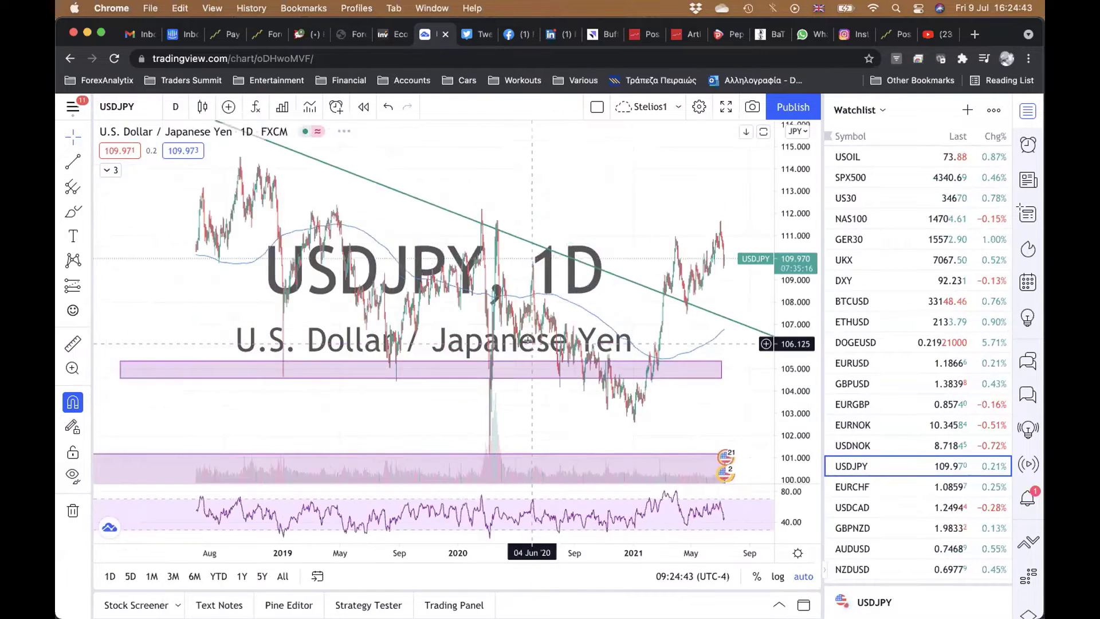
{"action": "left_click", "coordinate": [177, 109]}
{"action": "left_click", "coordinate": [215, 440]}
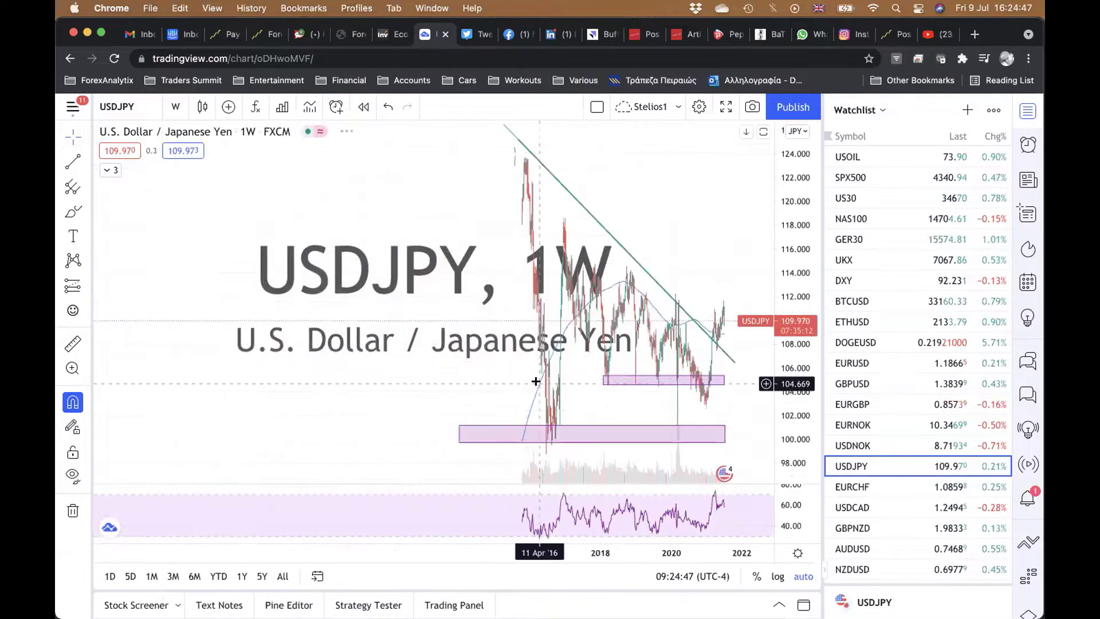
{"action": "scroll", "coordinate": [535, 381], "scroll_direction": "up", "scroll_amount": 8}
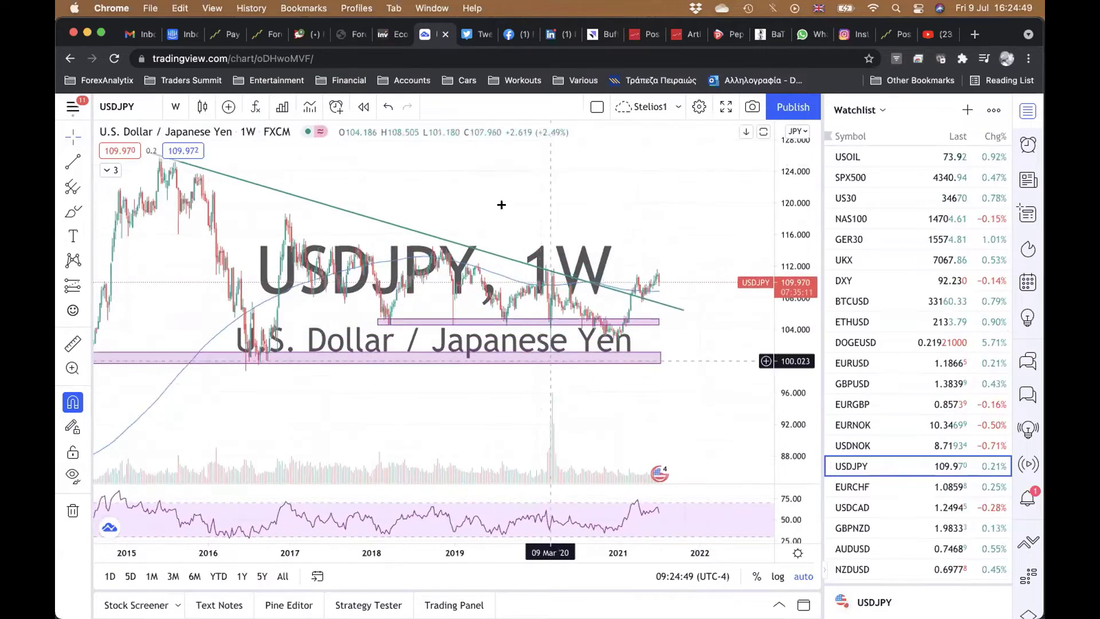
{"action": "scroll", "coordinate": [487, 184], "scroll_direction": "left", "scroll_amount": 5}
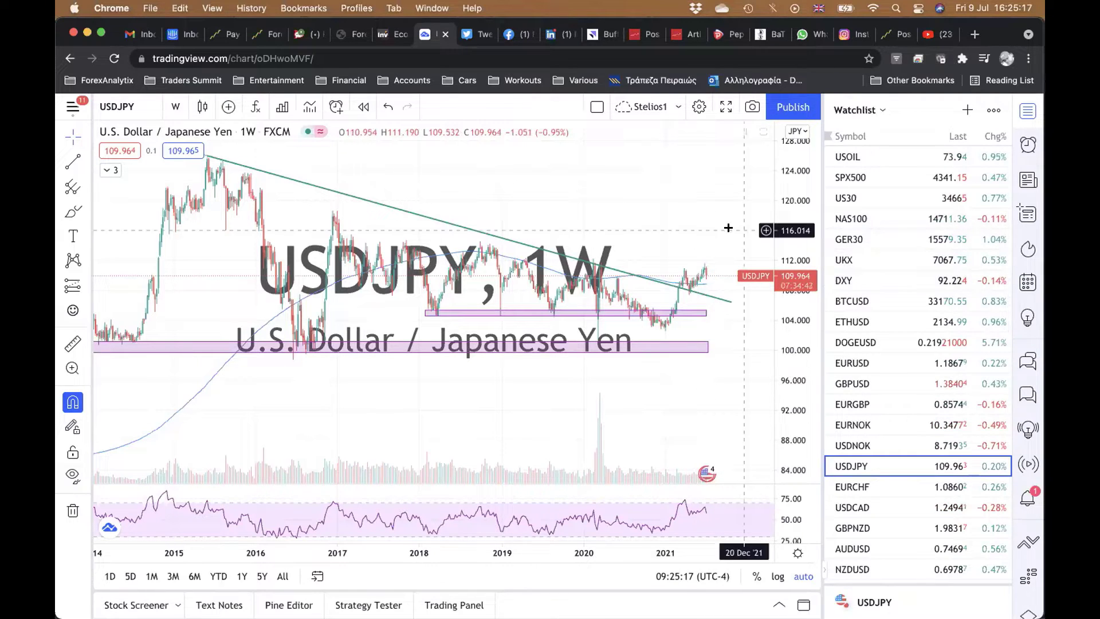
{"action": "scroll", "coordinate": [910, 291], "scroll_direction": "down", "scroll_amount": 5}
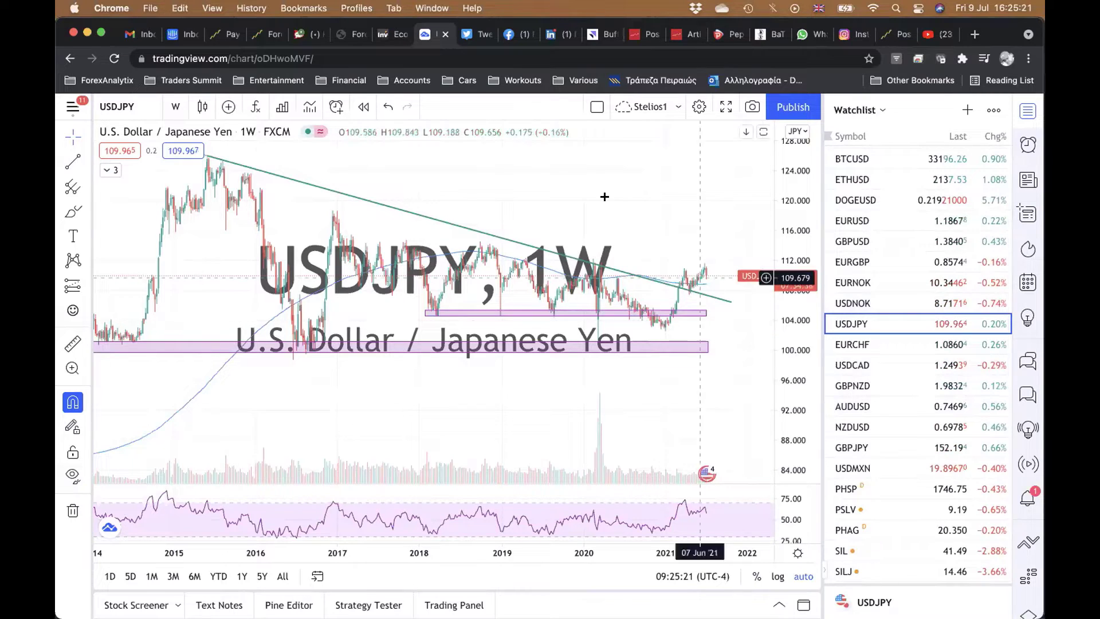
Step: Load AUDNZD via symbol search and frame its weekly range between 1.13 and 1.00
{"action": "type", "text": "AUDNZD"}
{"action": "key", "text": "Return"}
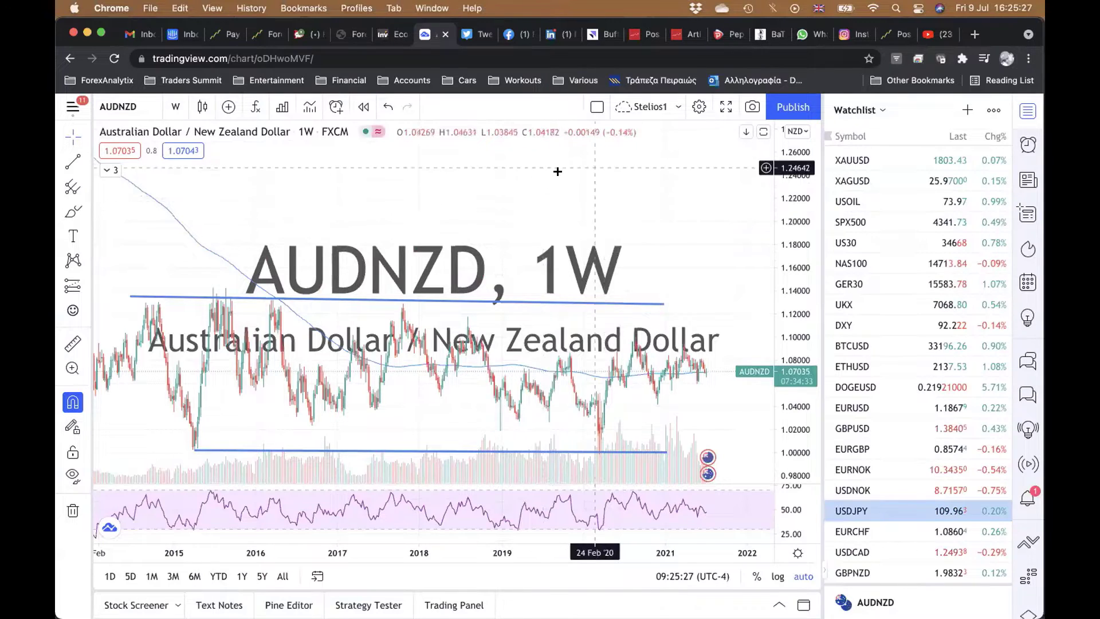
{"action": "scroll", "coordinate": [556, 174], "scroll_direction": "down", "scroll_amount": 1}
{"action": "scroll", "coordinate": [557, 174], "scroll_direction": "up", "scroll_amount": 3}
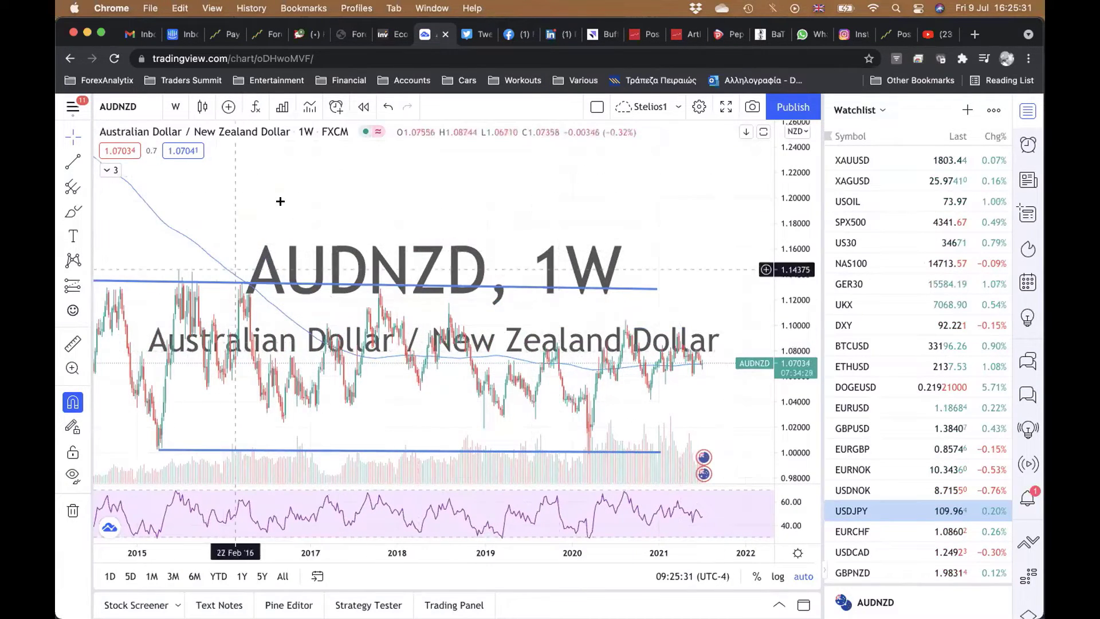
{"action": "scroll", "coordinate": [287, 169], "scroll_direction": "down", "scroll_amount": 2}
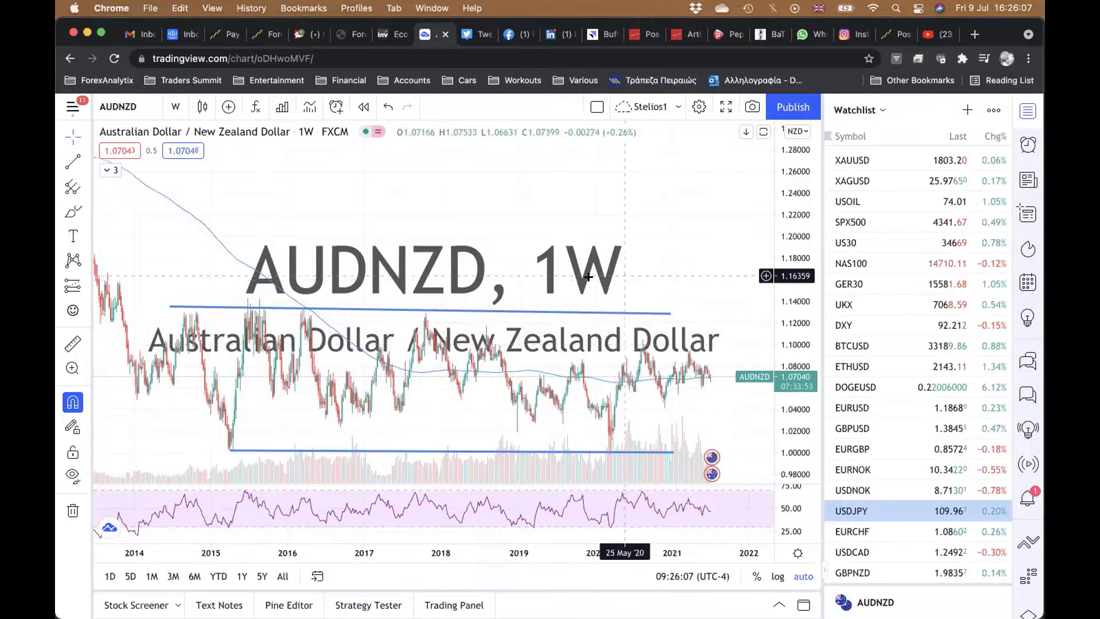
Step: Switch AUDNZD to 1-hour candles and zoom in around price near 1.0705
{"action": "left_click", "coordinate": [173, 106]}
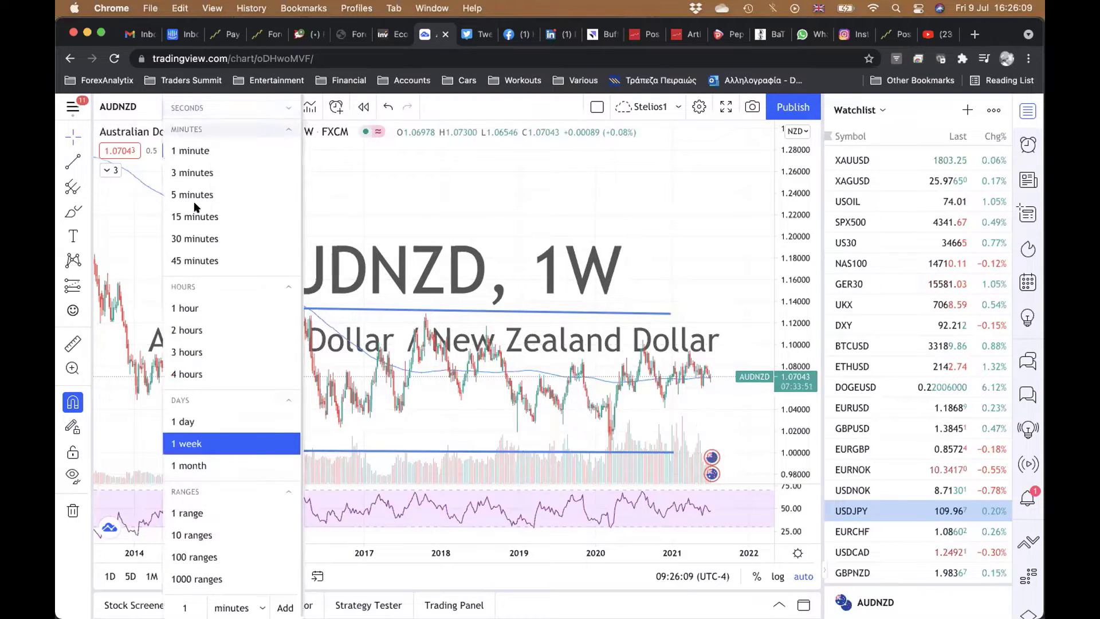
{"action": "left_click", "coordinate": [205, 308]}
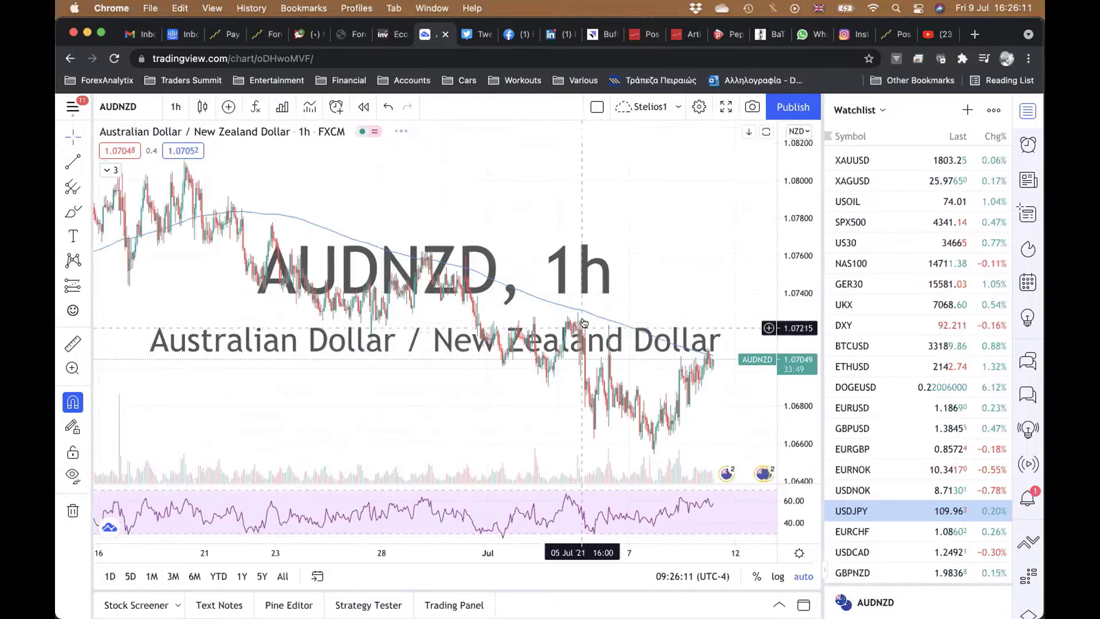
{"action": "scroll", "coordinate": [637, 245], "scroll_direction": "down", "scroll_amount": 1}
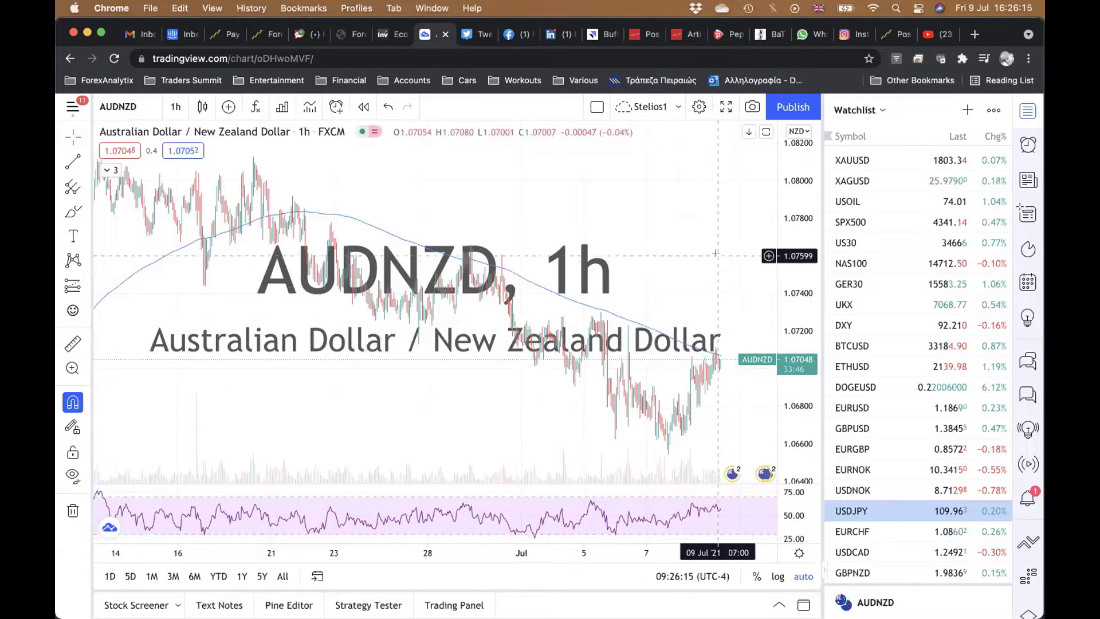
{"action": "scroll", "coordinate": [716, 252], "scroll_direction": "up", "scroll_amount": 3}
{"action": "scroll", "coordinate": [716, 258], "scroll_direction": "up", "scroll_amount": 2}
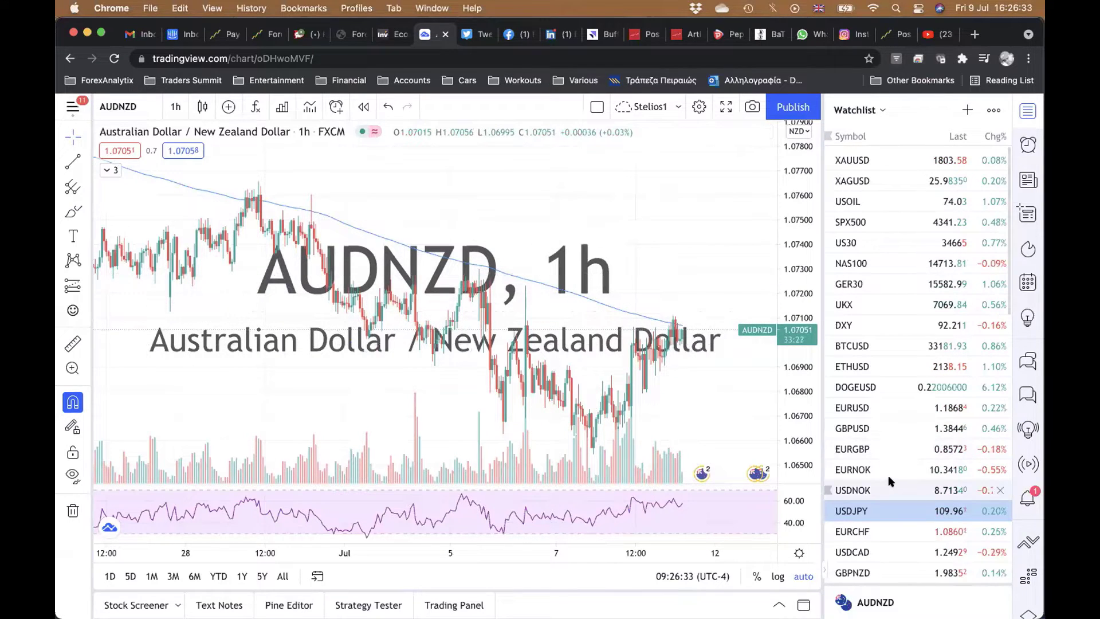
{"action": "mouse_move", "coordinate": [889, 476]}
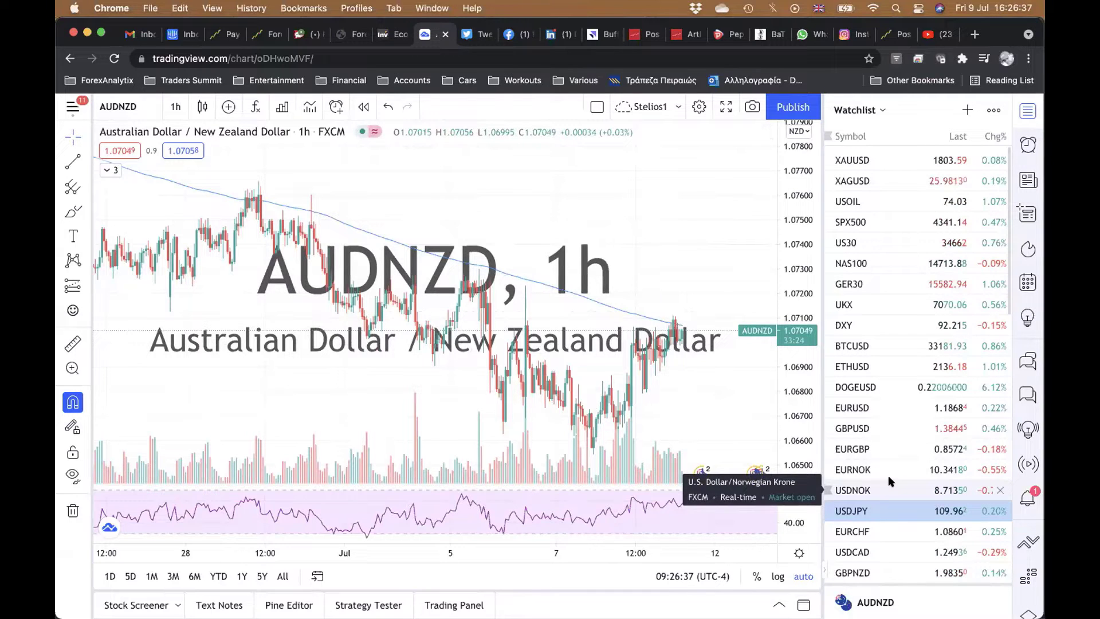
{"action": "mouse_move", "coordinate": [893, 431]}
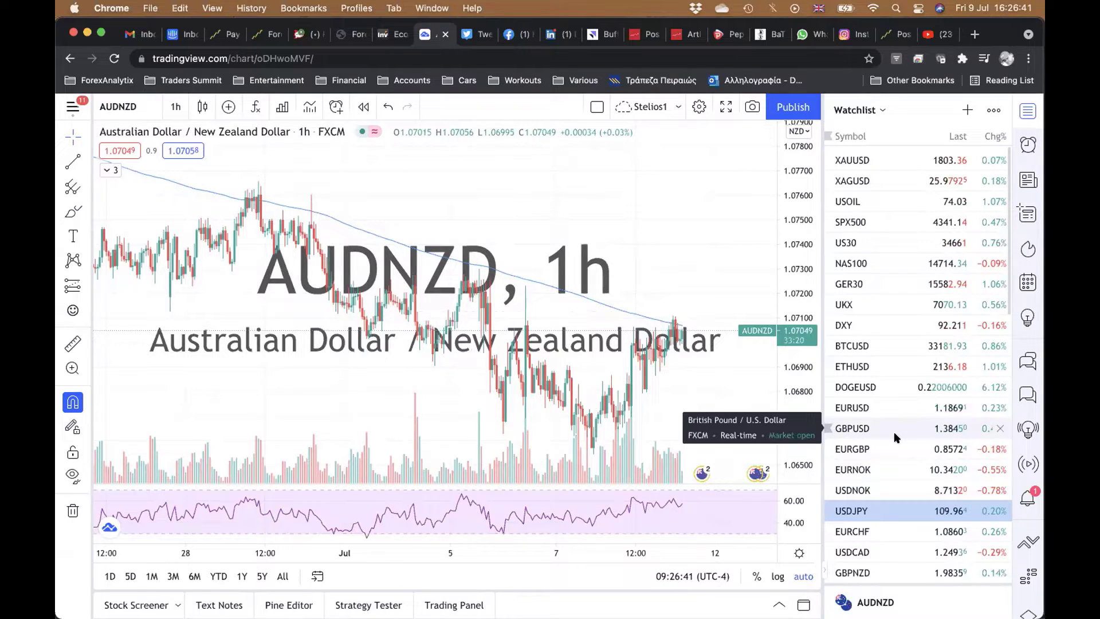
Step: Open USOIL on daily candles and zoom out to 2018 showing zones near 75, 65, 50 and 42
{"action": "left_click", "coordinate": [901, 201]}
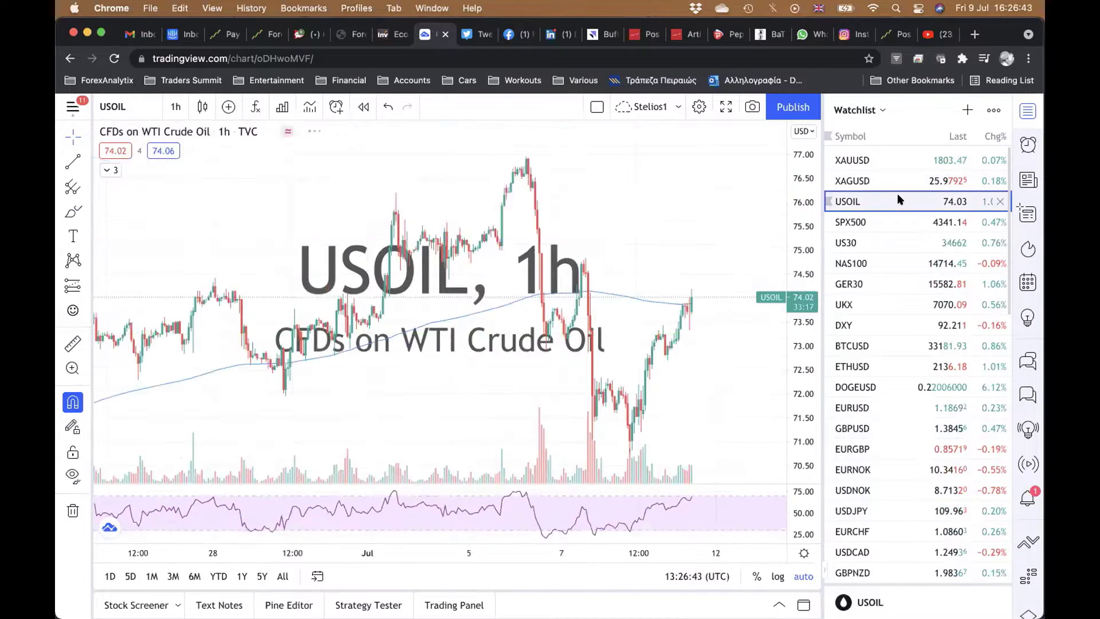
{"action": "left_click", "coordinate": [174, 107]}
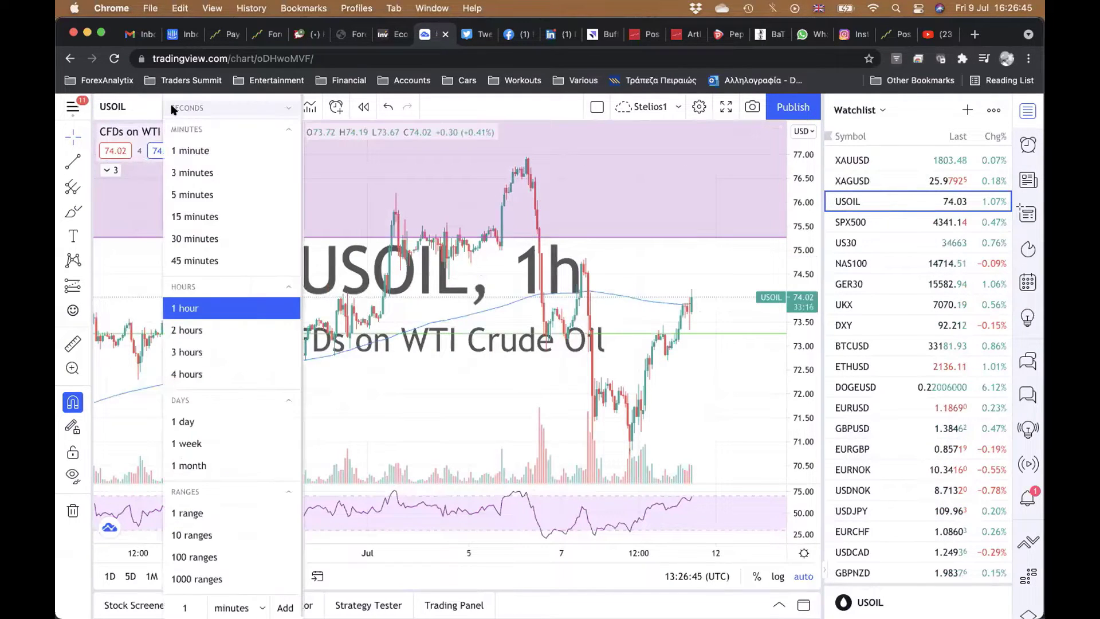
{"action": "left_click", "coordinate": [395, 400]}
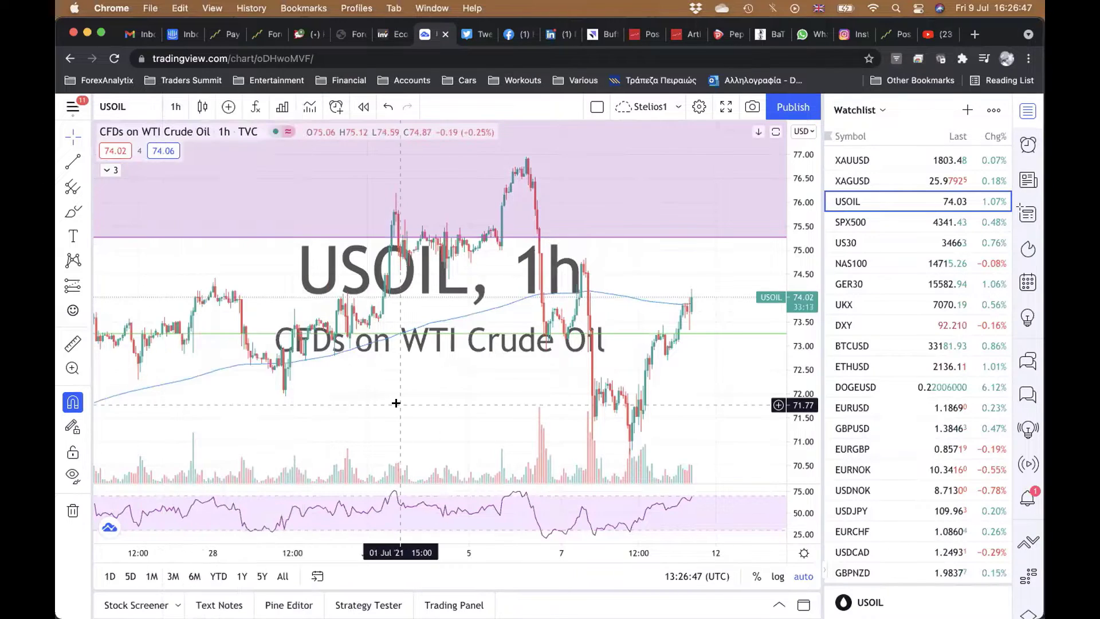
{"action": "left_click", "coordinate": [175, 107]}
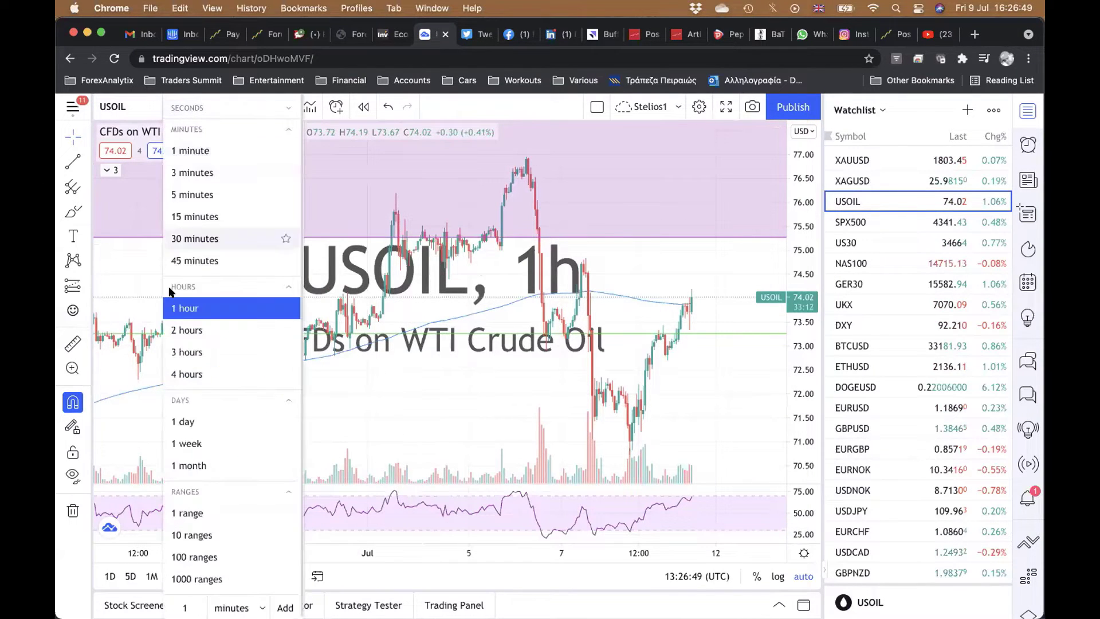
{"action": "left_click", "coordinate": [193, 422]}
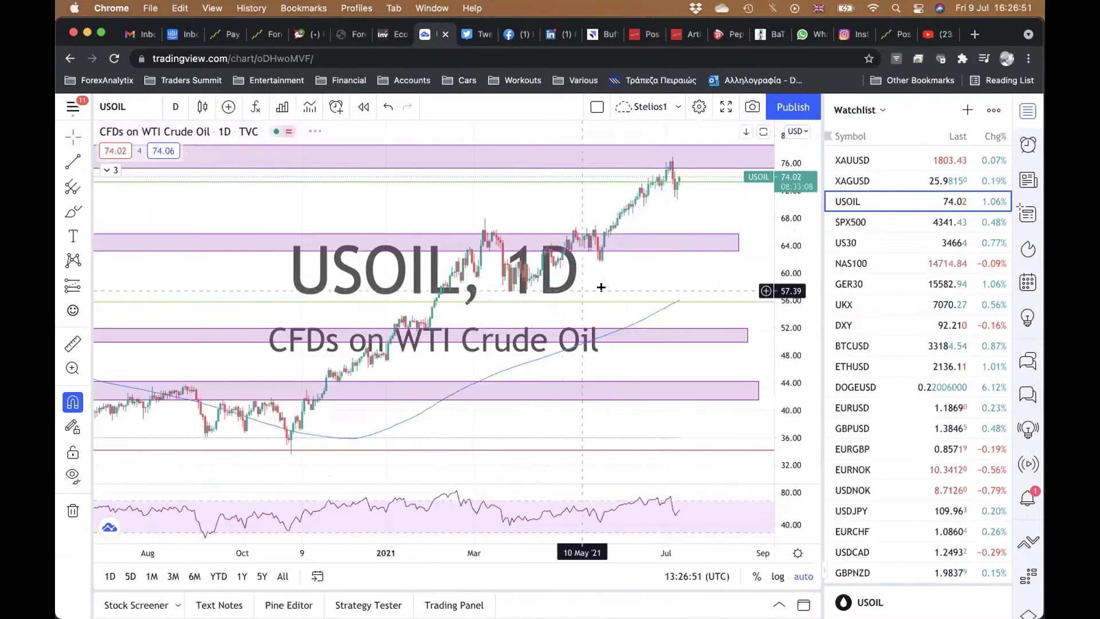
{"action": "scroll", "coordinate": [601, 287], "scroll_direction": "down", "scroll_amount": 3}
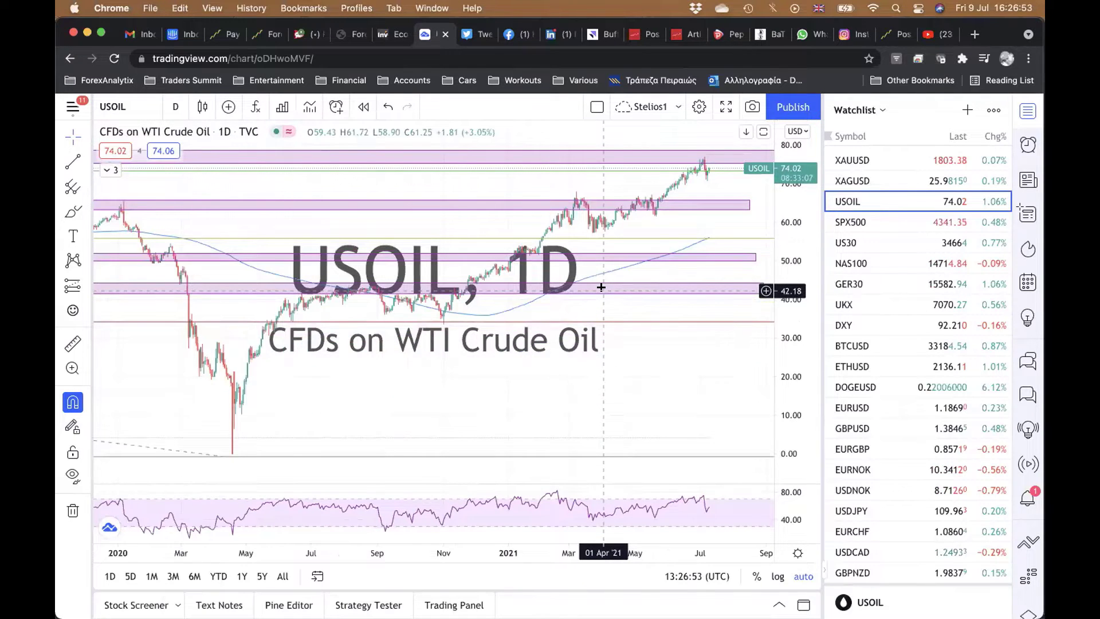
{"action": "scroll", "coordinate": [601, 286], "scroll_direction": "down", "scroll_amount": 5}
{"action": "scroll", "coordinate": [601, 290], "scroll_direction": "down", "scroll_amount": 2}
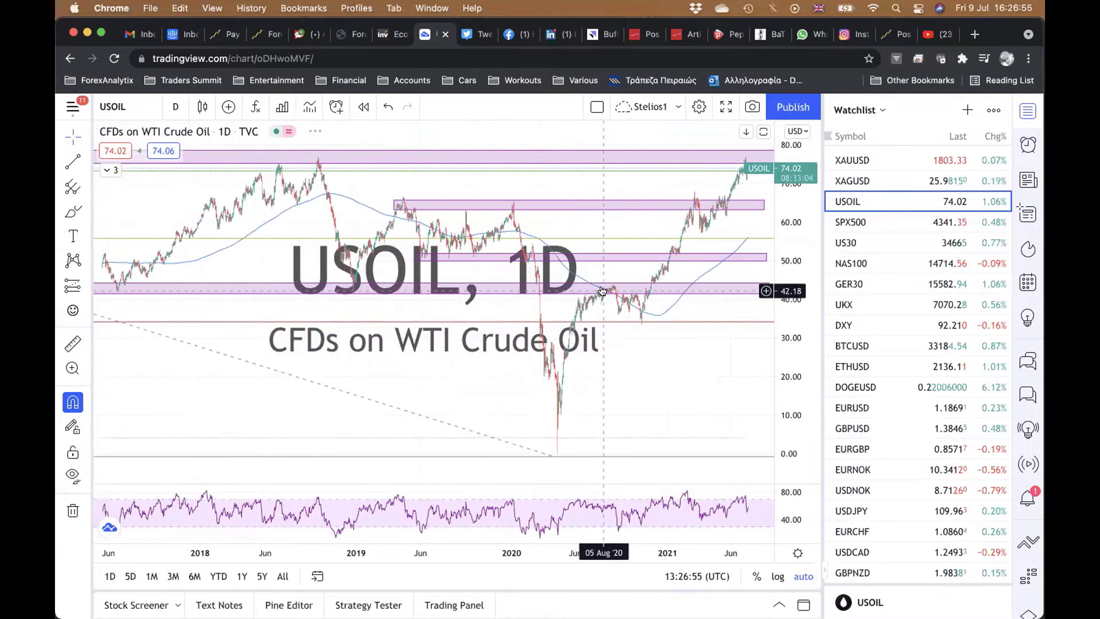
{"action": "left_click_drag", "start_coordinate": [651, 363], "coordinate": [648, 363]}
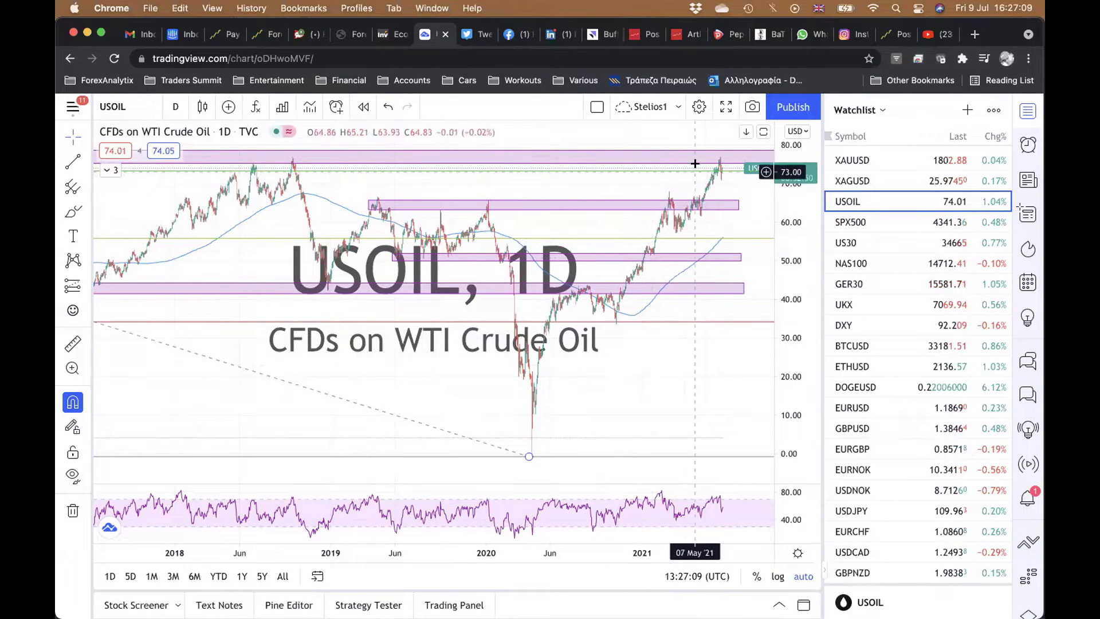
Step: Zoom and pan the oil daily chart to focus on mid-2020 through July 2021
{"action": "scroll", "coordinate": [630, 189], "scroll_direction": "up", "scroll_amount": 5}
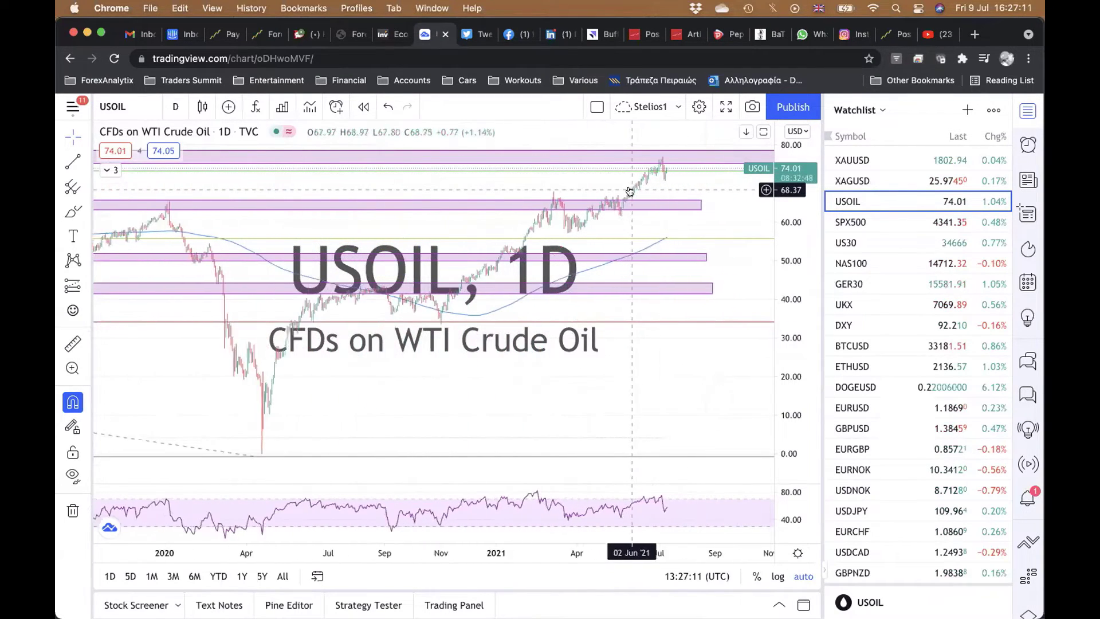
{"action": "scroll", "coordinate": [629, 190], "scroll_direction": "up", "scroll_amount": 5}
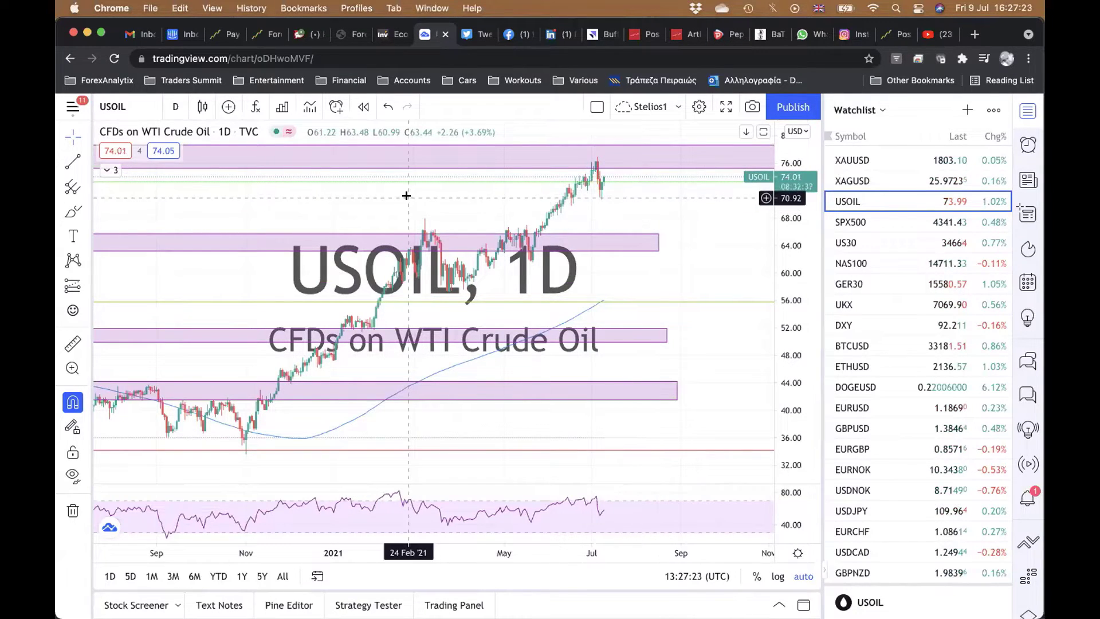
{"action": "left_click_drag", "start_coordinate": [406, 197], "coordinate": [515, 200]}
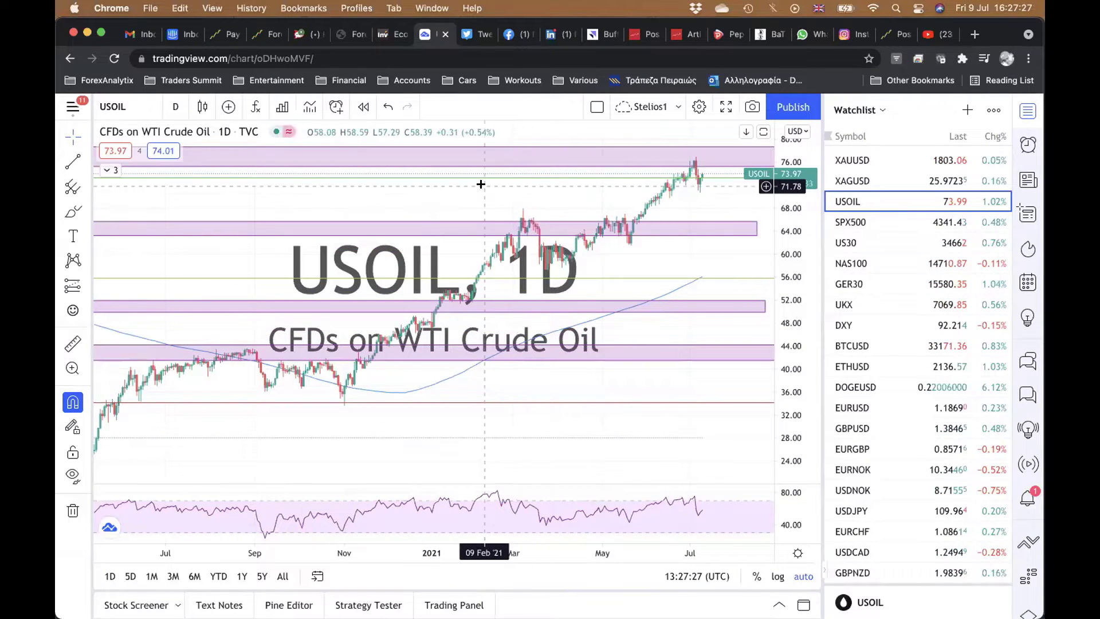
{"action": "left_click_drag", "start_coordinate": [481, 184], "coordinate": [449, 172]}
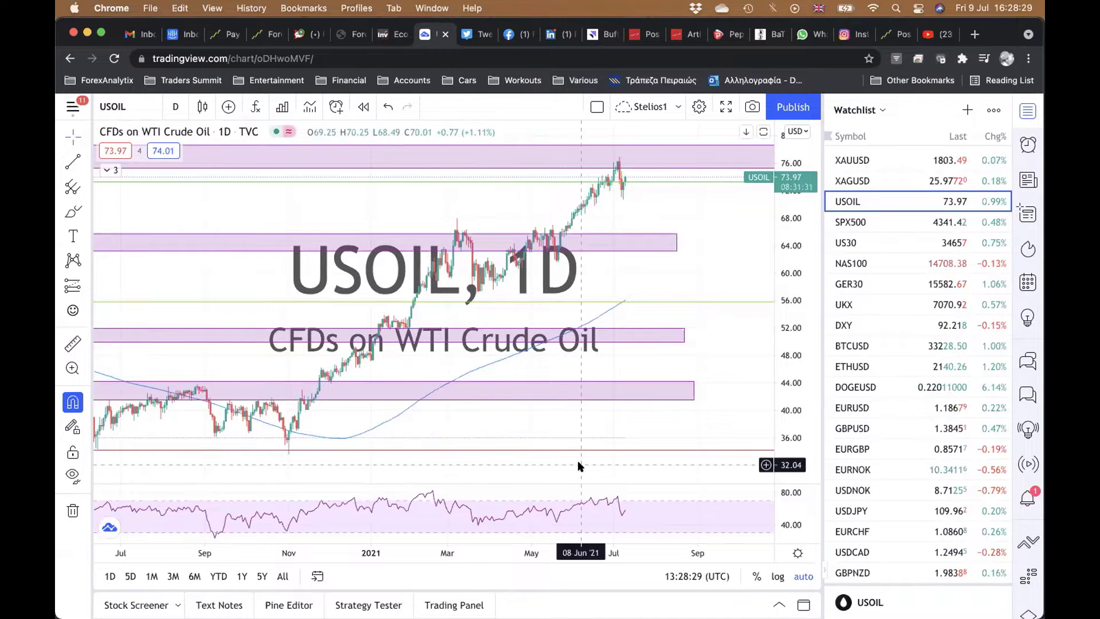
Step: Switch the chart to NGAS and zoom to show its climb from 2020 lows near 1.50
{"action": "type", "text": "NGAS"}
{"action": "key", "text": "Return"}
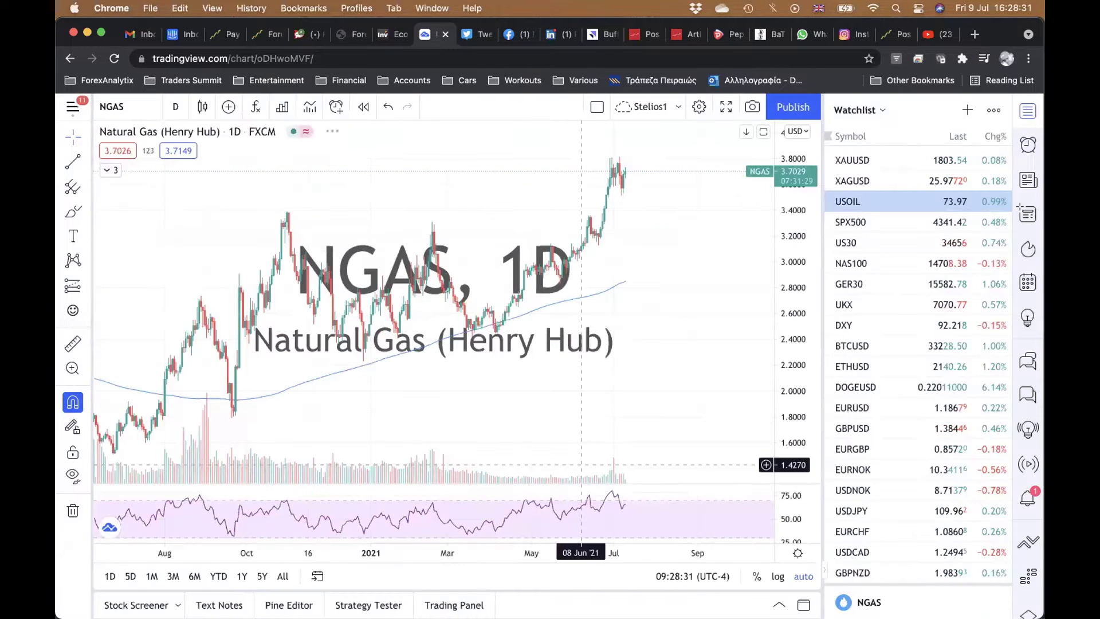
{"action": "scroll", "coordinate": [646, 441], "scroll_direction": "down", "scroll_amount": 6}
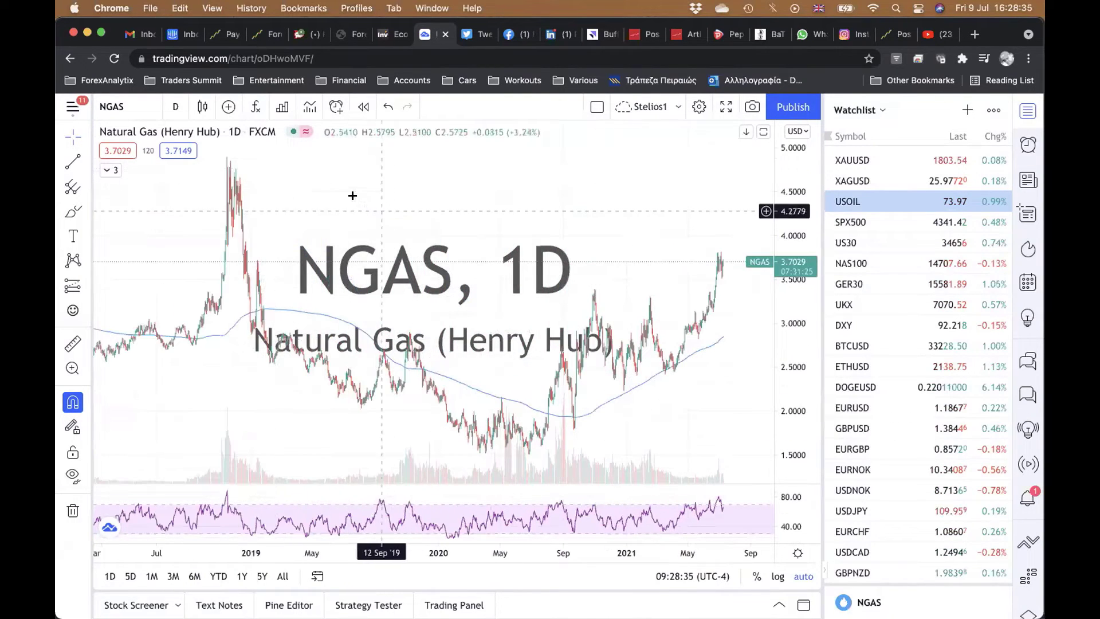
{"action": "scroll", "coordinate": [352, 195], "scroll_direction": "up", "scroll_amount": 3}
{"action": "scroll", "coordinate": [352, 195], "scroll_direction": "up", "scroll_amount": 1}
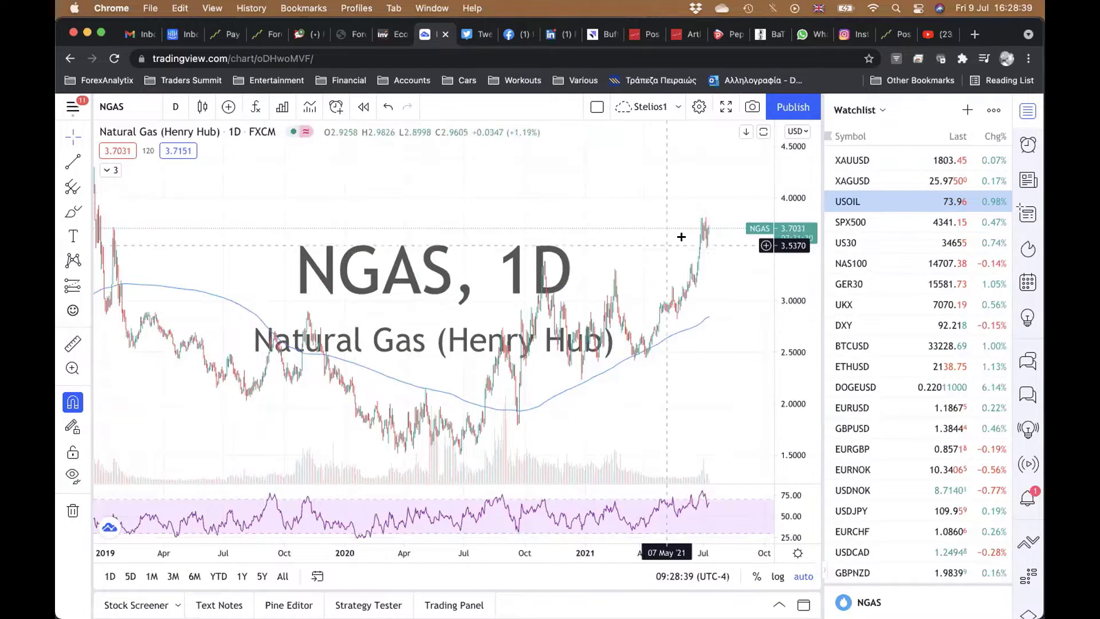
{"action": "scroll", "coordinate": [481, 232], "scroll_direction": "up", "scroll_amount": 3}
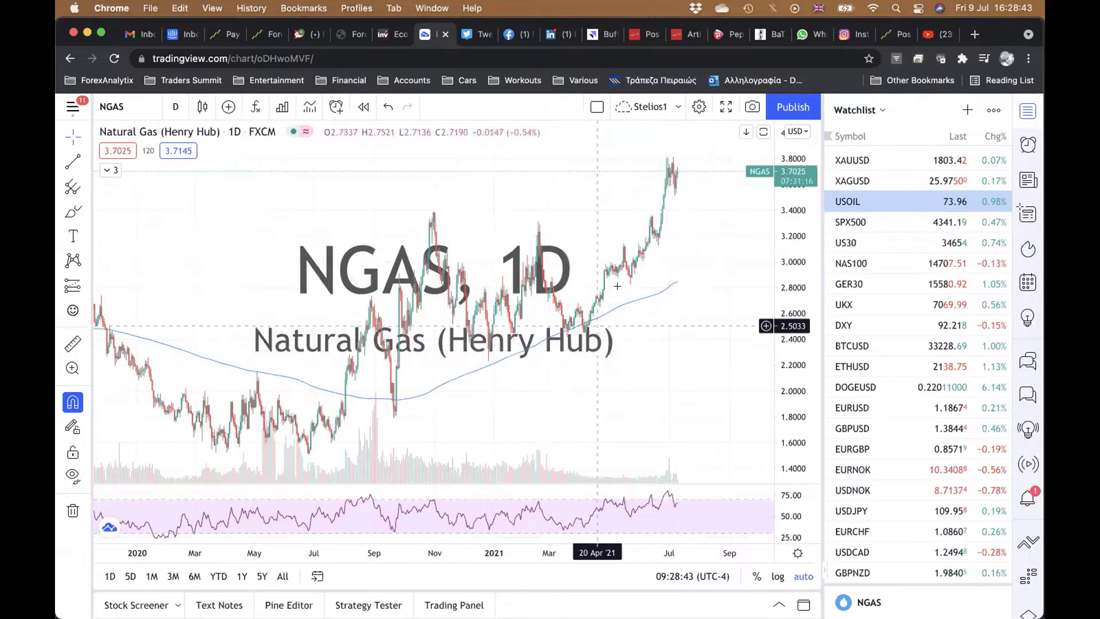
Step: Switch the natural gas chart to 4-hour candles
{"action": "left_click", "coordinate": [164, 104]}
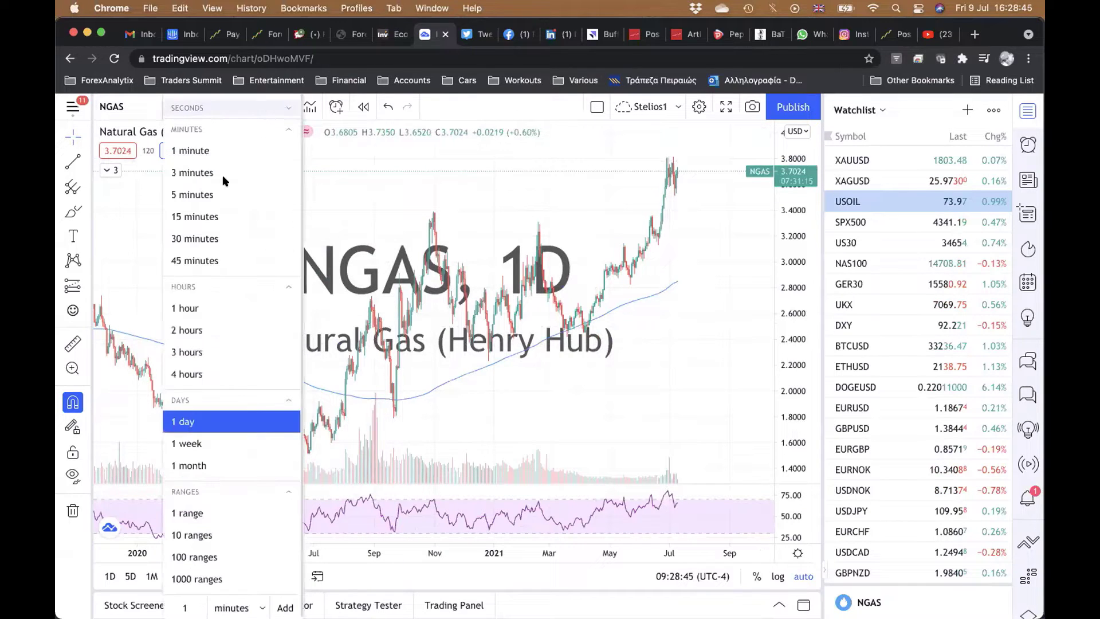
{"action": "left_click", "coordinate": [185, 373]}
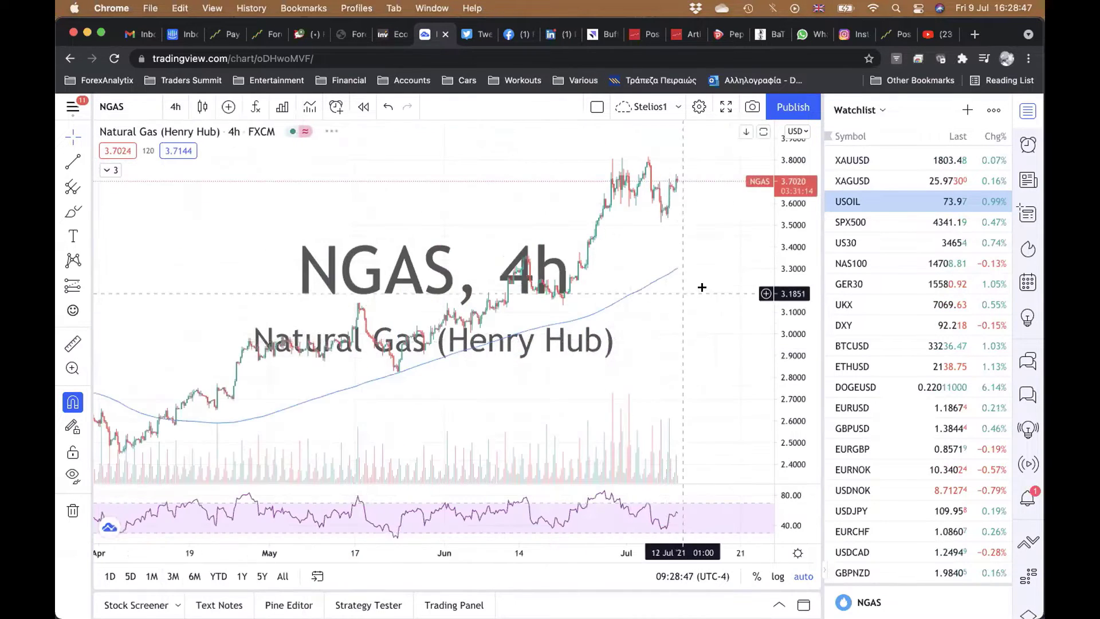
{"action": "scroll", "coordinate": [702, 287], "scroll_direction": "down", "scroll_amount": 2}
{"action": "scroll", "coordinate": [702, 287], "scroll_direction": "up", "scroll_amount": 2}
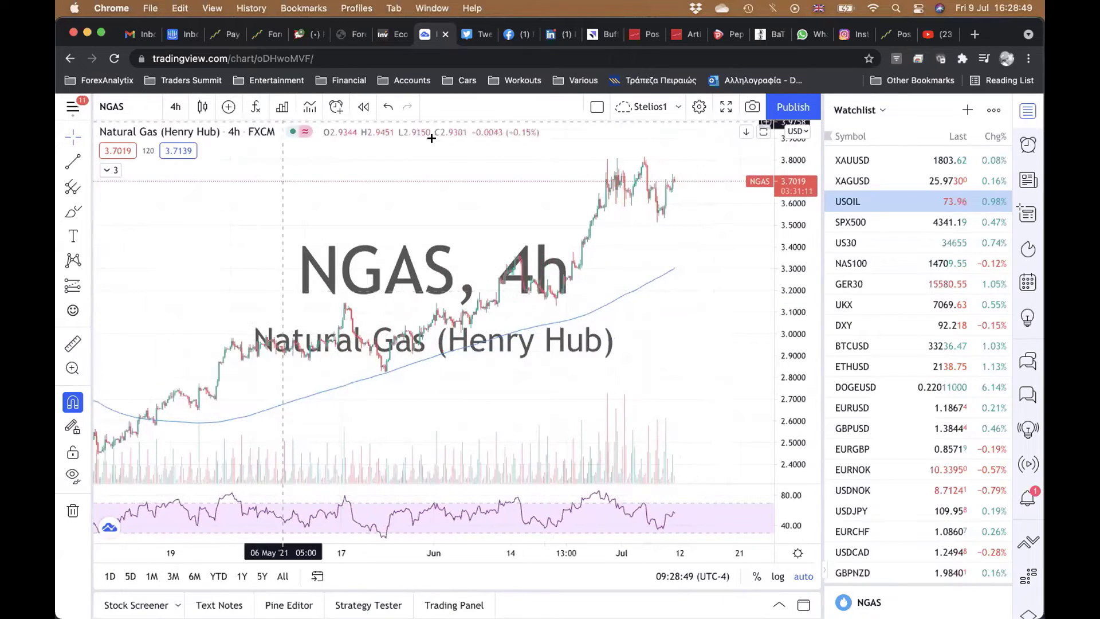
Step: Draw a green trend line along the late-June highs and paste a parallel copy below it
{"action": "left_click", "coordinate": [73, 161]}
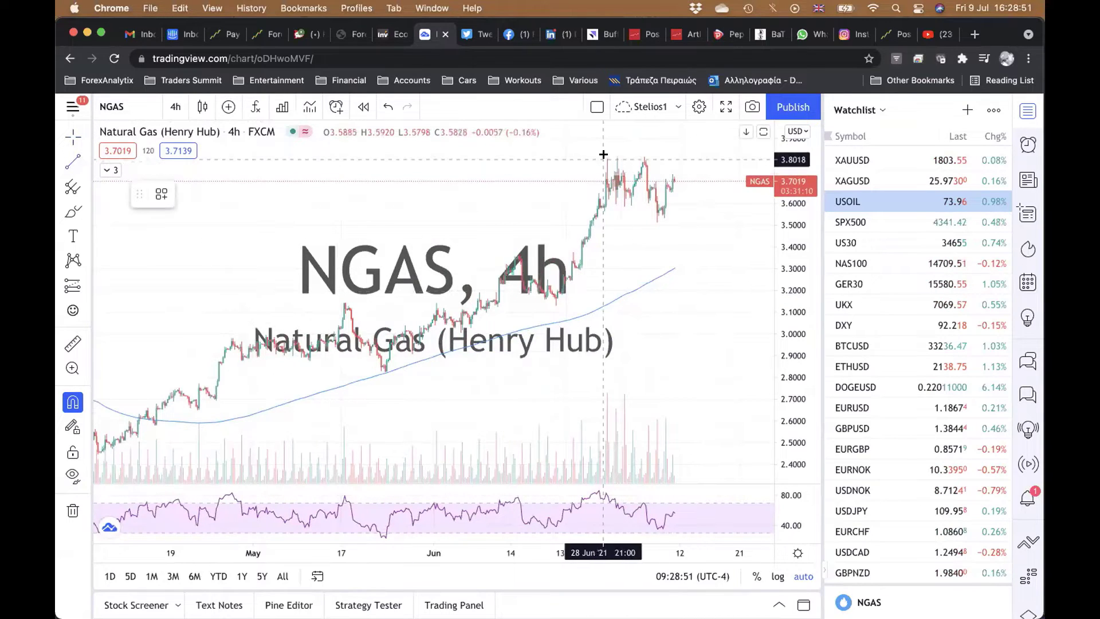
{"action": "left_click", "coordinate": [606, 172]}
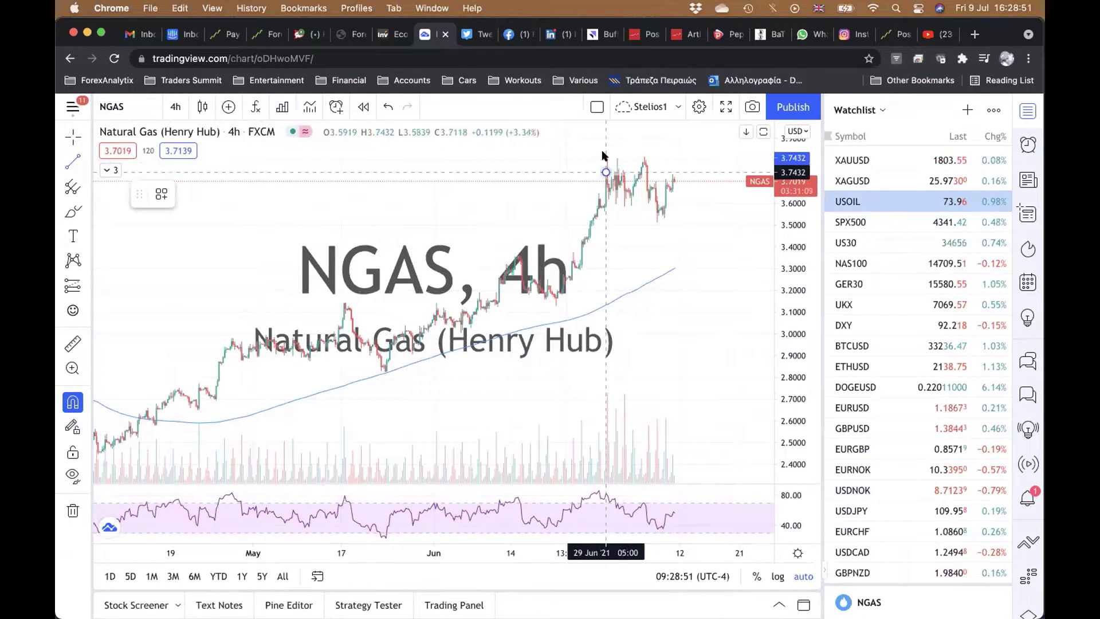
{"action": "left_click", "coordinate": [691, 172]}
{"action": "left_click_drag", "start_coordinate": [607, 171], "coordinate": [605, 156]}
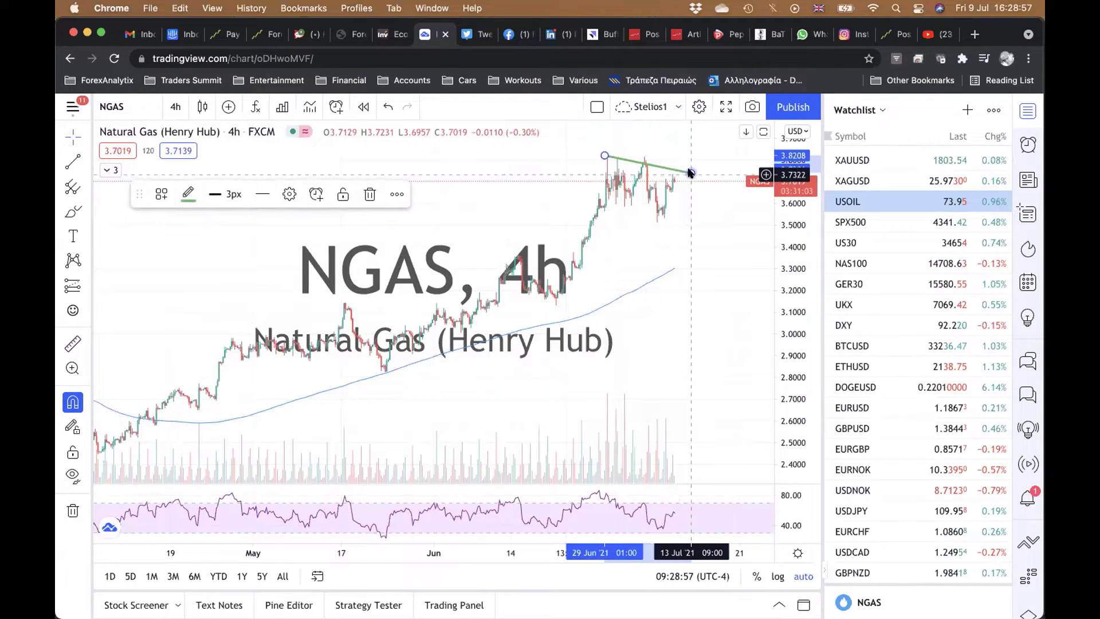
{"action": "left_click_drag", "start_coordinate": [692, 172], "coordinate": [692, 164]}
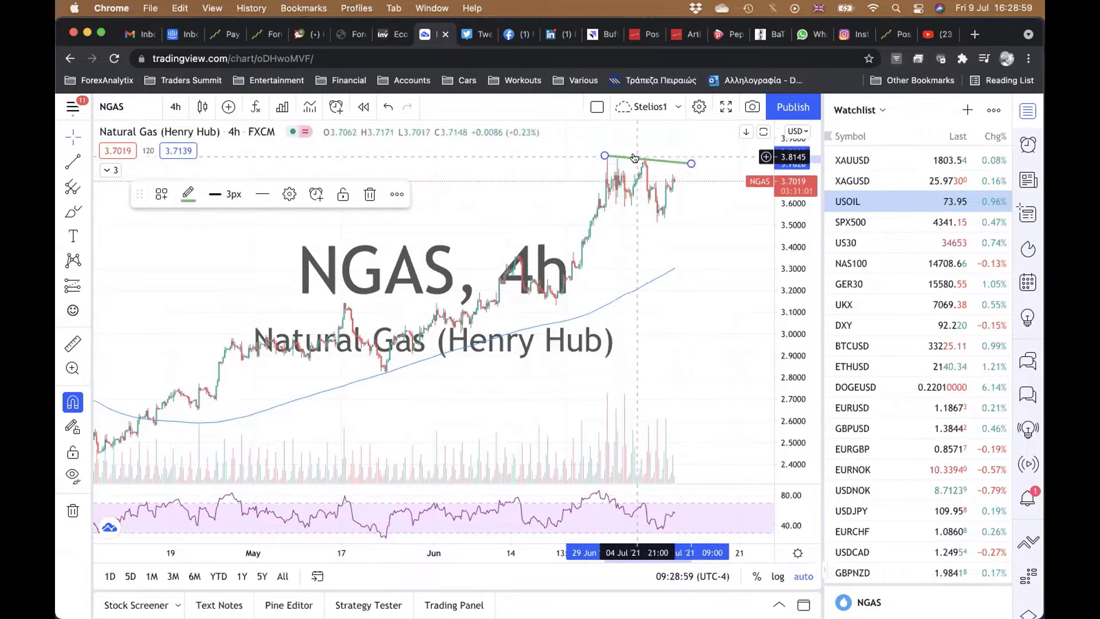
{"action": "key", "text": "super+v"}
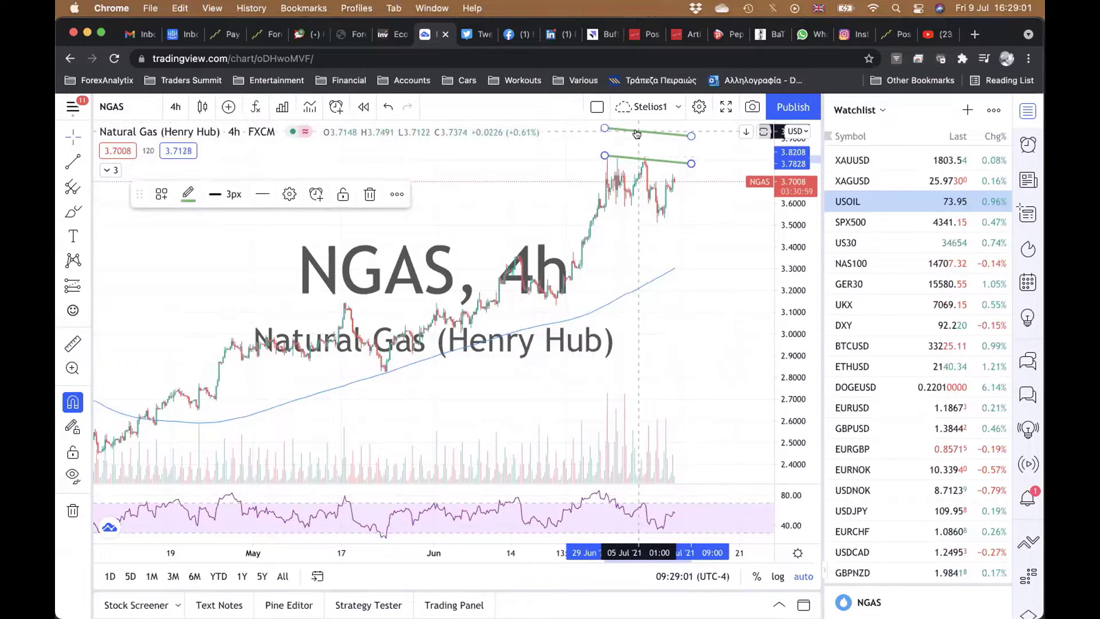
{"action": "left_click_drag", "start_coordinate": [634, 159], "coordinate": [637, 212]}
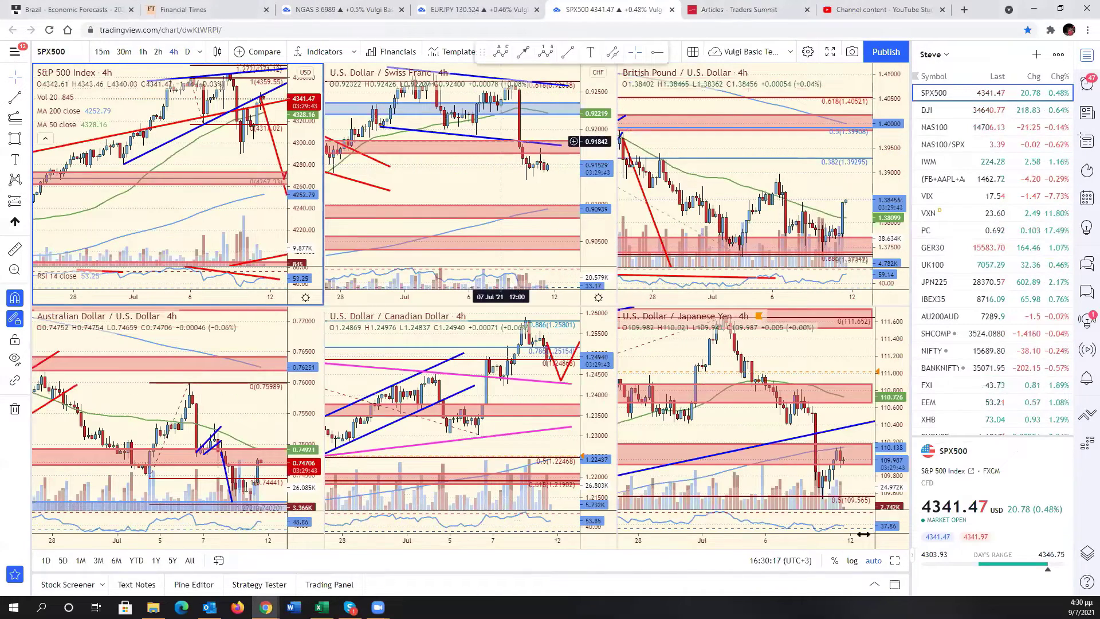
Step: Expand the active chart pane to fill the window and switch it to EURUSD
{"action": "key", "text": "Tab"}
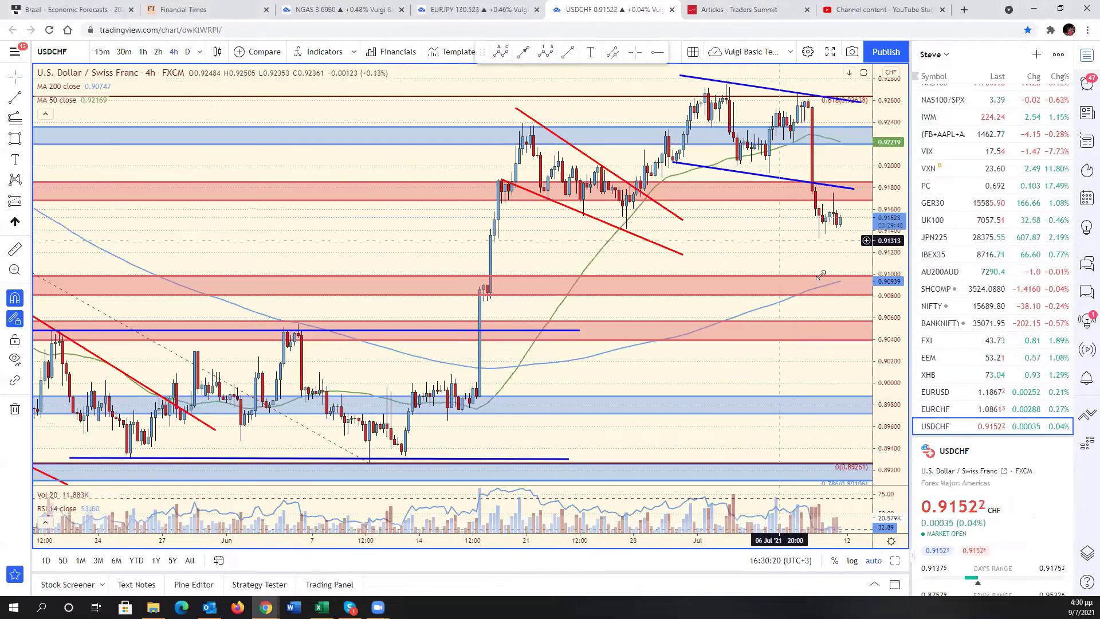
{"action": "key", "text": "alt+Return"}
{"action": "scroll", "coordinate": [1015, 360], "scroll_direction": "up", "scroll_amount": 2}
{"action": "scroll", "coordinate": [1015, 360], "scroll_direction": "down", "scroll_amount": 4}
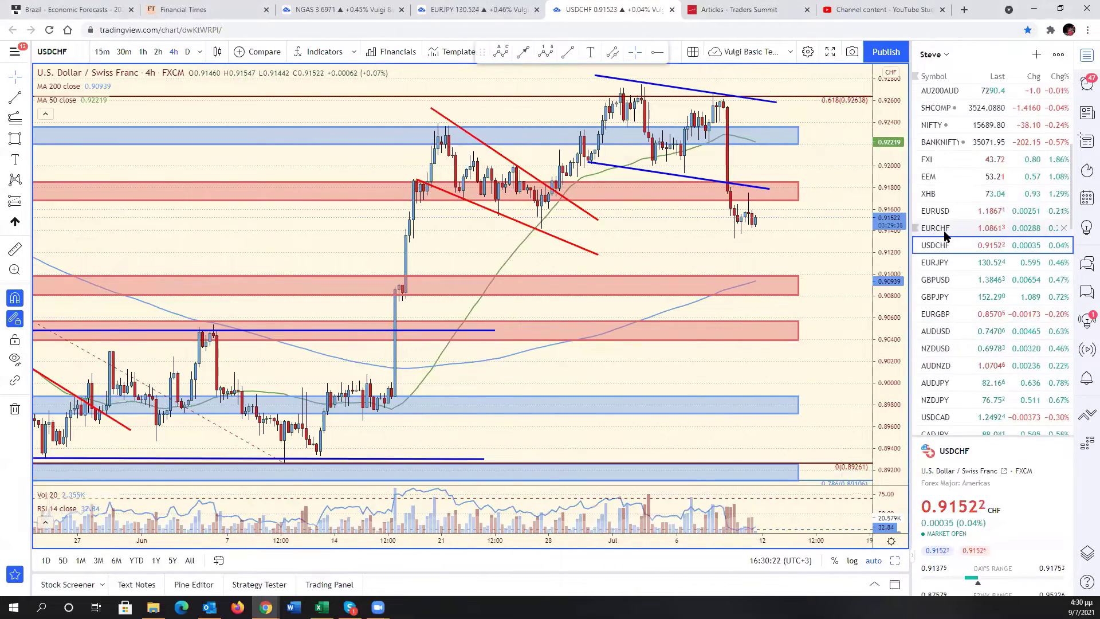
{"action": "left_click", "coordinate": [952, 211]}
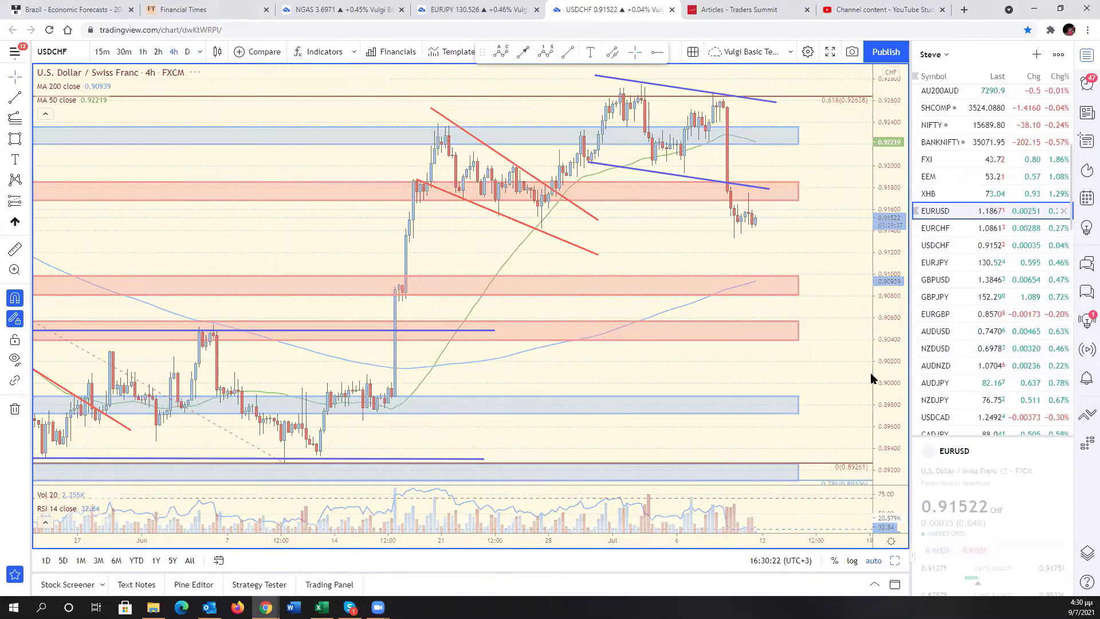
{"action": "scroll", "coordinate": [840, 363], "scroll_direction": "down", "scroll_amount": 3}
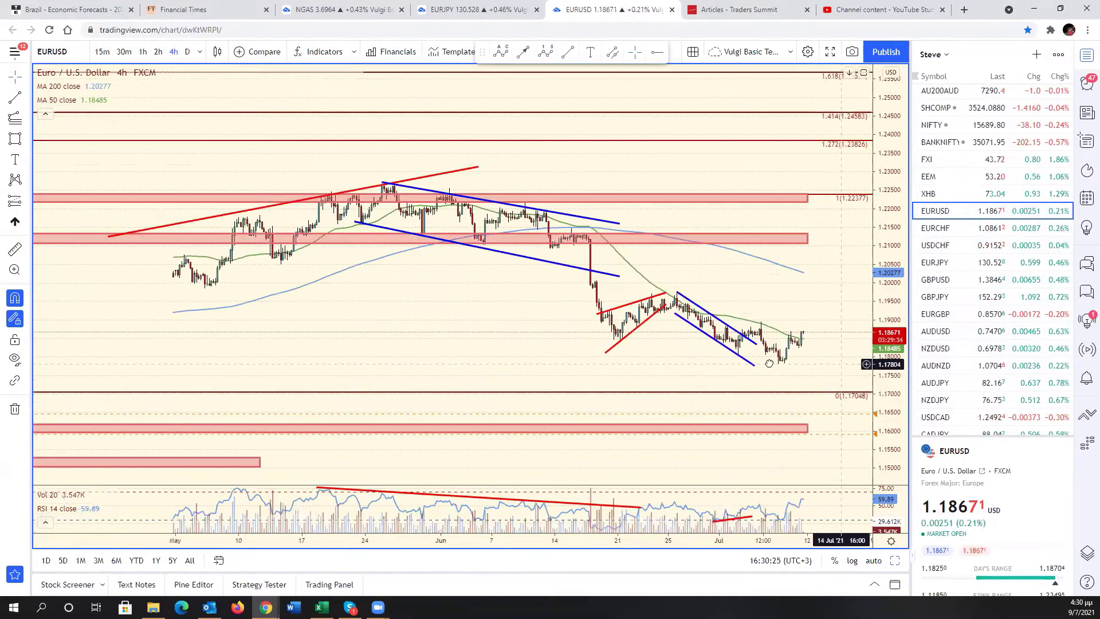
Step: Extend the lower red zone and the blue zone further to the right on EURUSD
{"action": "left_click", "coordinate": [784, 388]}
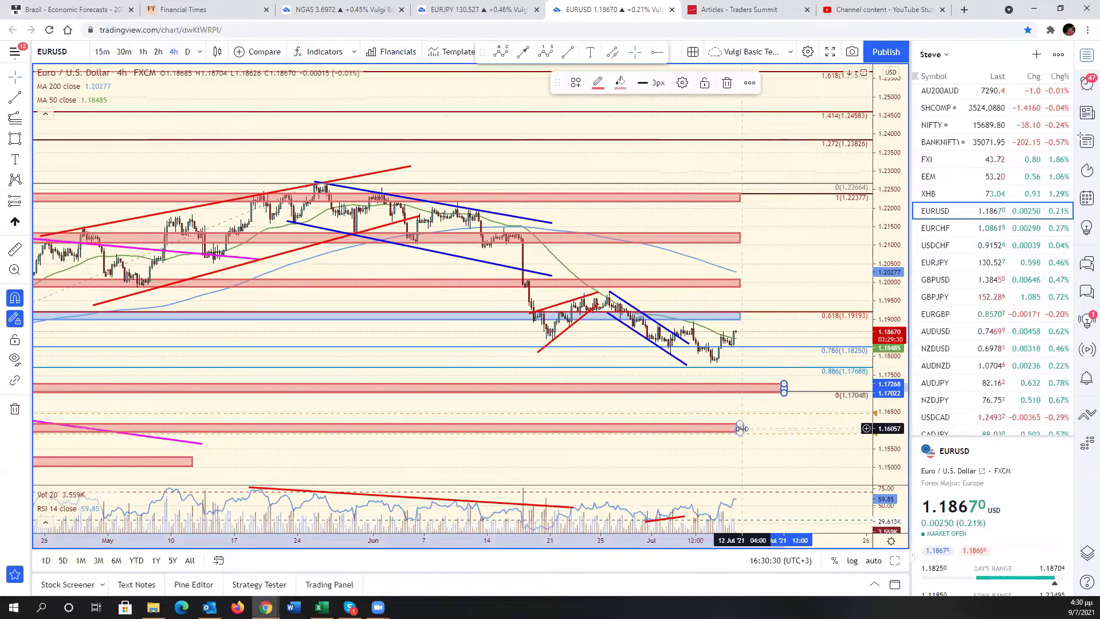
{"action": "left_click_drag", "start_coordinate": [741, 428], "coordinate": [783, 428]}
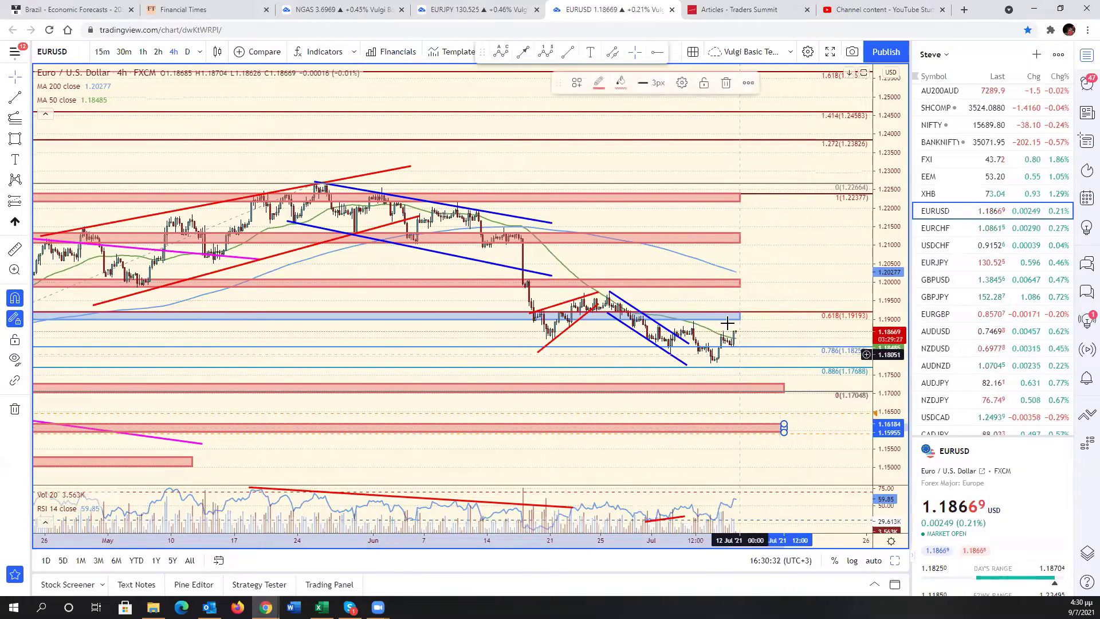
{"action": "left_click_drag", "start_coordinate": [739, 315], "coordinate": [785, 325]}
{"action": "scroll", "coordinate": [688, 387], "scroll_direction": "up", "scroll_amount": 2}
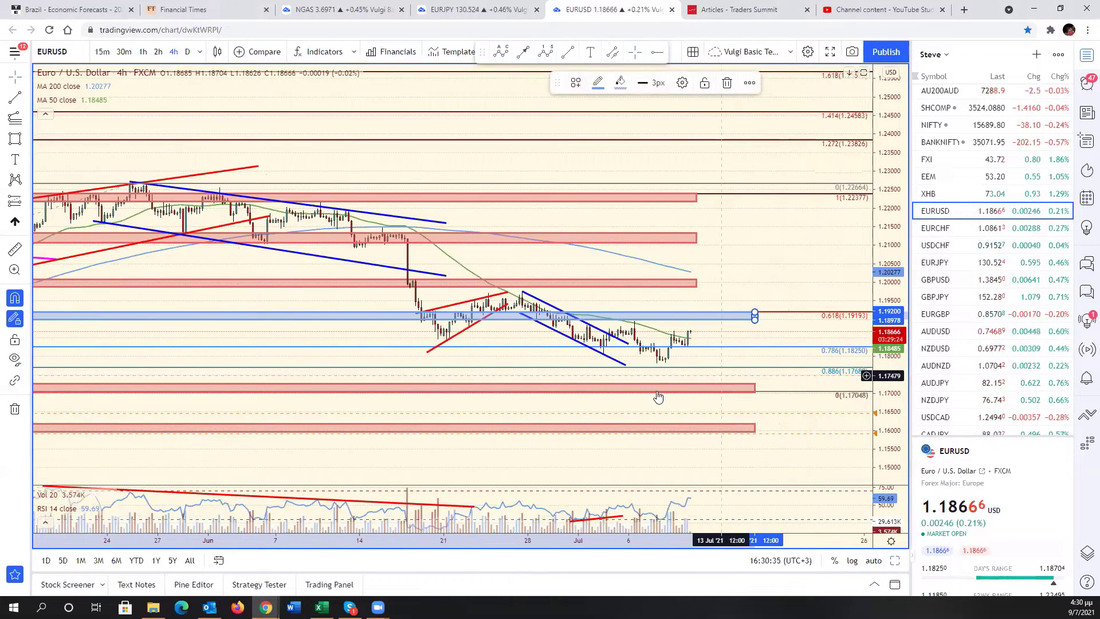
{"action": "scroll", "coordinate": [659, 398], "scroll_direction": "down", "scroll_amount": 3}
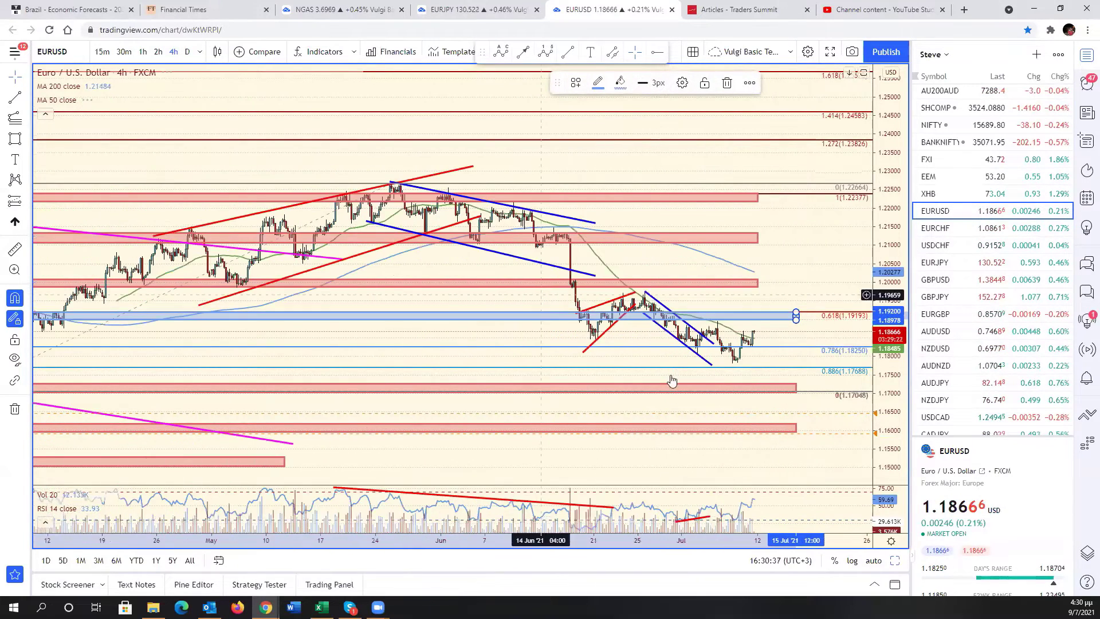
{"action": "scroll", "coordinate": [641, 375], "scroll_direction": "up", "scroll_amount": 4}
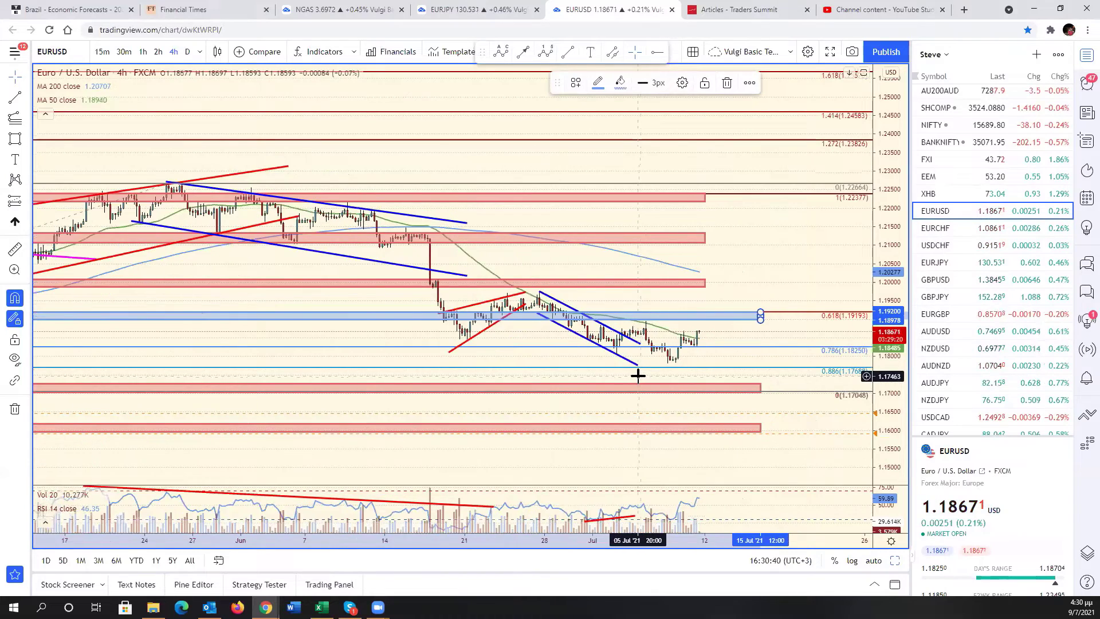
{"action": "scroll", "coordinate": [479, 373], "scroll_direction": "up", "scroll_amount": 1}
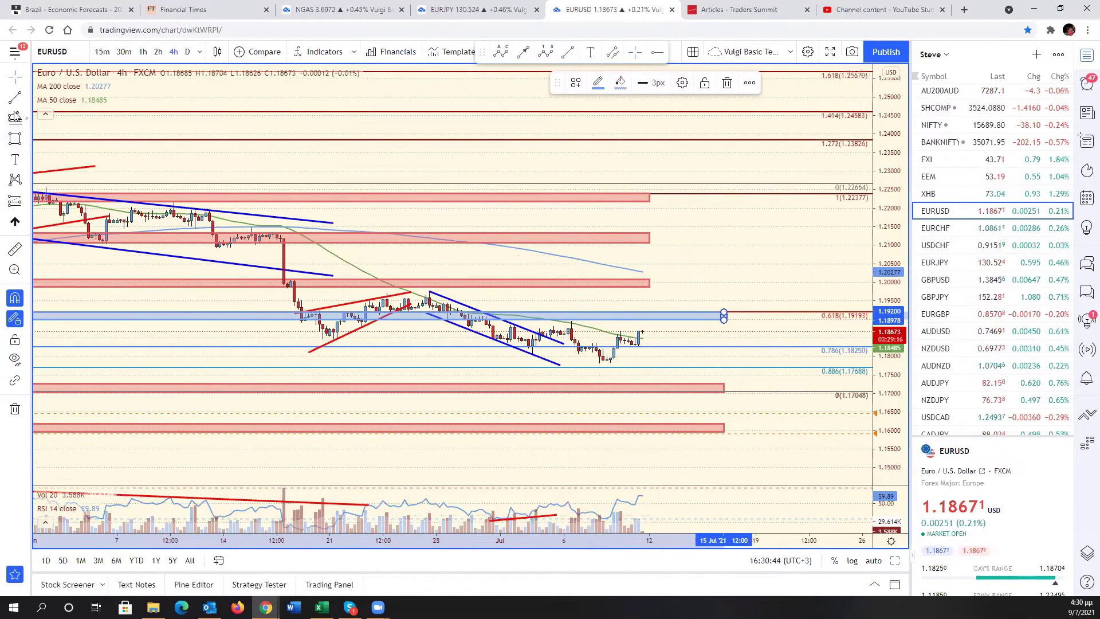
Step: Draw red trend lines from the latest EURUSD candles, including a short upward projection
{"action": "left_click", "coordinate": [620, 331]}
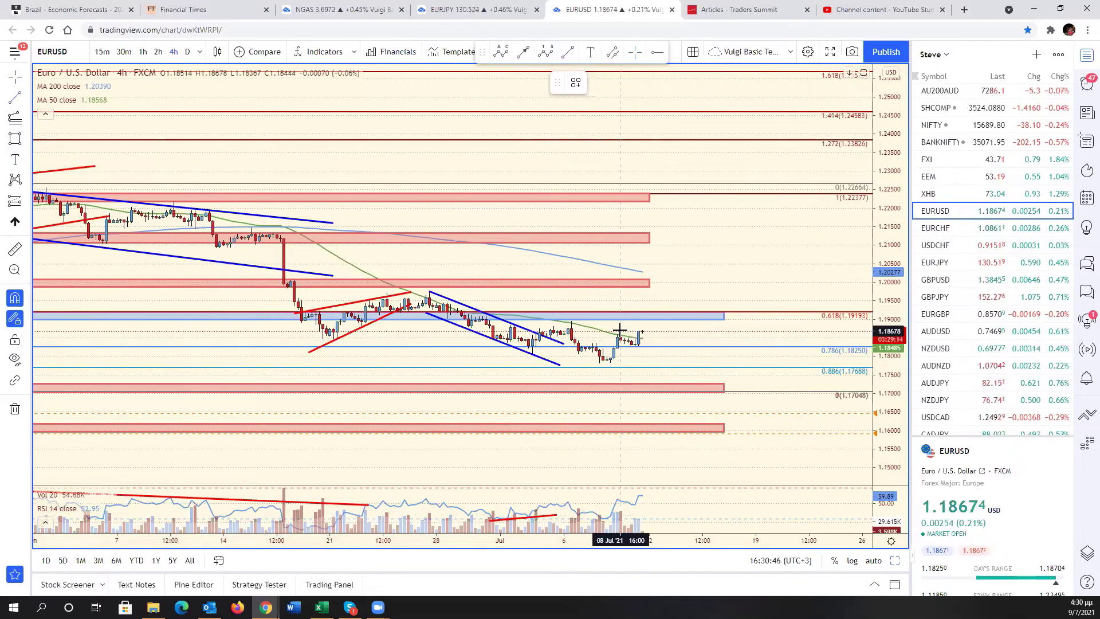
{"action": "left_click", "coordinate": [645, 348]}
{"action": "left_click", "coordinate": [598, 83]}
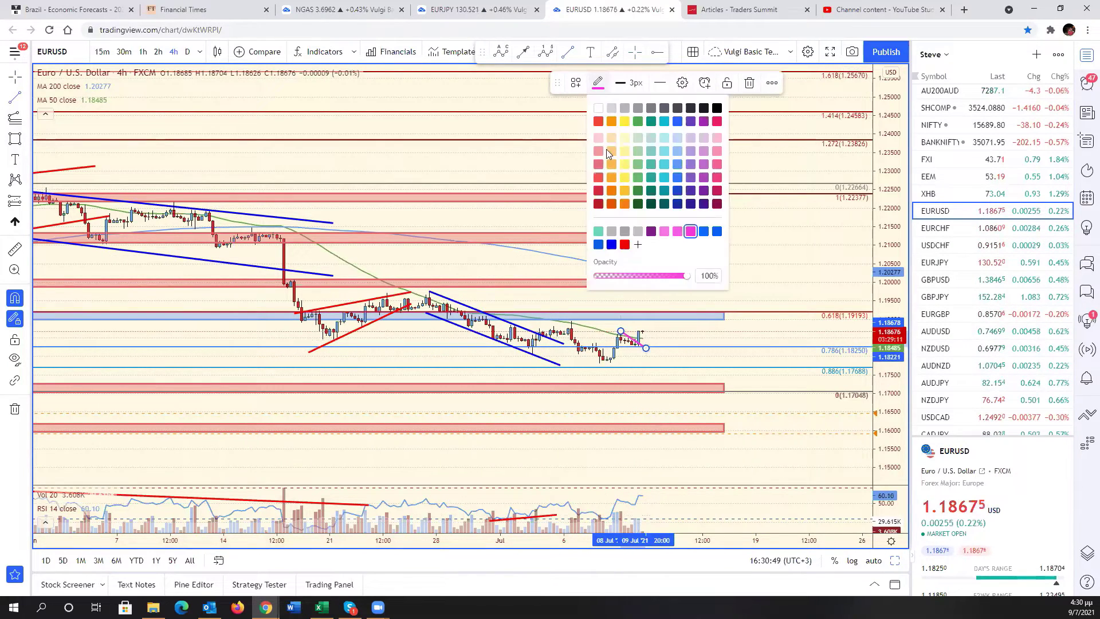
{"action": "left_click", "coordinate": [624, 244]}
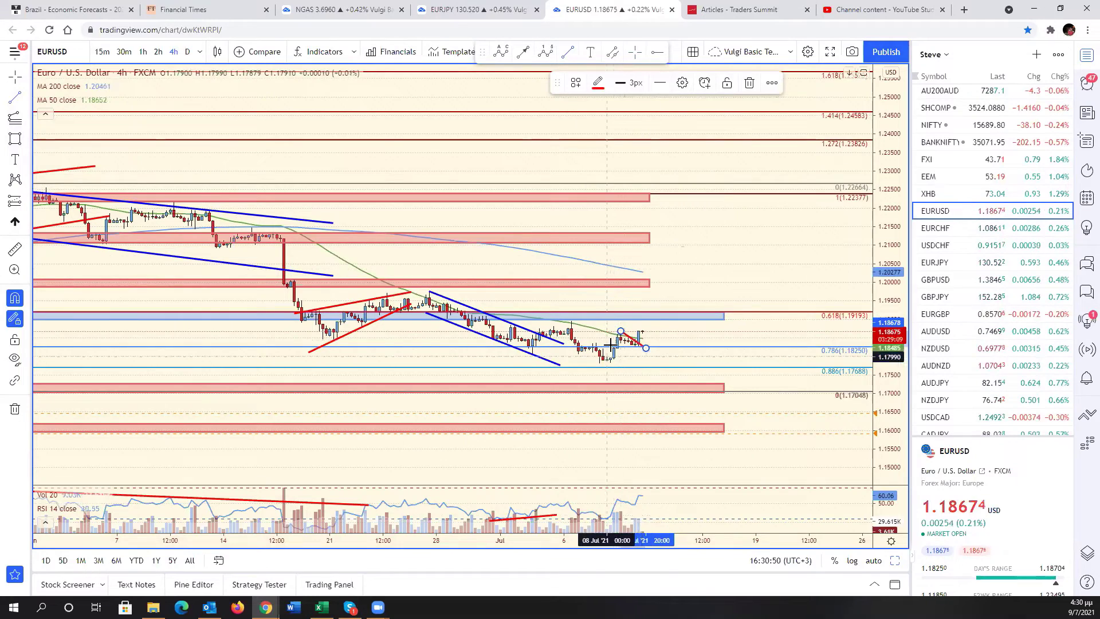
{"action": "left_click", "coordinate": [654, 338]}
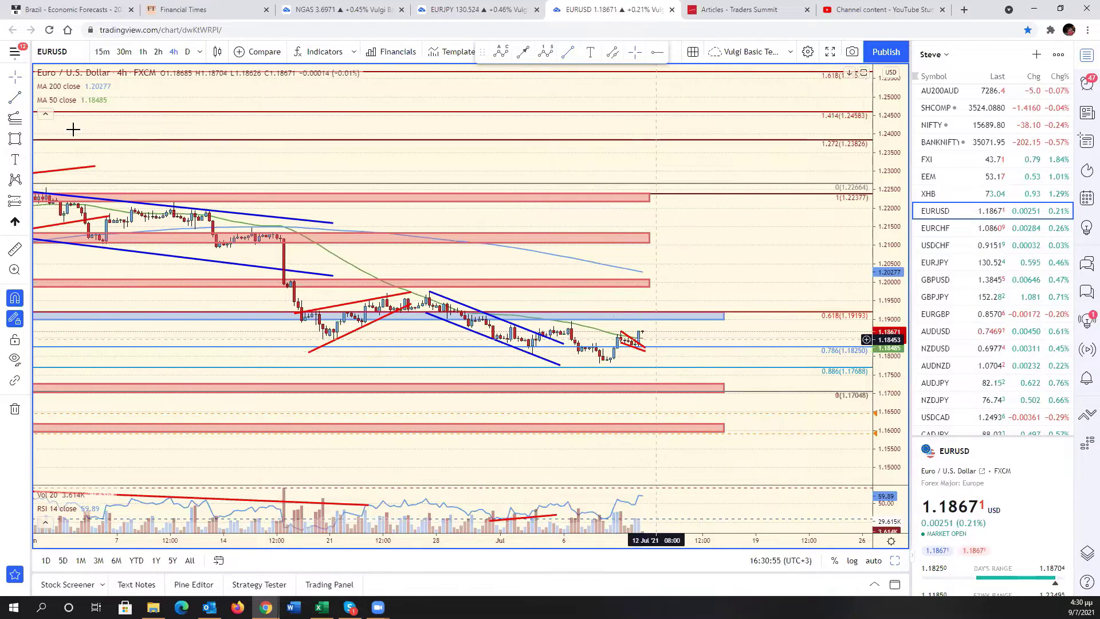
{"action": "left_click", "coordinate": [662, 332]}
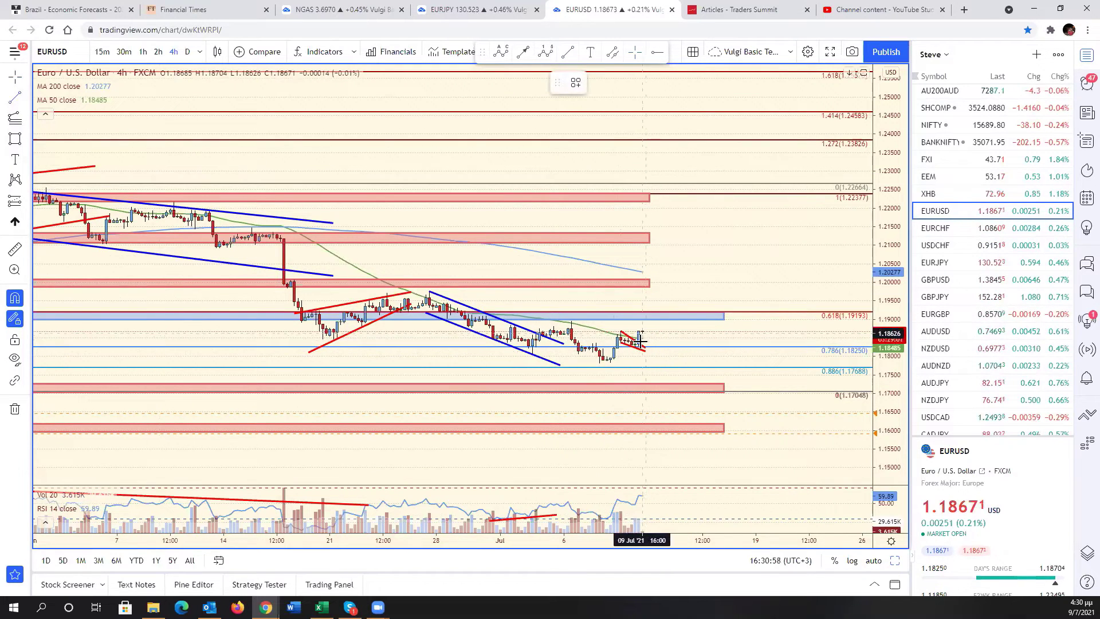
{"action": "left_click_drag", "start_coordinate": [642, 333], "coordinate": [652, 318]}
{"action": "left_click", "coordinate": [661, 339]}
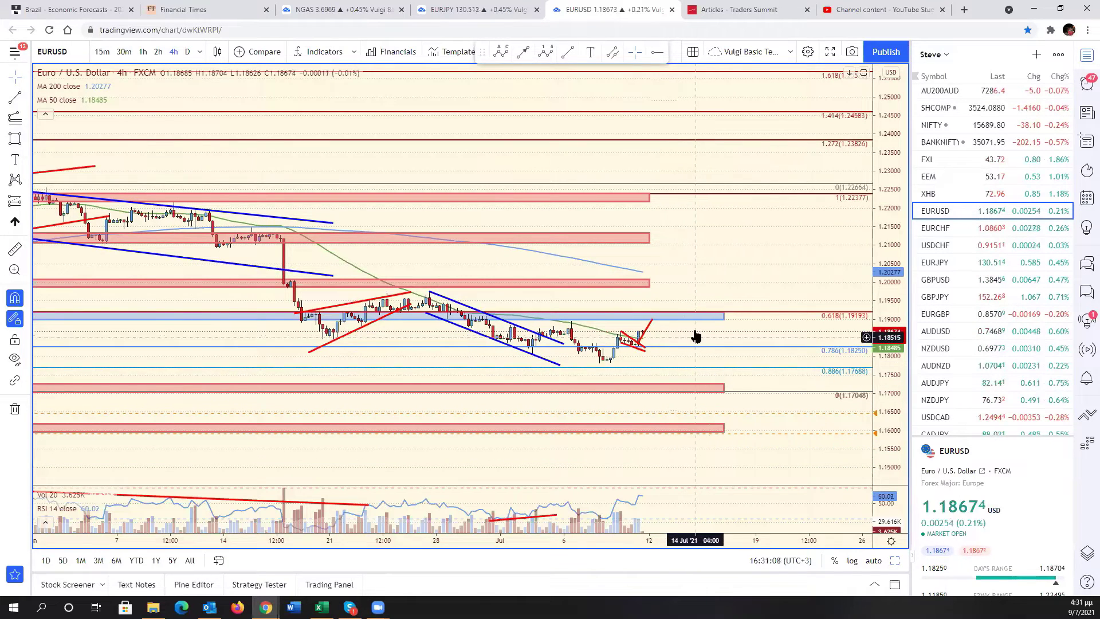
Step: Pan back to review earlier EURUSD dates, then bring up the USDCHF chart
{"action": "left_click_drag", "start_coordinate": [618, 326], "coordinate": [698, 320]}
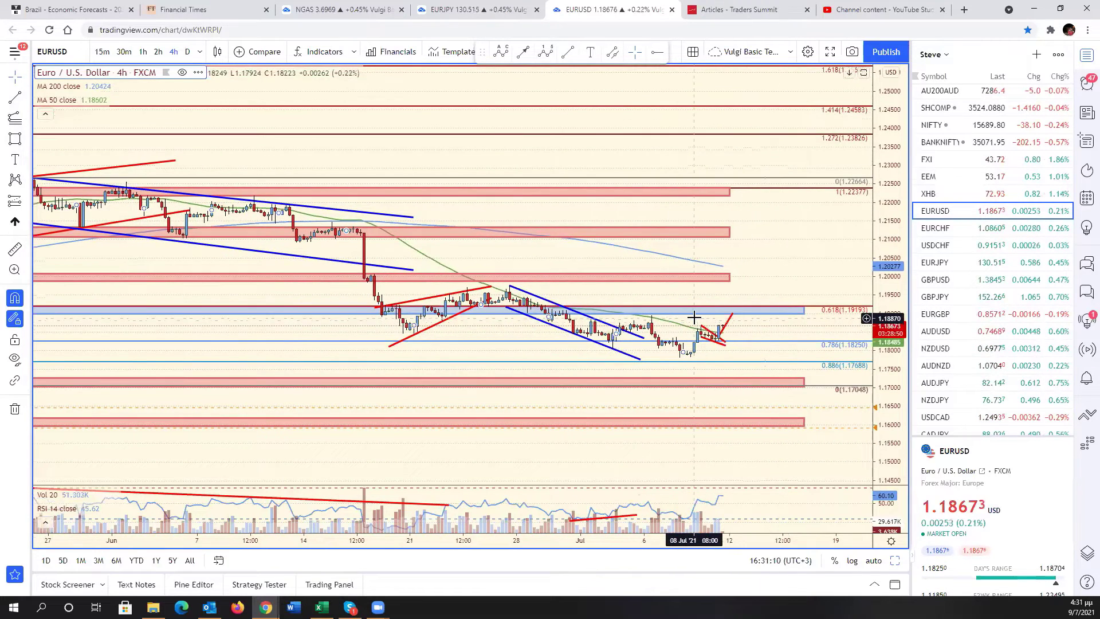
{"action": "scroll", "coordinate": [695, 319], "scroll_direction": "down", "scroll_amount": 6}
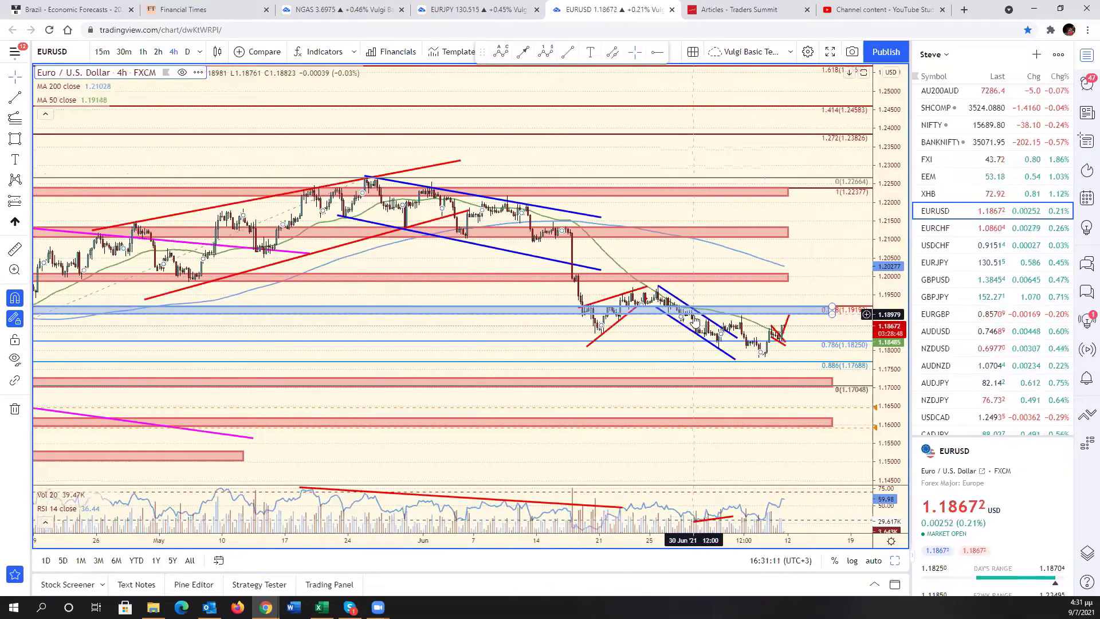
{"action": "scroll", "coordinate": [695, 321], "scroll_direction": "up", "scroll_amount": 3}
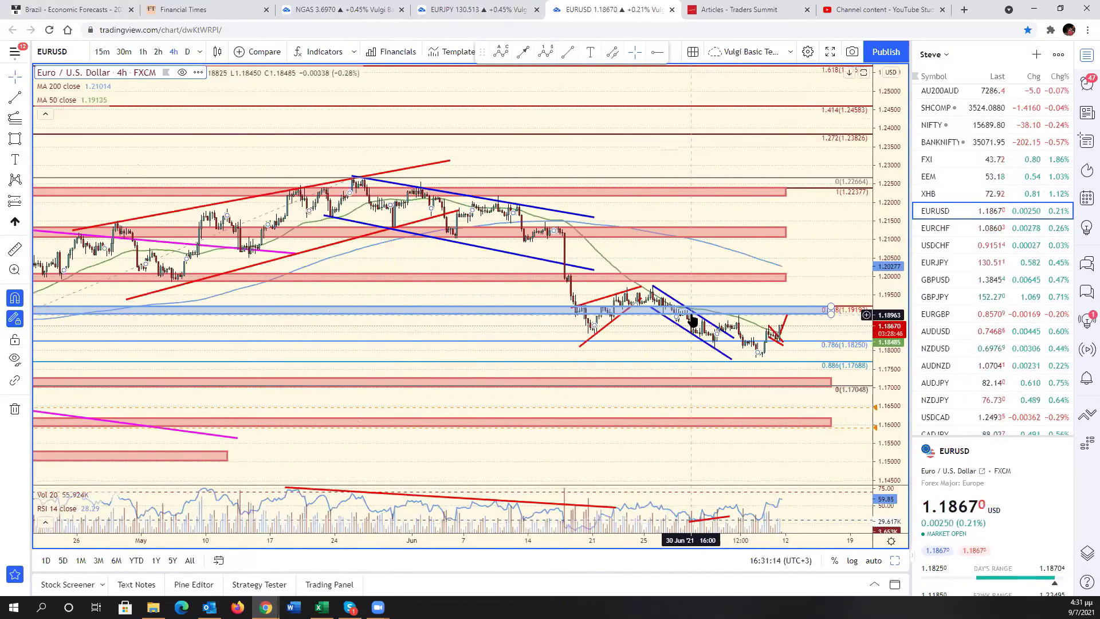
{"action": "scroll", "coordinate": [726, 360], "scroll_direction": "up", "scroll_amount": 2}
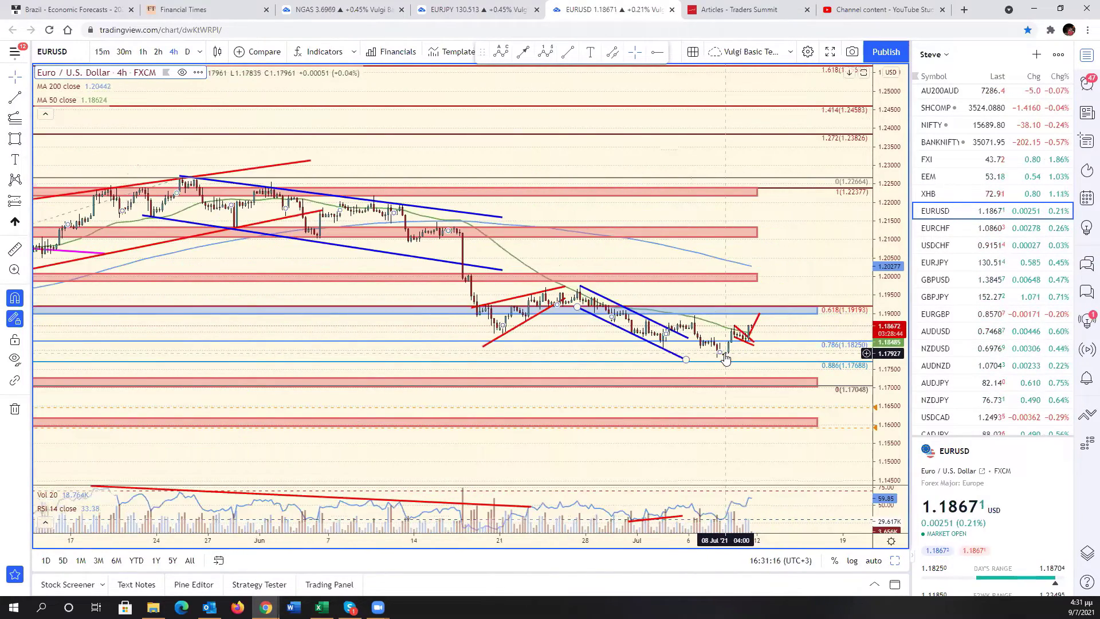
{"action": "key", "text": "alt+Tab"}
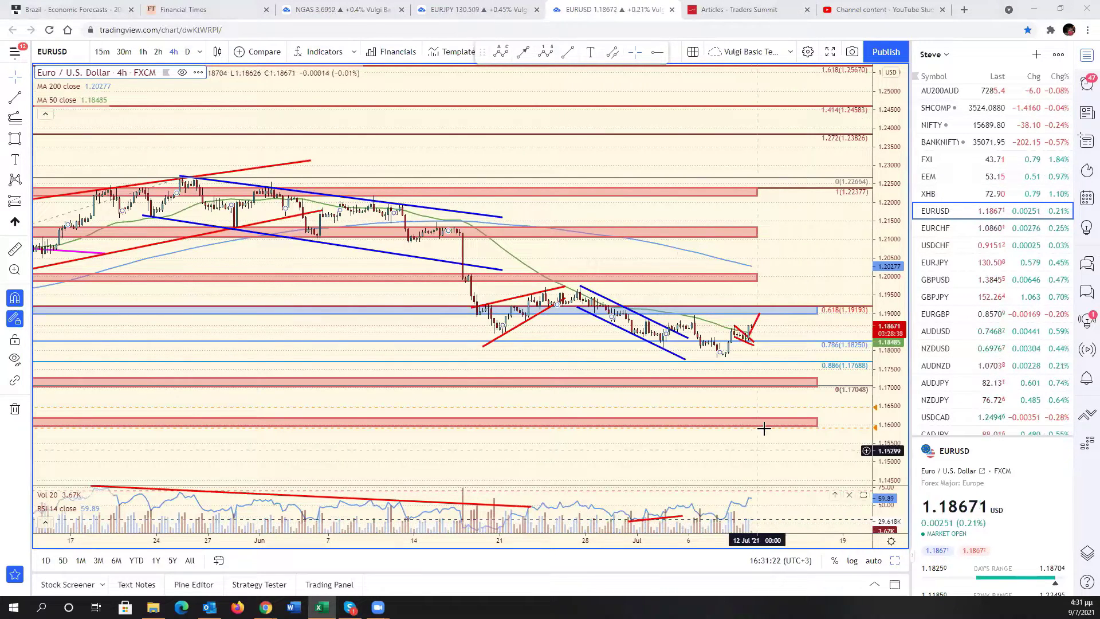
{"action": "scroll", "coordinate": [745, 372], "scroll_direction": "up", "scroll_amount": 2}
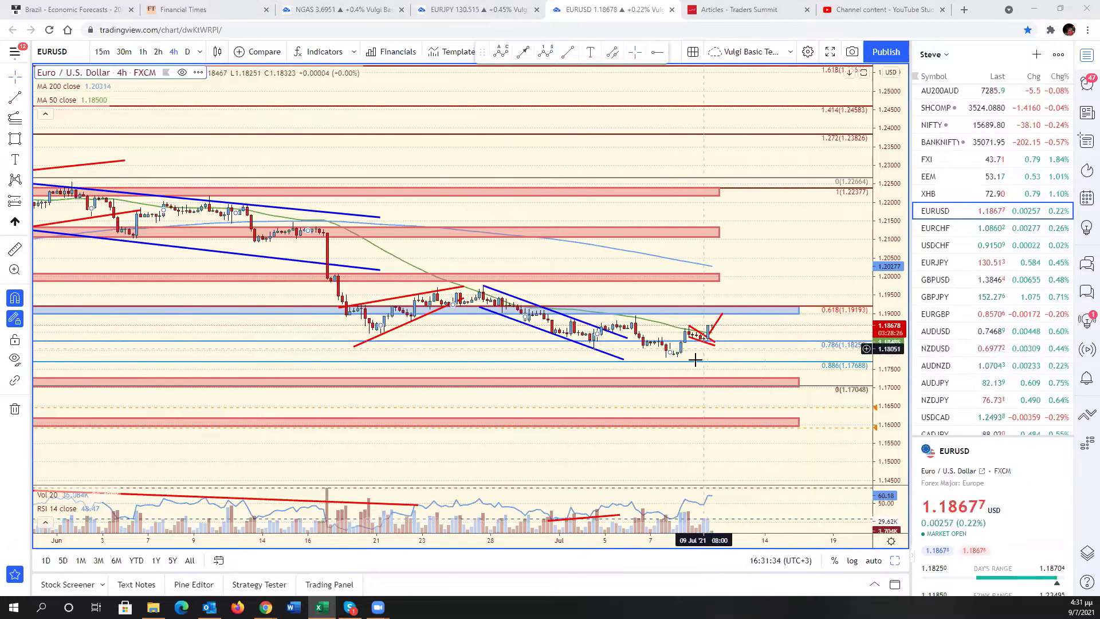
{"action": "scroll", "coordinate": [697, 361], "scroll_direction": "down", "scroll_amount": 1}
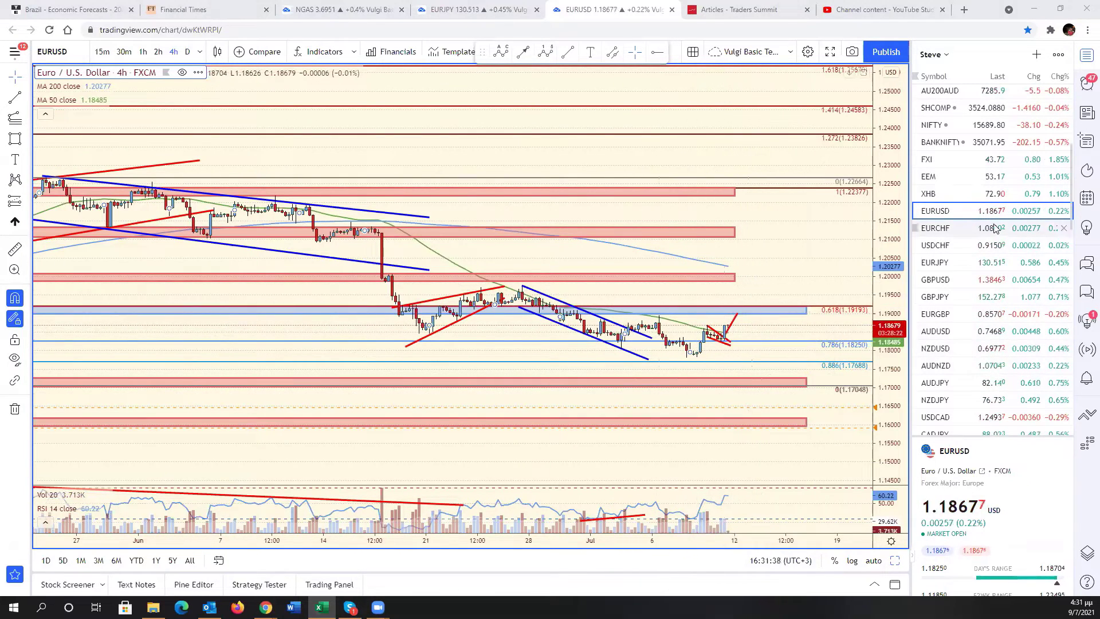
{"action": "left_click", "coordinate": [935, 245]}
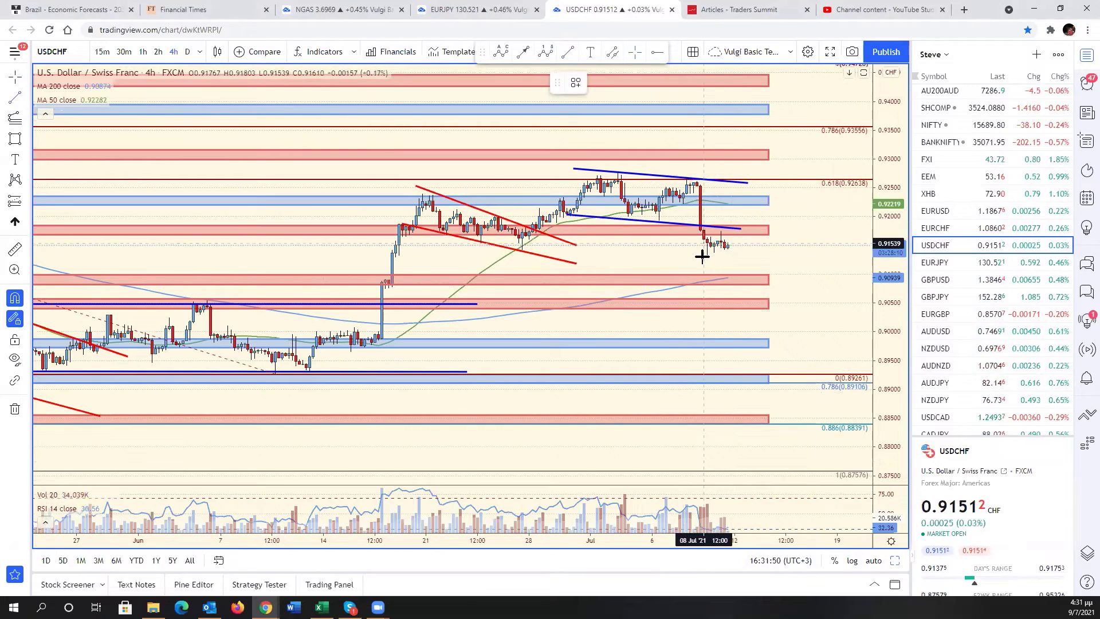
Step: With magnet off, draw red pennant lines and a downward projection toward the lower red zone
{"action": "left_click", "coordinate": [15, 298]}
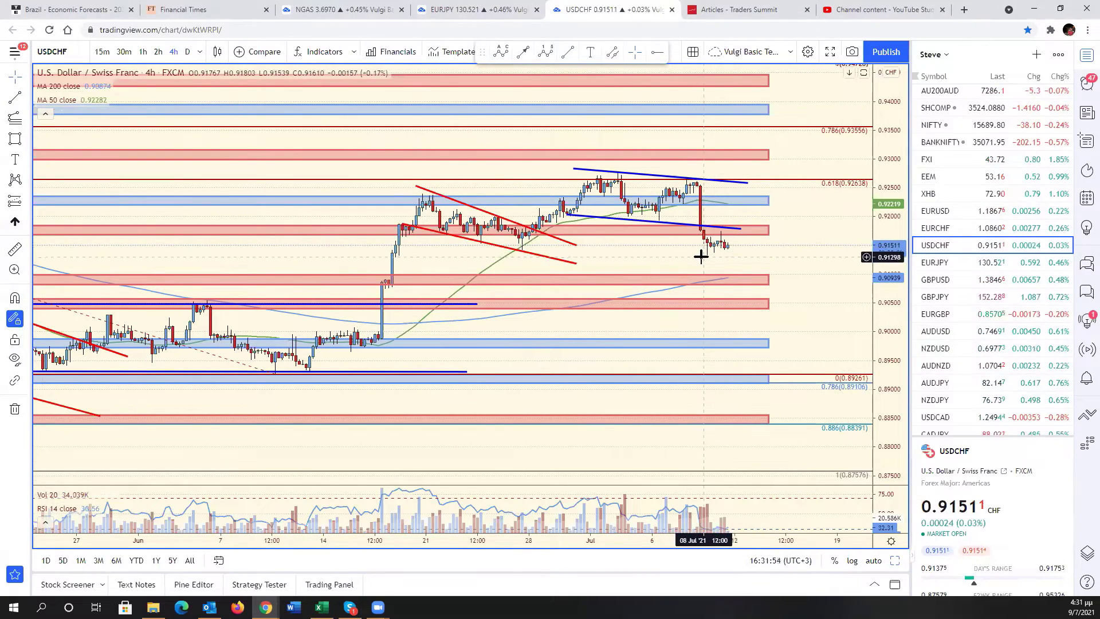
{"action": "left_click", "coordinate": [13, 102]}
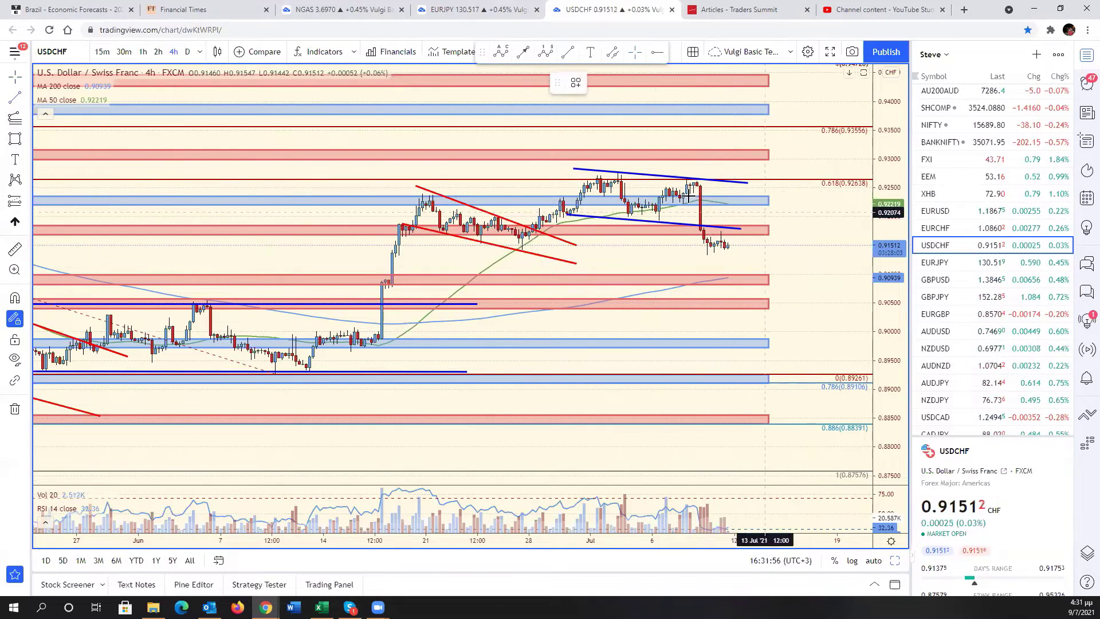
{"action": "left_click", "coordinate": [697, 259]}
{"action": "left_click", "coordinate": [740, 246]}
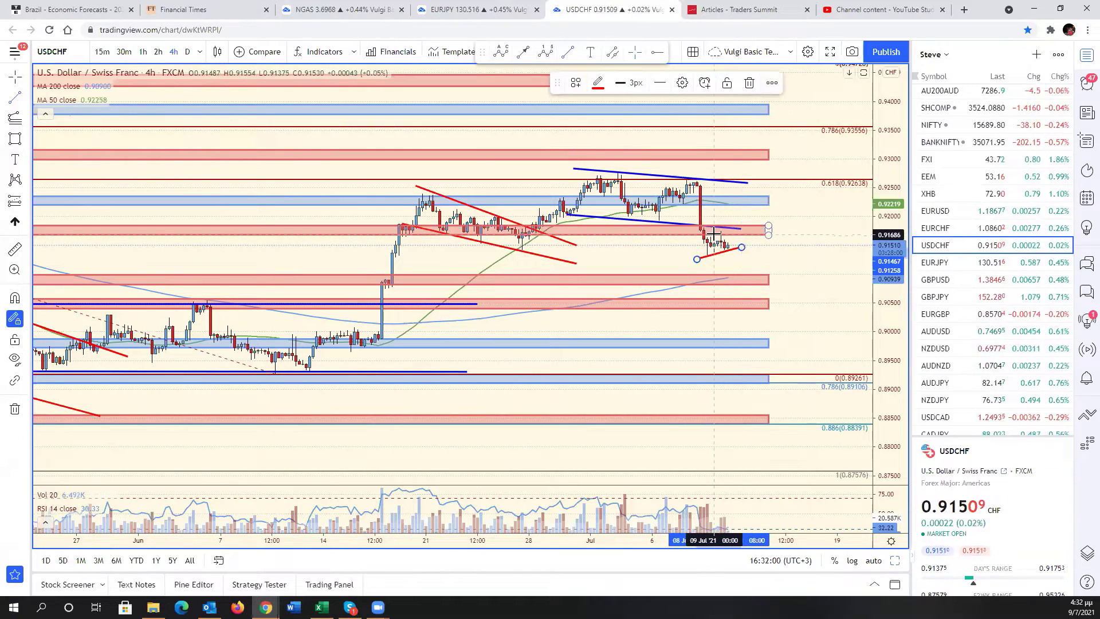
{"action": "left_click", "coordinate": [735, 256]}
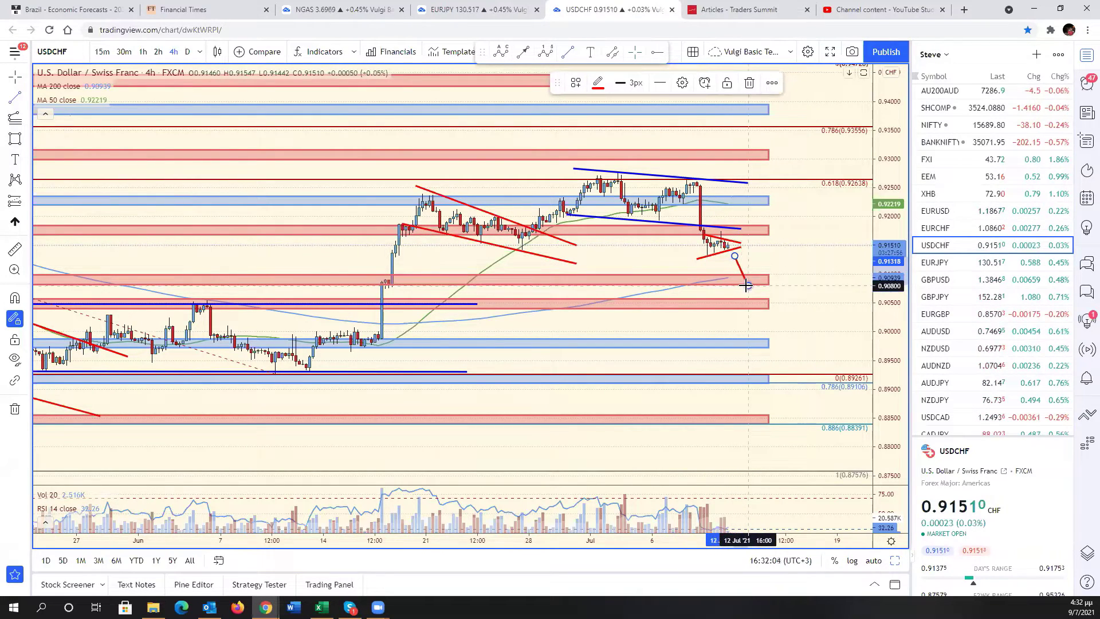
{"action": "left_click", "coordinate": [747, 285]}
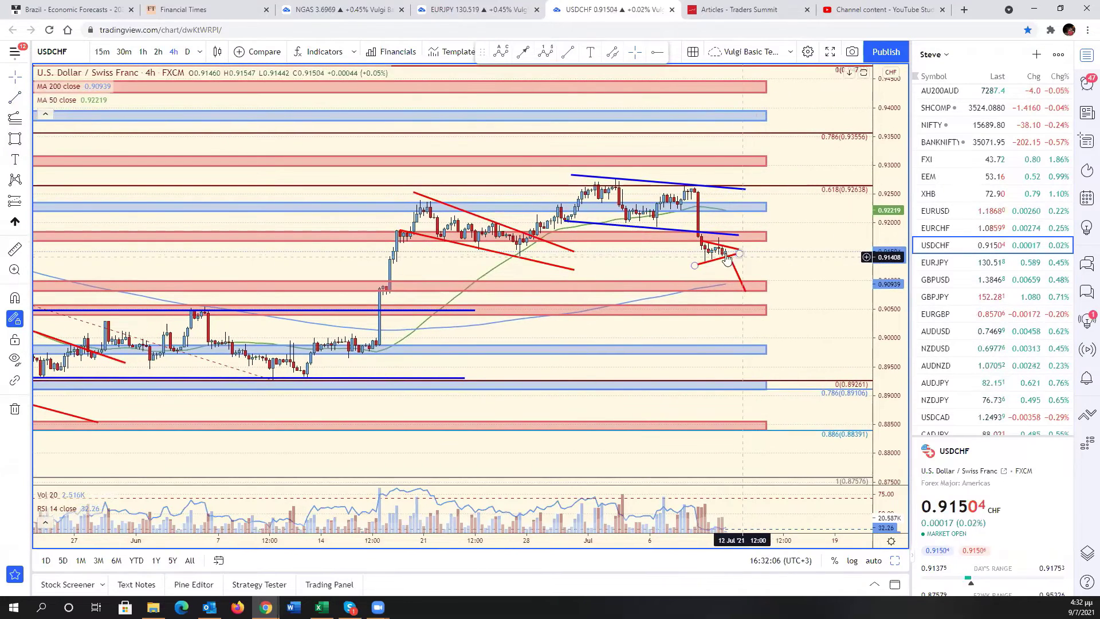
{"action": "left_click", "coordinate": [702, 240]}
{"action": "left_click", "coordinate": [740, 230]}
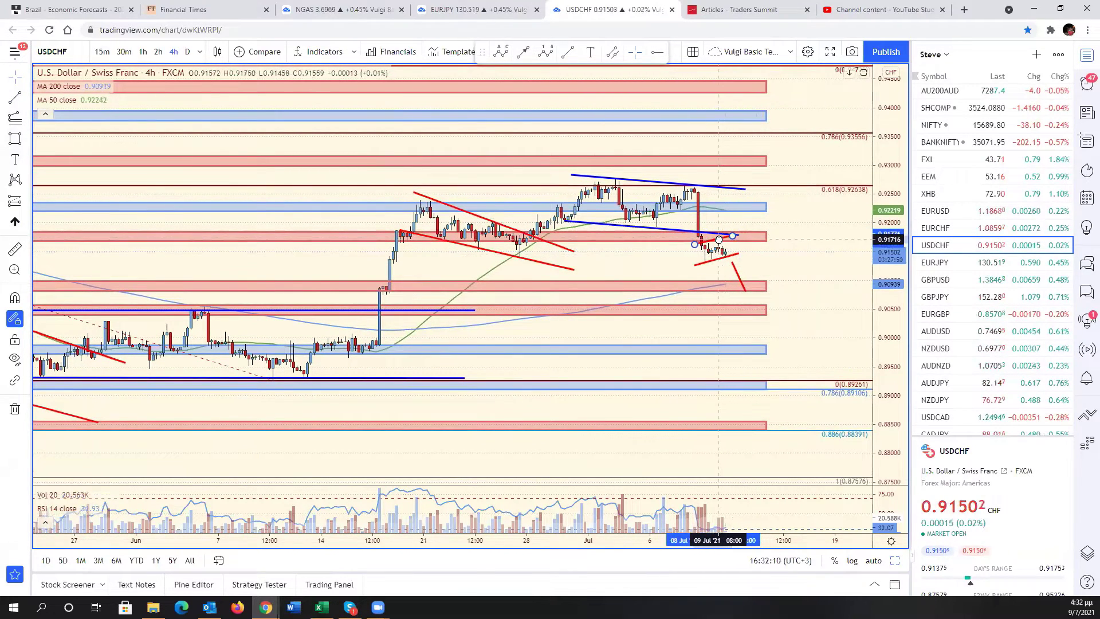
Step: Stretch the USDCHF price scale, return to the six-chart layout and make GBPUSD active
{"action": "left_click_drag", "start_coordinate": [757, 263], "coordinate": [819, 316]}
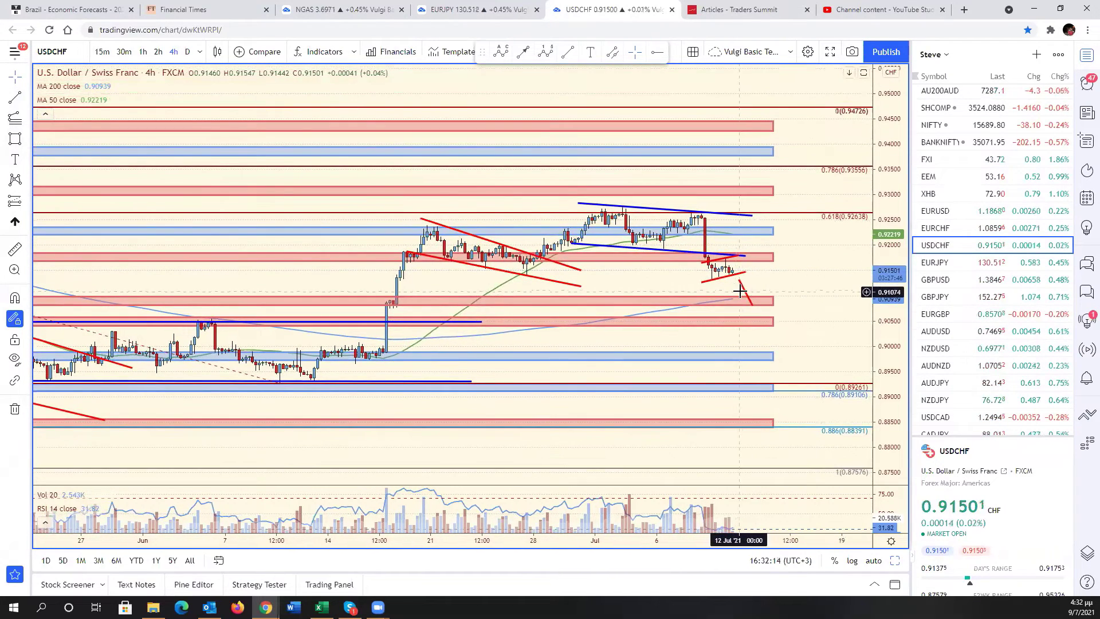
{"action": "left_click", "coordinate": [748, 298]}
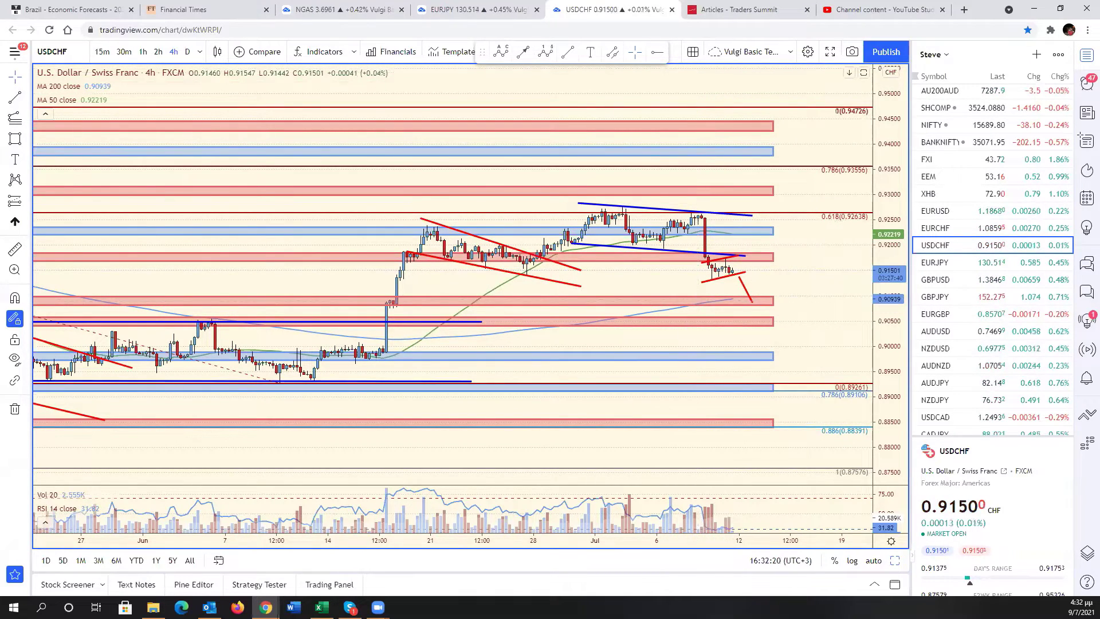
{"action": "left_click", "coordinate": [321, 607]}
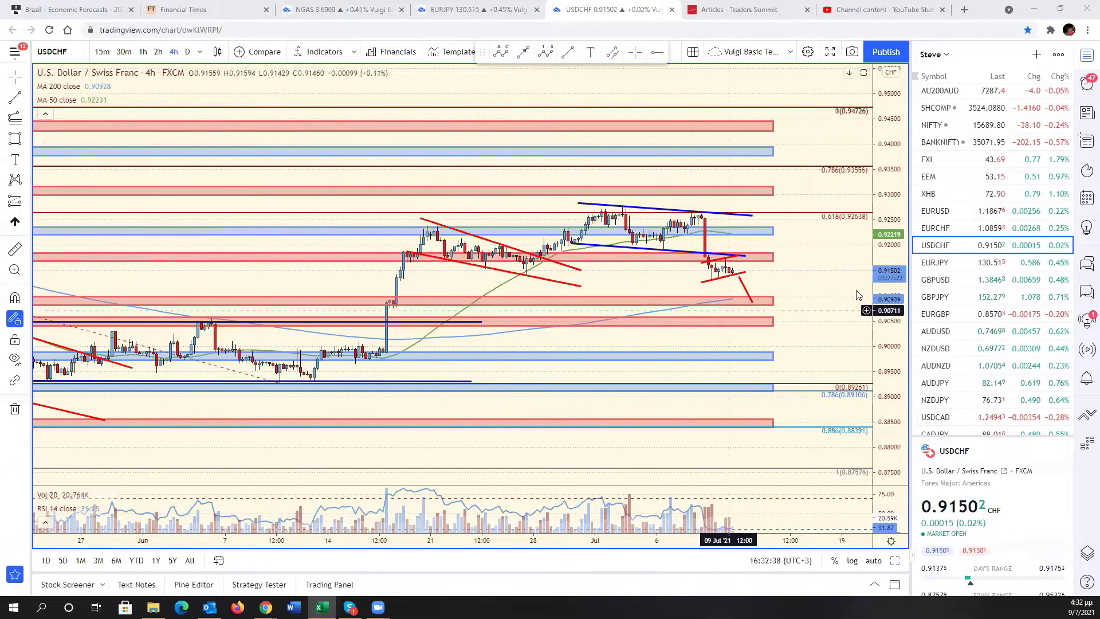
{"action": "left_click_drag", "start_coordinate": [886, 290], "coordinate": [878, 553]}
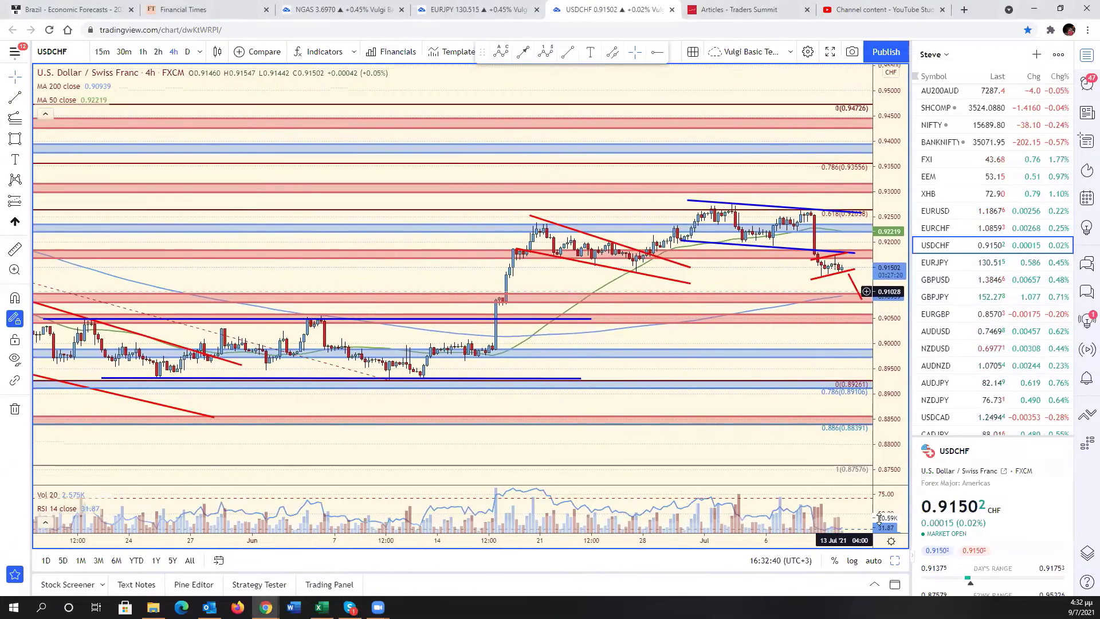
{"action": "left_click", "coordinate": [898, 560]}
{"action": "left_click", "coordinate": [898, 561]}
{"action": "left_click", "coordinate": [831, 269]}
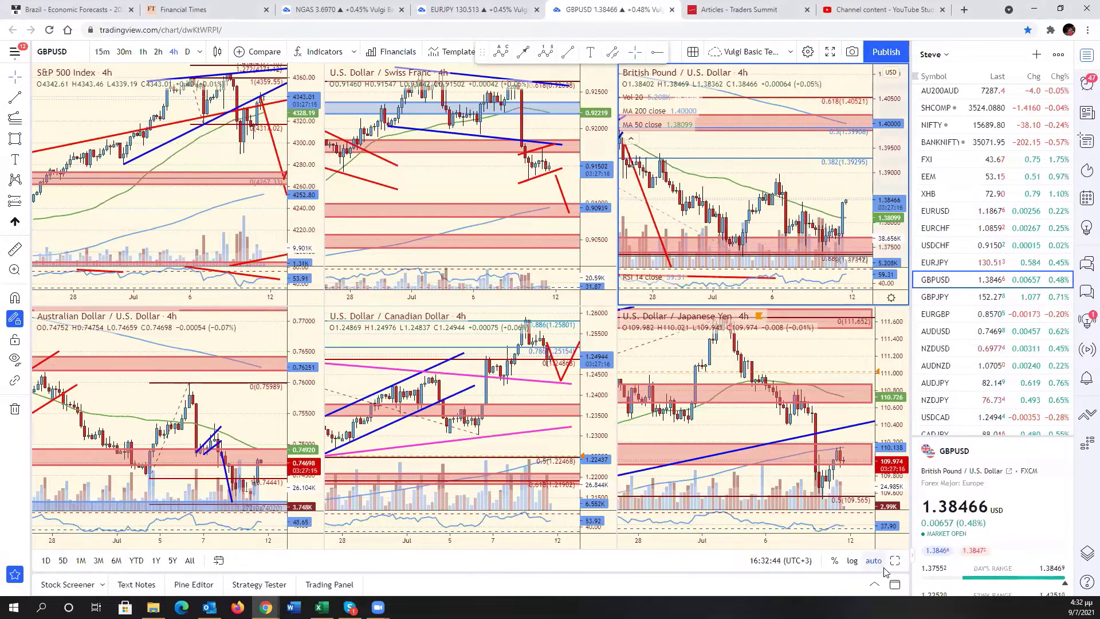
Step: Expand GBPUSD to full size and extend and shift its existing red trend line
{"action": "left_click", "coordinate": [895, 560]}
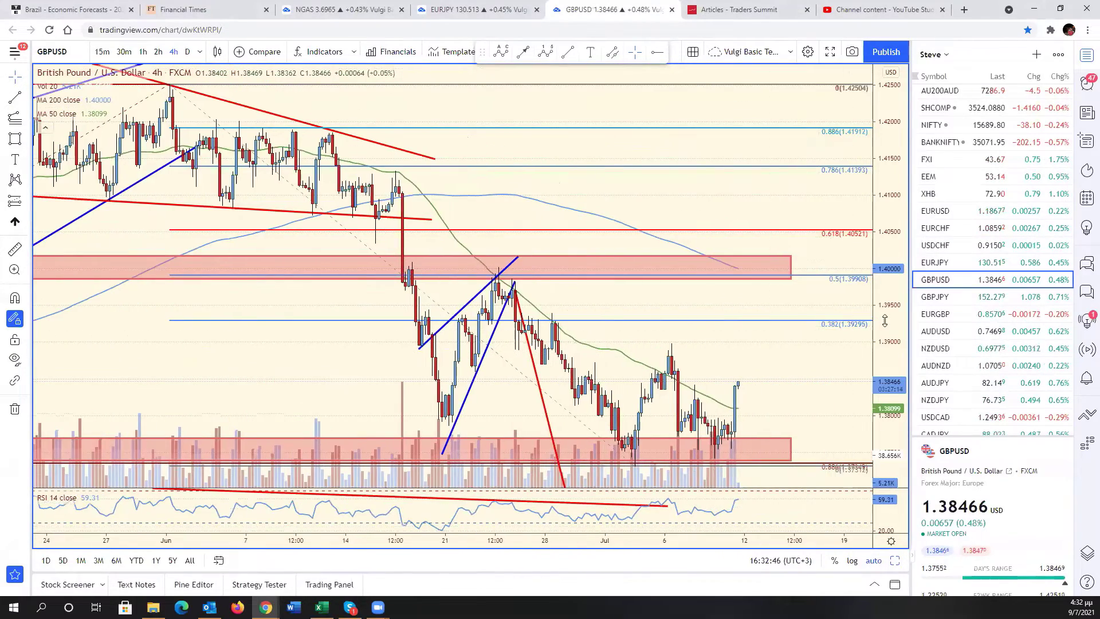
{"action": "scroll", "coordinate": [805, 444], "scroll_direction": "down", "scroll_amount": 5}
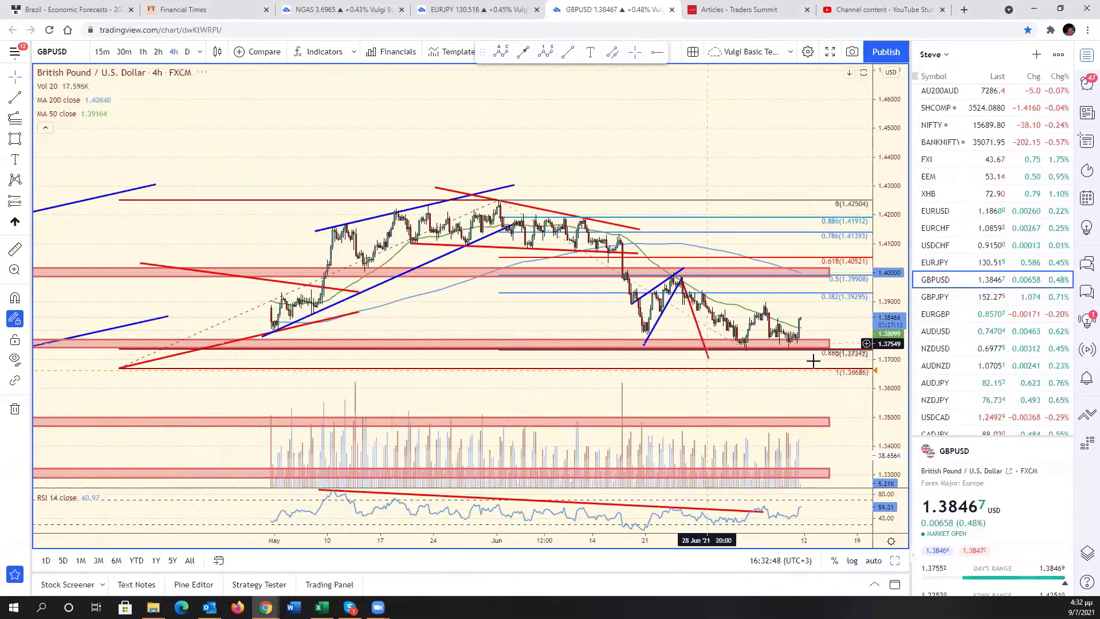
{"action": "scroll", "coordinate": [784, 364], "scroll_direction": "down", "scroll_amount": 3}
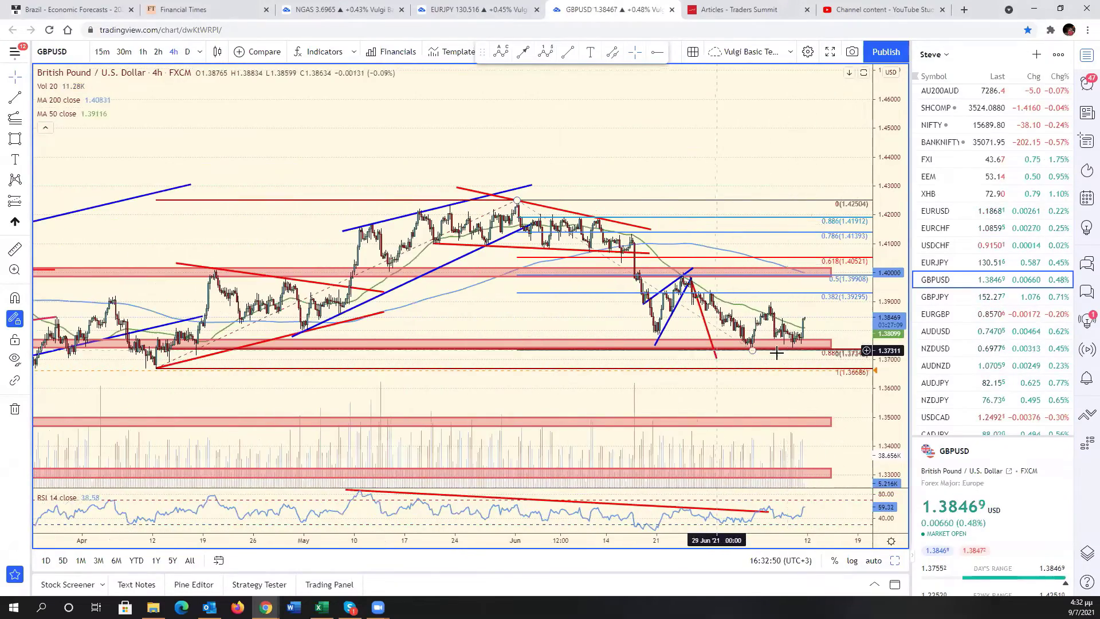
{"action": "scroll", "coordinate": [659, 370], "scroll_direction": "up", "scroll_amount": 2}
{"action": "scroll", "coordinate": [757, 361], "scroll_direction": "up", "scroll_amount": 3}
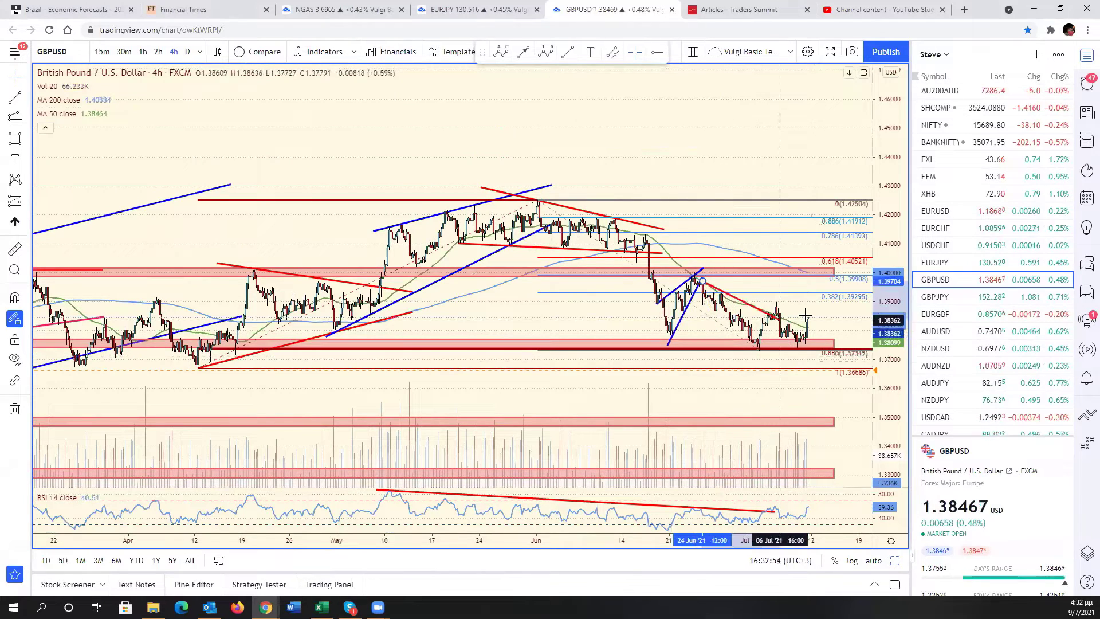
{"action": "left_click", "coordinate": [831, 324]}
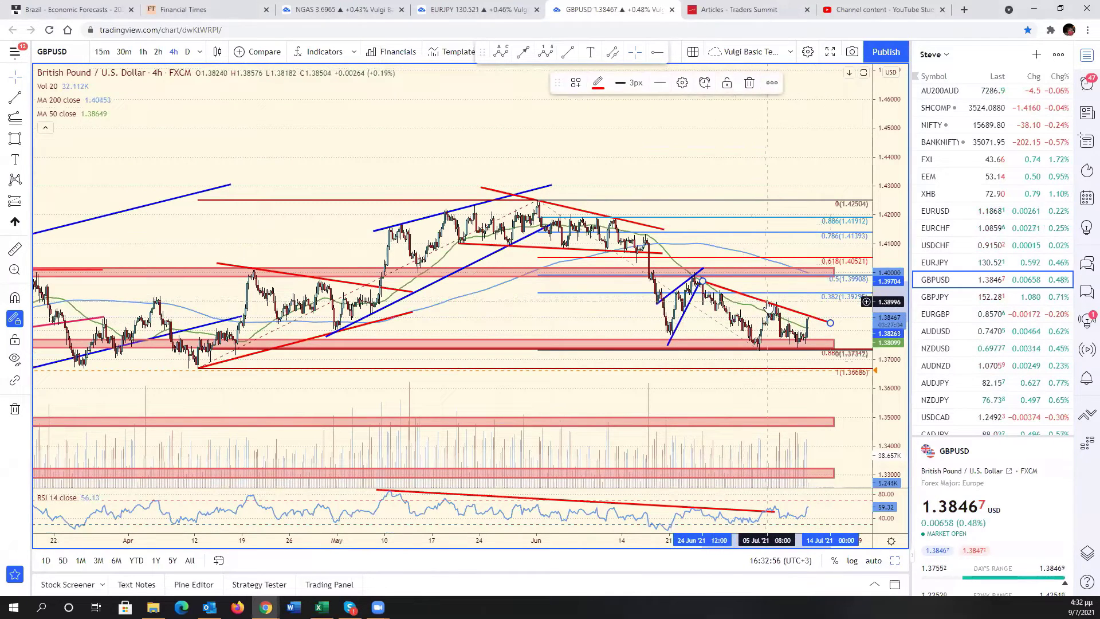
{"action": "mouse_move", "coordinate": [821, 320]}
{"action": "left_mouse_down"}
{"action": "mouse_move", "coordinate": [807, 308]}
{"action": "mouse_move", "coordinate": [836, 324]}
{"action": "left_mouse_up"}
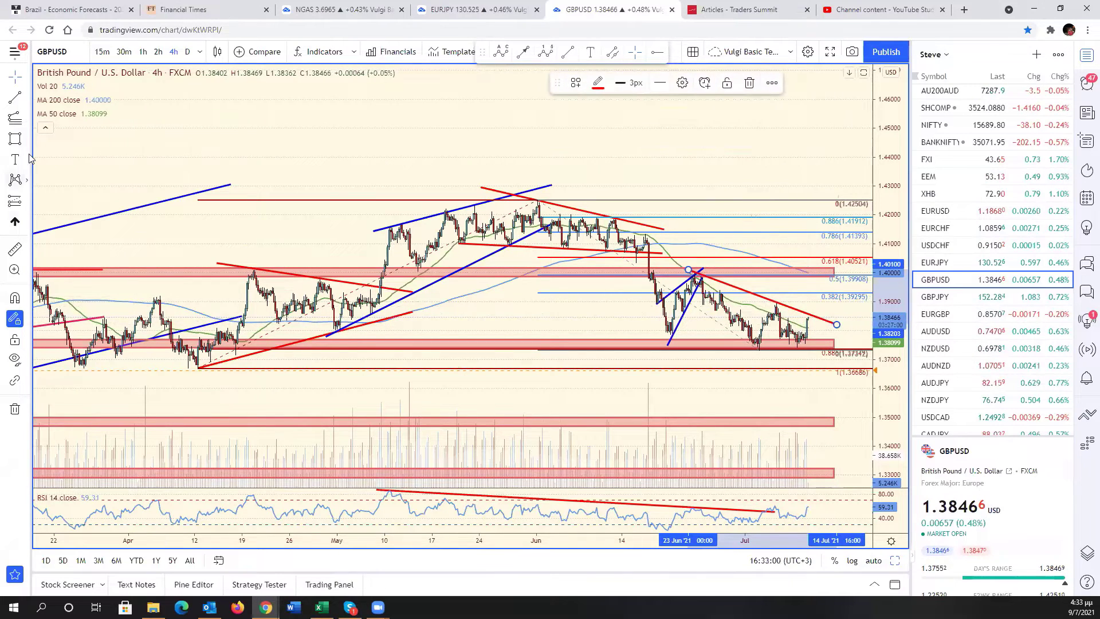
Step: Draw a red trend line along the lower edge of the GBPUSD falling channel
{"action": "left_click", "coordinate": [662, 341]}
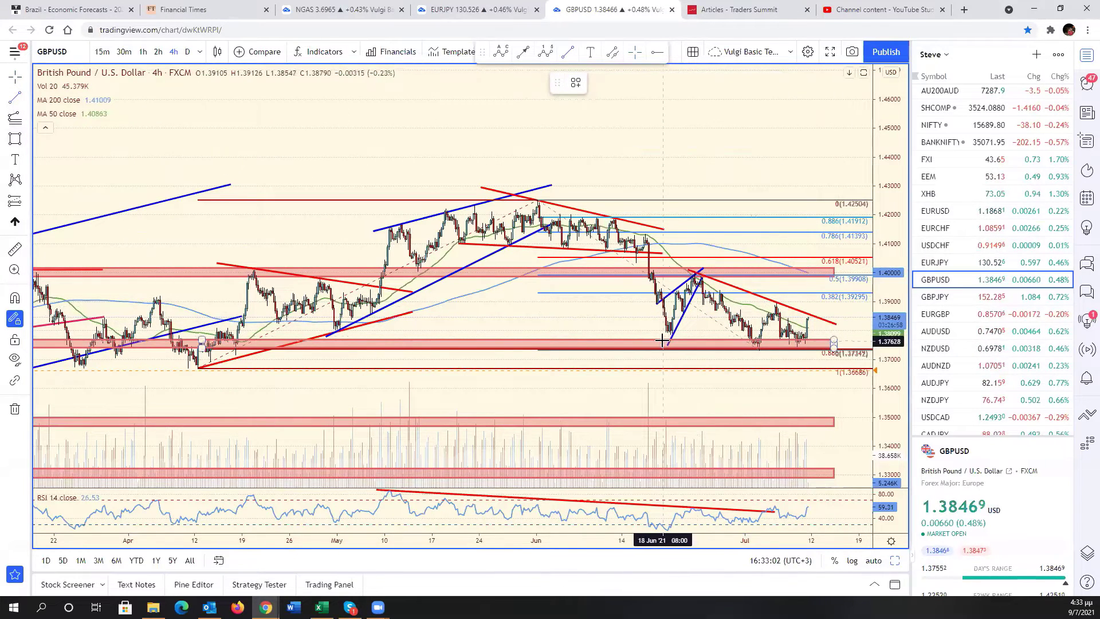
{"action": "left_click", "coordinate": [661, 337]}
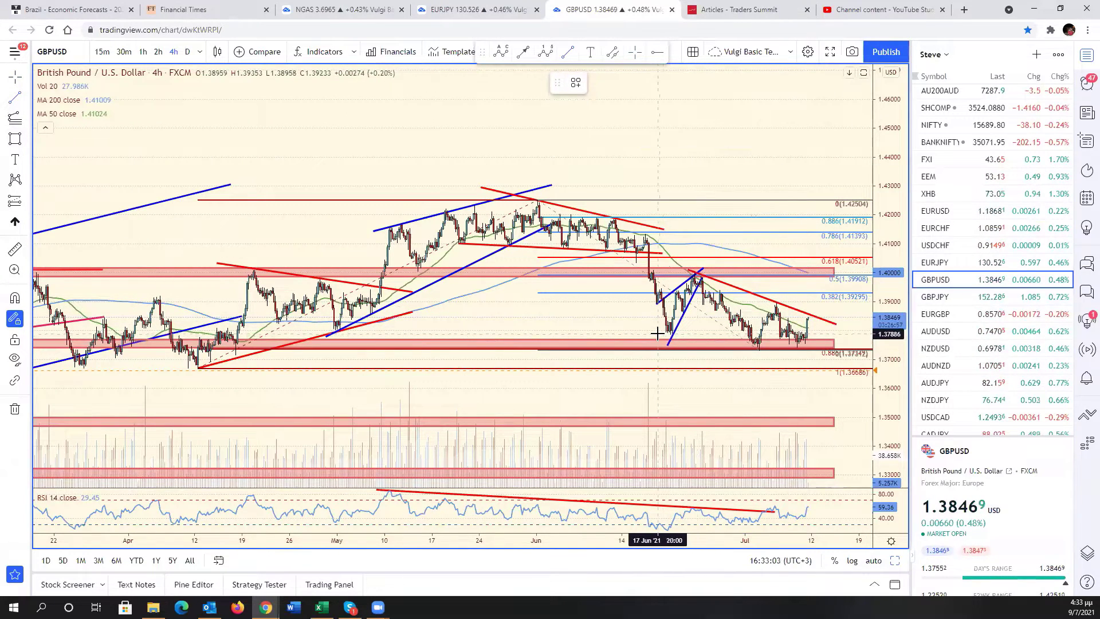
{"action": "left_click", "coordinate": [824, 362]}
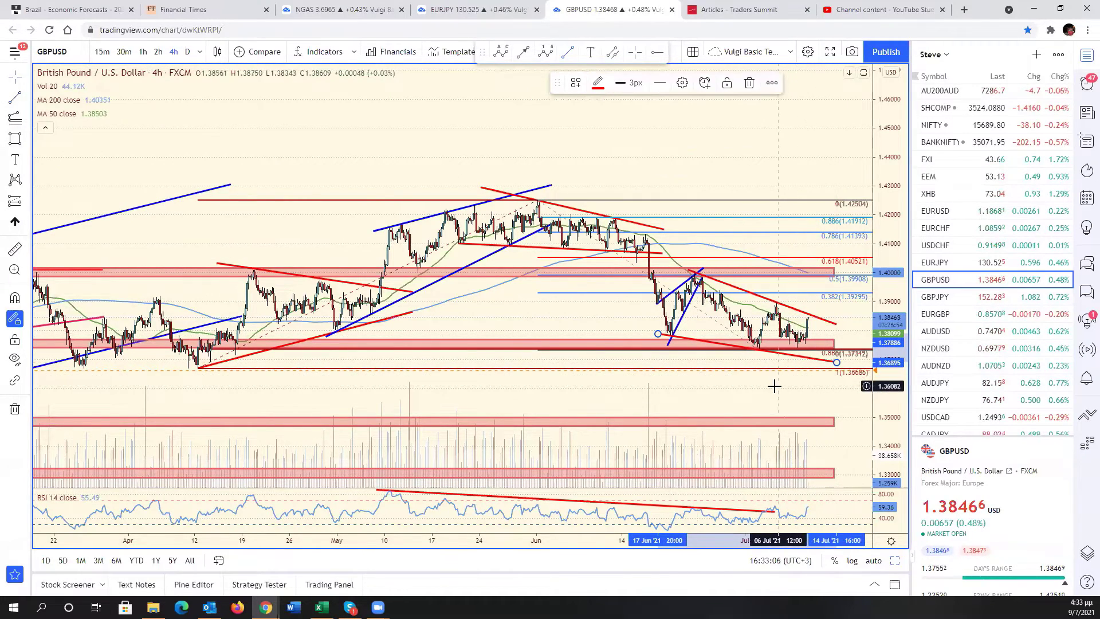
{"action": "scroll", "coordinate": [747, 392], "scroll_direction": "up", "scroll_amount": 2}
{"action": "scroll", "coordinate": [747, 392], "scroll_direction": "up", "scroll_amount": 2}
{"action": "right_click", "coordinate": [727, 398]}
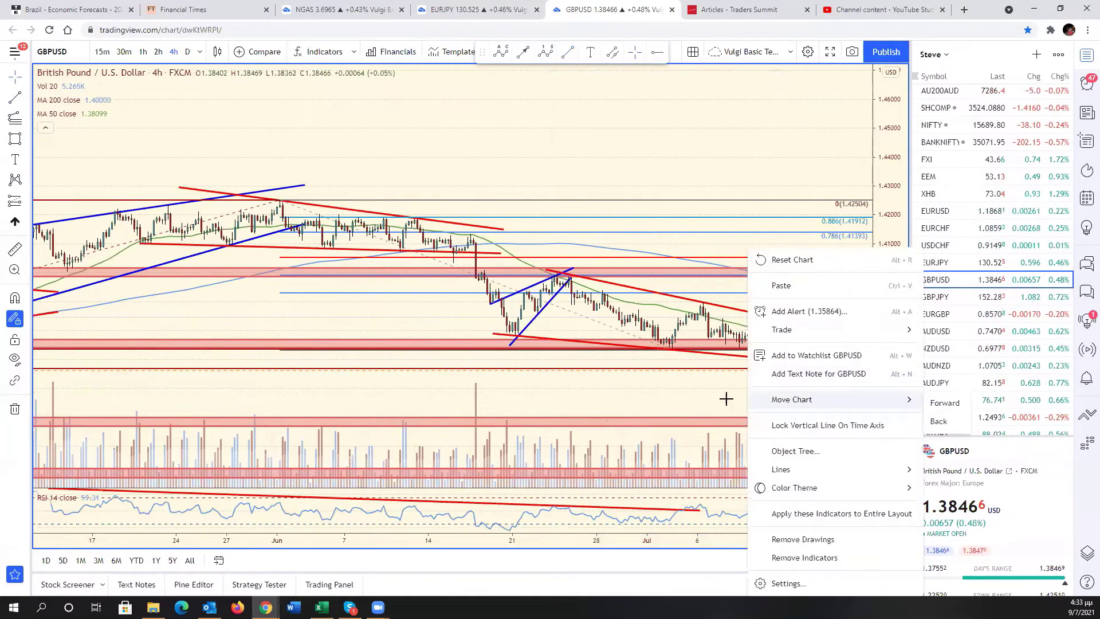
{"action": "left_click", "coordinate": [709, 396]}
{"action": "scroll", "coordinate": [708, 396], "scroll_direction": "up", "scroll_amount": 3}
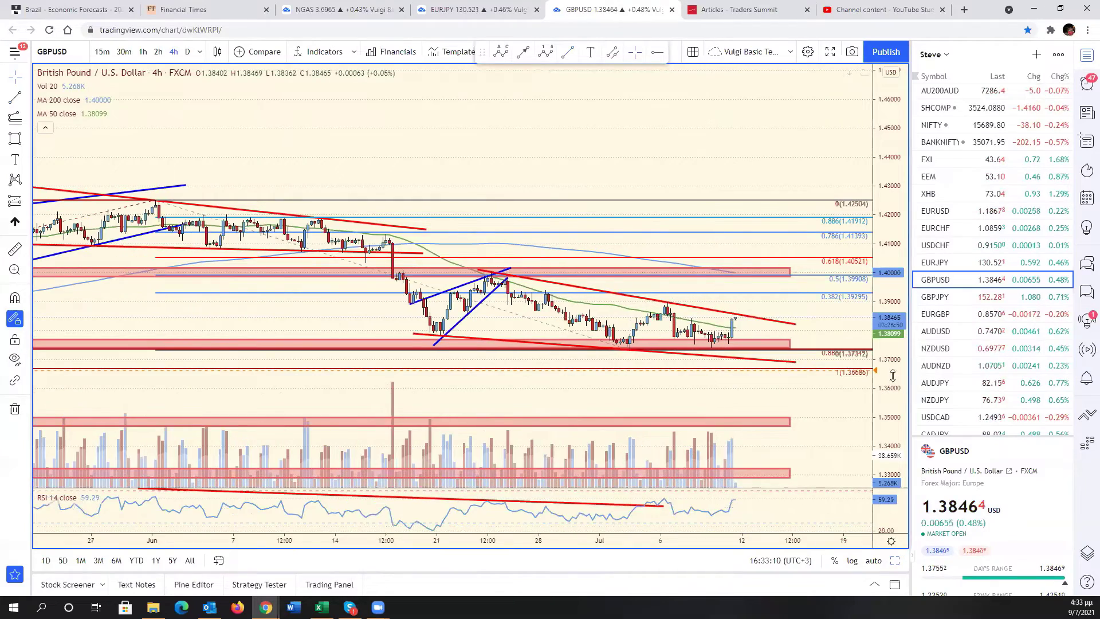
{"action": "scroll", "coordinate": [730, 400], "scroll_direction": "down", "scroll_amount": 5}
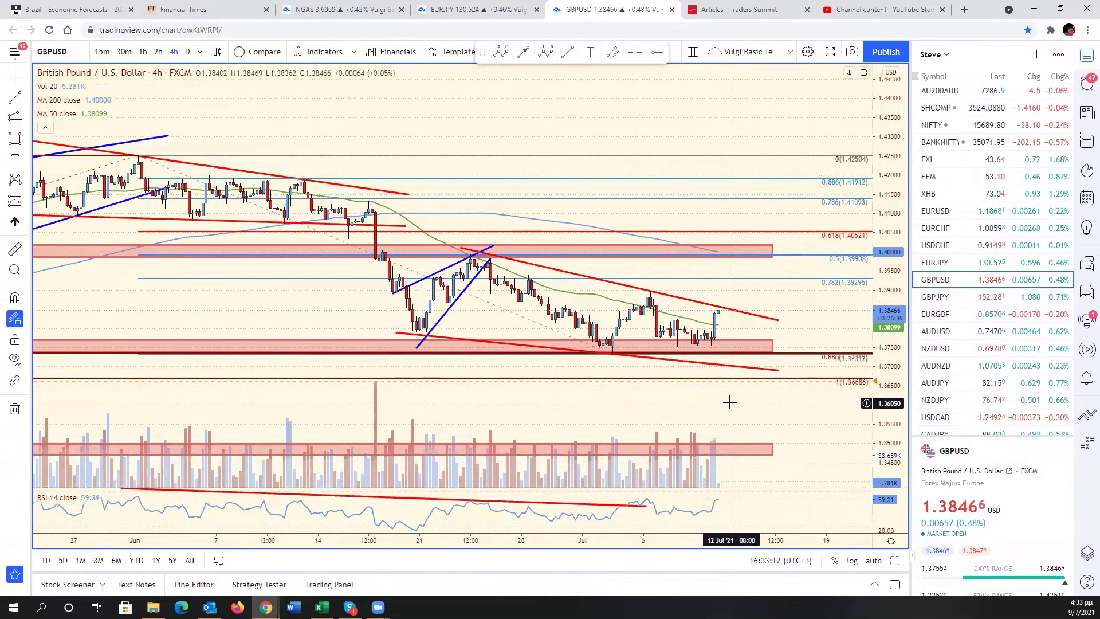
{"action": "scroll", "coordinate": [731, 400], "scroll_direction": "up", "scroll_amount": 3}
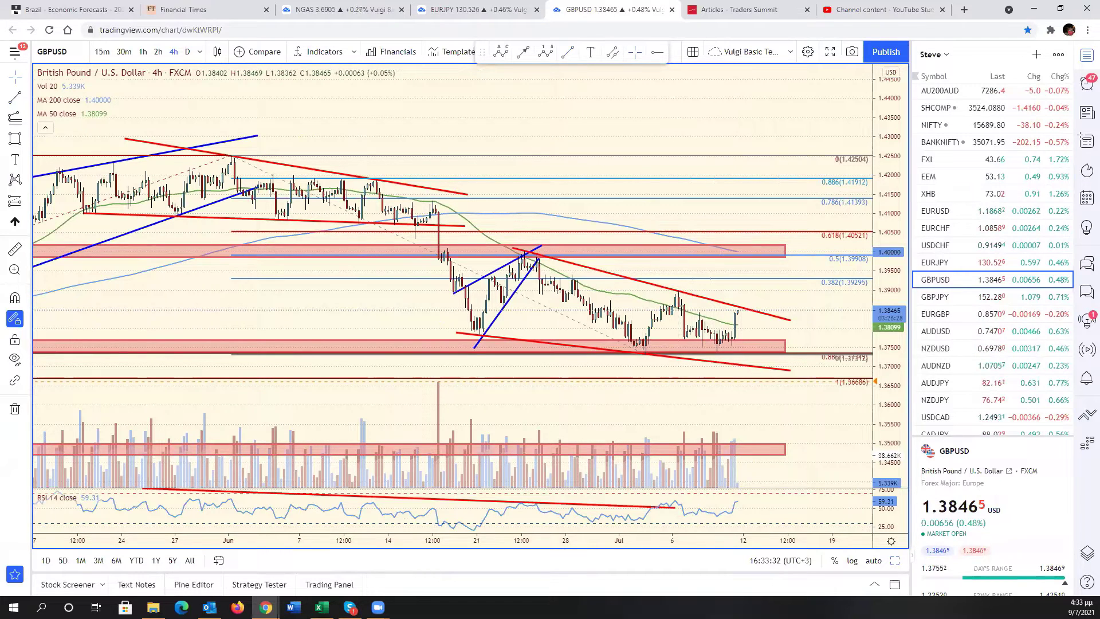
Step: Check the Excel workbook, then pan GBPUSD to show mid-May through 12 Jul
{"action": "key", "text": "alt+Tab"}
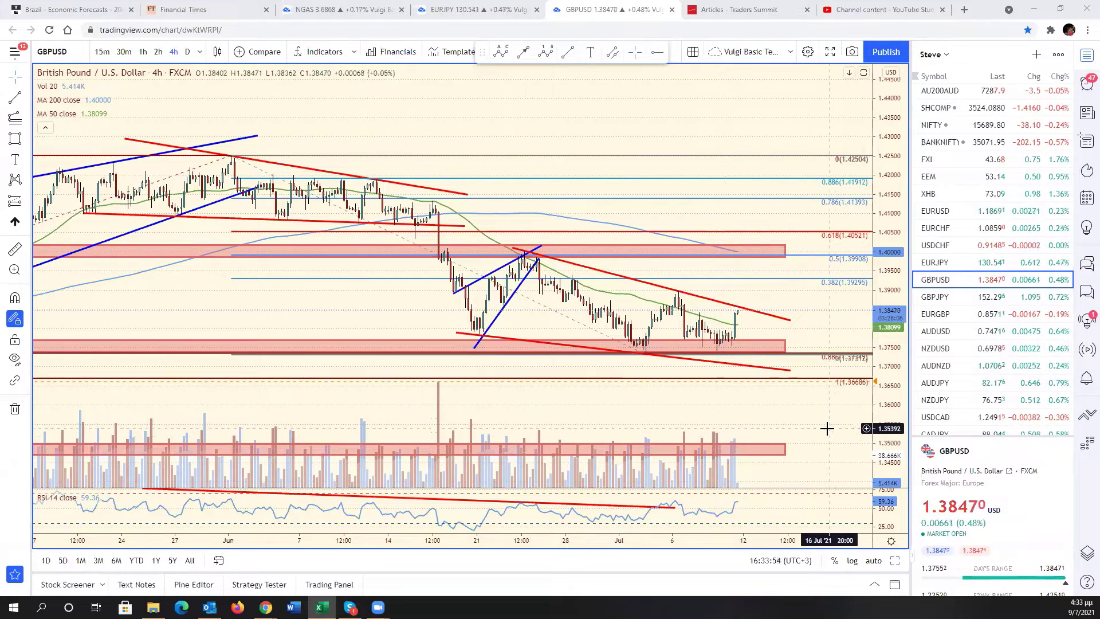
{"action": "scroll", "coordinate": [839, 409], "scroll_direction": "up", "scroll_amount": 2}
{"action": "left_click_drag", "start_coordinate": [792, 421], "coordinate": [934, 407]}
Step: From the six-chart layout, expand the AUDUSD chart to fill the window
{"action": "left_click", "coordinate": [896, 562]}
{"action": "left_click", "coordinate": [896, 561]}
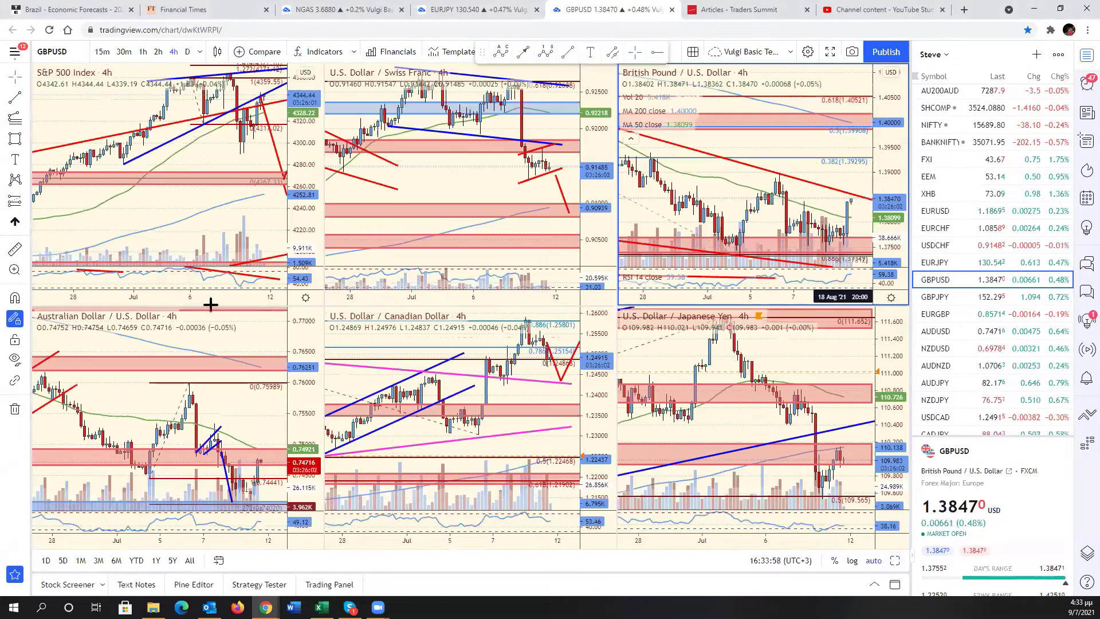
{"action": "left_click", "coordinate": [237, 318]}
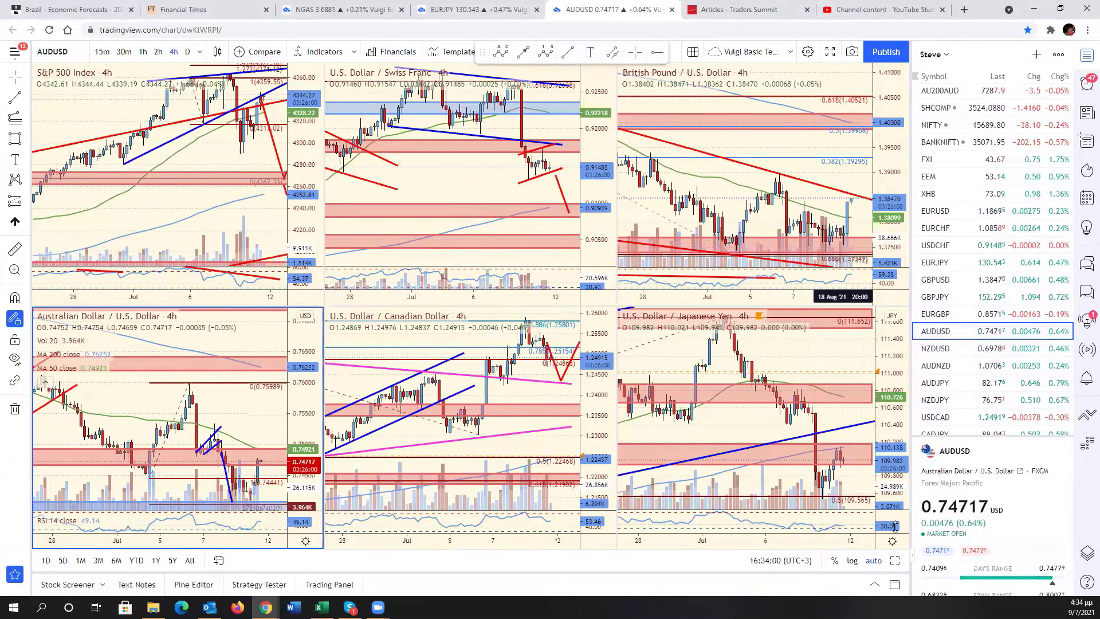
{"action": "key", "text": "alt+Return"}
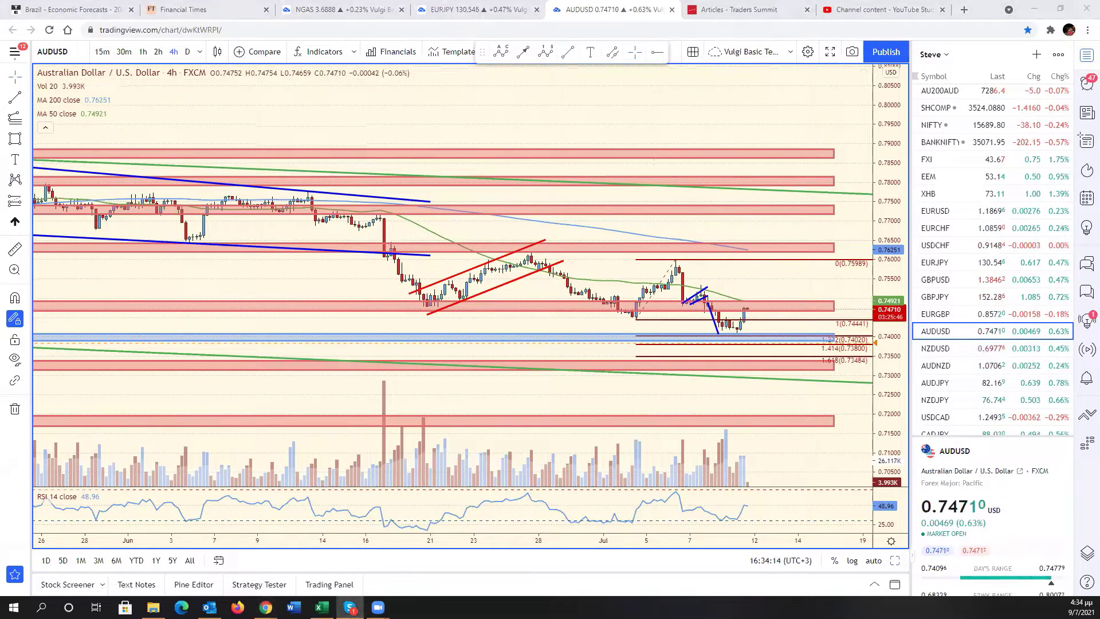
{"action": "scroll", "coordinate": [768, 312], "scroll_direction": "down", "scroll_amount": 3}
{"action": "left_click", "coordinate": [768, 309]}
{"action": "scroll", "coordinate": [768, 310], "scroll_direction": "up", "scroll_amount": 4}
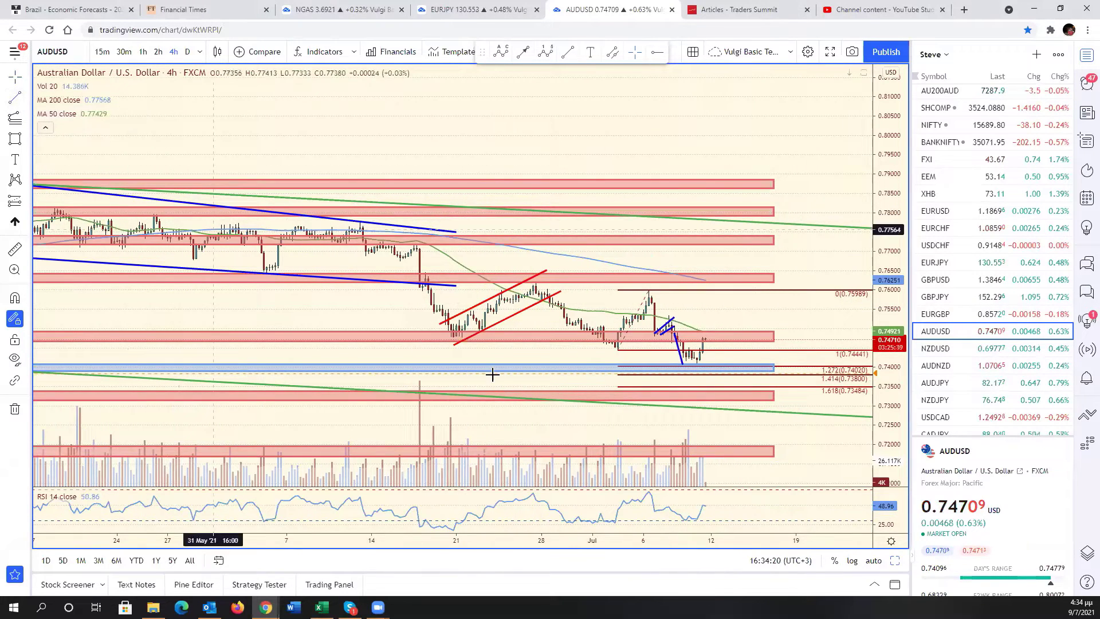
Step: Draw a magenta trend line from the 16 Jun bar to below the latest candles
{"action": "left_click", "coordinate": [419, 336]}
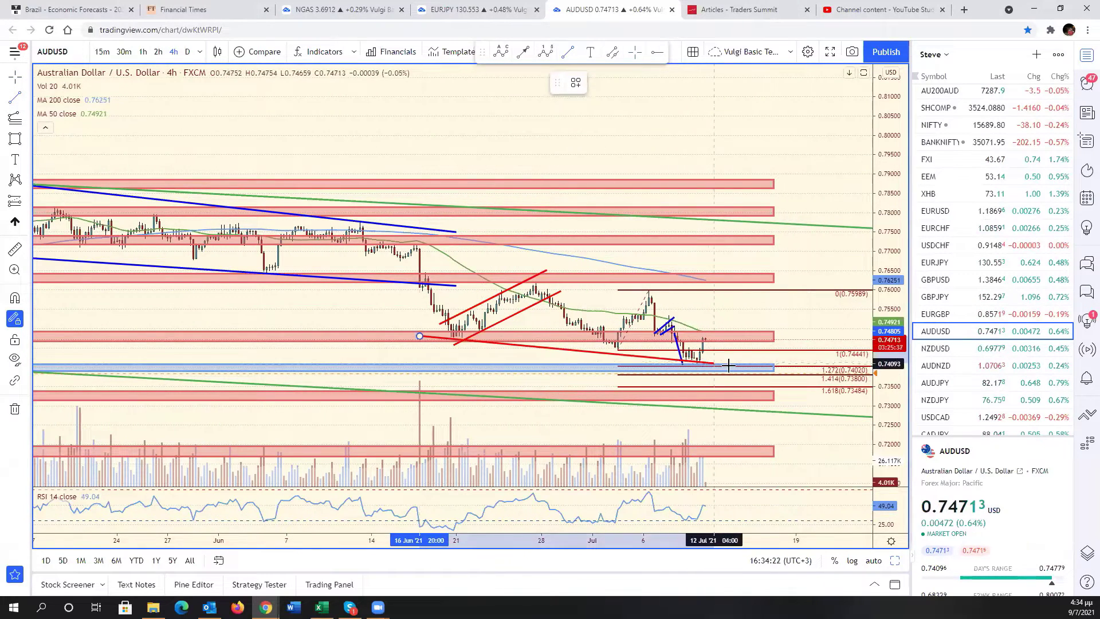
{"action": "left_click", "coordinate": [759, 369]}
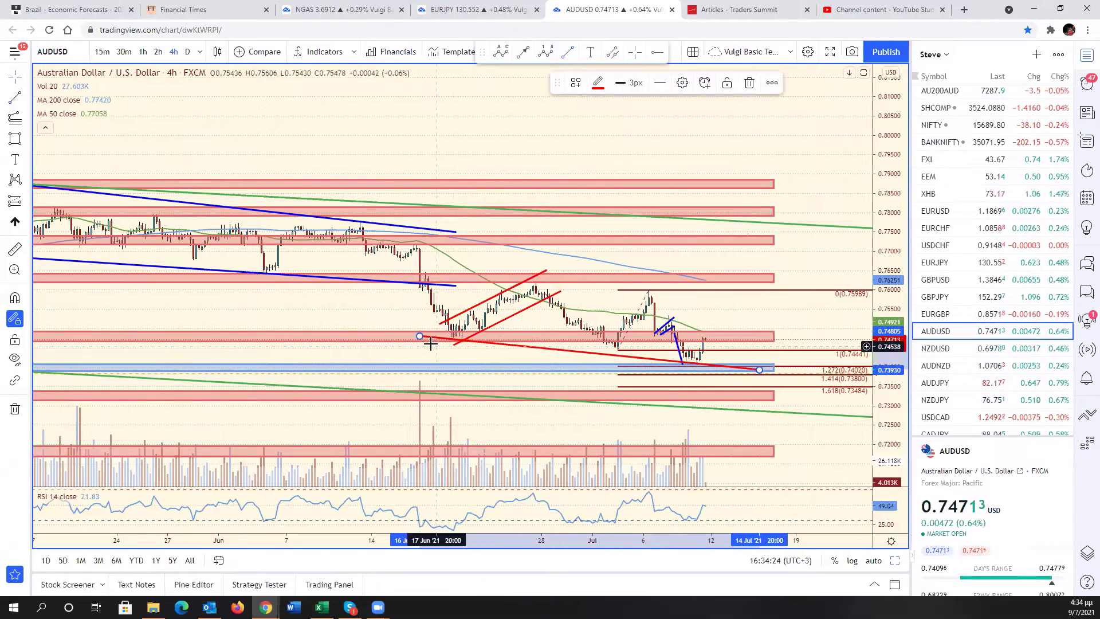
{"action": "left_click_drag", "start_coordinate": [415, 334], "coordinate": [414, 333]}
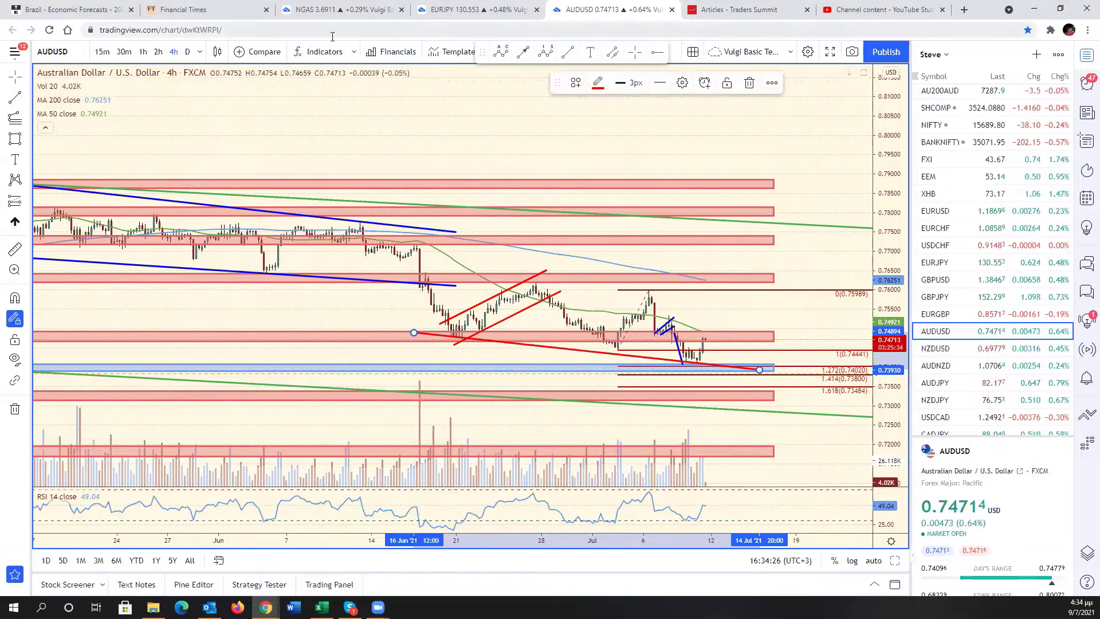
{"action": "left_click", "coordinate": [598, 82]}
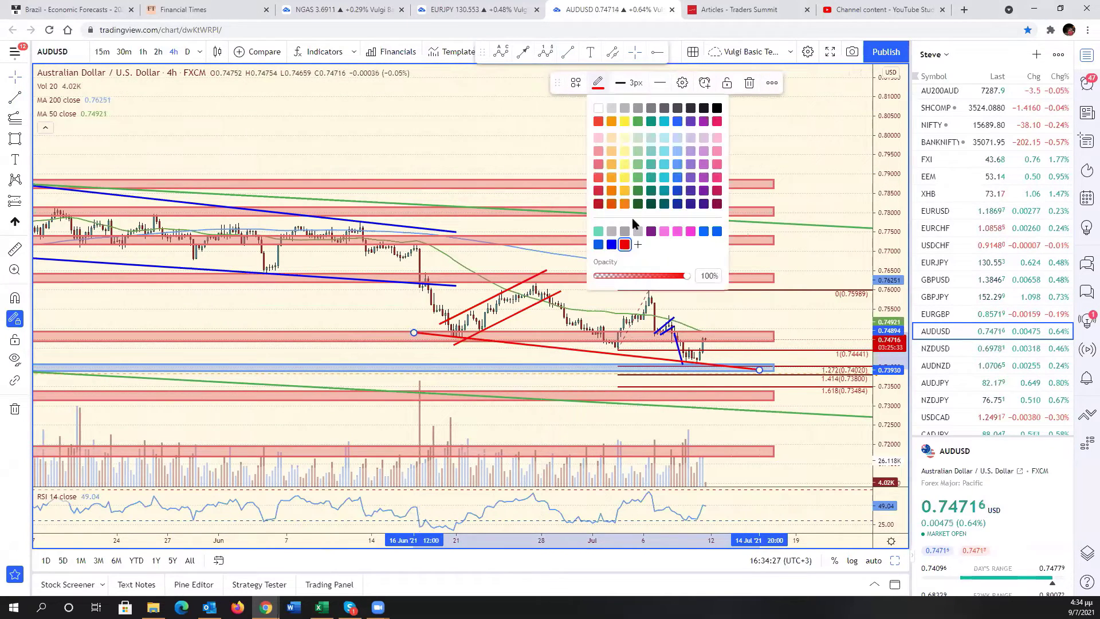
{"action": "left_click", "coordinate": [691, 232]}
{"action": "scroll", "coordinate": [667, 335], "scroll_direction": "up", "scroll_amount": 1}
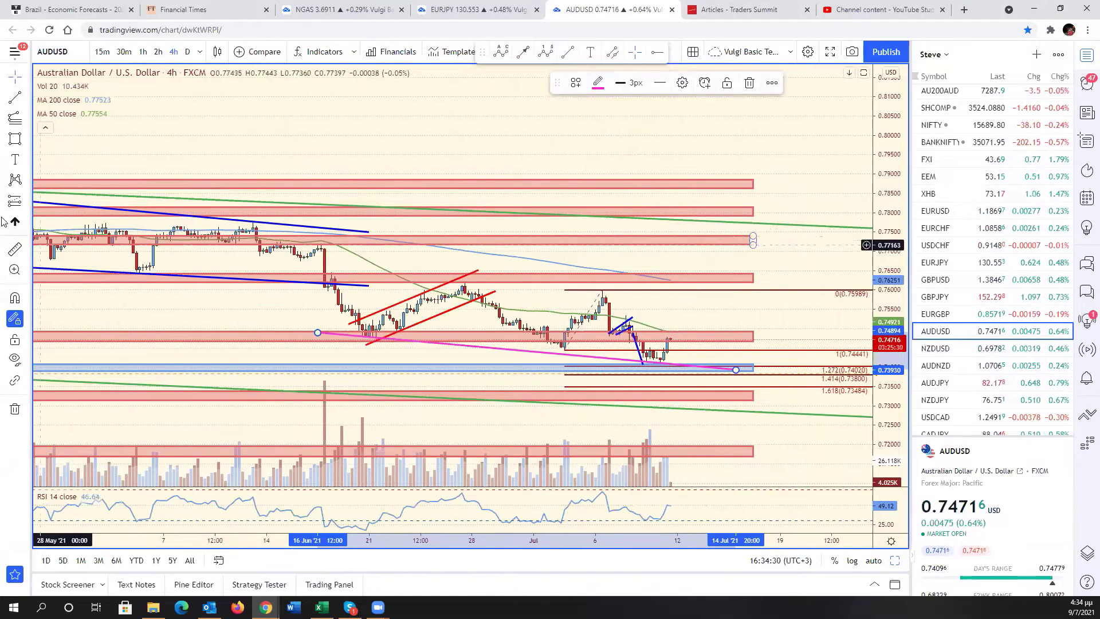
Step: Draw a second magenta line across the AUDUSD channel's highs
{"action": "left_click", "coordinate": [40, 124]}
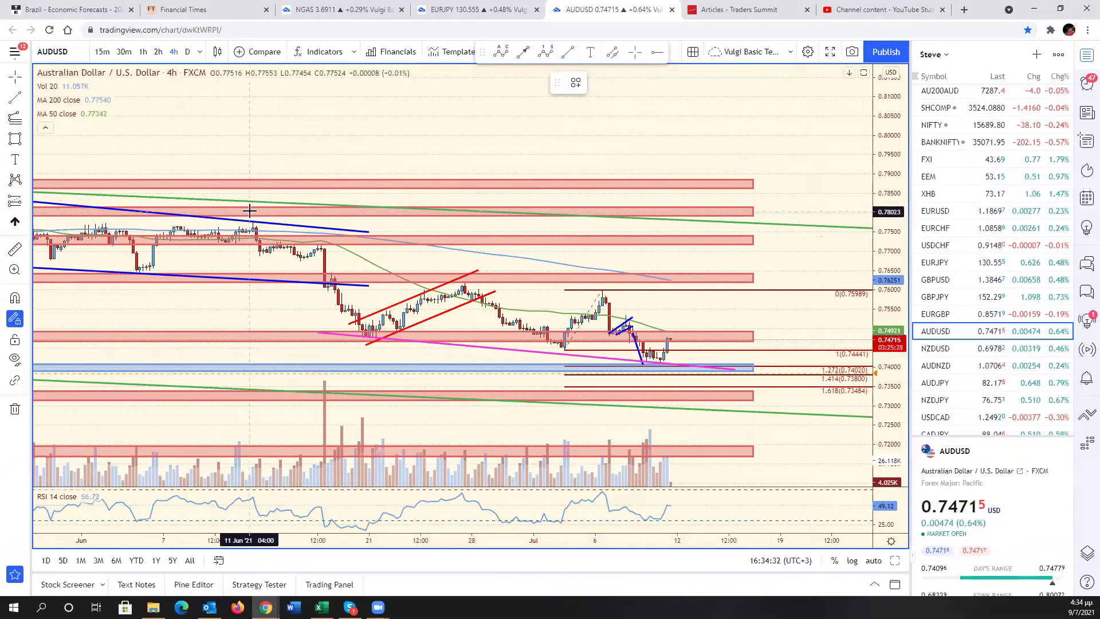
{"action": "left_click_drag", "start_coordinate": [253, 212], "coordinate": [756, 321]}
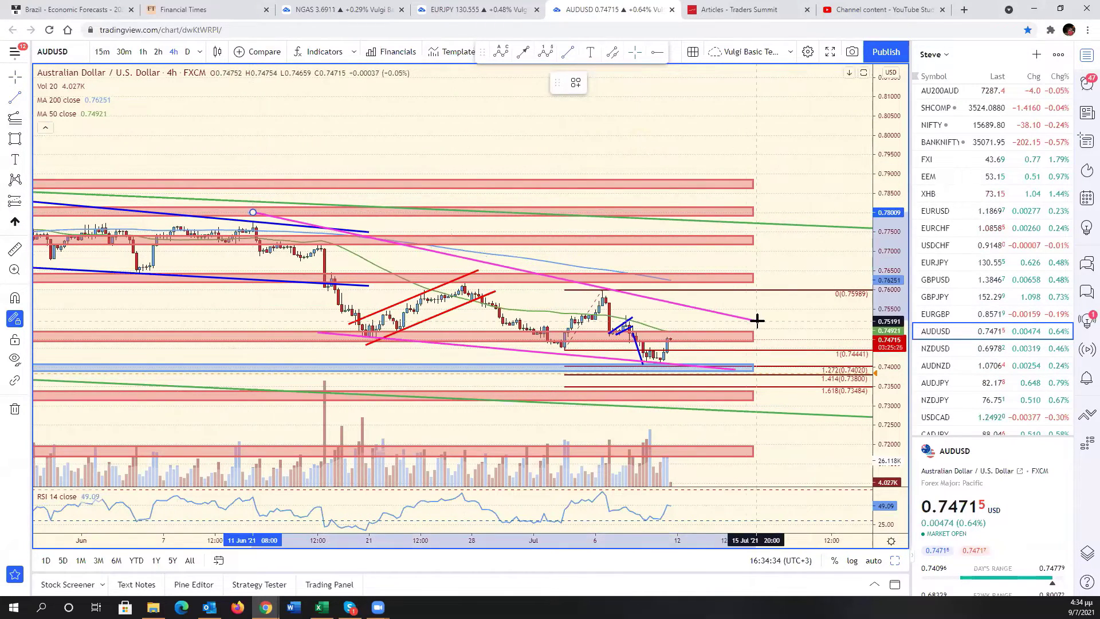
{"action": "left_click_drag", "start_coordinate": [253, 212], "coordinate": [232, 218]}
{"action": "scroll", "coordinate": [762, 344], "scroll_direction": "down", "scroll_amount": 3}
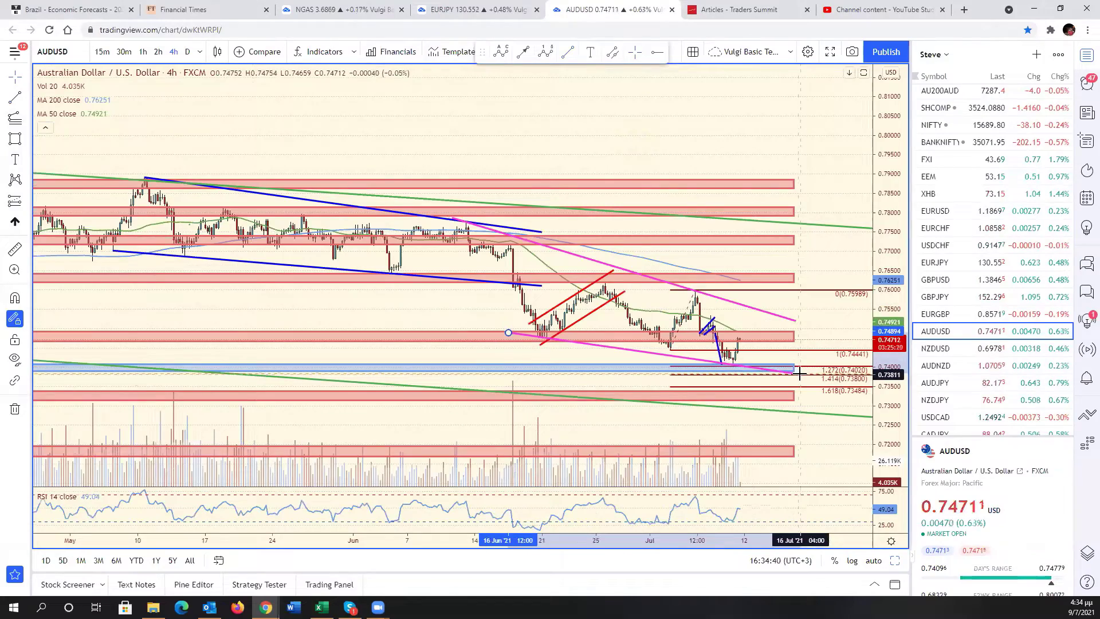
Step: Stretch the AUDUSD price scale and pan up slightly, then switch to Excel
{"action": "left_click", "coordinate": [800, 374]}
{"action": "scroll", "coordinate": [731, 356], "scroll_direction": "up", "scroll_amount": 2}
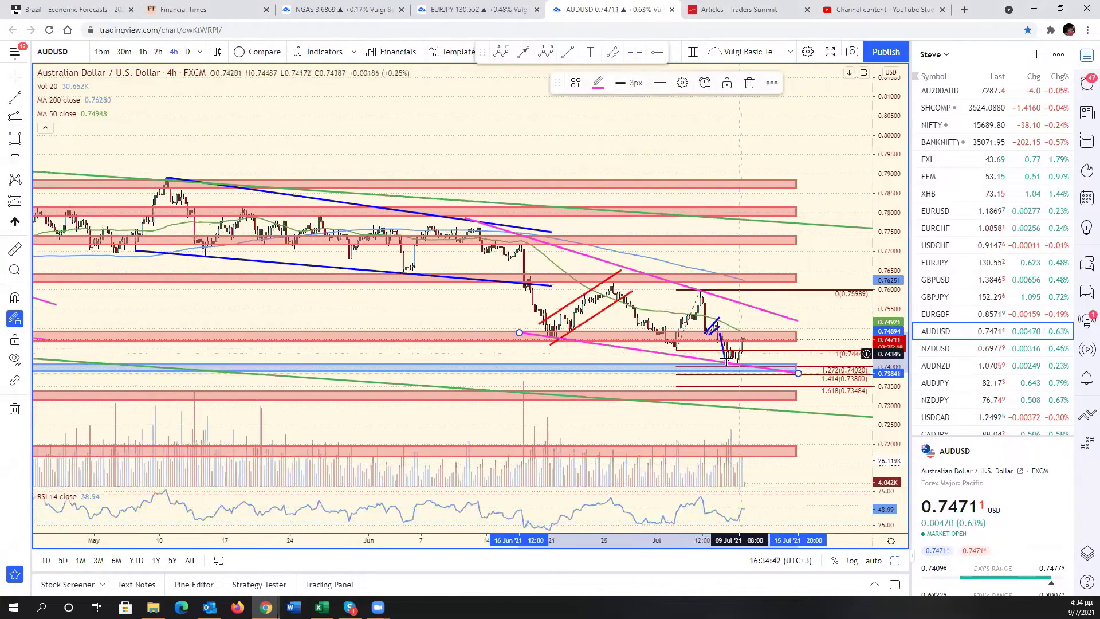
{"action": "scroll", "coordinate": [738, 353], "scroll_direction": "down", "scroll_amount": 3}
{"action": "scroll", "coordinate": [724, 361], "scroll_direction": "up", "scroll_amount": 4}
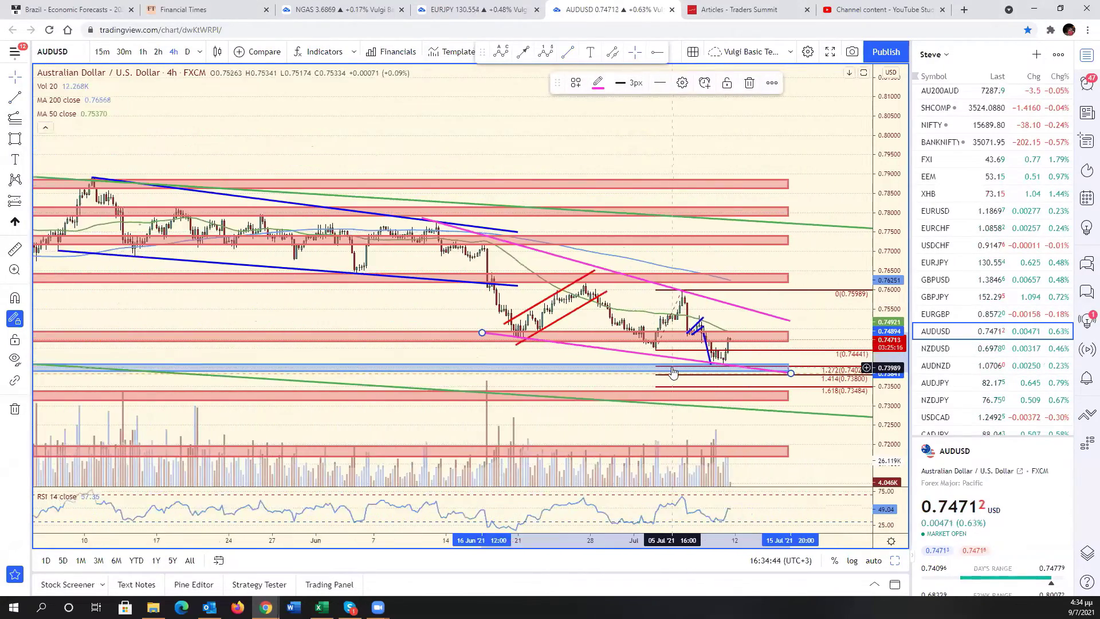
{"action": "scroll", "coordinate": [673, 371], "scroll_direction": "up", "scroll_amount": 3}
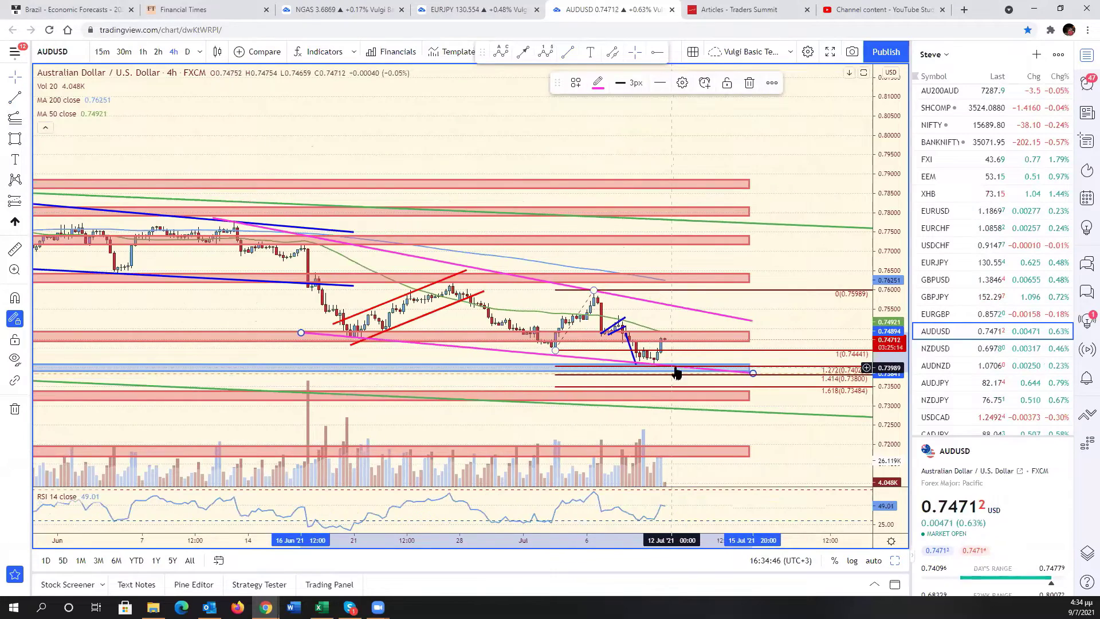
{"action": "left_click_drag", "start_coordinate": [887, 338], "coordinate": [887, 287]}
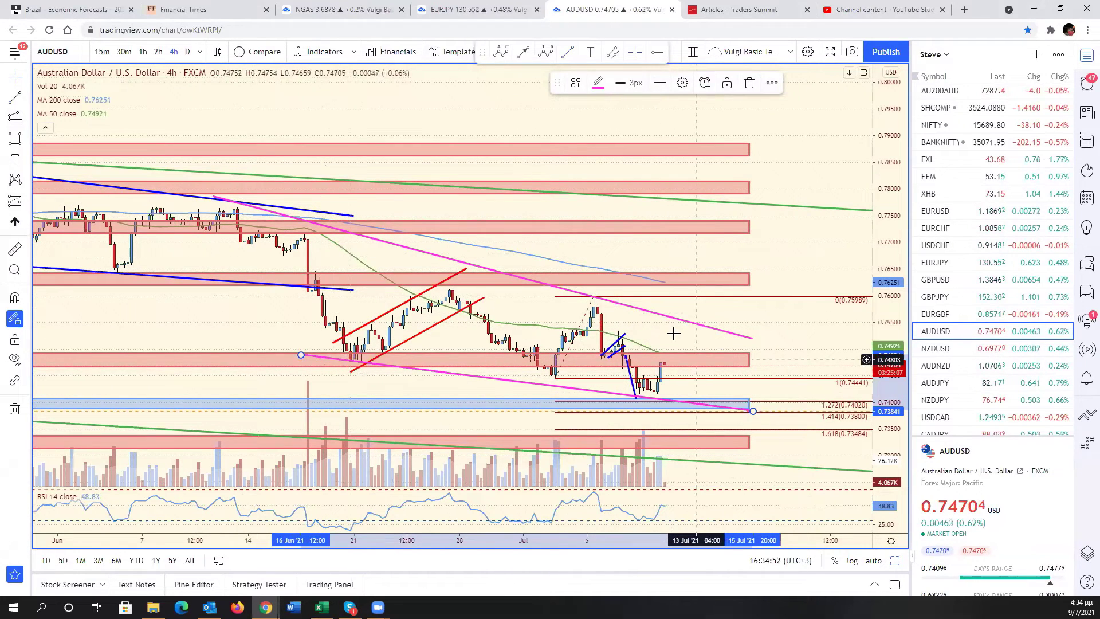
{"action": "left_click_drag", "start_coordinate": [673, 333], "coordinate": [681, 310]}
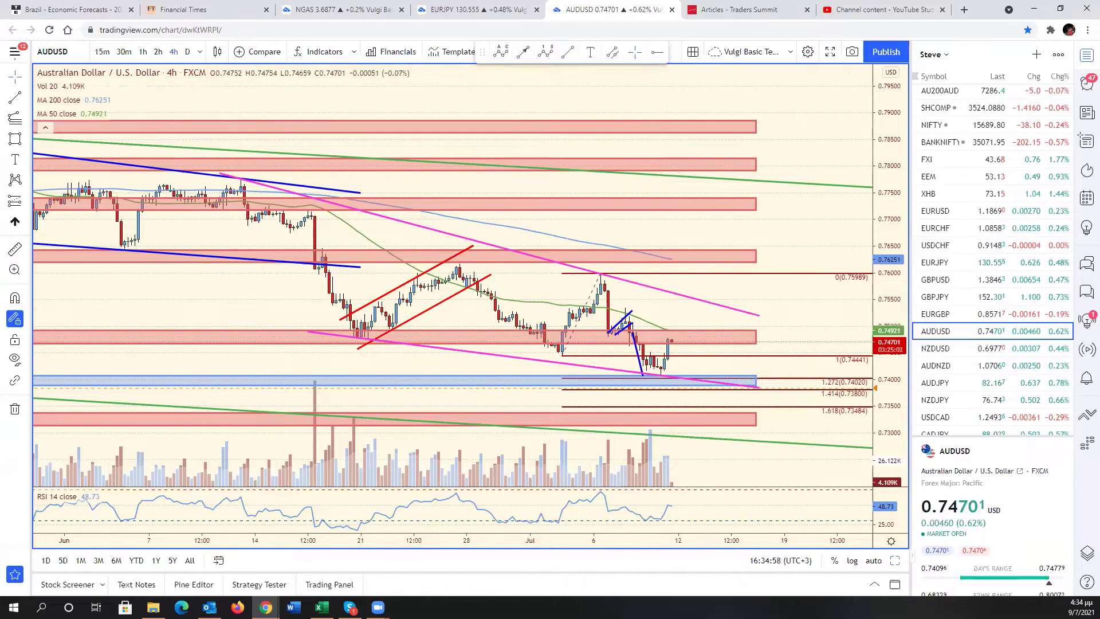
{"action": "key", "text": "alt+Tab"}
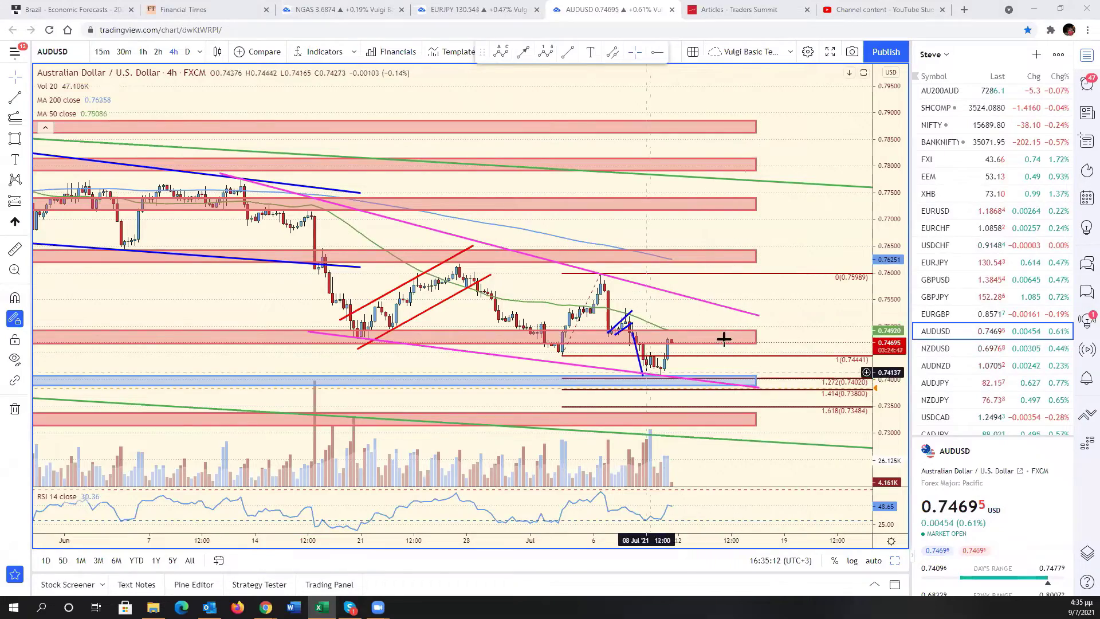
Step: Open the NZDUSD chart and raise the red horizontal level to 0.71043
{"action": "left_click", "coordinate": [974, 346]}
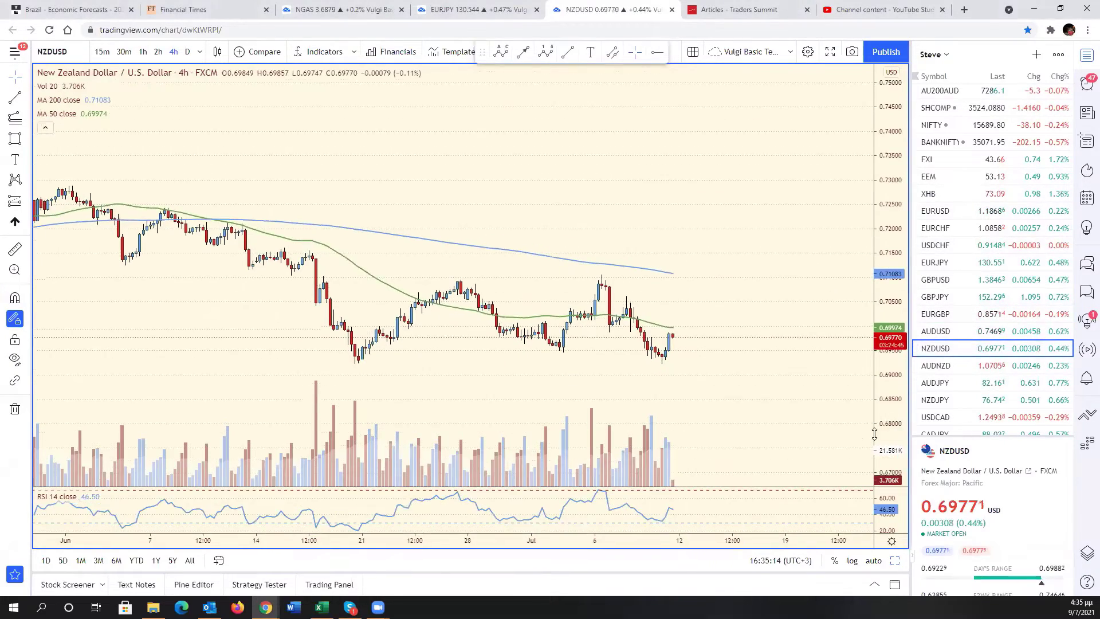
{"action": "scroll", "coordinate": [779, 397], "scroll_direction": "down", "scroll_amount": 5}
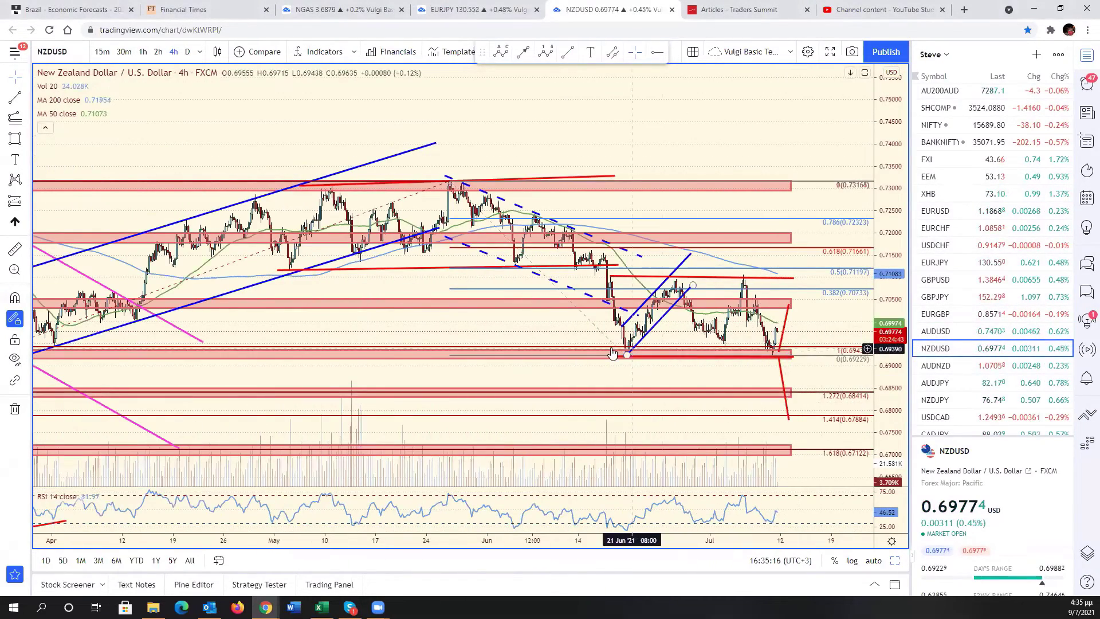
{"action": "scroll", "coordinate": [694, 351], "scroll_direction": "up", "scroll_amount": 3}
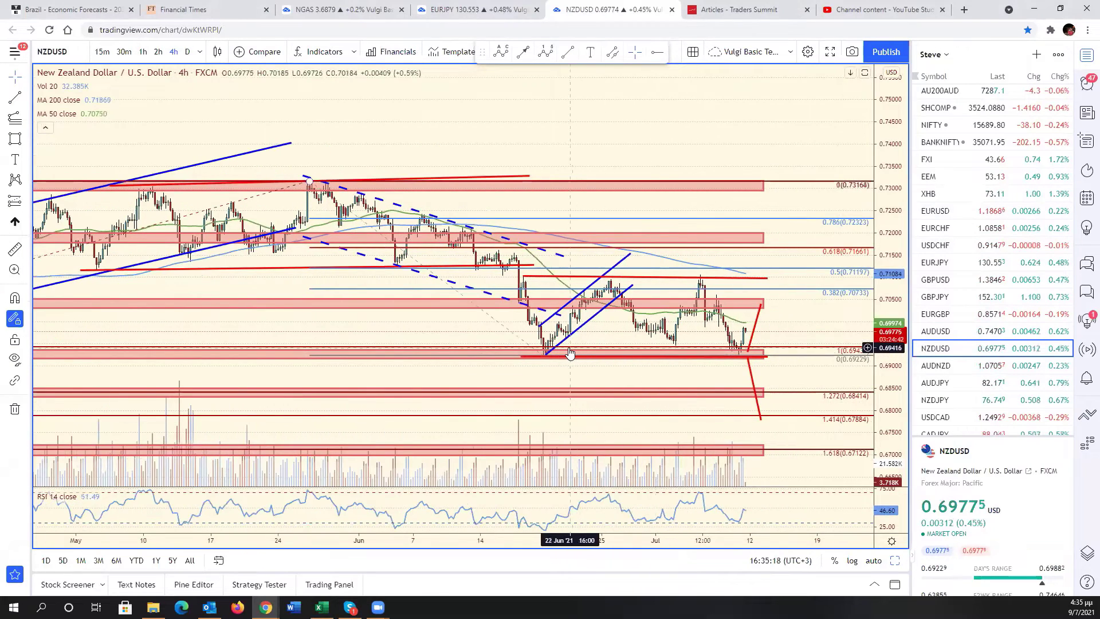
{"action": "left_click_drag", "start_coordinate": [767, 276], "coordinate": [766, 275]}
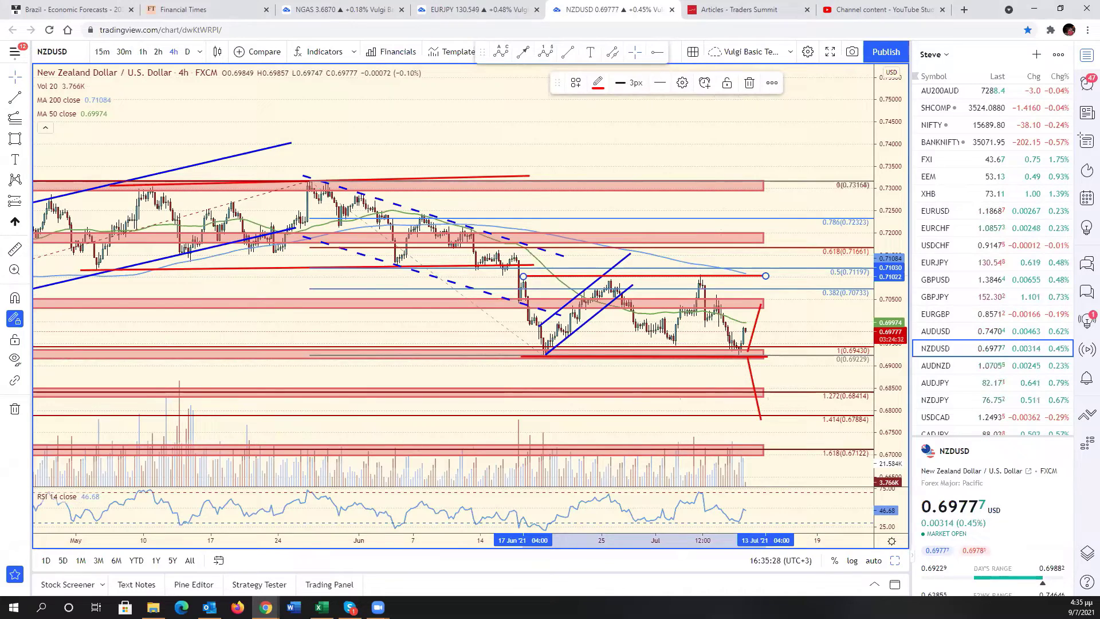
Step: After checking Excel, pan NZDUSD back to show earlier late-May and June bars
{"action": "key", "text": "alt+Tab"}
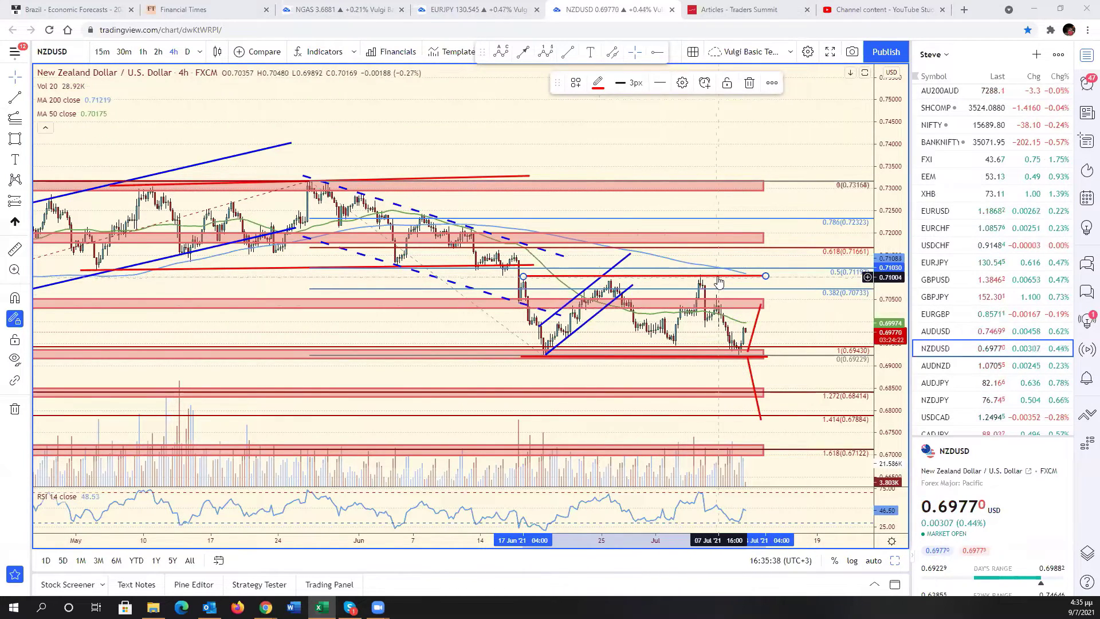
{"action": "scroll", "coordinate": [718, 296], "scroll_direction": "up", "scroll_amount": 3}
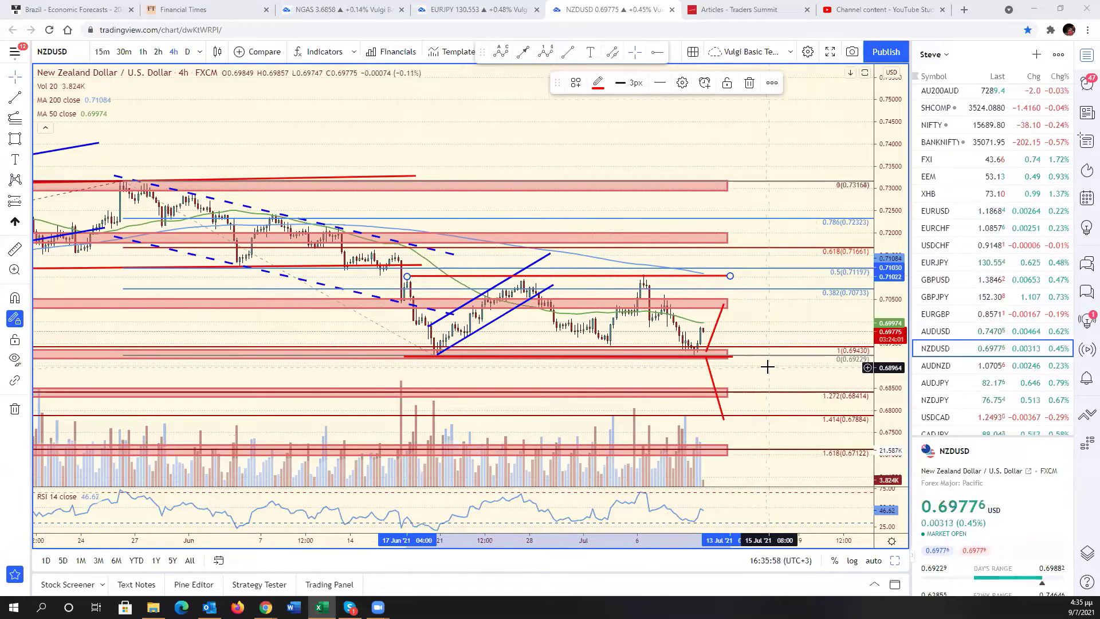
{"action": "scroll", "coordinate": [801, 317], "scroll_direction": "up", "scroll_amount": 2}
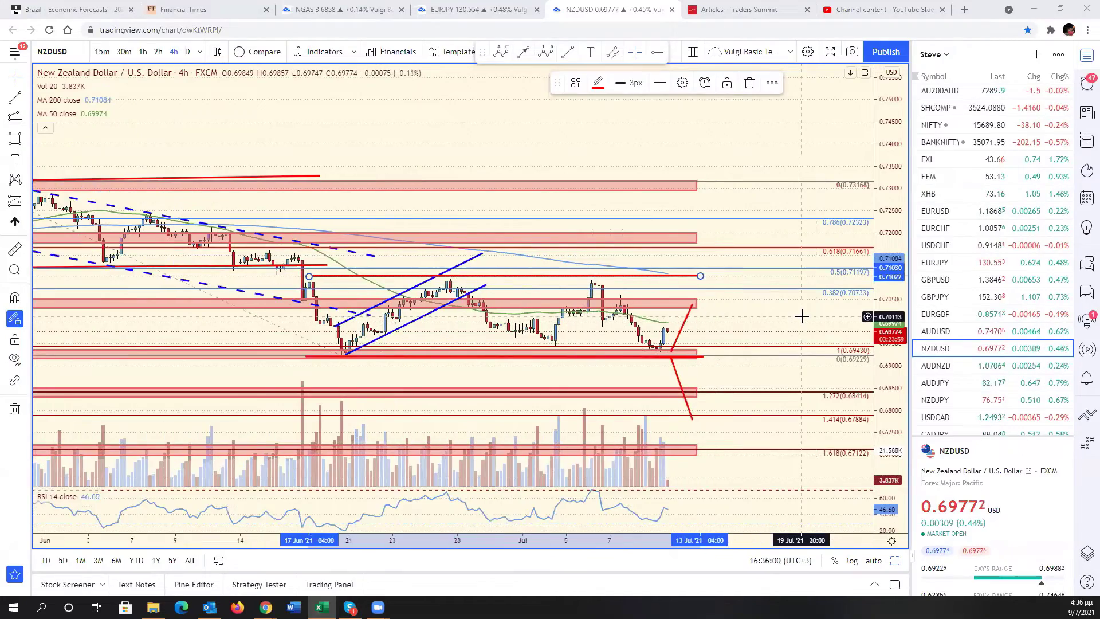
{"action": "left_click_drag", "start_coordinate": [801, 316], "coordinate": [961, 319]}
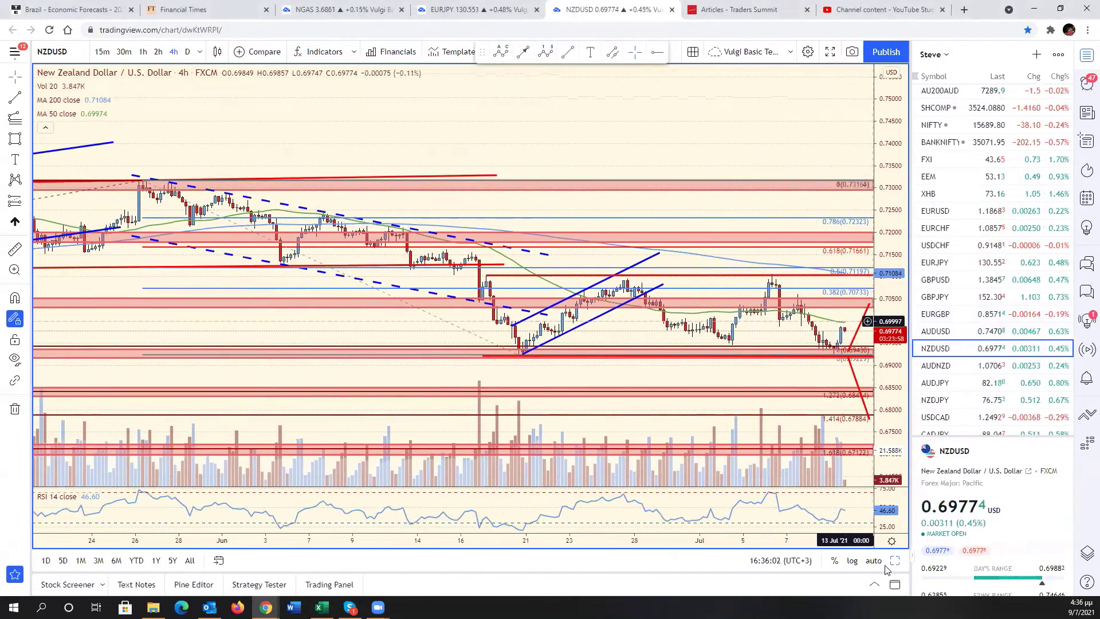
Step: Expand USDCAD from the six-chart layout, opening and cancelling its alert settings
{"action": "left_click", "coordinate": [874, 560]}
{"action": "left_click", "coordinate": [895, 561]}
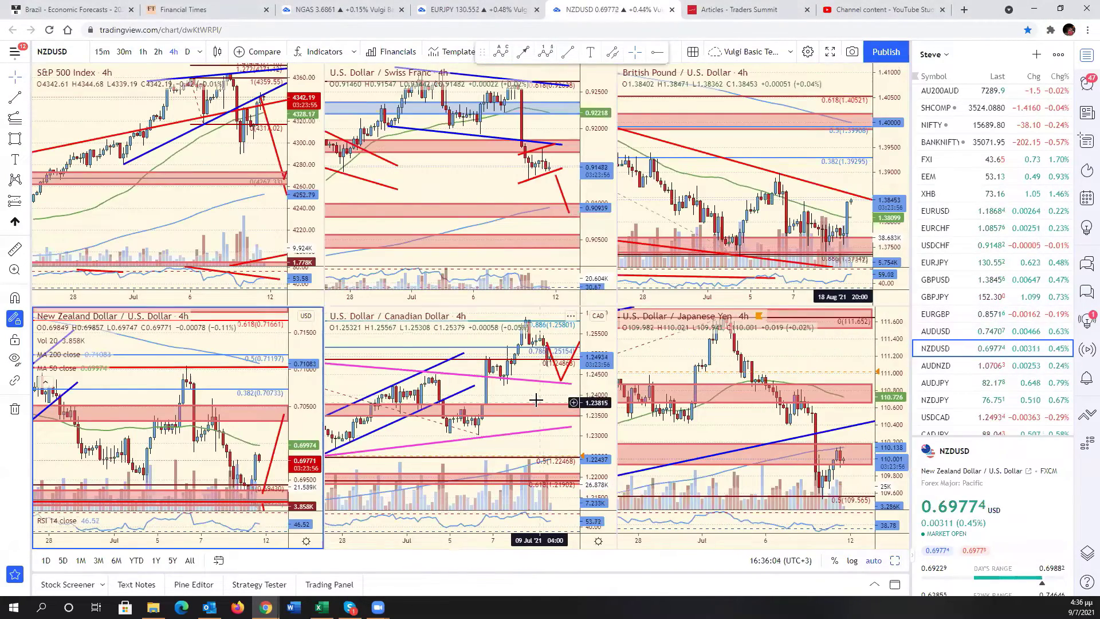
{"action": "left_click", "coordinate": [580, 394]}
{"action": "left_click", "coordinate": [897, 562]}
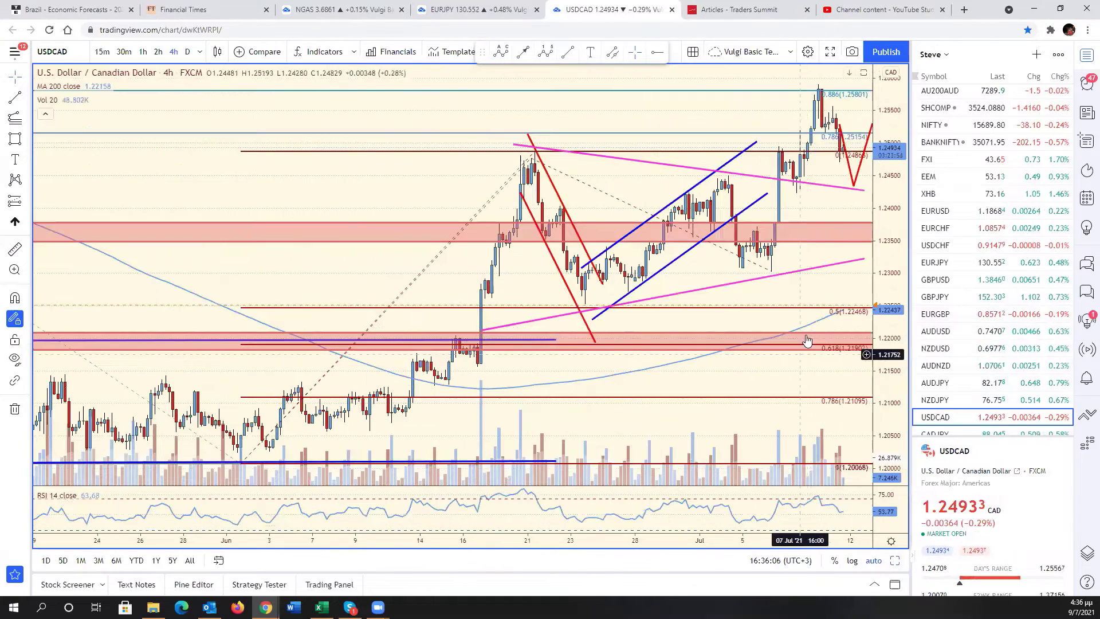
{"action": "double_click", "coordinate": [780, 307]}
{"action": "left_click", "coordinate": [605, 549]}
Step: Pan USDCAD to leave room after the latest bars and recentre the price action
{"action": "left_click_drag", "start_coordinate": [830, 283], "coordinate": [765, 322]}
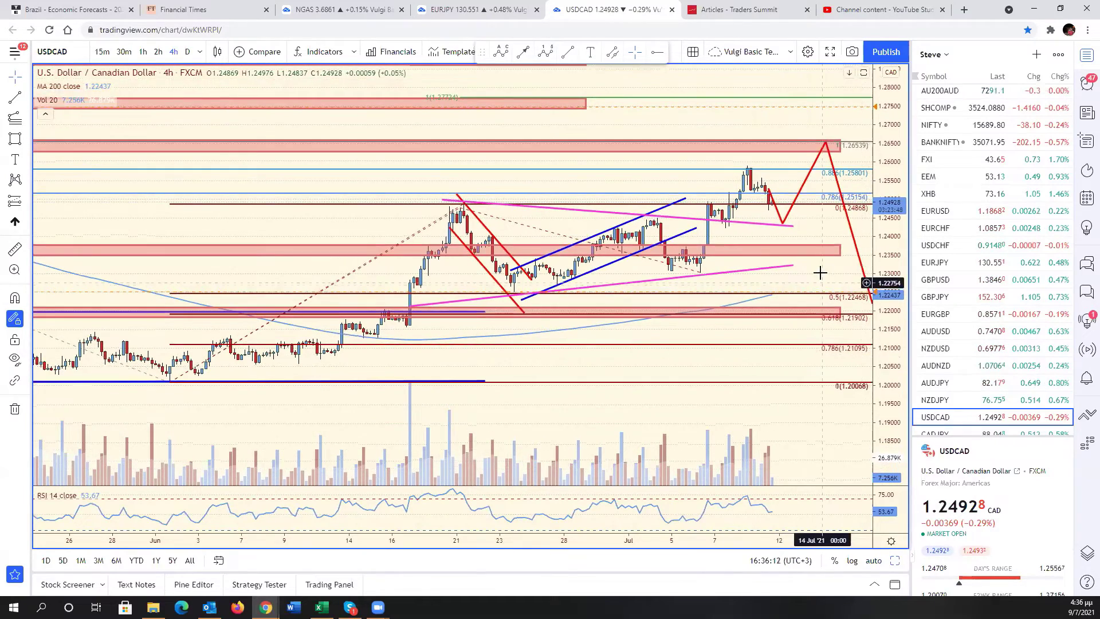
{"action": "left_click_drag", "start_coordinate": [820, 274], "coordinate": [793, 332]}
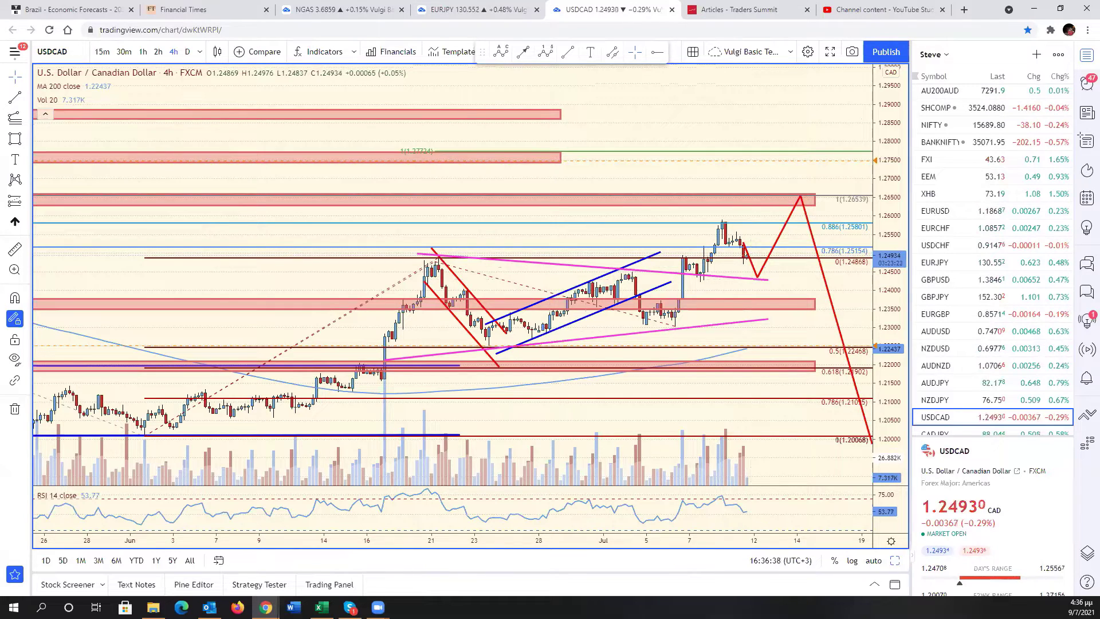
{"action": "key", "text": "alt+Tab"}
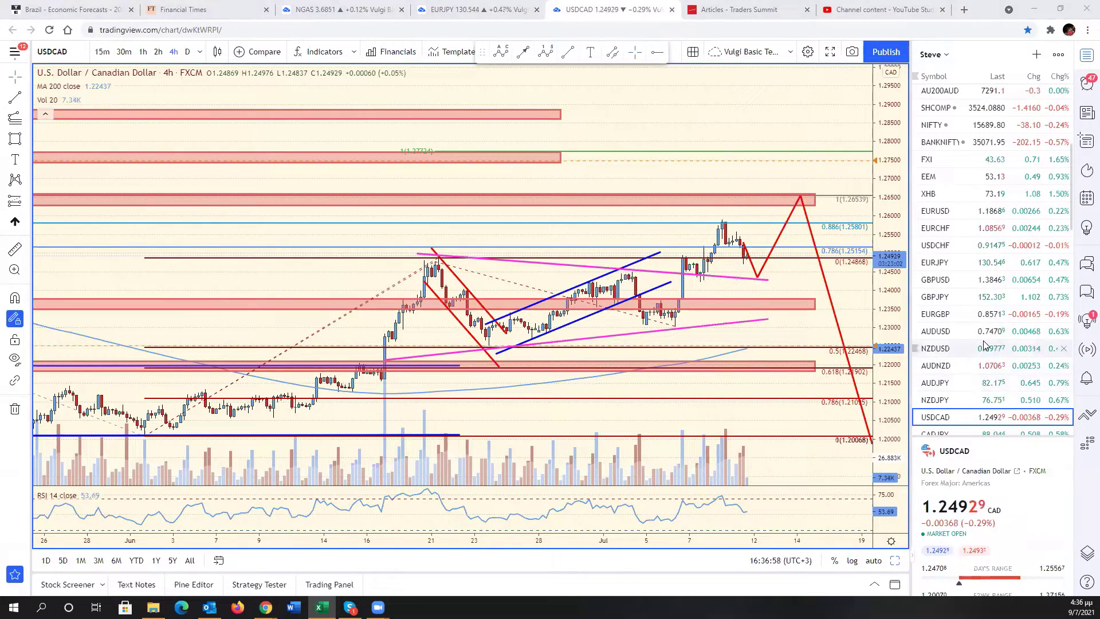
{"action": "scroll", "coordinate": [969, 389], "scroll_direction": "down", "scroll_amount": 2}
Step: Open USDNOK and compress its price scale to show roughly 7.7 to 9.3
{"action": "left_click", "coordinate": [973, 378]}
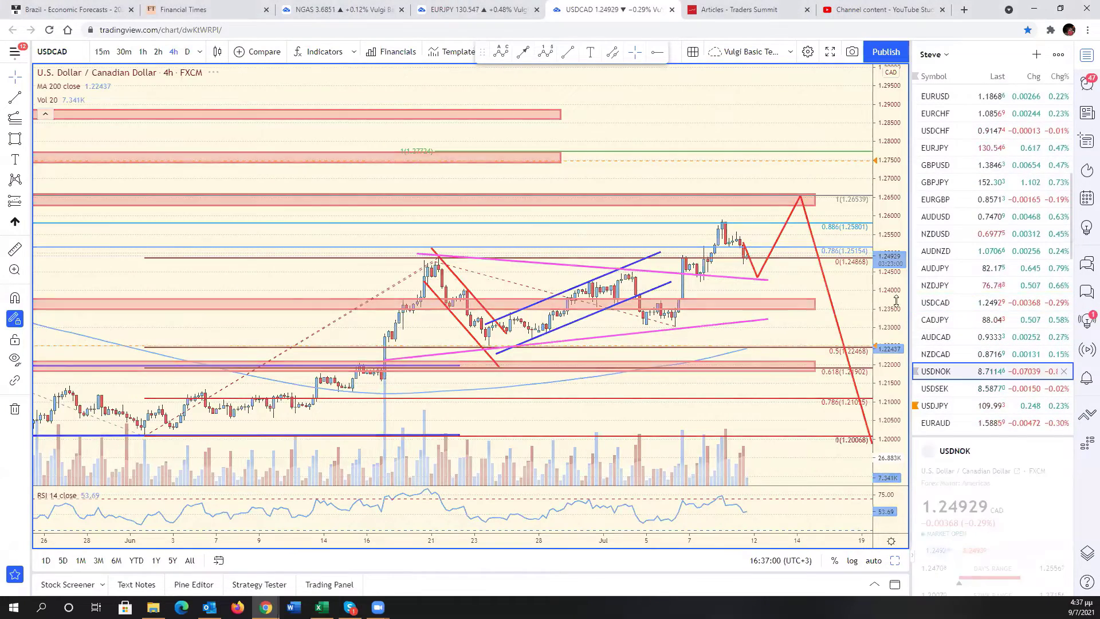
{"action": "left_click_drag", "start_coordinate": [890, 449], "coordinate": [890, 465]}
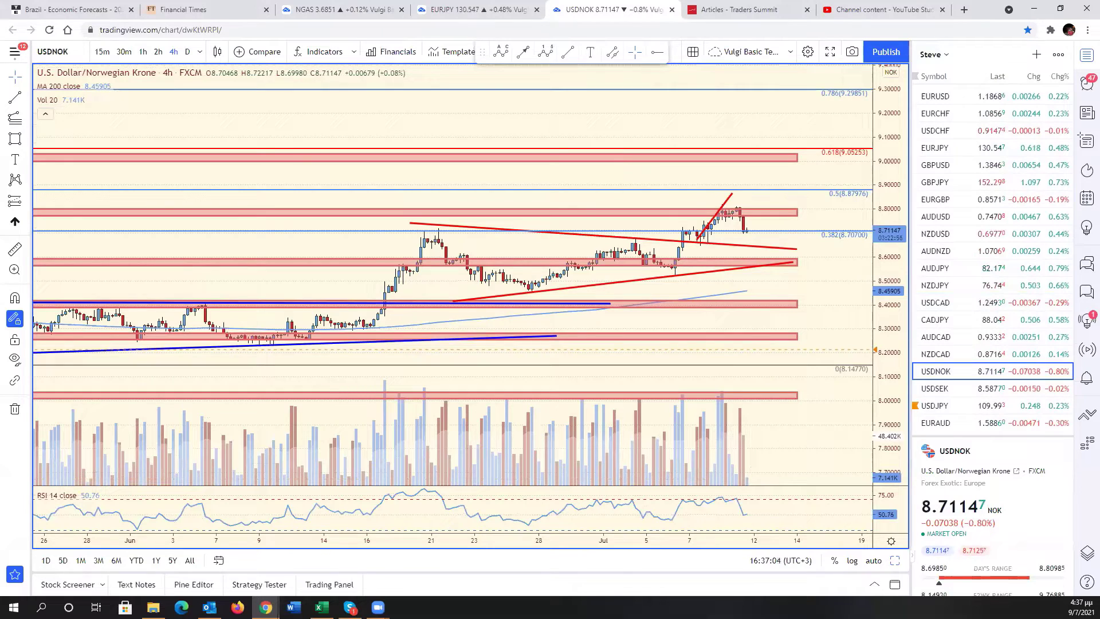
{"action": "key", "text": "alt+Tab"}
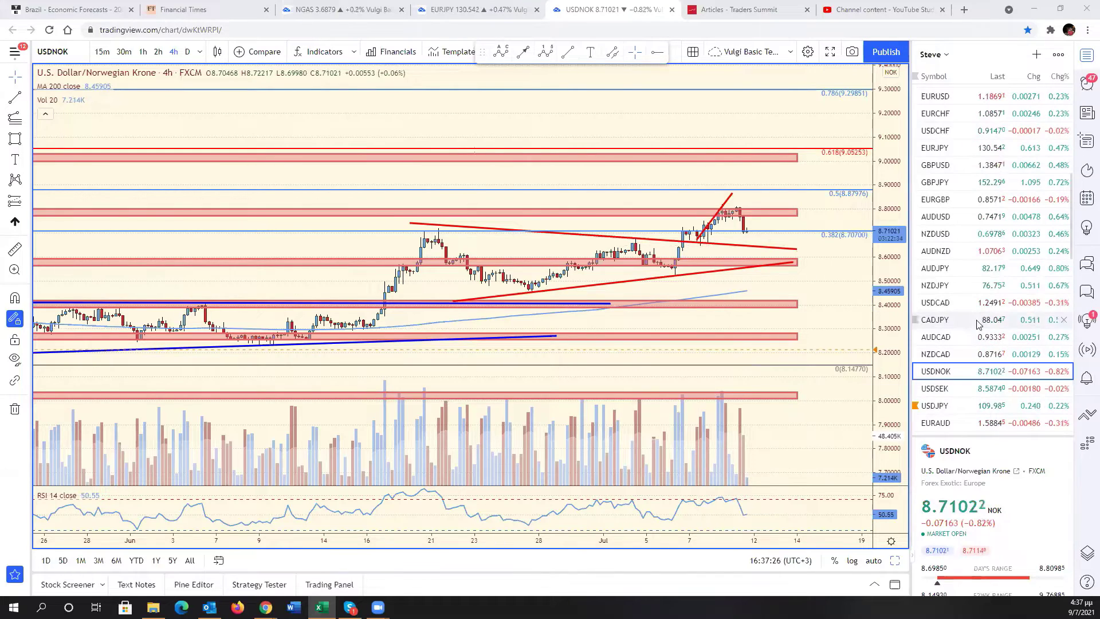
{"action": "scroll", "coordinate": [966, 357], "scroll_direction": "down", "scroll_amount": 3}
{"action": "scroll", "coordinate": [966, 357], "scroll_direction": "down", "scroll_amount": 5}
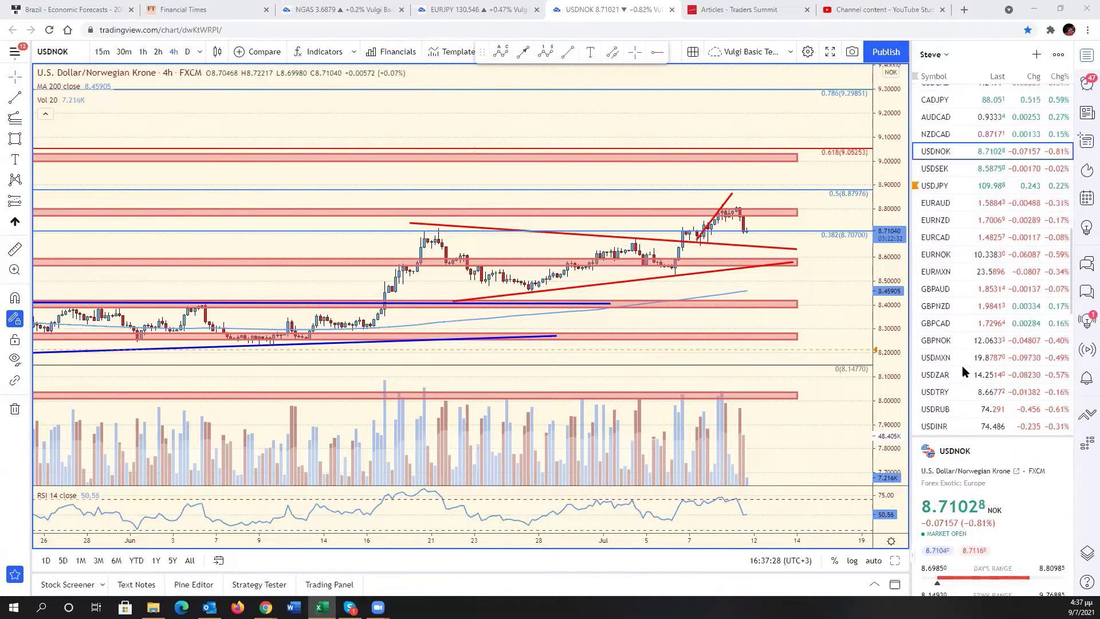
Step: On USDMXN, lower the tip of the upward red projection and recentre the bars
{"action": "left_click", "coordinate": [963, 350]}
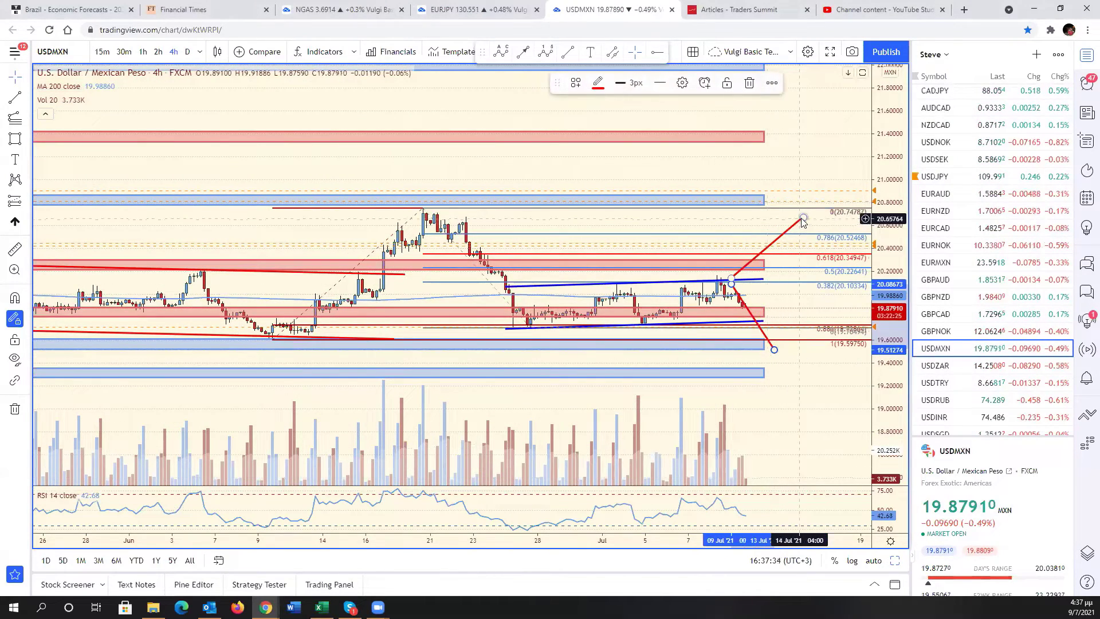
{"action": "left_click_drag", "start_coordinate": [802, 218], "coordinate": [772, 225]}
{"action": "left_click_drag", "start_coordinate": [734, 327], "coordinate": [784, 330]}
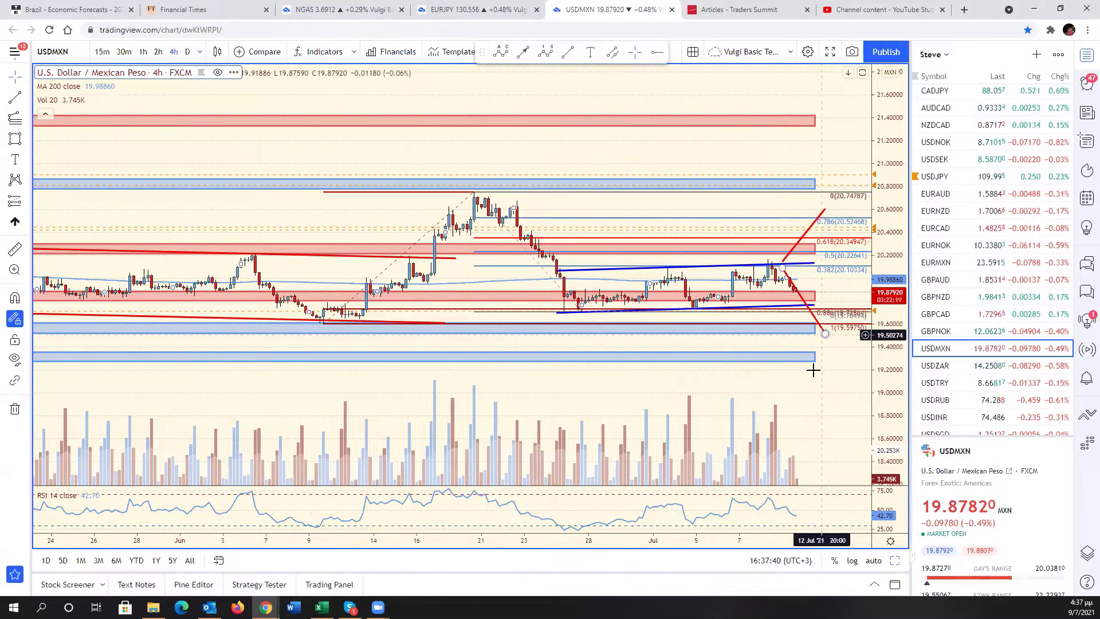
{"action": "left_click_drag", "start_coordinate": [842, 396], "coordinate": [797, 431]}
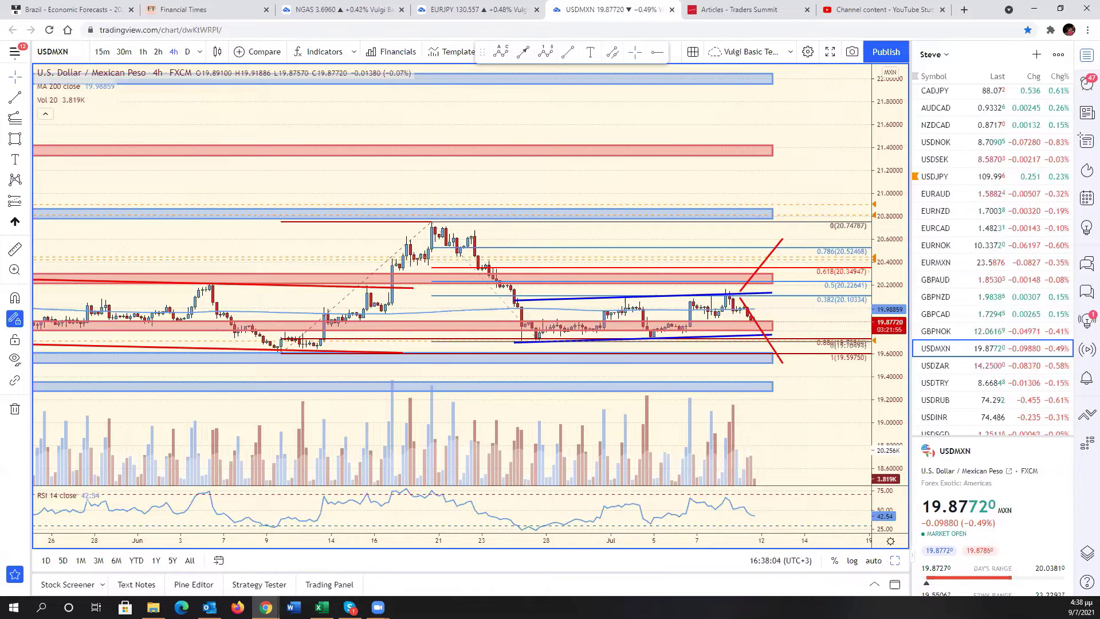
Step: After checking Excel, switch to the gold XAUUSD 4h chart from the watchlist
{"action": "key", "text": "alt+Tab"}
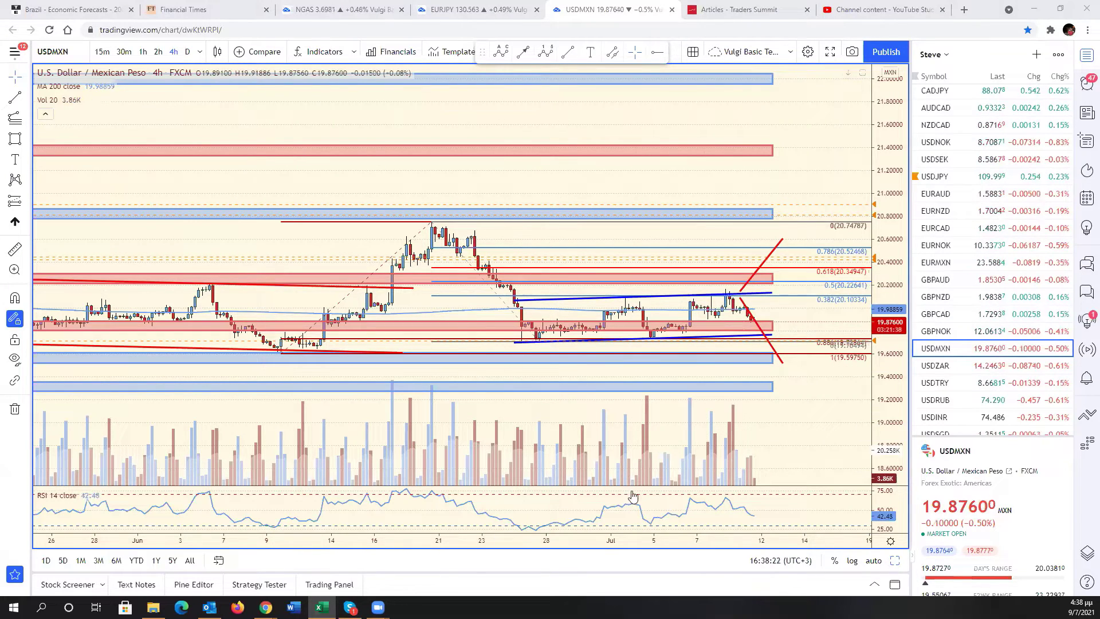
{"action": "scroll", "coordinate": [970, 313], "scroll_direction": "up", "scroll_amount": 4}
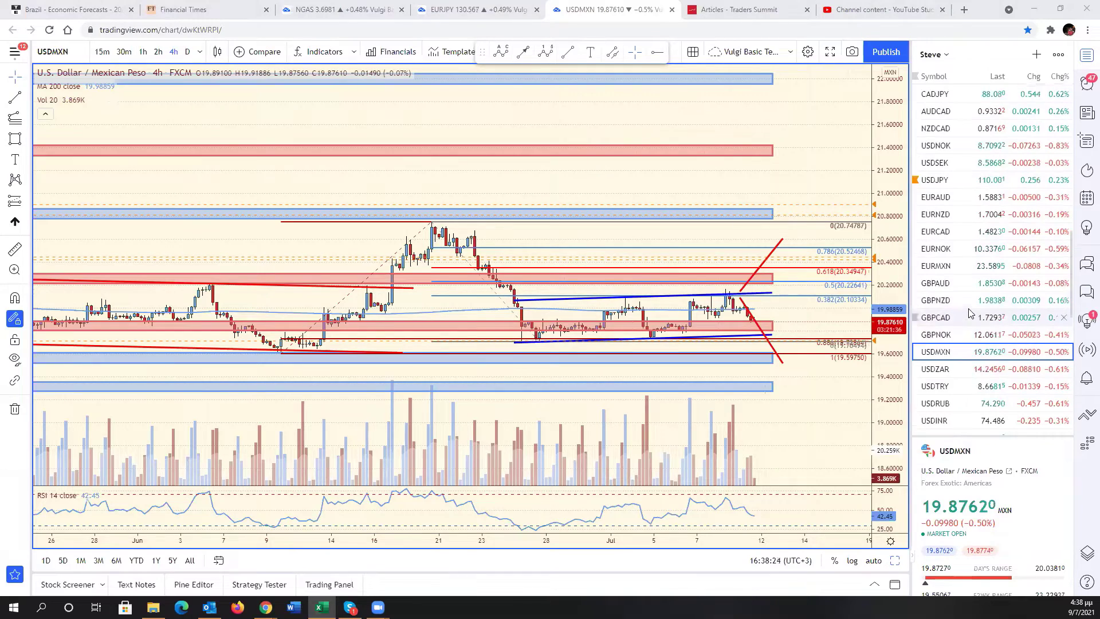
{"action": "scroll", "coordinate": [970, 313], "scroll_direction": "down", "scroll_amount": 5}
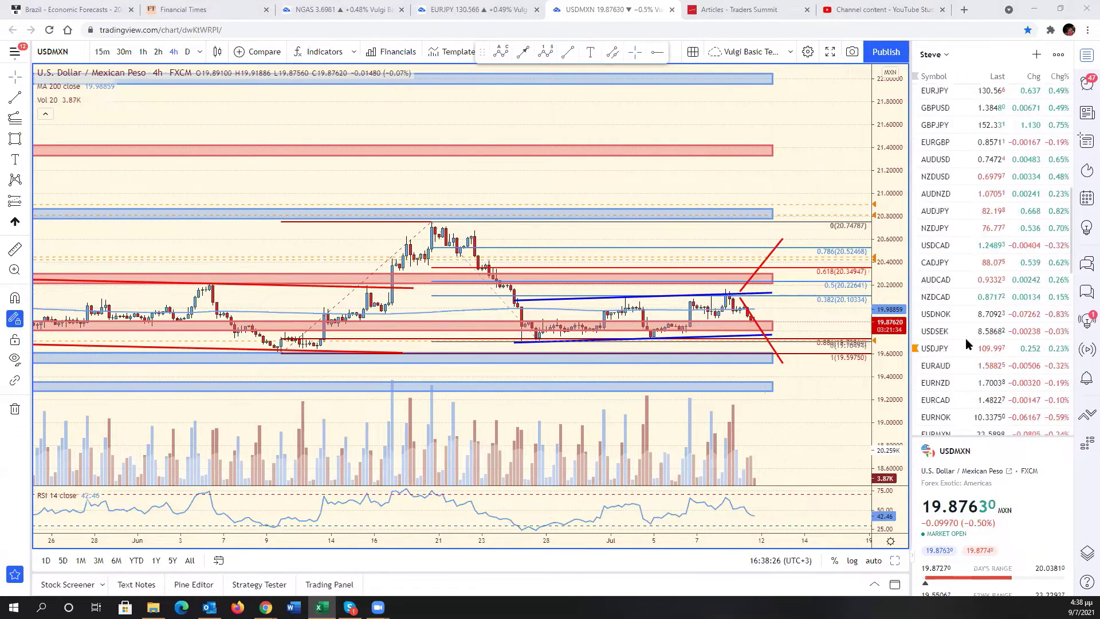
{"action": "scroll", "coordinate": [967, 346], "scroll_direction": "down", "scroll_amount": 10}
{"action": "left_click", "coordinate": [963, 308]}
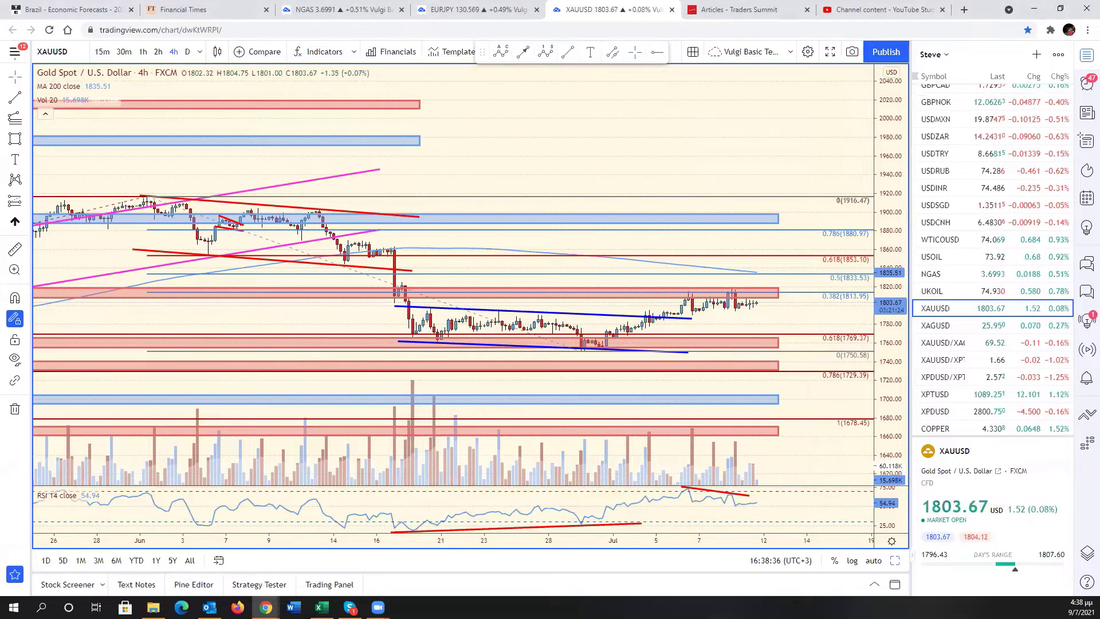
Step: After checking Excel, open the silver XAGUSD chart from the watchlist
{"action": "key", "text": "alt+Tab"}
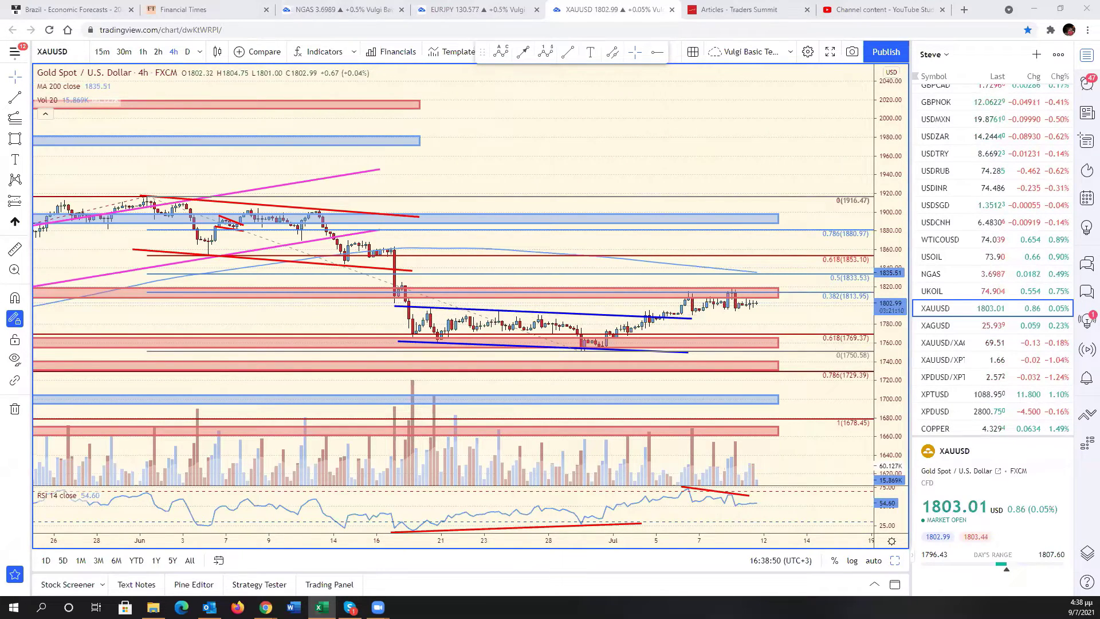
{"action": "left_click", "coordinate": [919, 326]}
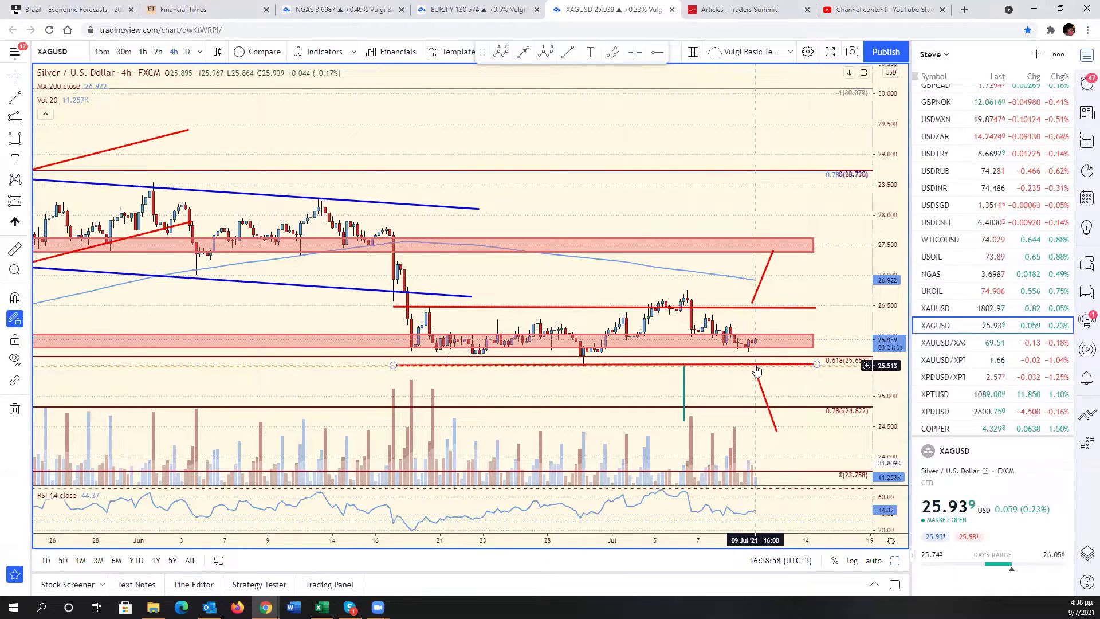
{"action": "key", "text": "alt+Tab"}
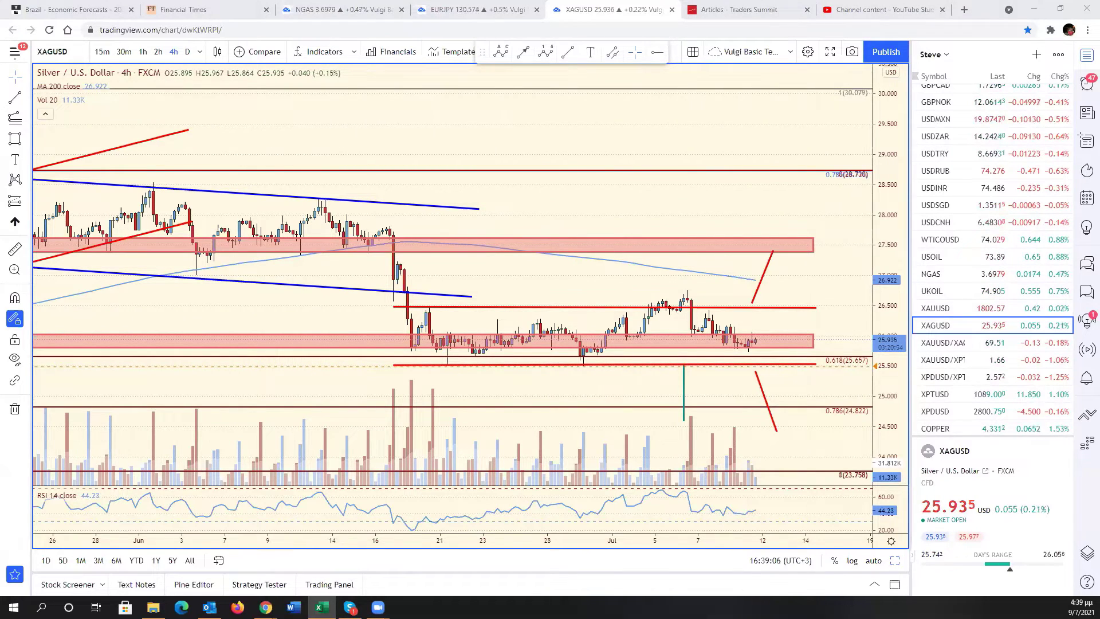
{"action": "scroll", "coordinate": [967, 408], "scroll_direction": "down", "scroll_amount": 4}
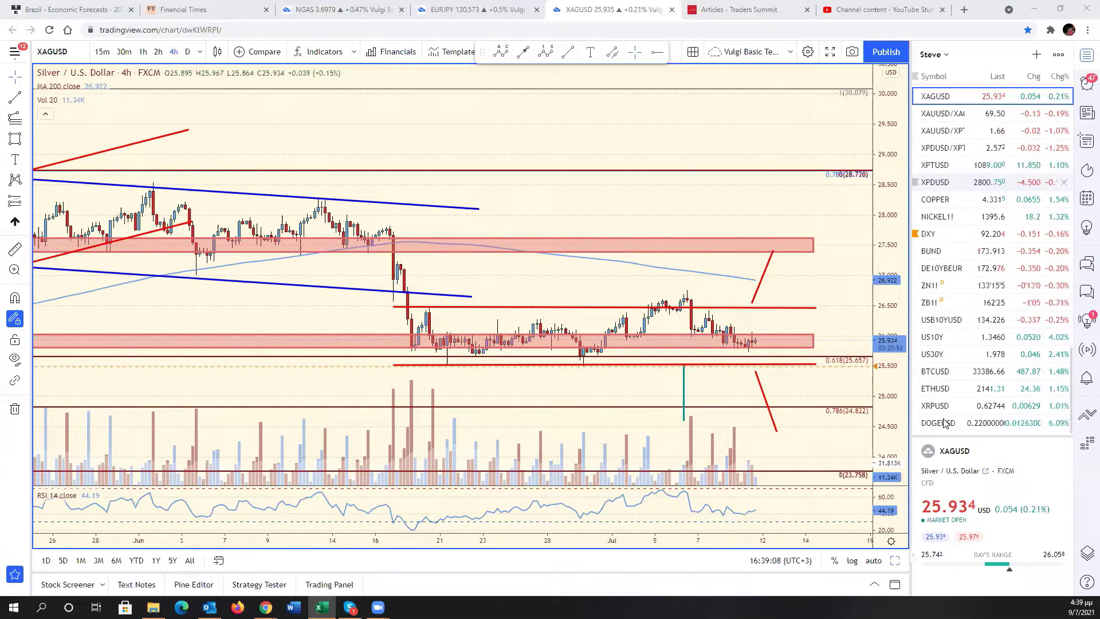
Step: Open BTCUSD, widen its price range and extend the upper red trend line right
{"action": "left_click", "coordinate": [969, 372]}
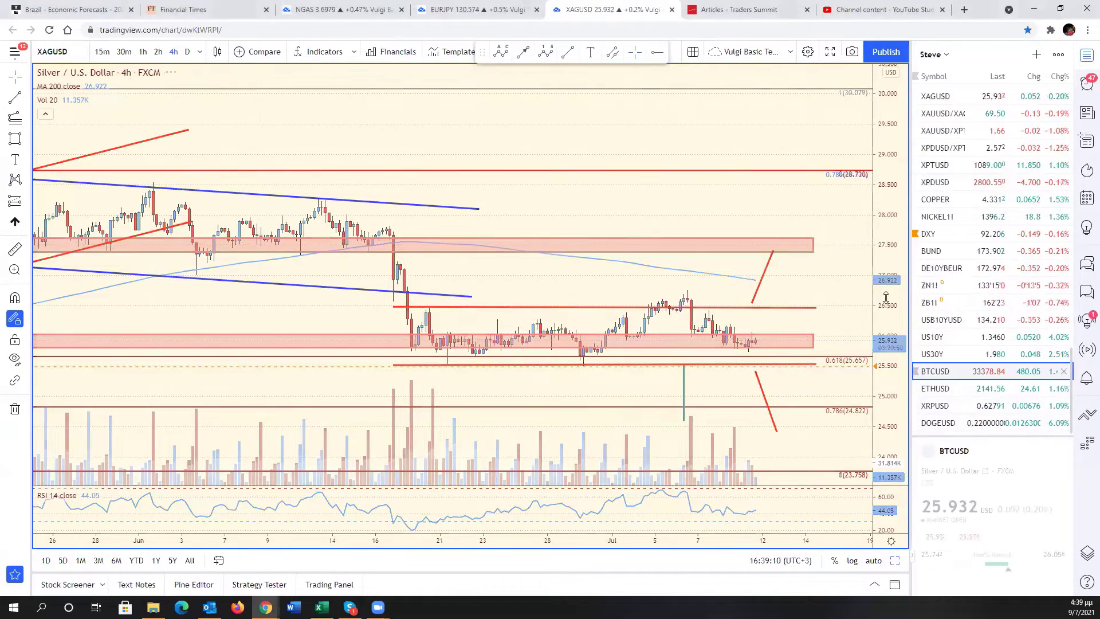
{"action": "left_click_drag", "start_coordinate": [878, 404], "coordinate": [878, 426]}
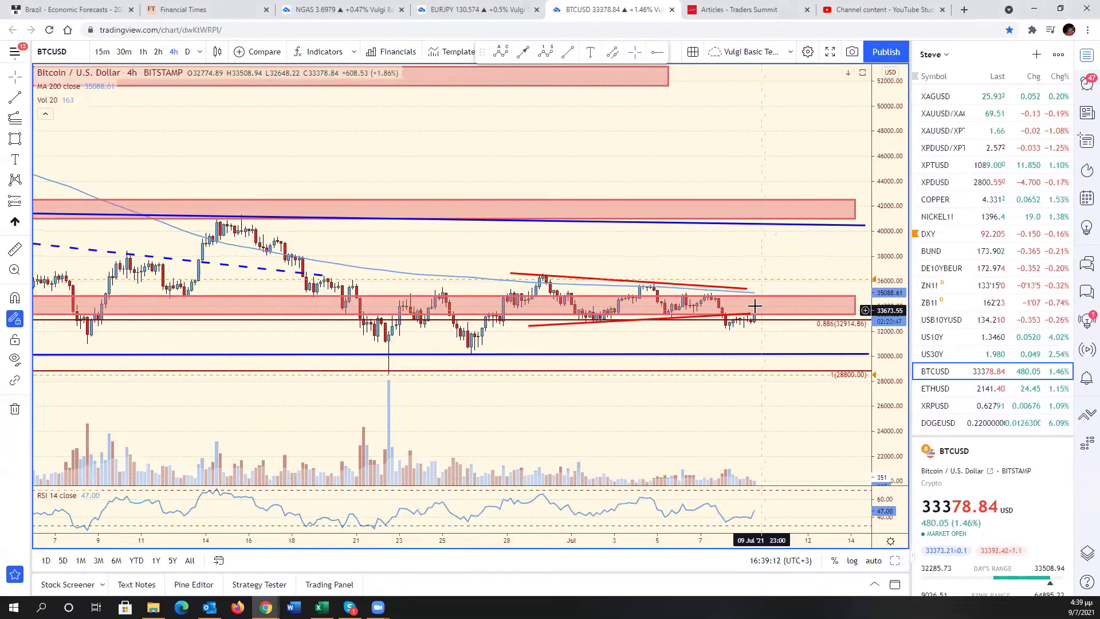
{"action": "mouse_move", "coordinate": [775, 311]}
{"action": "left_mouse_down"}
{"action": "mouse_move", "coordinate": [762, 287]}
{"action": "mouse_move", "coordinate": [776, 290]}
{"action": "left_mouse_up"}
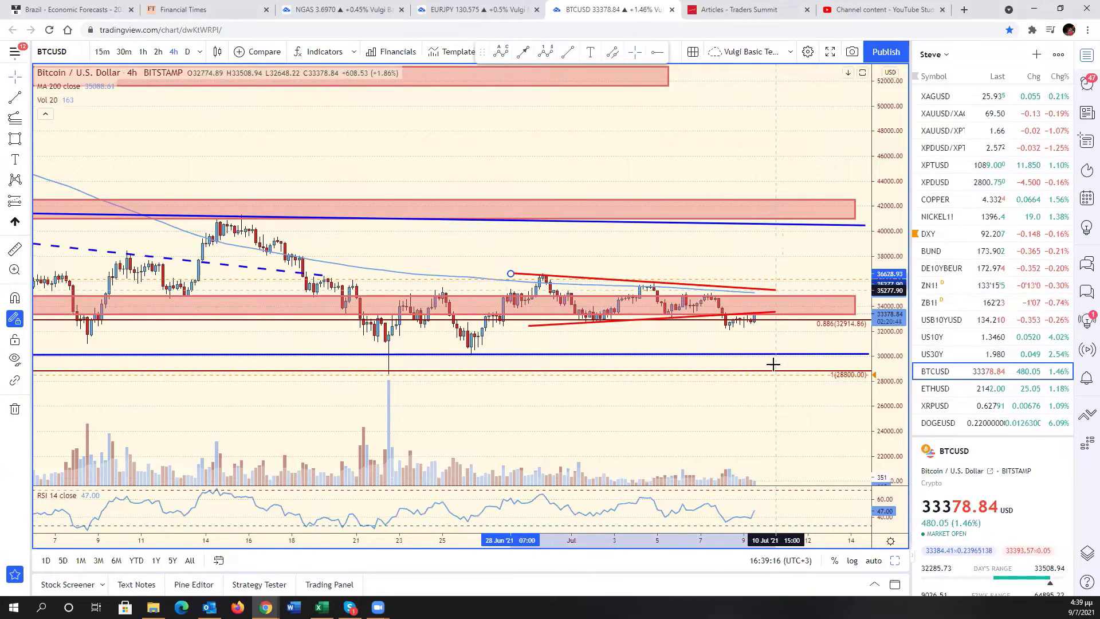
{"action": "scroll", "coordinate": [775, 376], "scroll_direction": "down", "scroll_amount": 3}
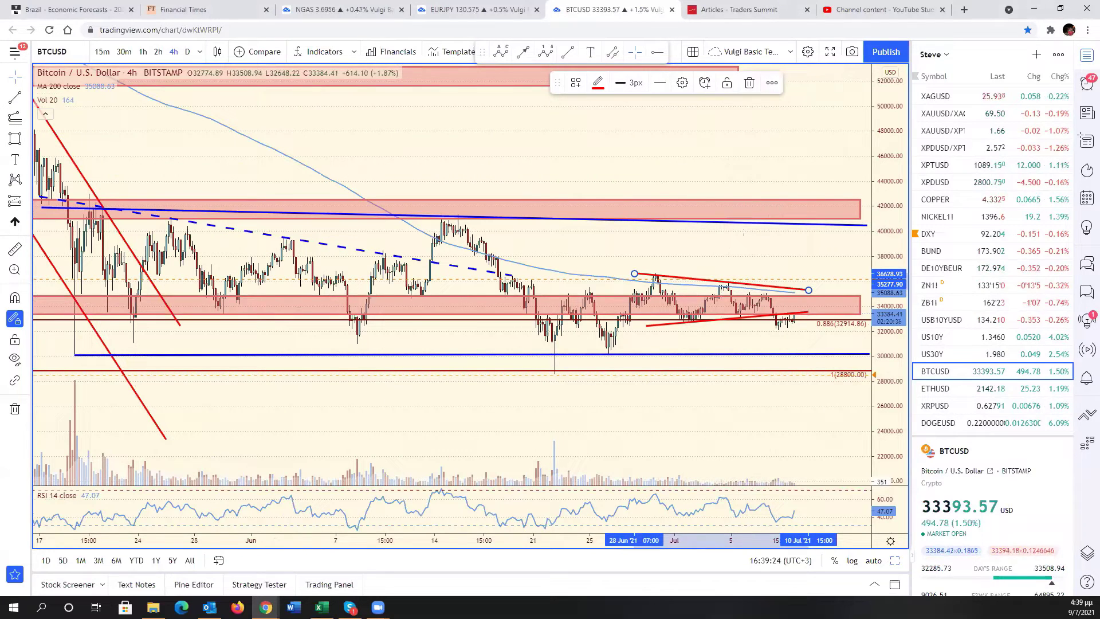
Step: Pan Bitcoin to show earlier bars, switching to the Excel workbook before and after
{"action": "key", "text": "alt+Tab"}
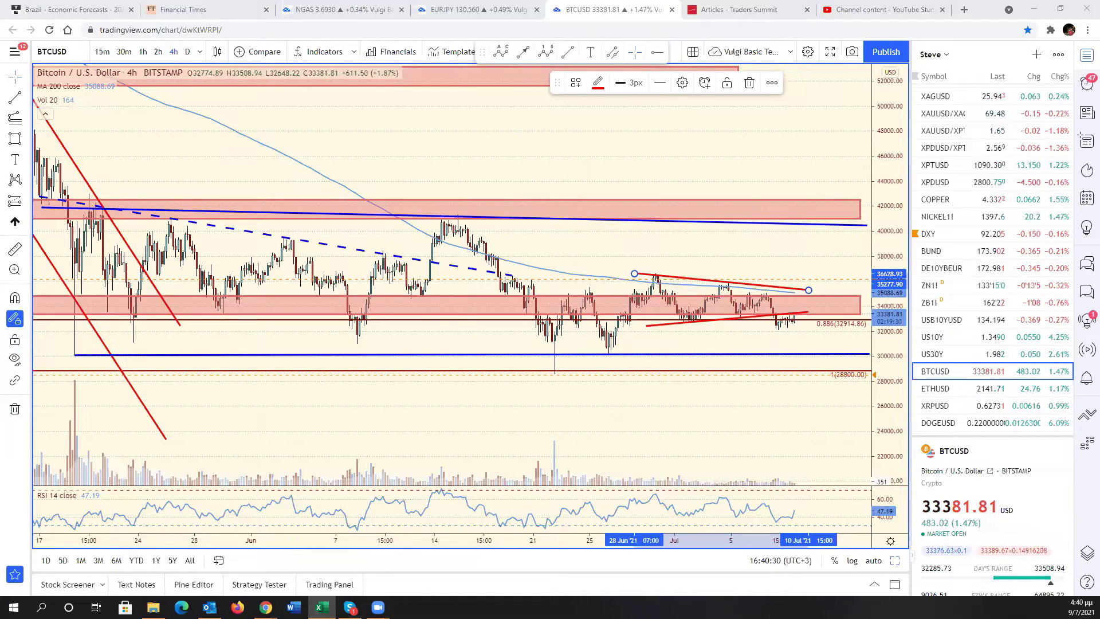
{"action": "scroll", "coordinate": [734, 425], "scroll_direction": "up", "scroll_amount": 3}
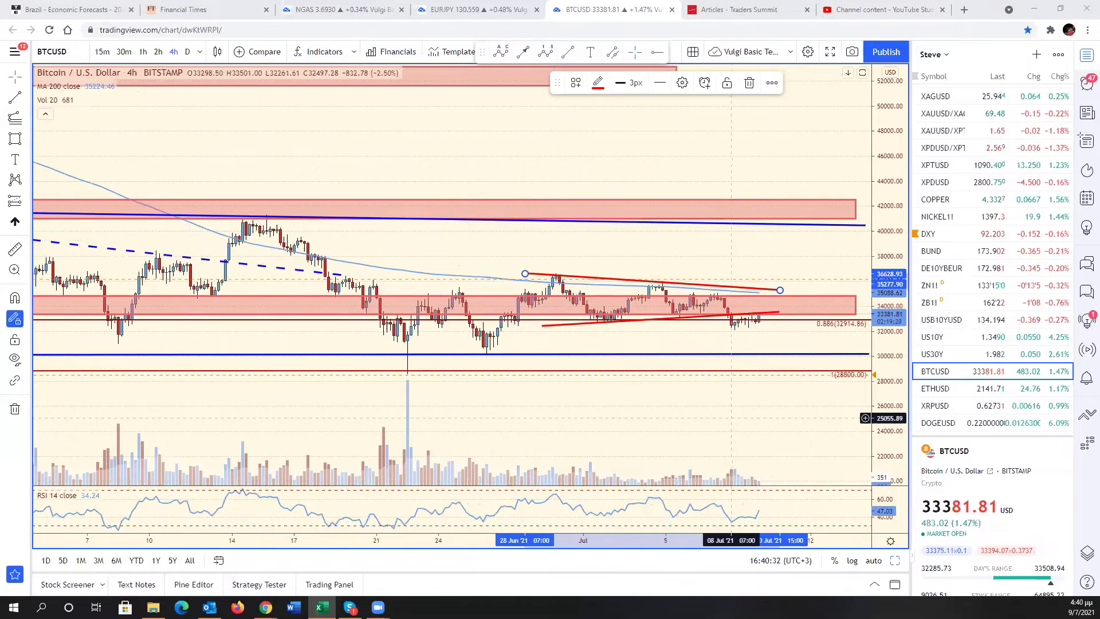
{"action": "left_click_drag", "start_coordinate": [734, 424], "coordinate": [816, 428]}
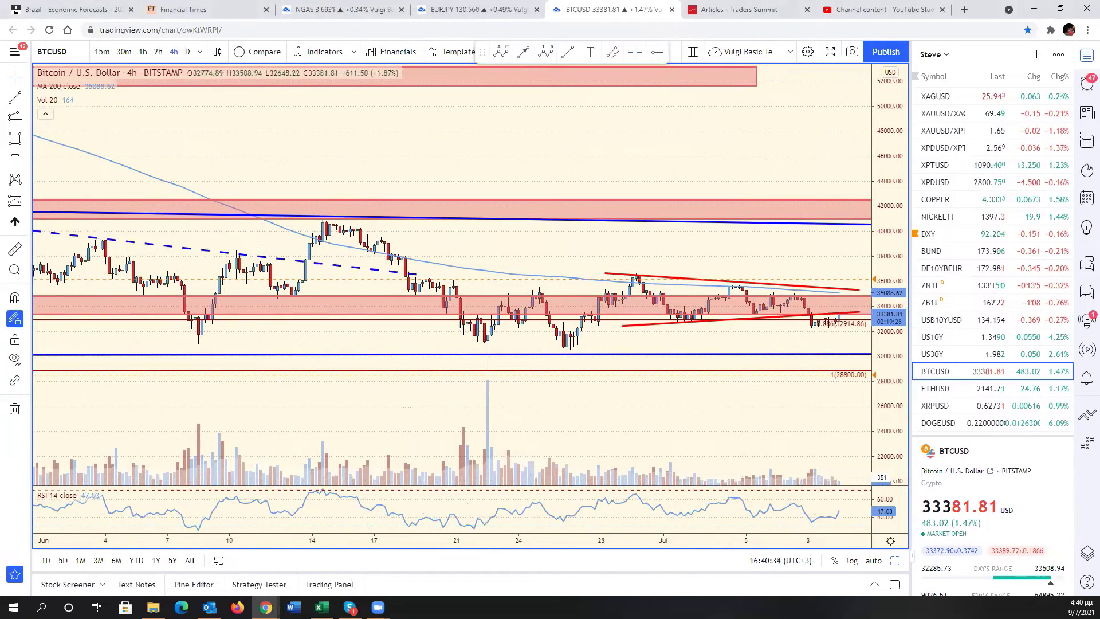
{"action": "left_click", "coordinate": [322, 607]}
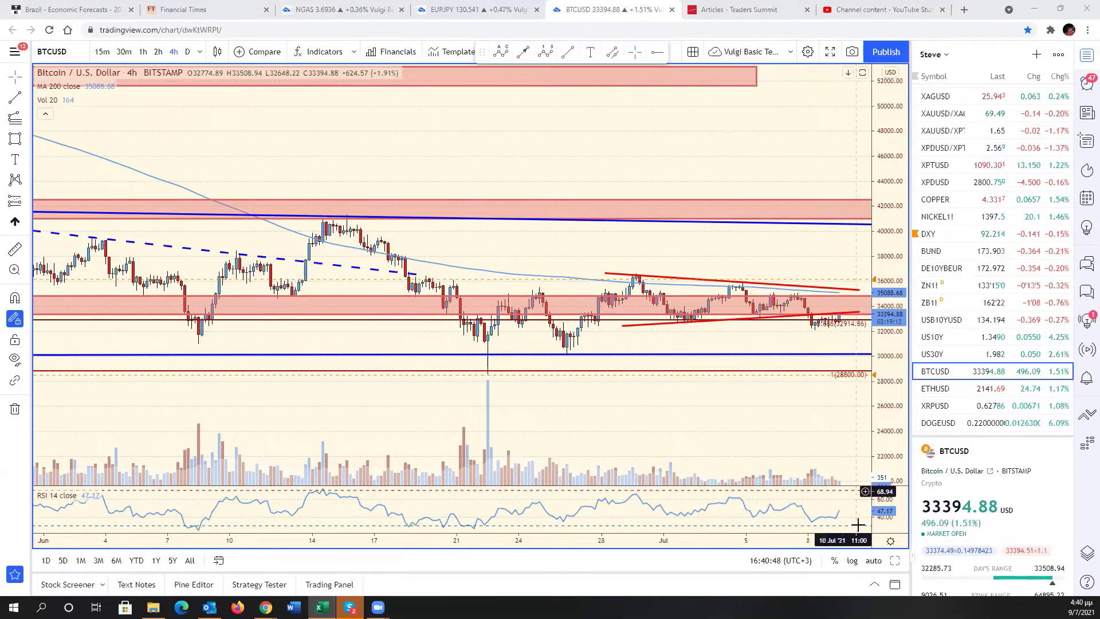
Step: Maximize the USD/JPY 4-hour chart and zoom out from April to July to show its rising channel
{"action": "left_click", "coordinate": [895, 561]}
{"action": "key", "text": "alt+Return"}
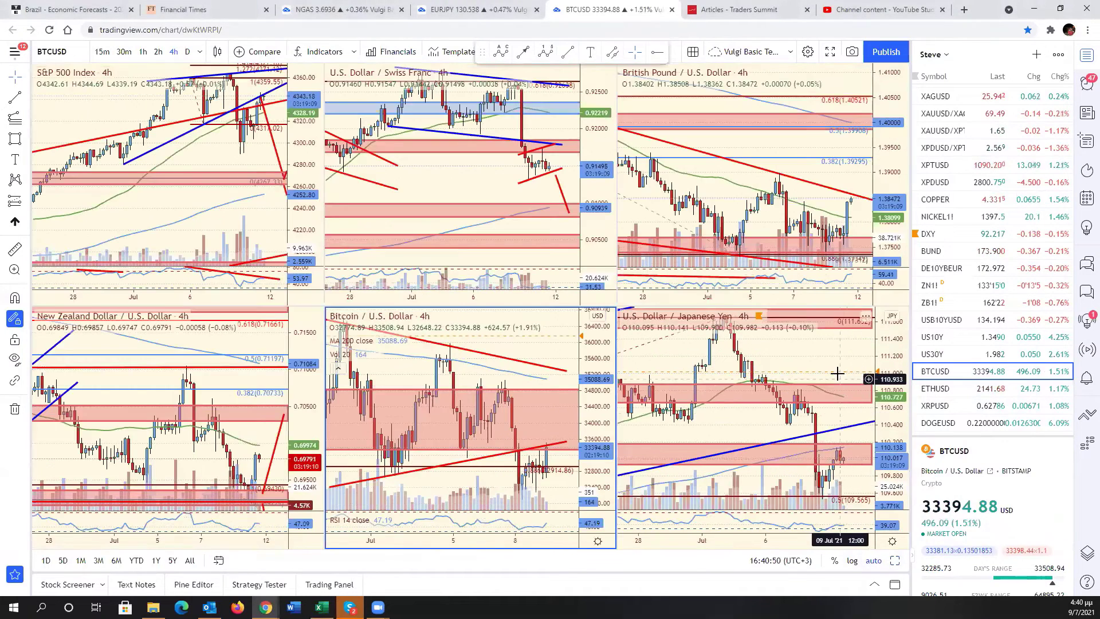
{"action": "left_click", "coordinate": [835, 369]}
{"action": "scroll", "coordinate": [972, 170], "scroll_direction": "up", "scroll_amount": 1}
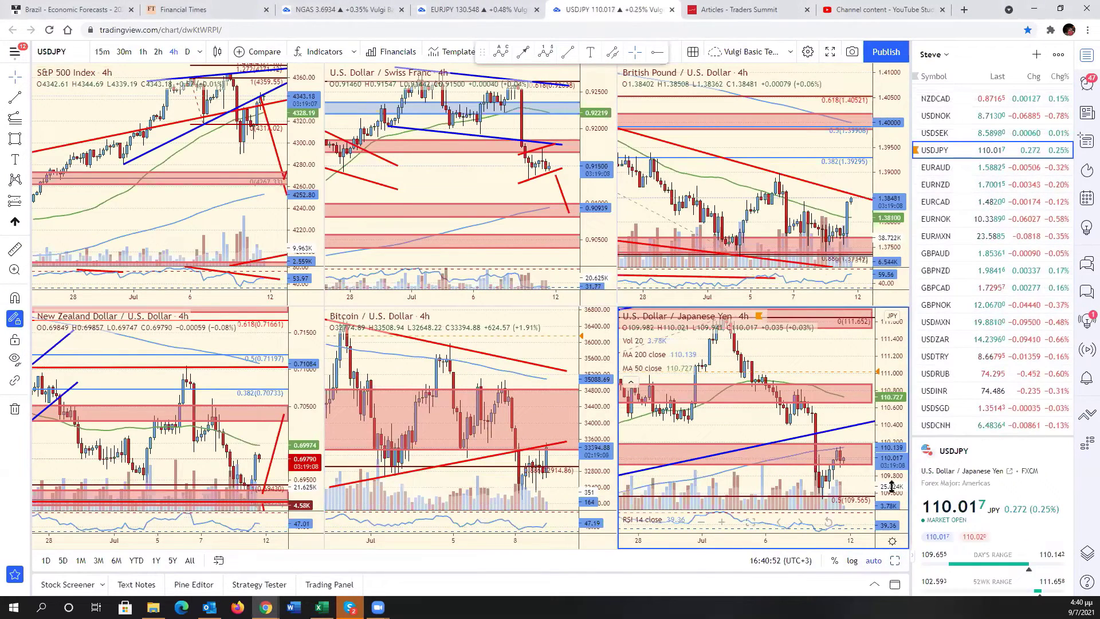
{"action": "key", "text": "alt+Return"}
{"action": "left_click_drag", "start_coordinate": [891, 329], "coordinate": [478, 393]}
{"action": "scroll", "coordinate": [762, 351], "scroll_direction": "down", "scroll_amount": 5}
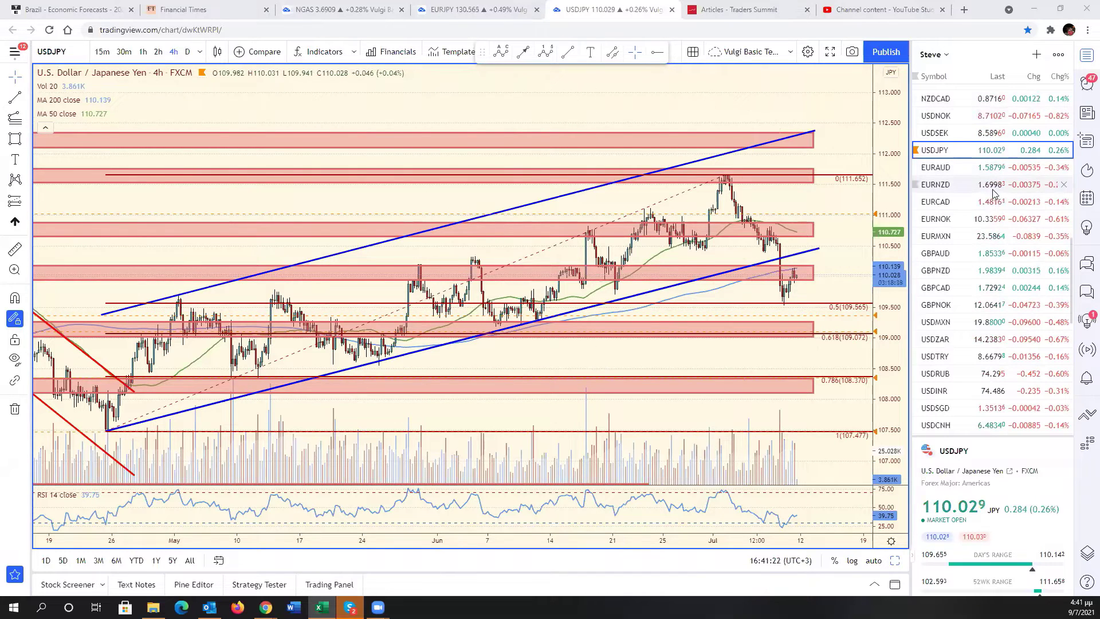
{"action": "scroll", "coordinate": [985, 172], "scroll_direction": "up", "scroll_amount": 5}
{"action": "scroll", "coordinate": [981, 196], "scroll_direction": "down", "scroll_amount": 8}
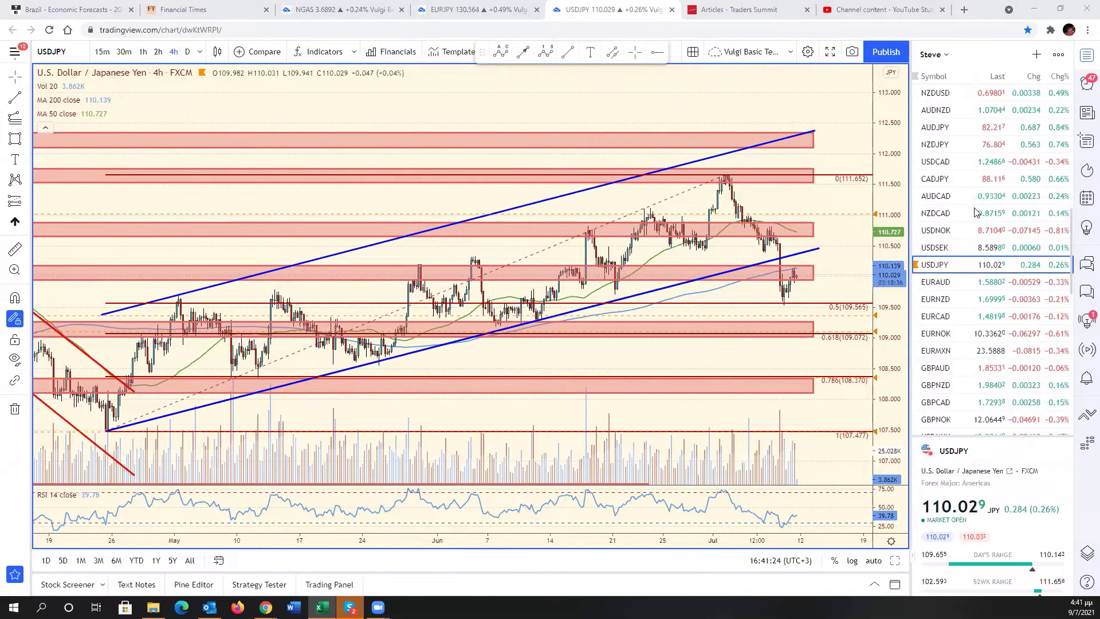
Step: Switch the main chart to the DXY index and compress its price scale
{"action": "scroll", "coordinate": [973, 313], "scroll_direction": "down", "scroll_amount": 3}
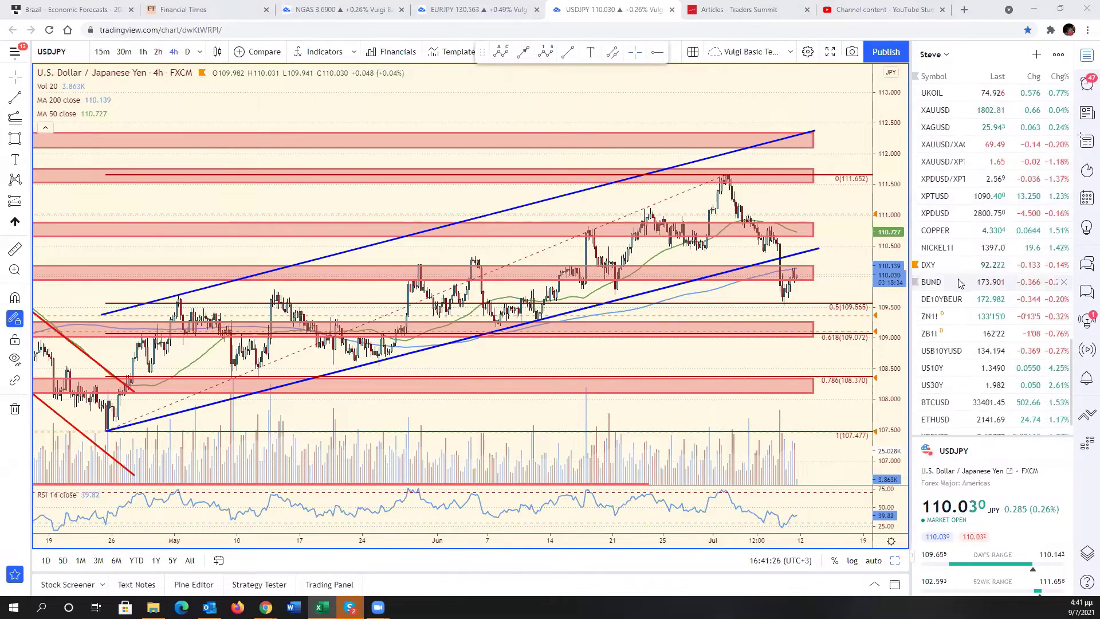
{"action": "left_click", "coordinate": [946, 265]}
{"action": "scroll", "coordinate": [815, 280], "scroll_direction": "up", "scroll_amount": 4}
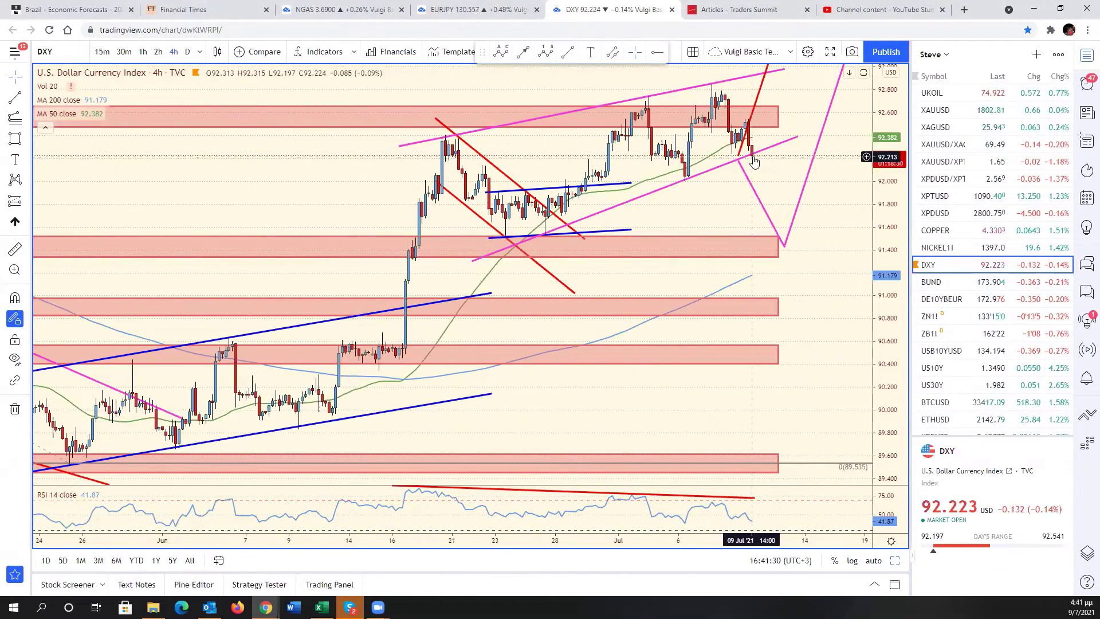
{"action": "left_click_drag", "start_coordinate": [886, 152], "coordinate": [791, 292]}
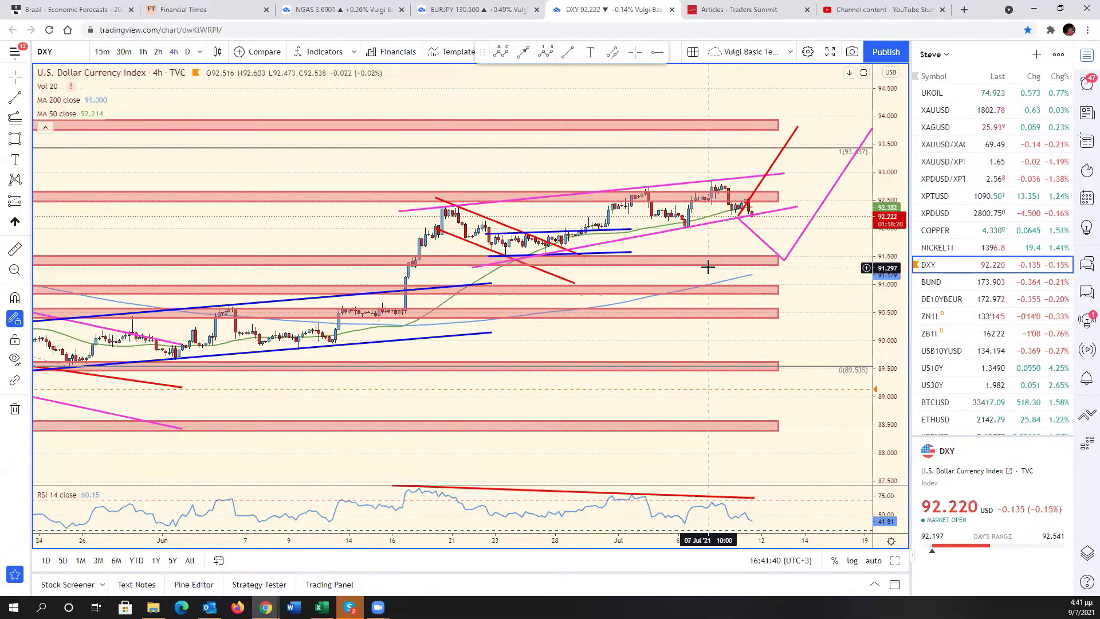
Step: Shift the DXY chart's red projection line up and to the right
{"action": "left_click", "coordinate": [755, 221]}
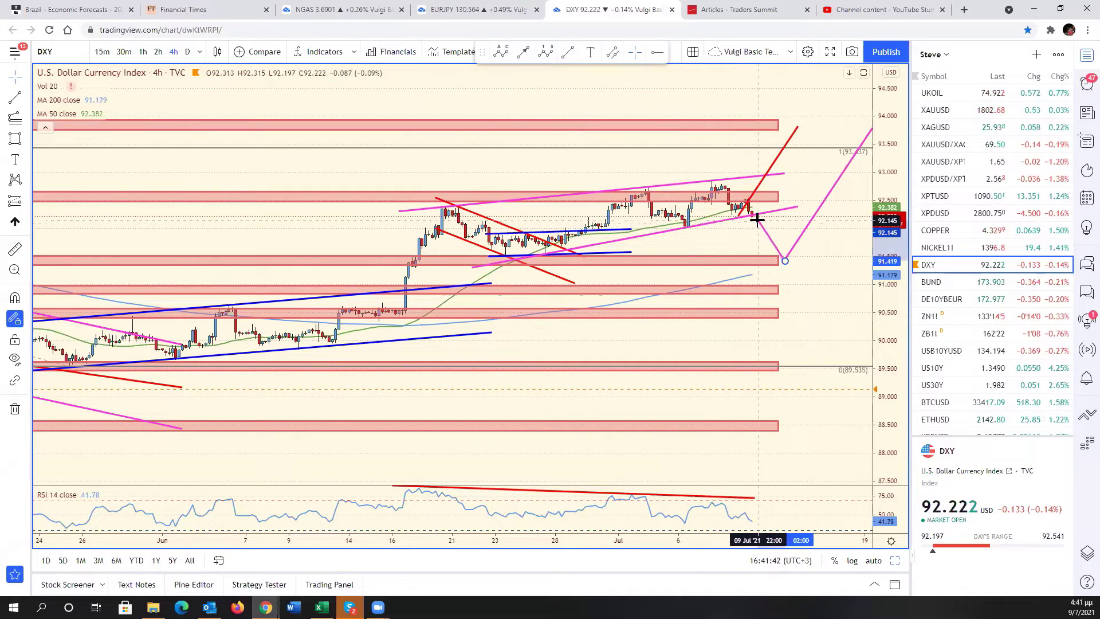
{"action": "left_click_drag", "start_coordinate": [893, 172], "coordinate": [895, 156]}
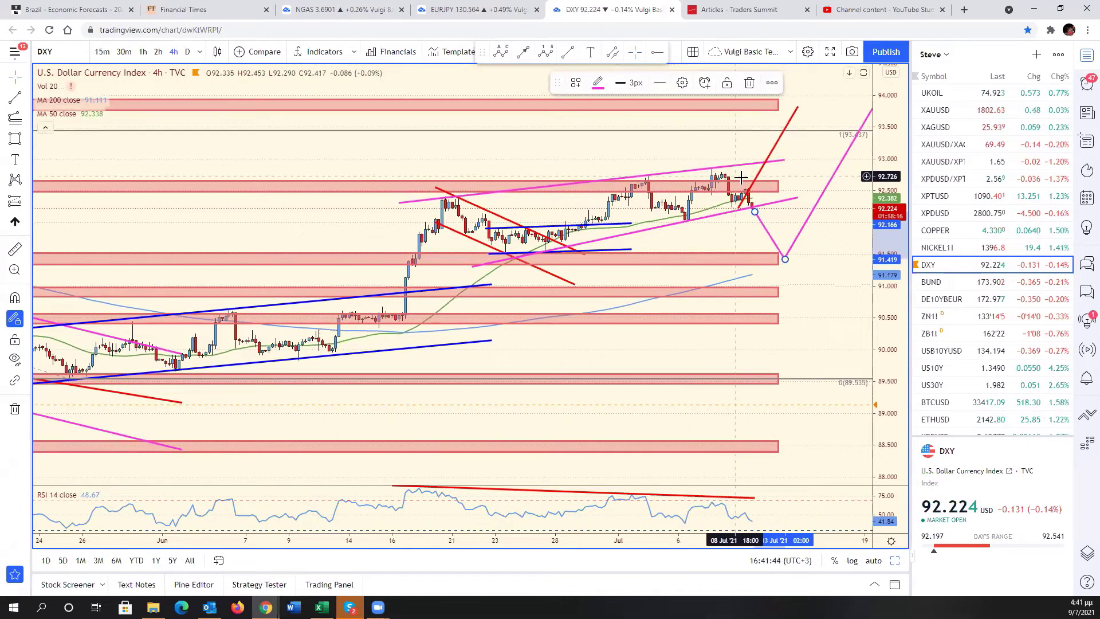
{"action": "left_click_drag", "start_coordinate": [752, 185], "coordinate": [768, 177]}
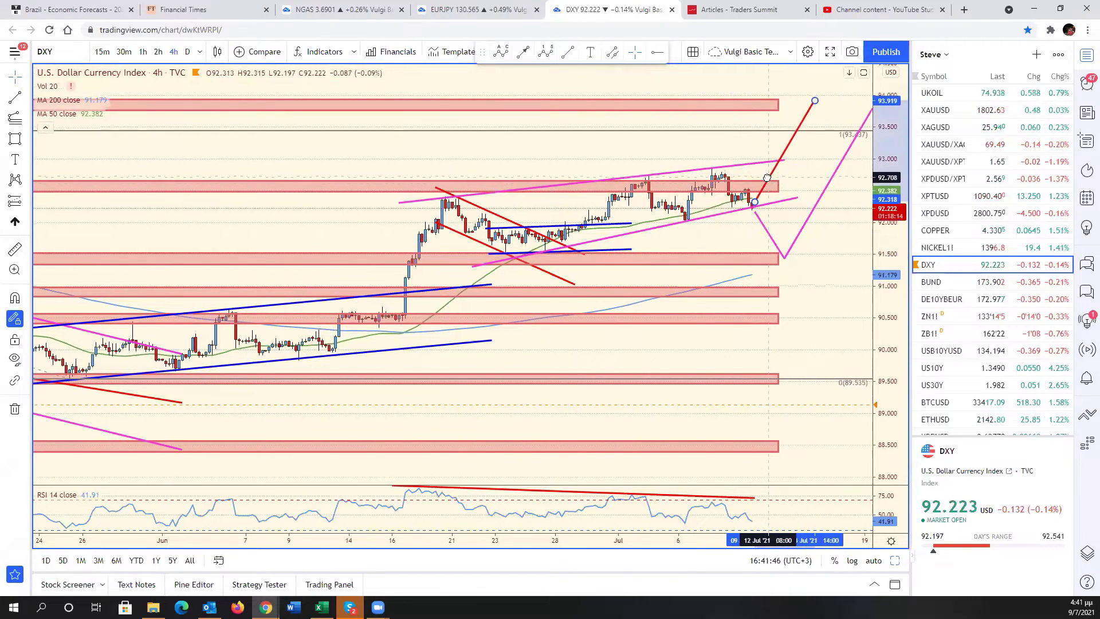
{"action": "left_click", "coordinate": [749, 278]}
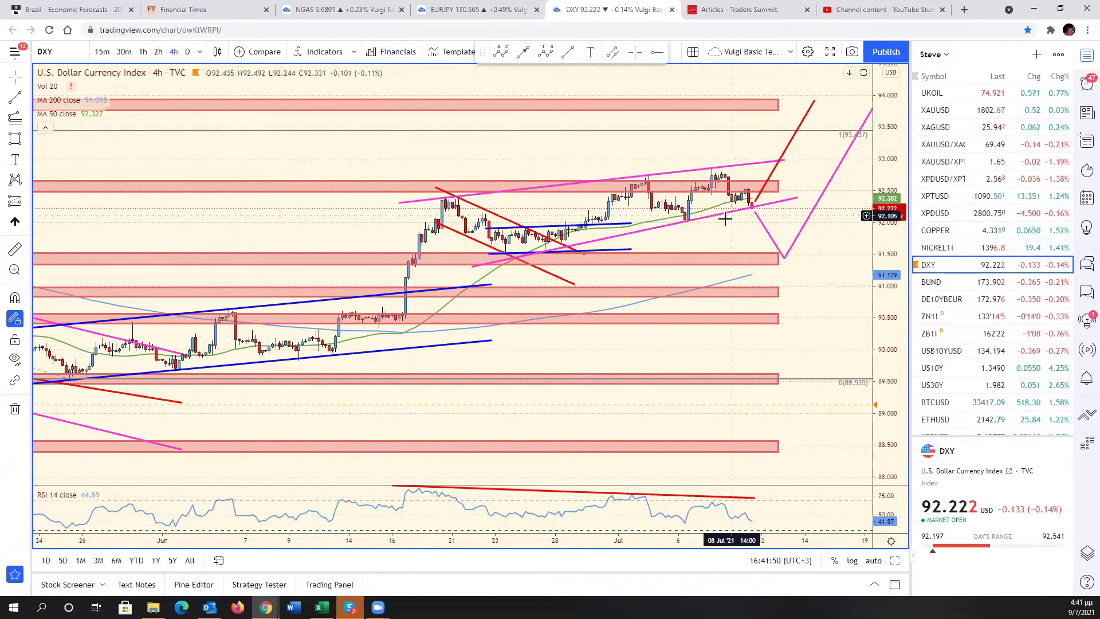
Step: Select the lower pink trend line, pan DXY to earlier history, and restore the six-chart layout
{"action": "left_click", "coordinate": [686, 222]}
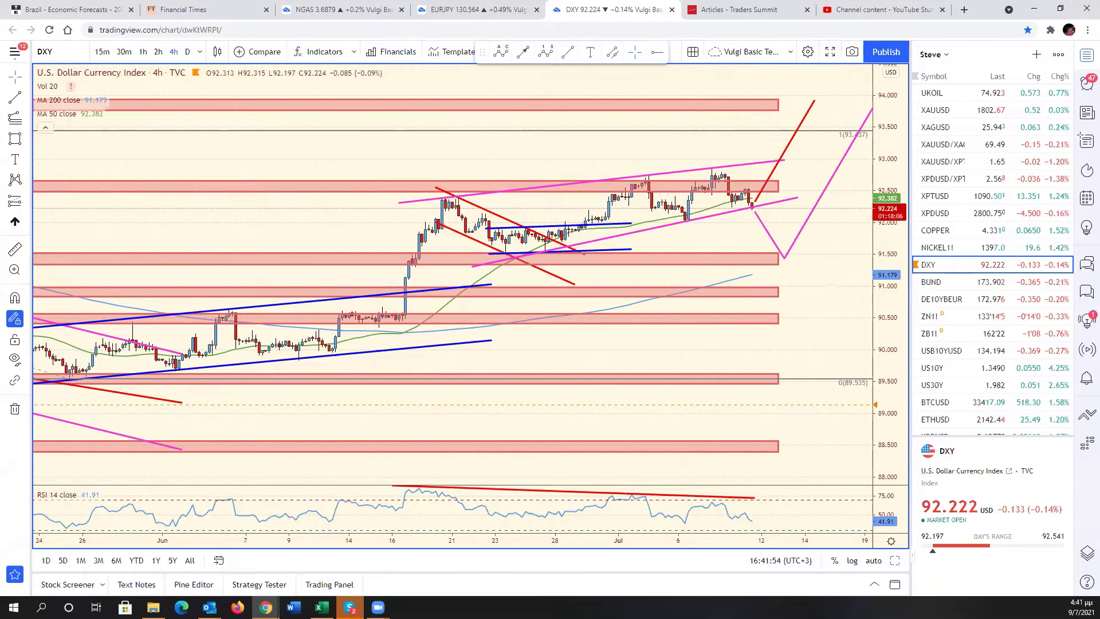
{"action": "key", "text": "alt+Tab"}
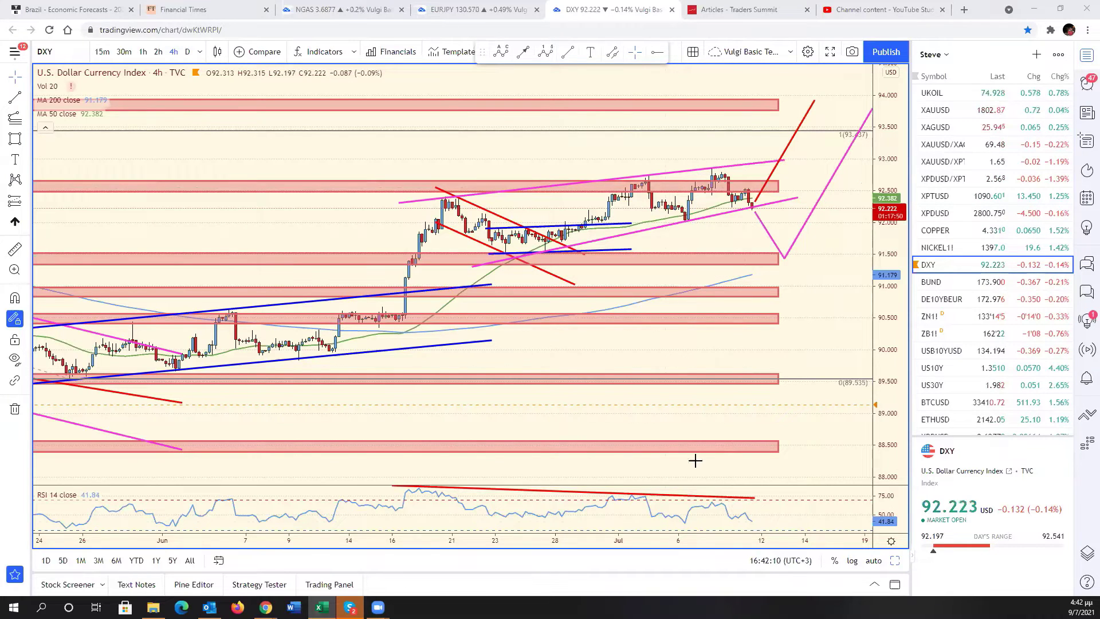
{"action": "left_click_drag", "start_coordinate": [837, 319], "coordinate": [917, 343]}
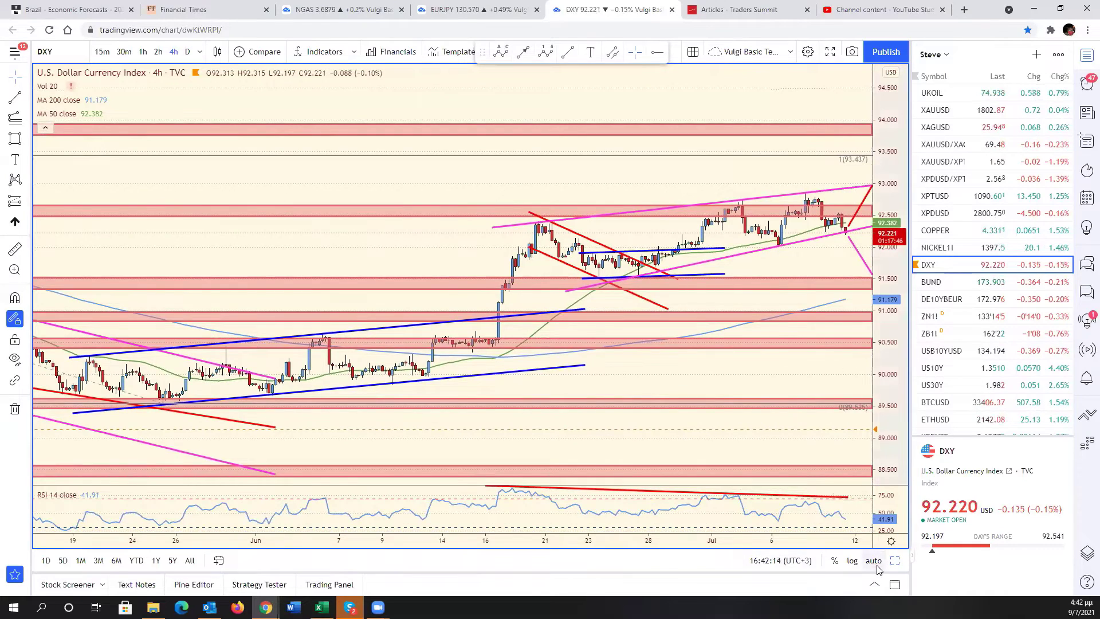
{"action": "left_click", "coordinate": [895, 561]}
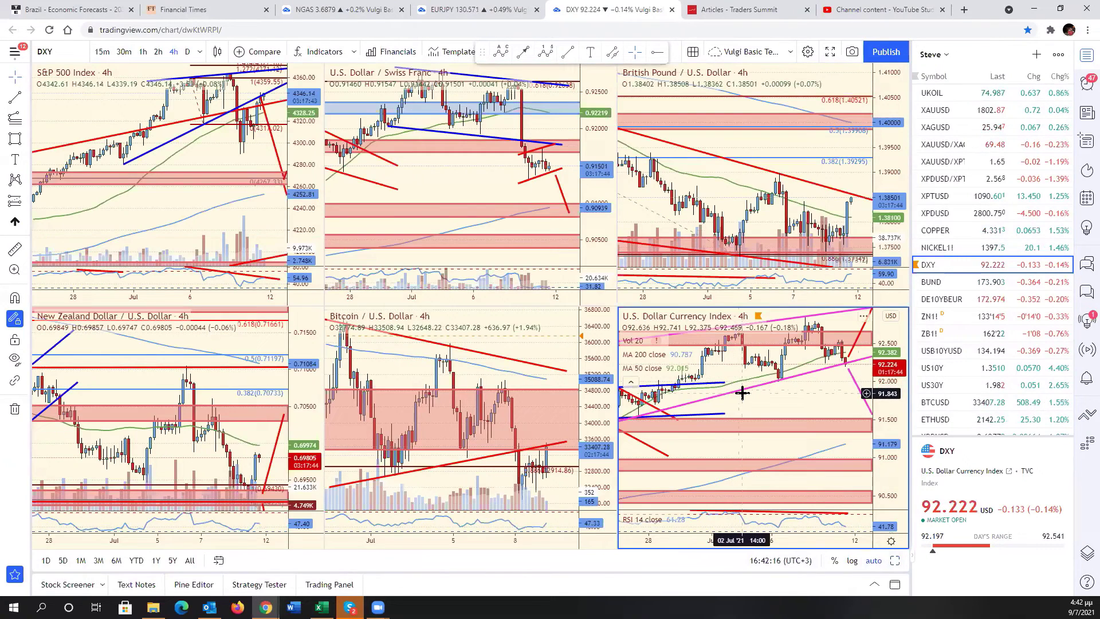
Step: Make the S&P 500 pane the active chart in the six-chart layout
{"action": "left_click", "coordinate": [542, 378]}
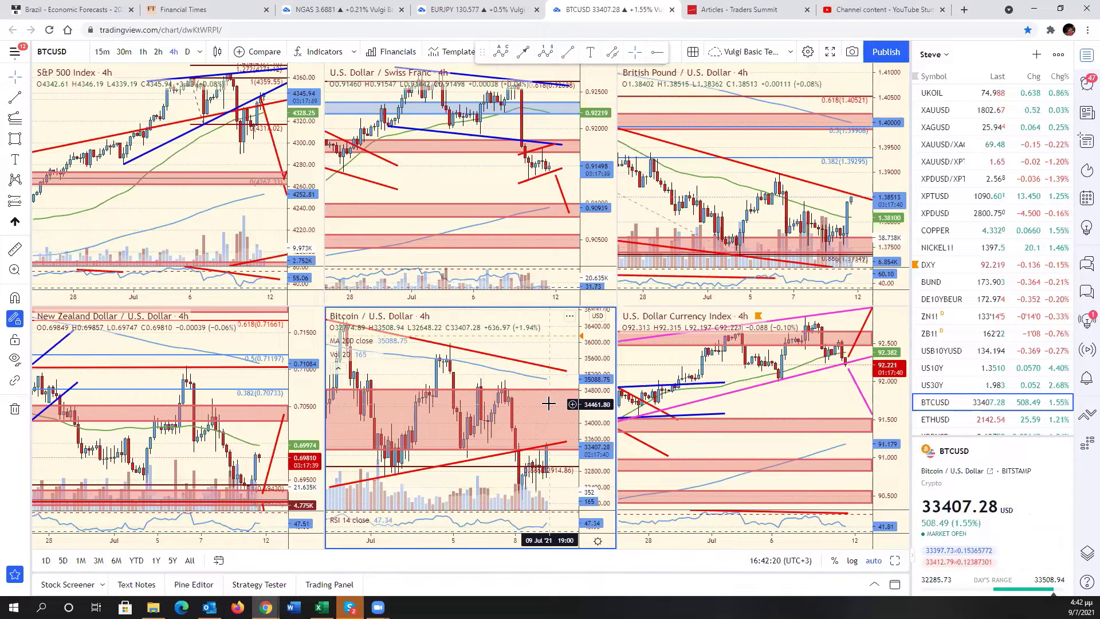
{"action": "left_click", "coordinate": [258, 201]}
Step: Enlarge the S&P 500 chart and rescale it to show 3940–4480, down to the 0.786 Fibonacci level
{"action": "left_click", "coordinate": [894, 560]}
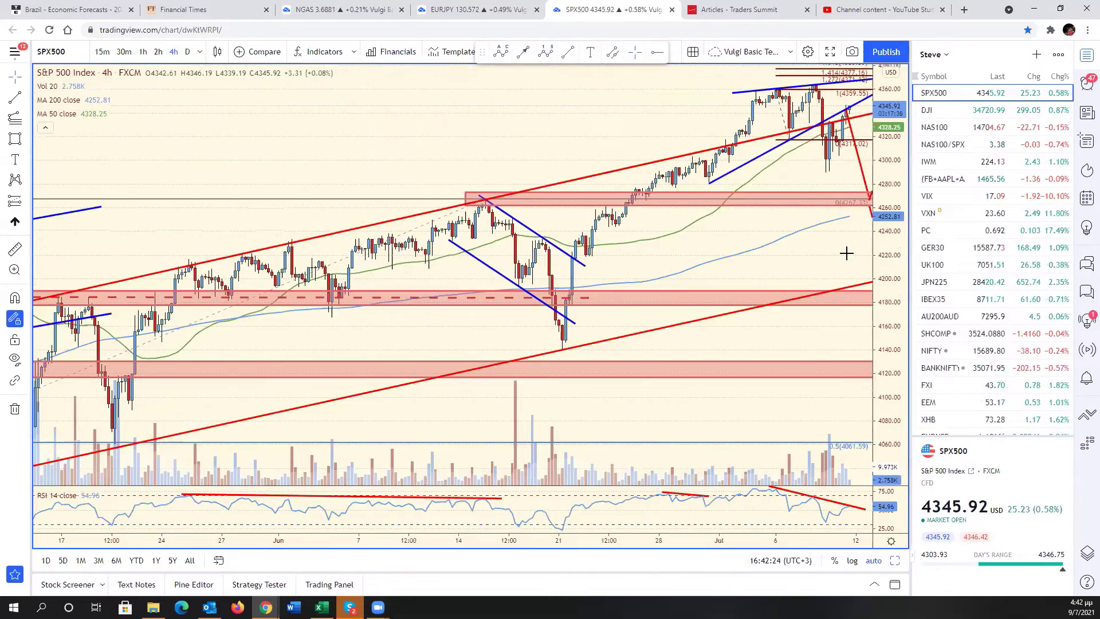
{"action": "left_click_drag", "start_coordinate": [845, 251], "coordinate": [717, 264]}
{"action": "left_click_drag", "start_coordinate": [887, 349], "coordinate": [887, 404]}
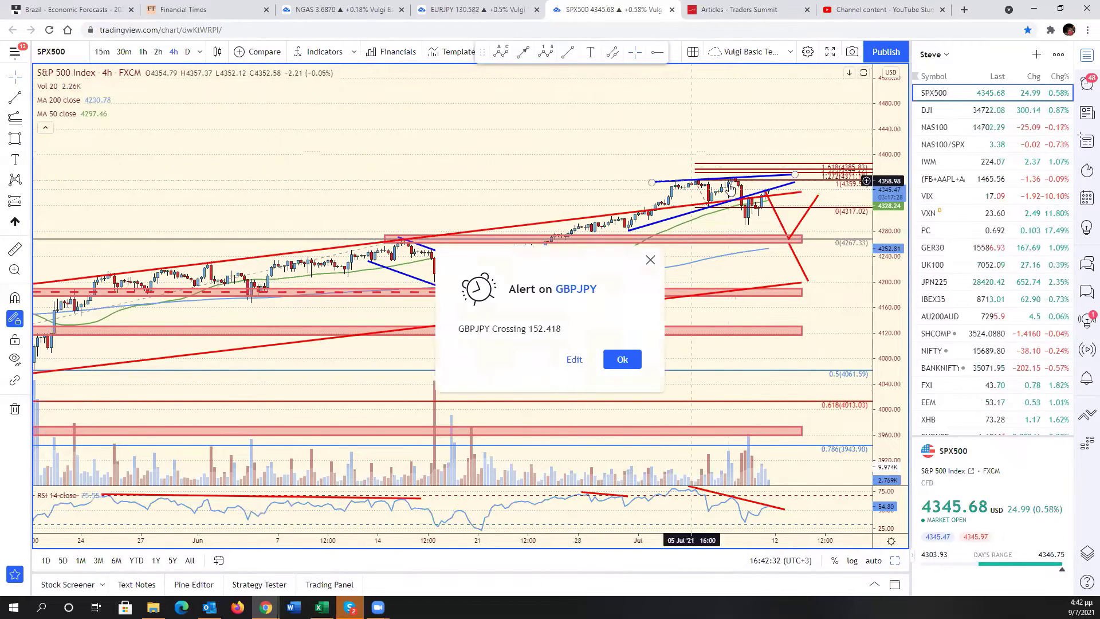
Step: Dismiss the GBPJPY 152.418 crossing alert with Ok
{"action": "left_click", "coordinate": [624, 358]}
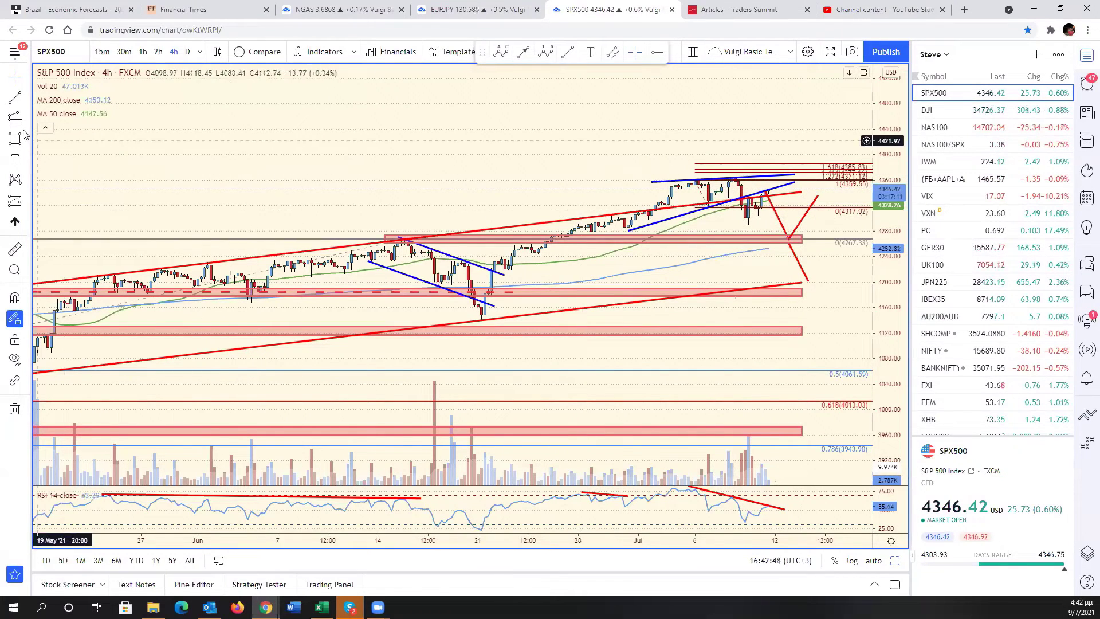
Step: Draw a pink trend line from the early-July high to the 4270 zone, then bring up the Excel Bias Chart
{"action": "left_click", "coordinate": [671, 190]}
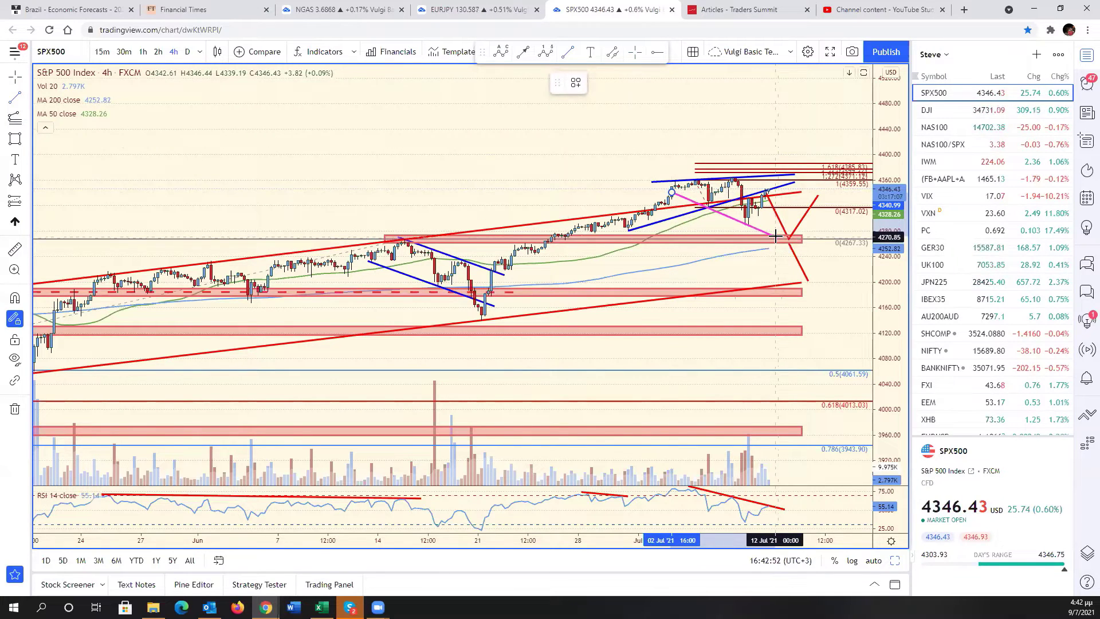
{"action": "left_click", "coordinate": [775, 235]}
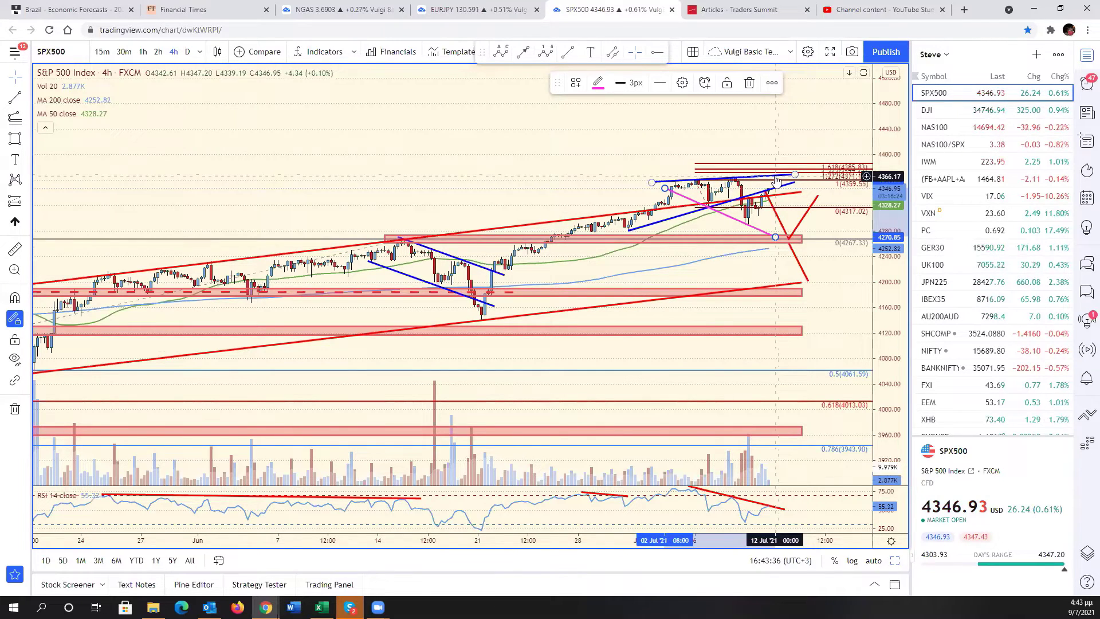
{"action": "key", "text": "alt+Tab"}
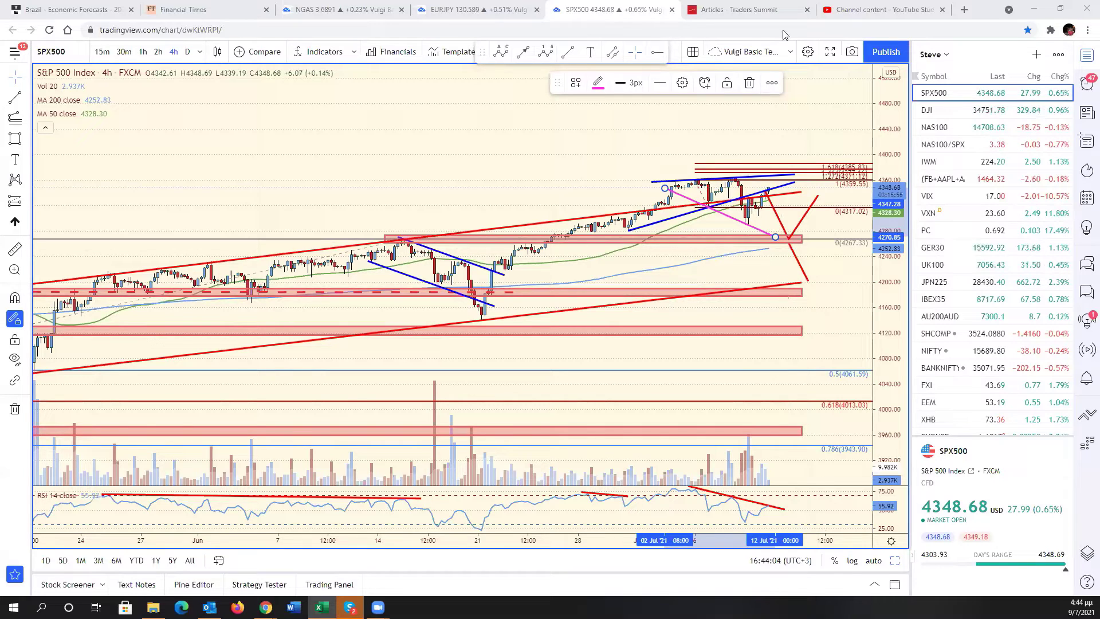
{"action": "key", "text": "alt+Tab"}
{"action": "left_click_drag", "start_coordinate": [1024, 281], "coordinate": [1024, 279]}
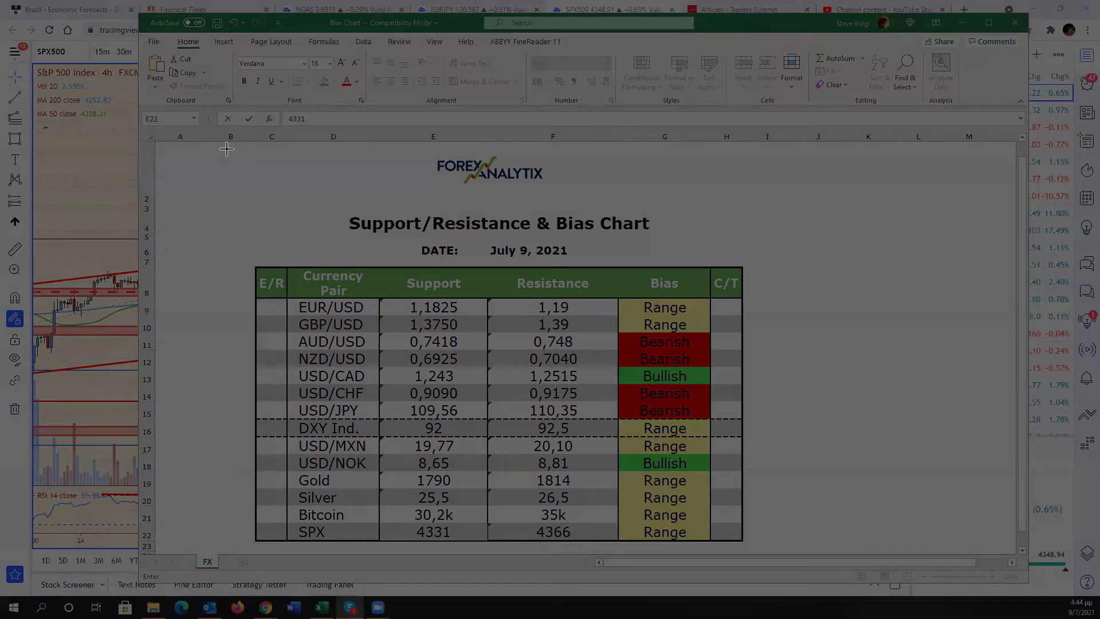
Step: Snip the Support/Resistance & Bias Chart table and return to the S&P 500 chart
{"action": "left_click_drag", "start_coordinate": [374, 359], "coordinate": [762, 550]}
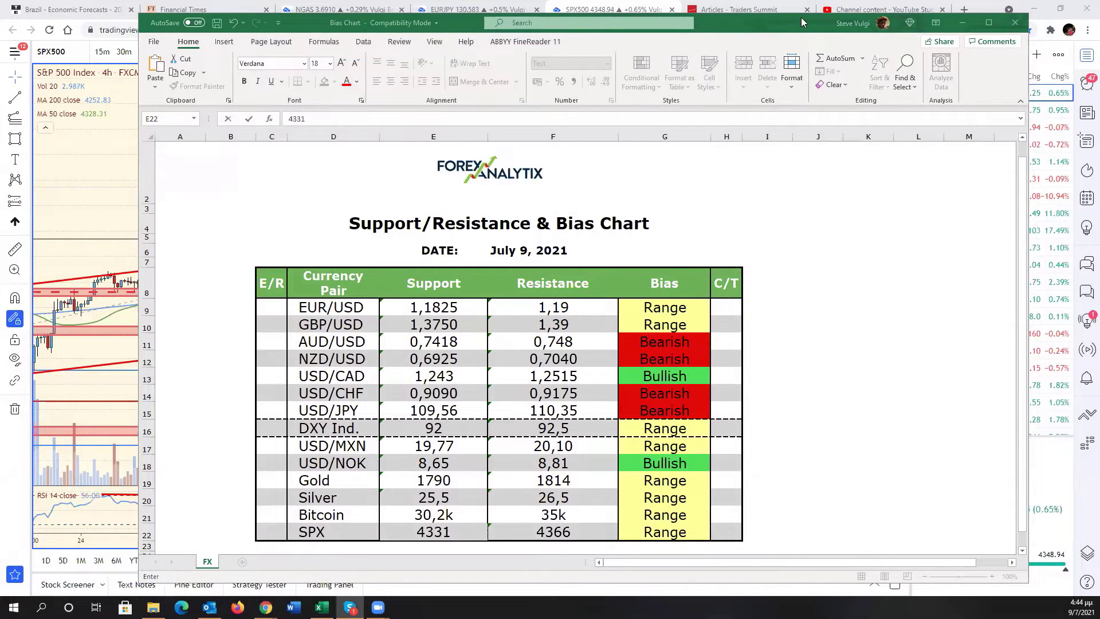
{"action": "key", "text": "alt+Tab"}
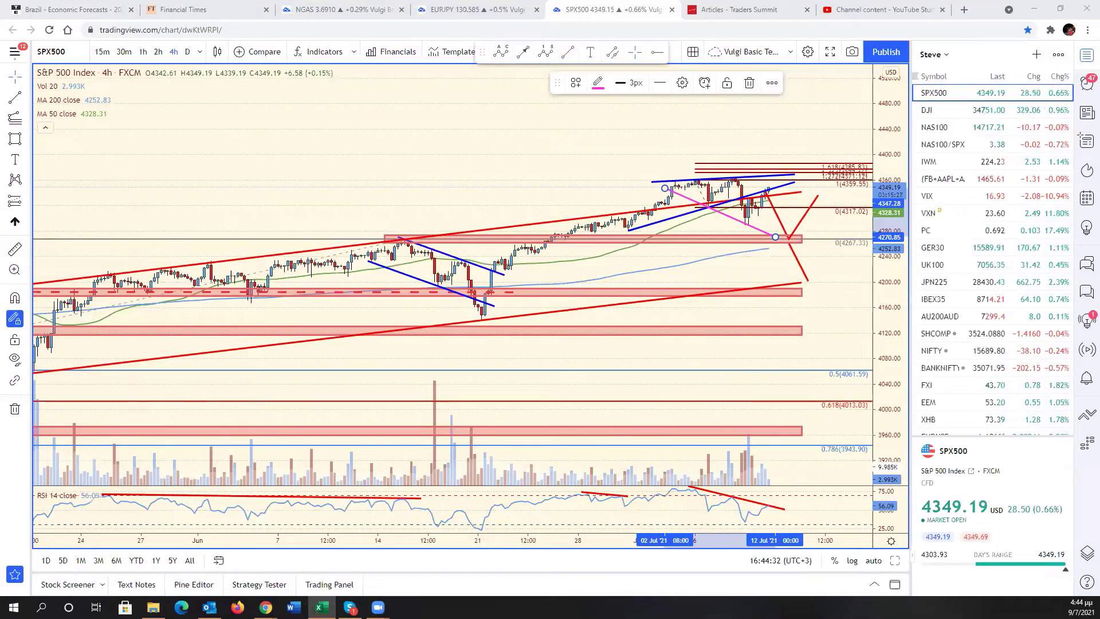
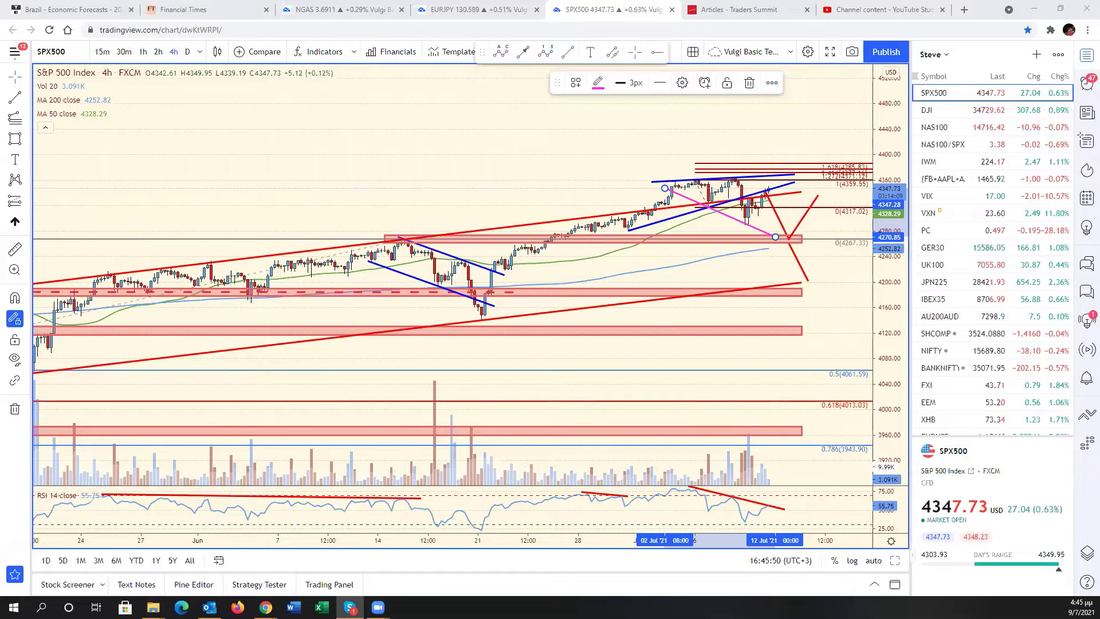
Step: Load West Texas Oil (WTICOUSD) into the Bitcoin pane and show it full size
{"action": "left_click", "coordinate": [846, 323]}
{"action": "scroll", "coordinate": [846, 327], "scroll_direction": "left", "scroll_amount": 3}
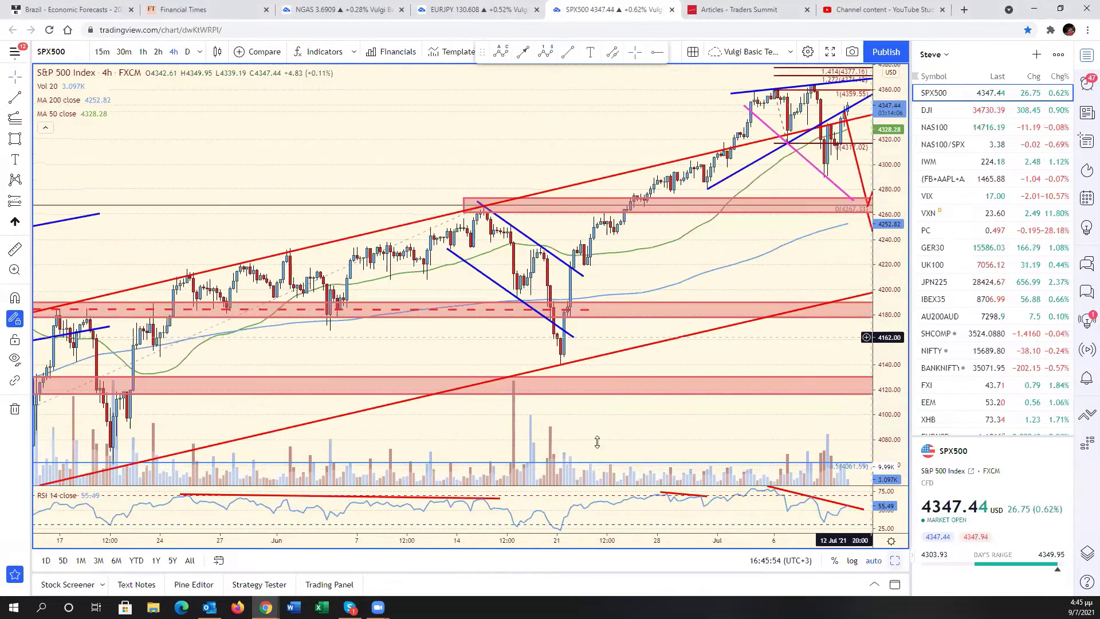
{"action": "key", "text": "alt+Return"}
{"action": "left_click", "coordinate": [598, 385]}
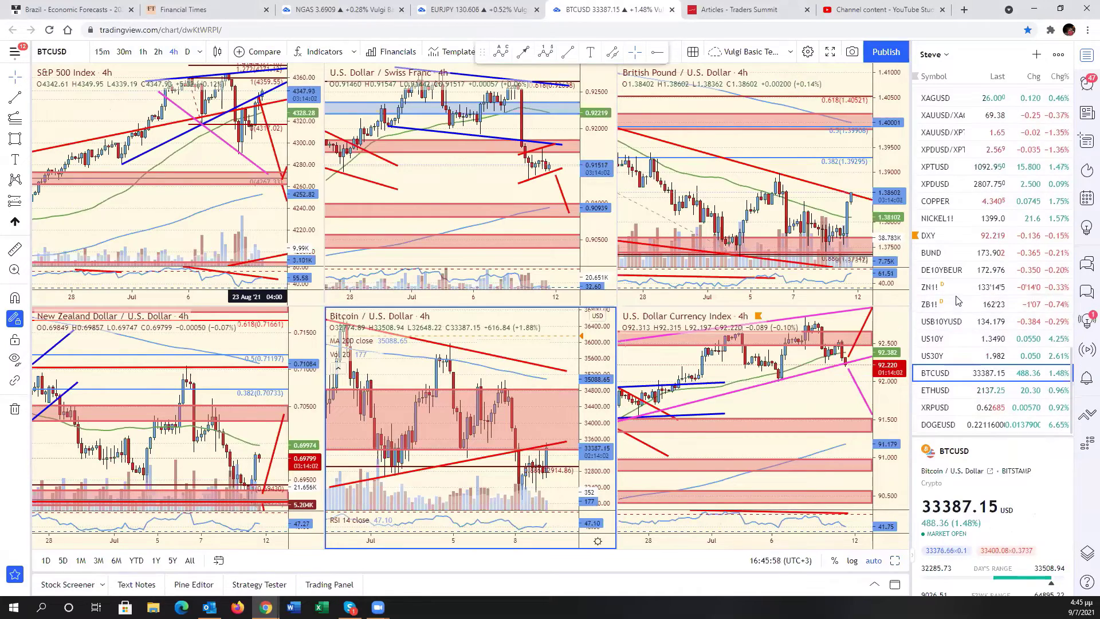
{"action": "scroll", "coordinate": [957, 281], "scroll_direction": "up", "scroll_amount": 4}
{"action": "left_click", "coordinate": [945, 239]}
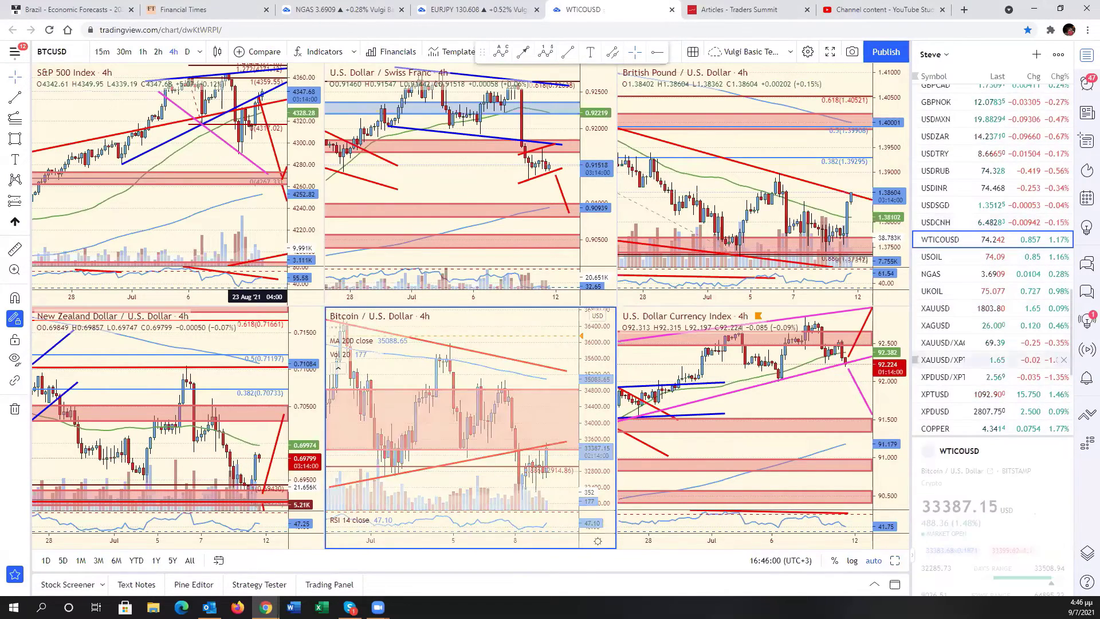
{"action": "key", "text": "alt+Return"}
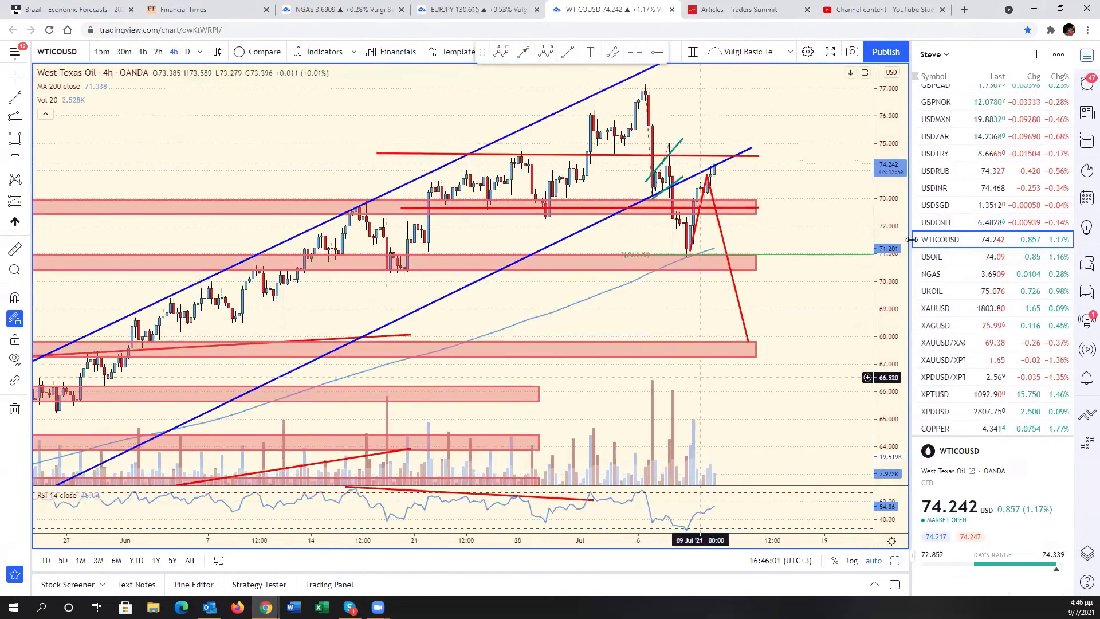
{"action": "scroll", "coordinate": [733, 393], "scroll_direction": "down", "scroll_amount": 3}
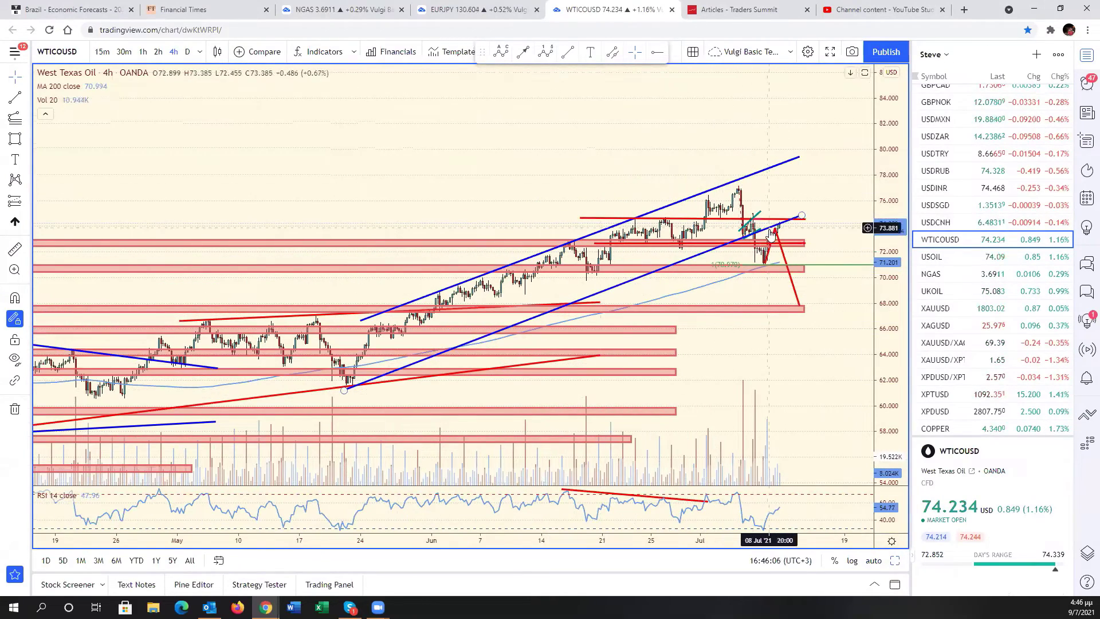
Step: Check the oil chart's red horizontal resistance line, then load Natural Gas (NGAS)
{"action": "left_click", "coordinate": [598, 219]}
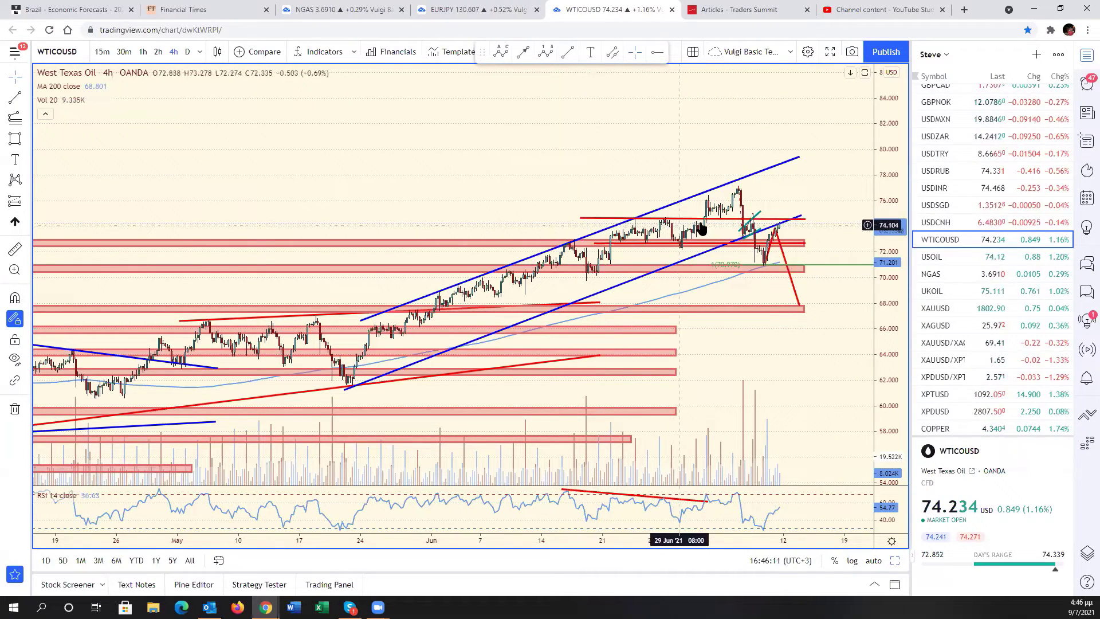
{"action": "left_click", "coordinate": [643, 222]}
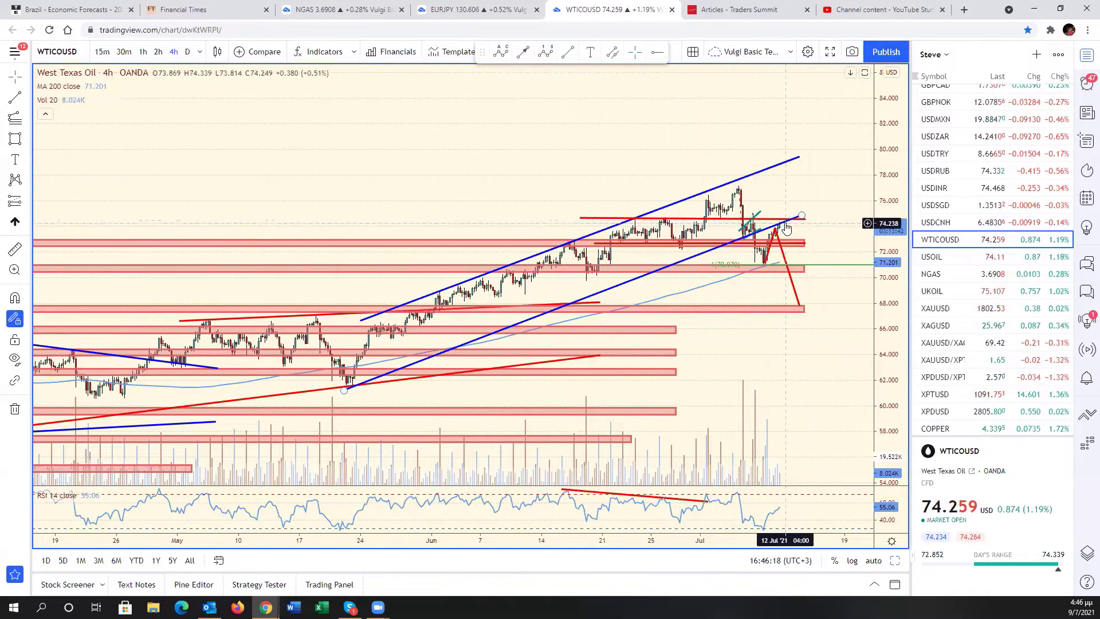
{"action": "scroll", "coordinate": [779, 230], "scroll_direction": "up", "scroll_amount": 1}
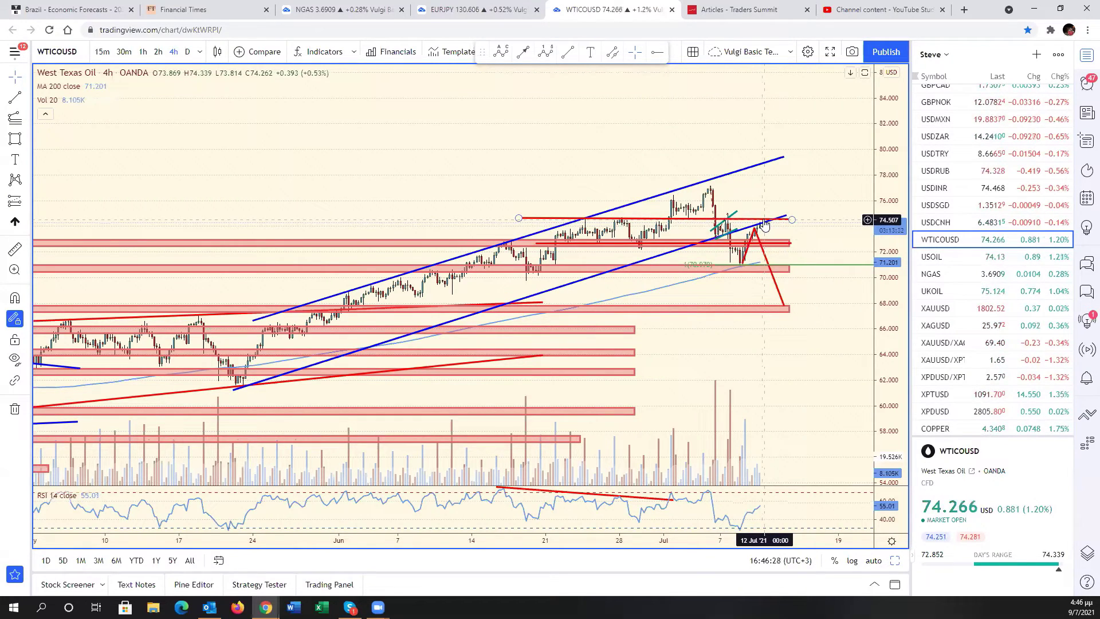
{"action": "scroll", "coordinate": [765, 225], "scroll_direction": "up", "scroll_amount": 2}
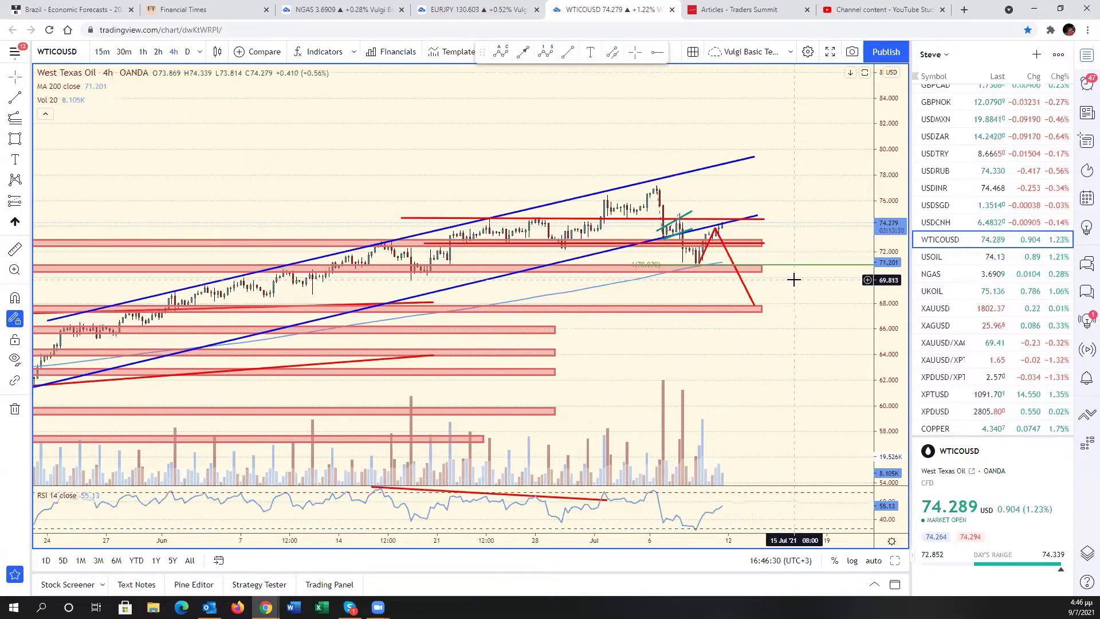
{"action": "scroll", "coordinate": [793, 279], "scroll_direction": "up", "scroll_amount": 1}
{"action": "left_click", "coordinate": [952, 276]}
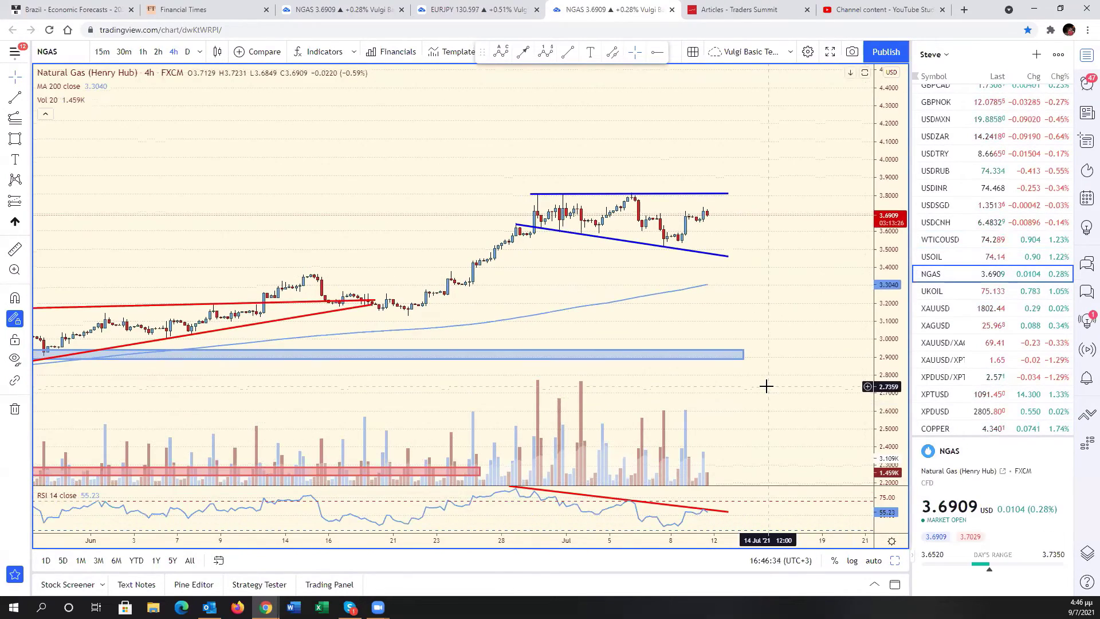
Step: Extend the blue support zone and red volume zone further right, then reposition the view
{"action": "scroll", "coordinate": [767, 386], "scroll_direction": "down", "scroll_amount": 2}
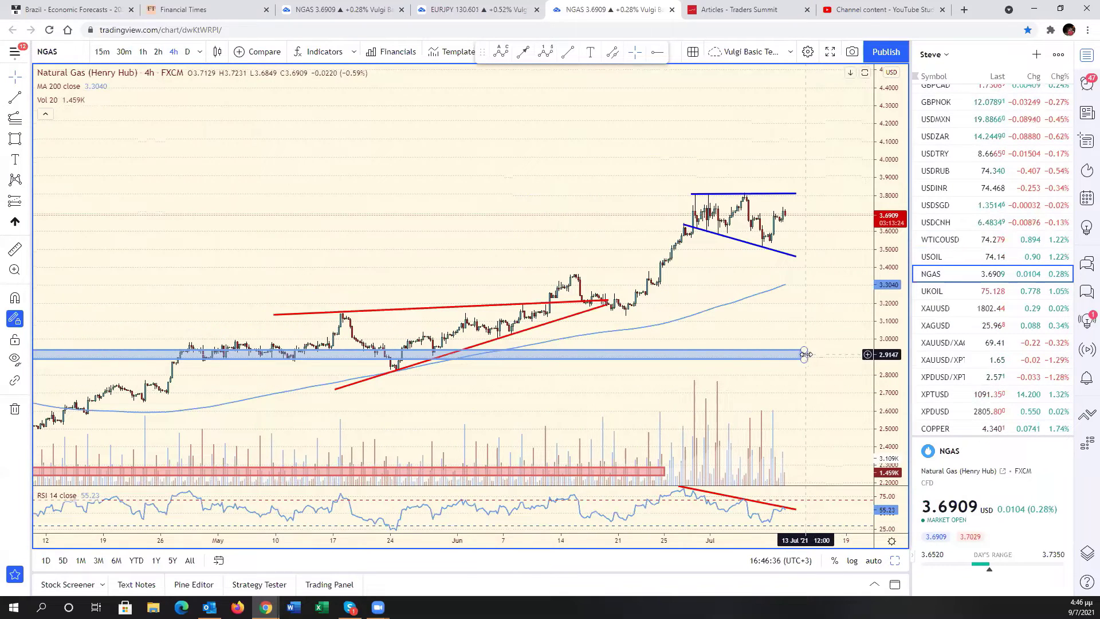
{"action": "left_click_drag", "start_coordinate": [805, 355], "coordinate": [858, 354]}
{"action": "left_click_drag", "start_coordinate": [665, 468], "coordinate": [838, 462]}
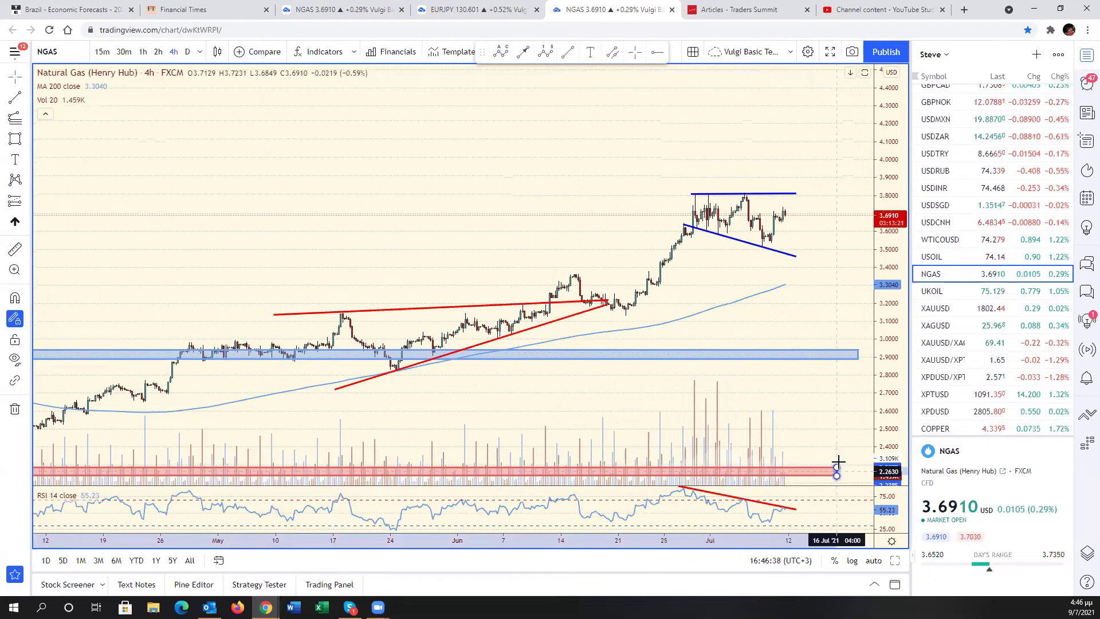
{"action": "left_click_drag", "start_coordinate": [803, 413], "coordinate": [781, 364]}
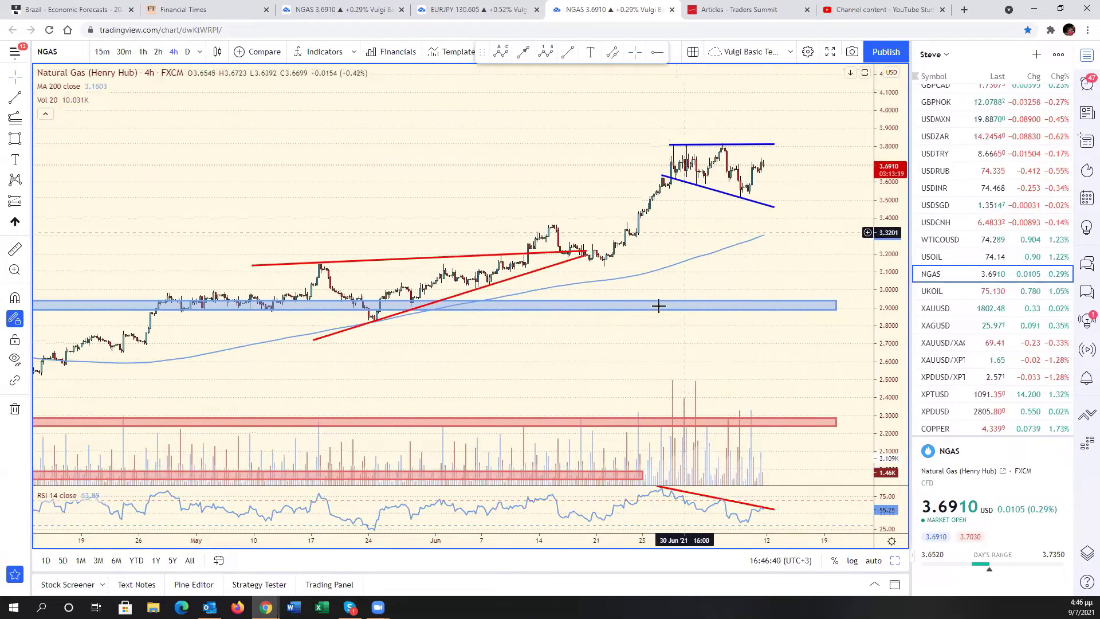
{"action": "left_click_drag", "start_coordinate": [754, 185], "coordinate": [741, 223]}
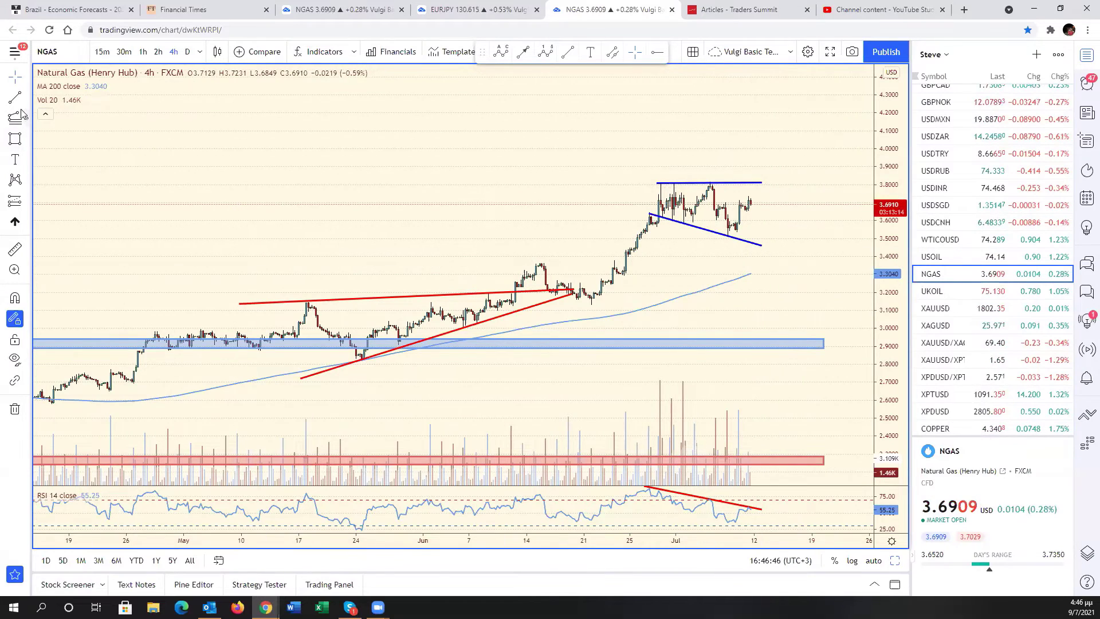
Step: Draw a red projected path dipping to the lower wedge line, then rising to a new high
{"action": "left_click", "coordinate": [752, 202]}
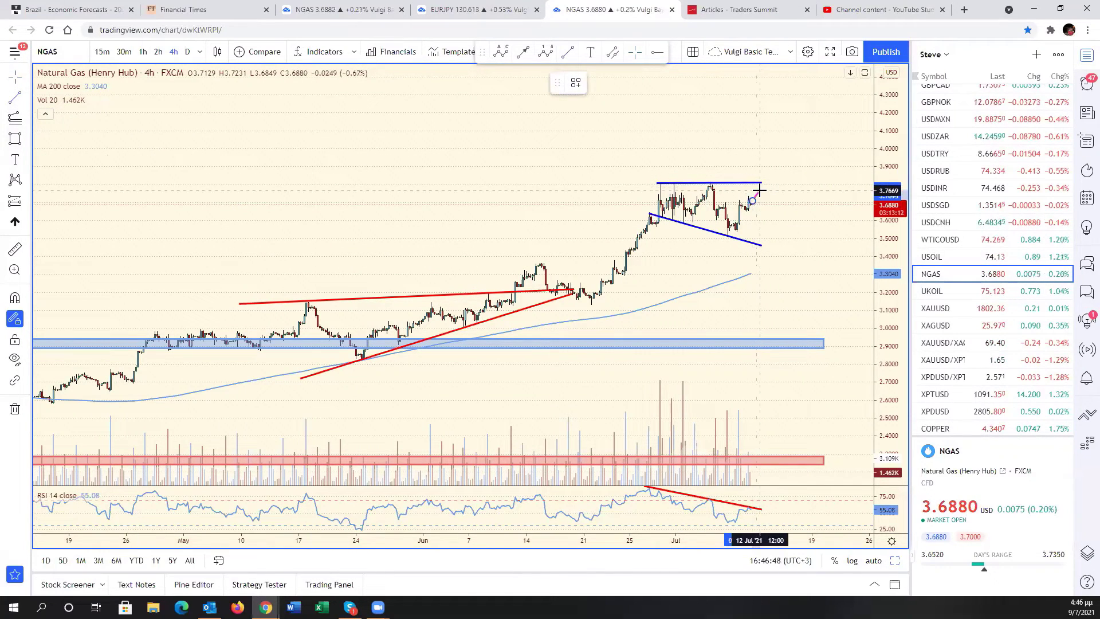
{"action": "left_click", "coordinate": [760, 188]}
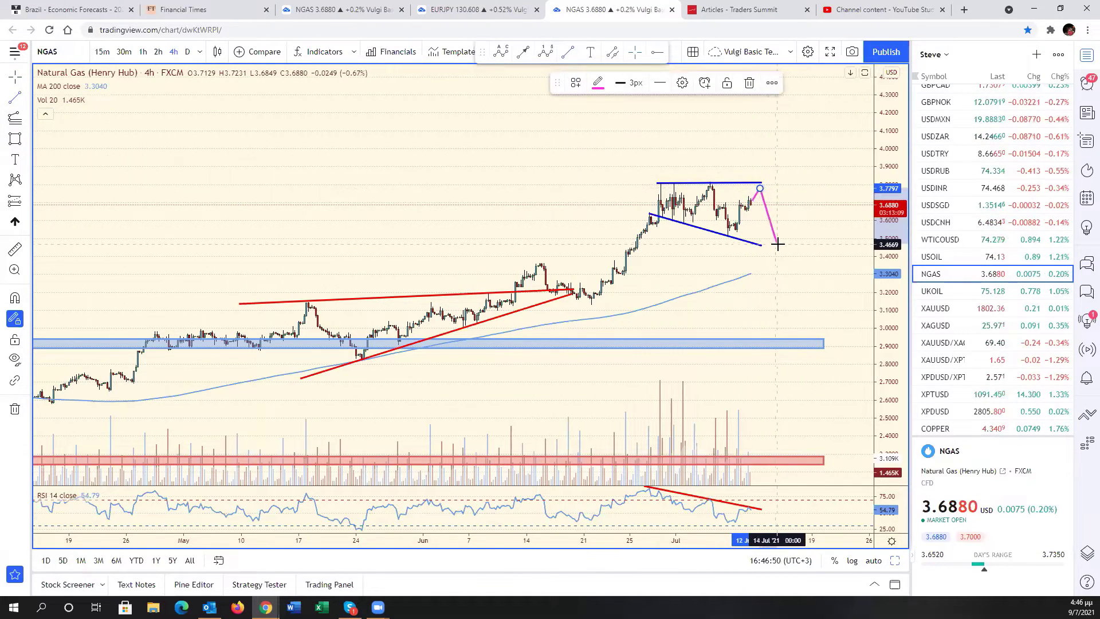
{"action": "double_click", "coordinate": [775, 238]}
{"action": "left_click", "coordinate": [597, 83]}
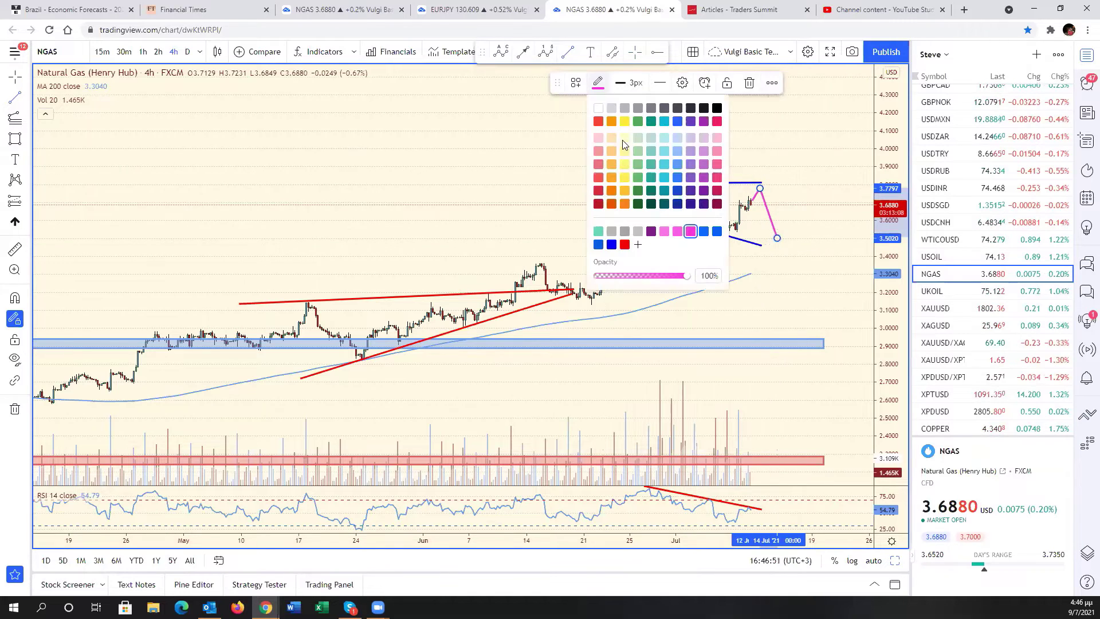
{"action": "left_click", "coordinate": [627, 247]}
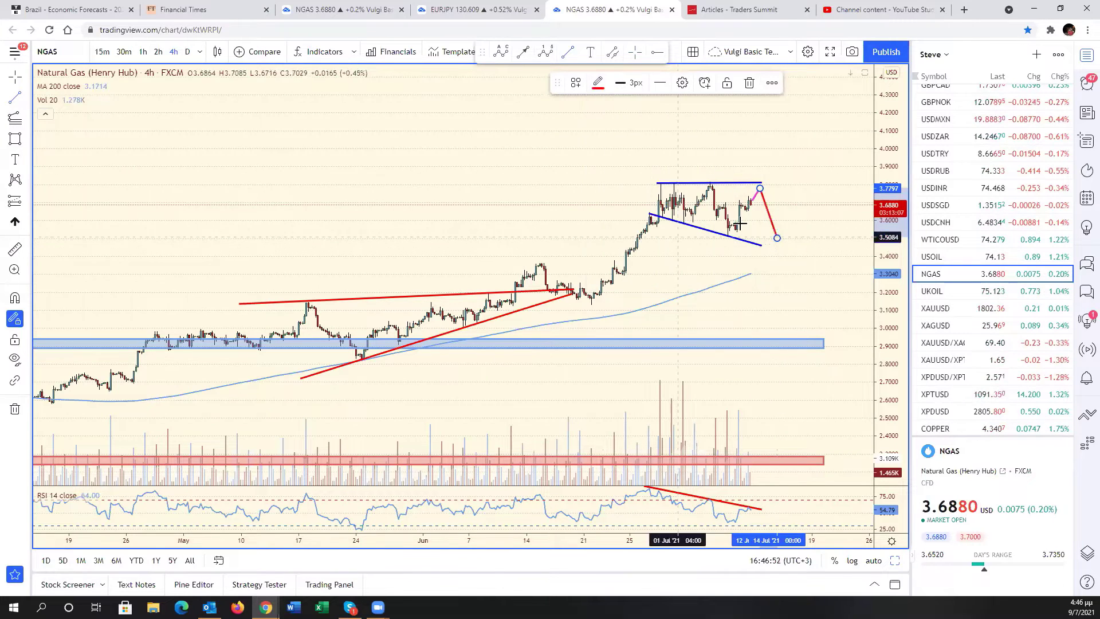
{"action": "left_click", "coordinate": [597, 83]}
{"action": "left_click", "coordinate": [624, 246]}
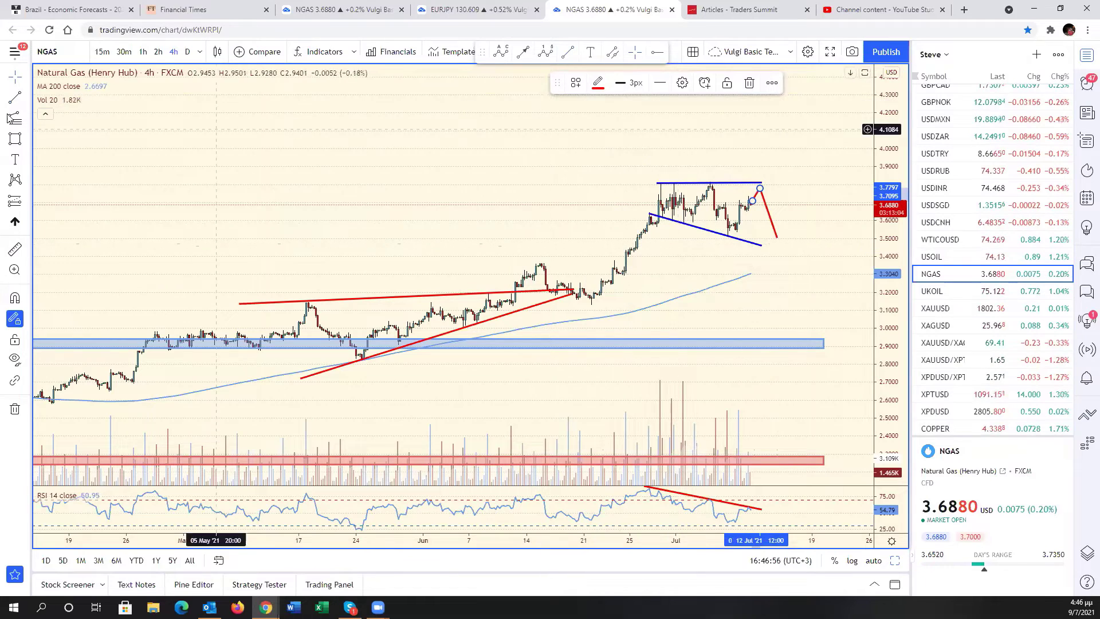
{"action": "left_click", "coordinate": [815, 248]}
{"action": "left_click", "coordinate": [777, 238]}
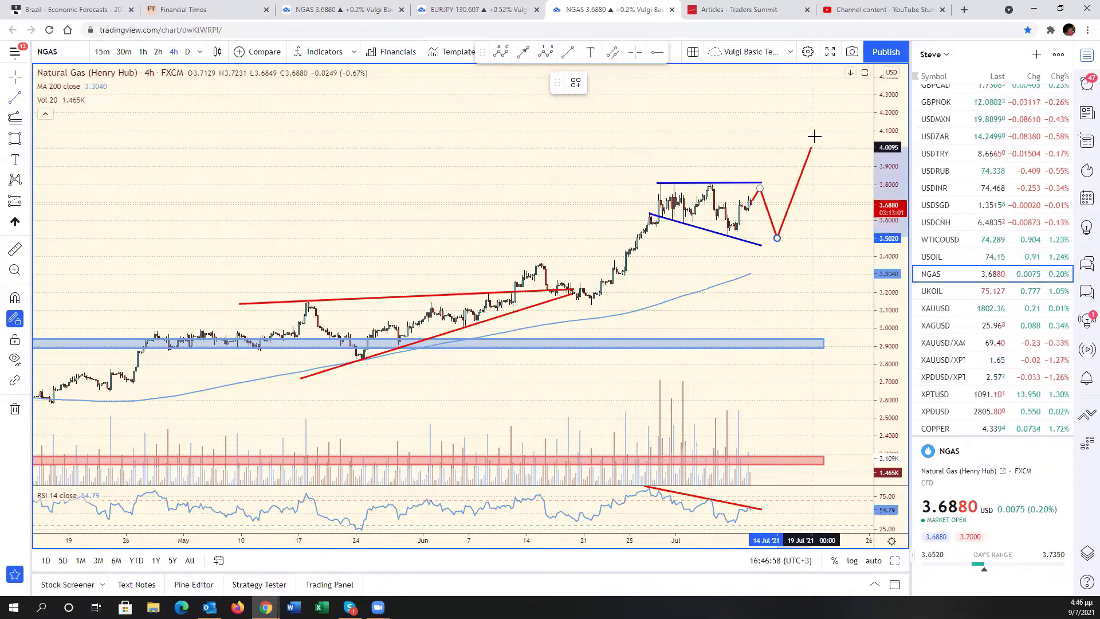
{"action": "double_click", "coordinate": [824, 133]}
Step: Extend the wedge's top and lower blue trendlines to the right
{"action": "left_click_drag", "start_coordinate": [761, 184], "coordinate": [815, 184]}
{"action": "left_click", "coordinate": [762, 245]}
{"action": "left_click_drag", "start_coordinate": [762, 246], "coordinate": [817, 256]}
Step: Show the daily Natural Gas chart full size with a compressed price scale
{"action": "left_click", "coordinate": [341, 7]}
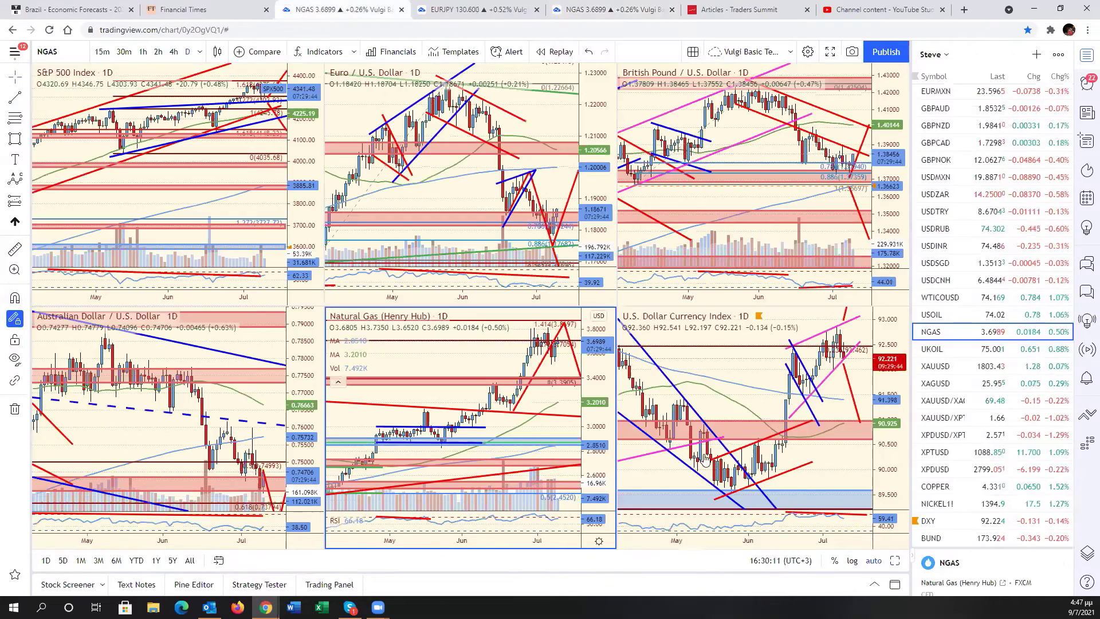
{"action": "left_click", "coordinate": [895, 561]}
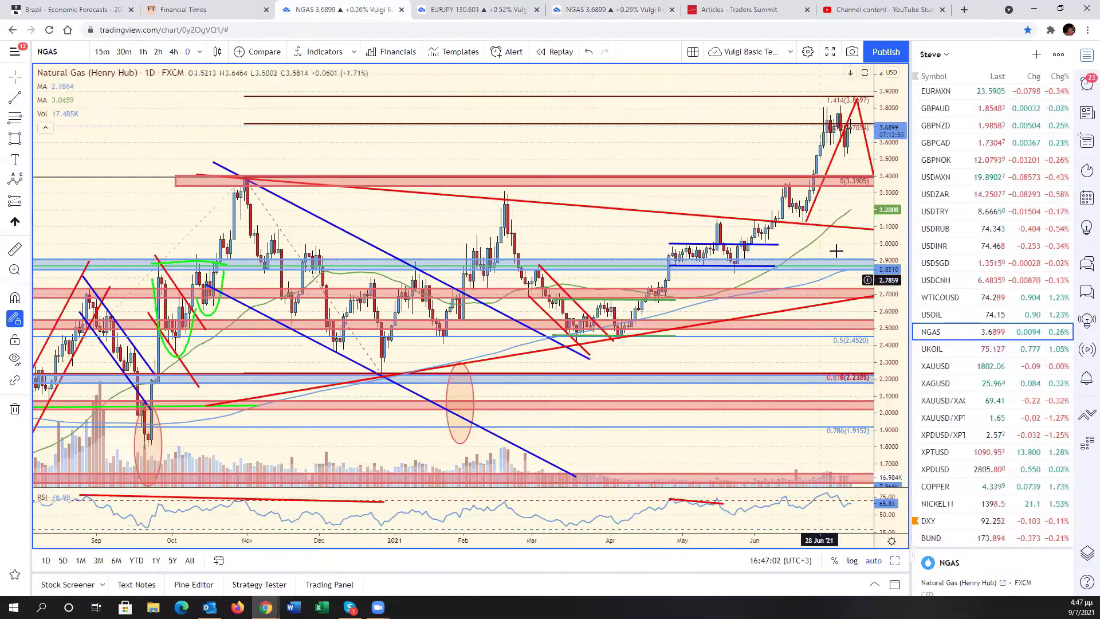
{"action": "scroll", "coordinate": [835, 230], "scroll_direction": "down", "scroll_amount": 1}
{"action": "left_click_drag", "start_coordinate": [875, 372], "coordinate": [805, 241]}
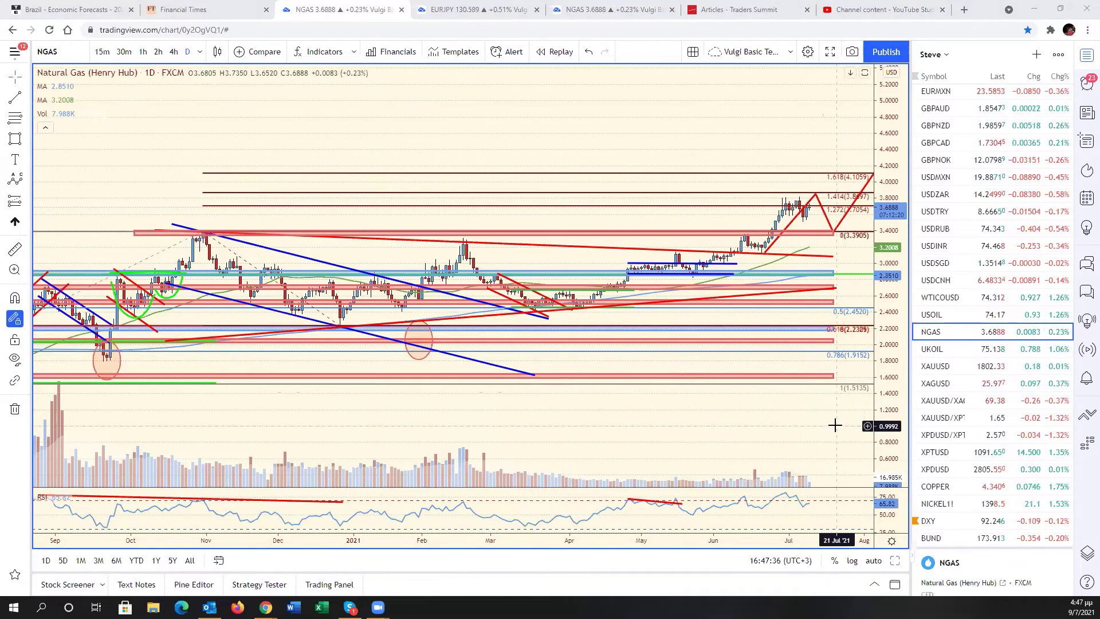
{"action": "left_click_drag", "start_coordinate": [835, 425], "coordinate": [880, 426]}
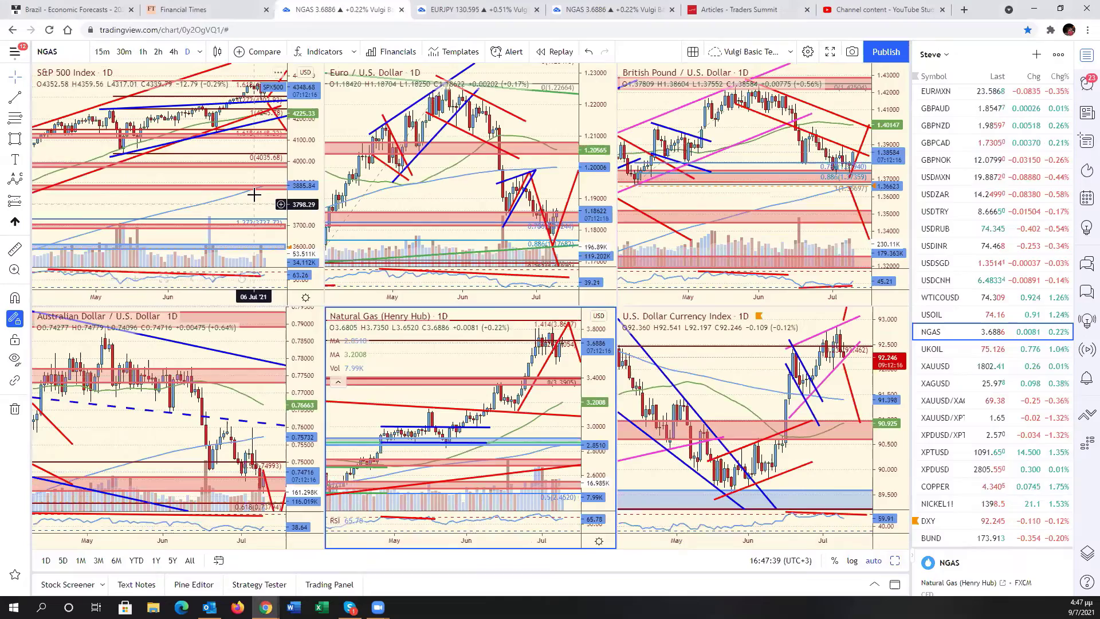
Step: Expand the S&P 500 pane and compress its scale to reveal higher levels
{"action": "left_click", "coordinate": [254, 195]}
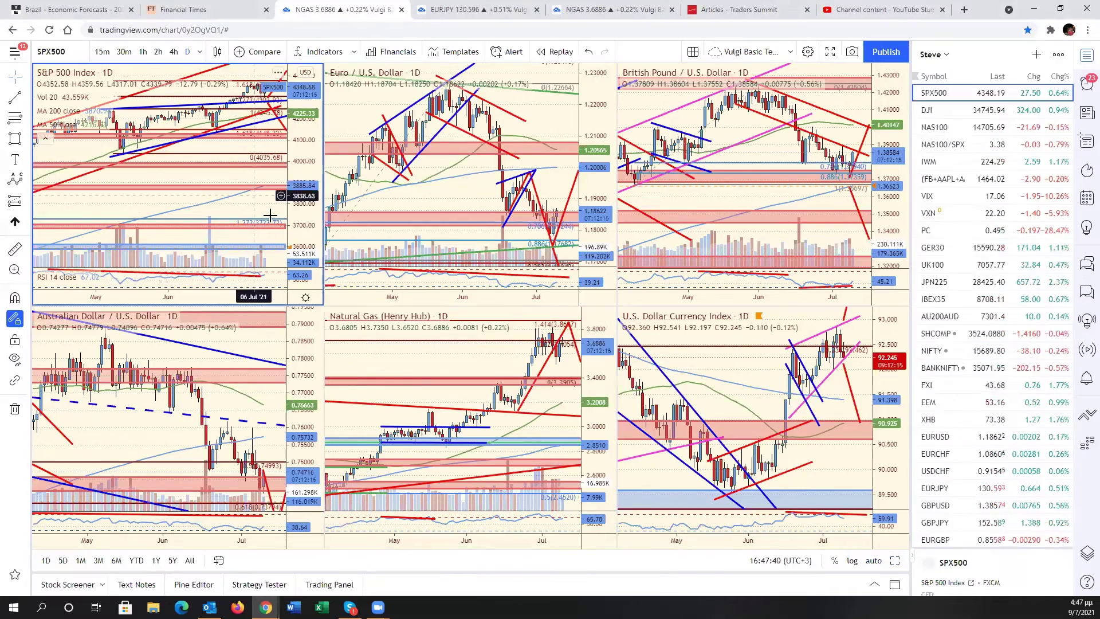
{"action": "left_click", "coordinate": [896, 561]}
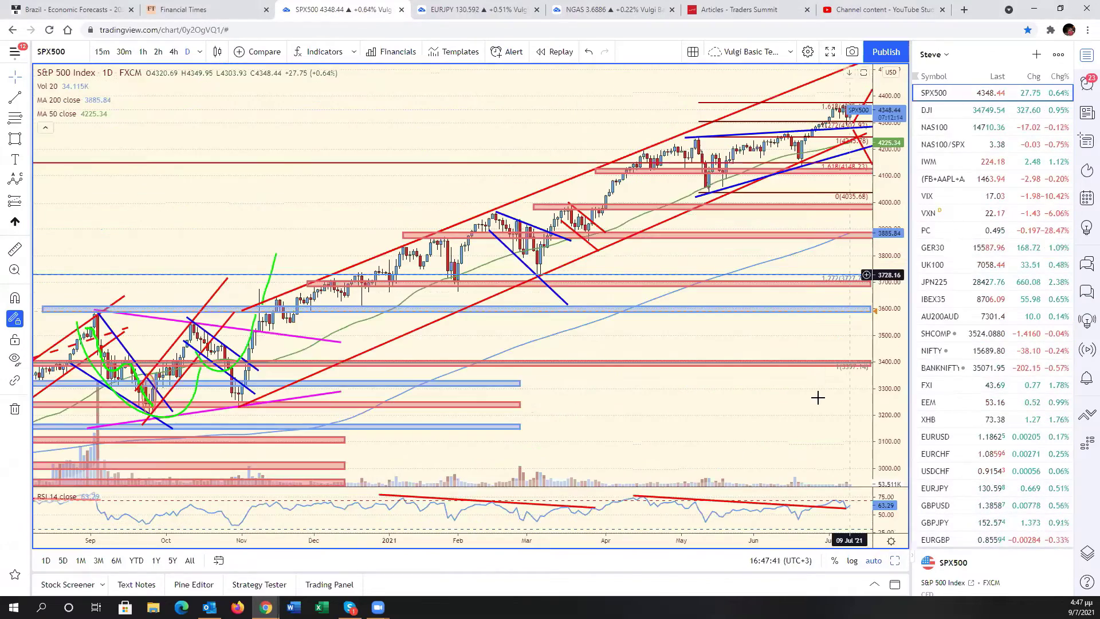
{"action": "left_click_drag", "start_coordinate": [904, 275], "coordinate": [871, 444]}
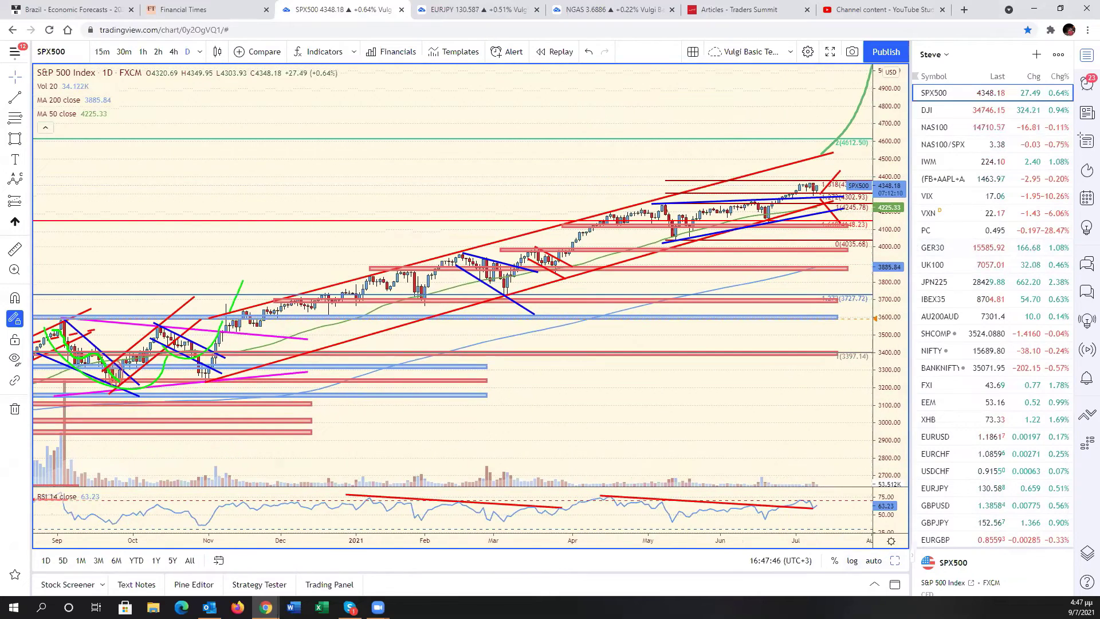
Step: Load FedEx (FDX) and compress its price scale to 100–400 with room on the right
{"action": "left_click", "coordinate": [52, 51]}
{"action": "type", "text": "FDX"}
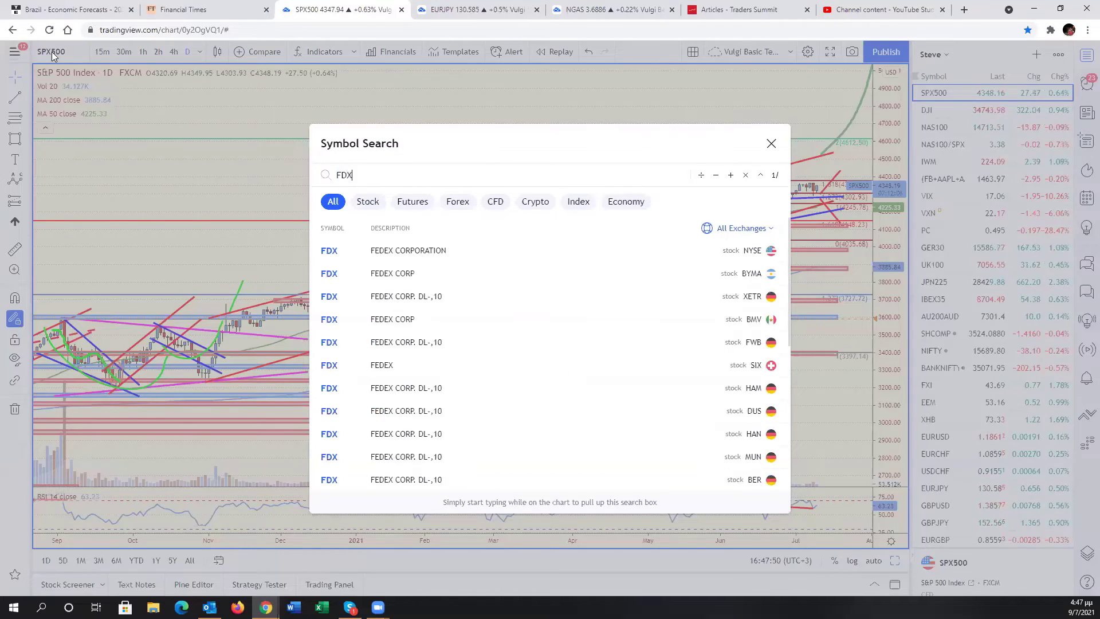
{"action": "key", "text": "Return"}
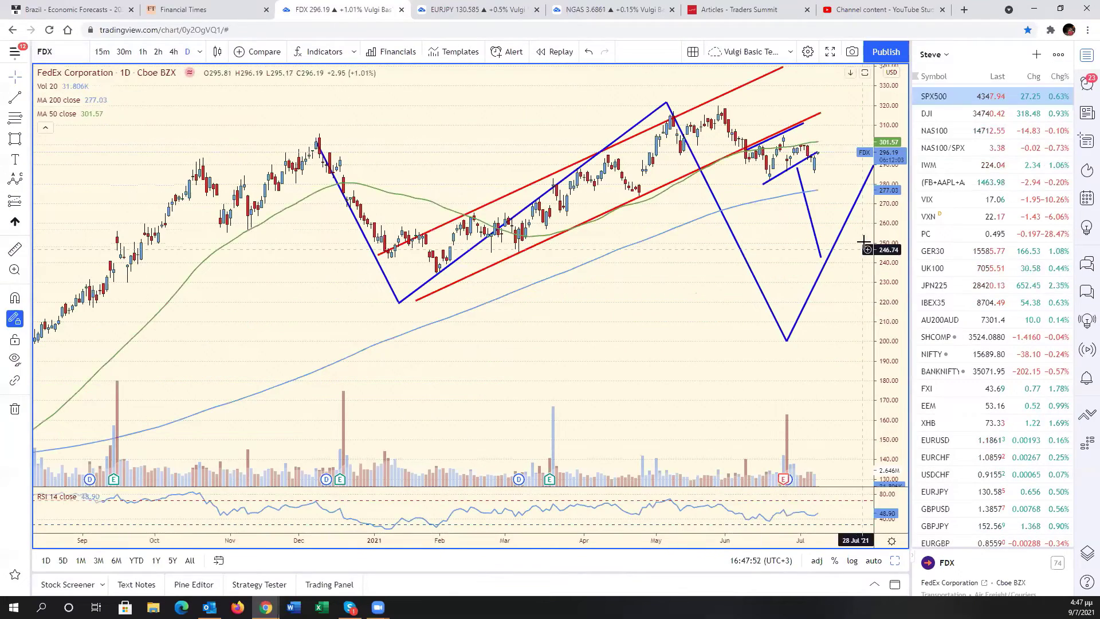
{"action": "left_click_drag", "start_coordinate": [882, 222], "coordinate": [878, 330]}
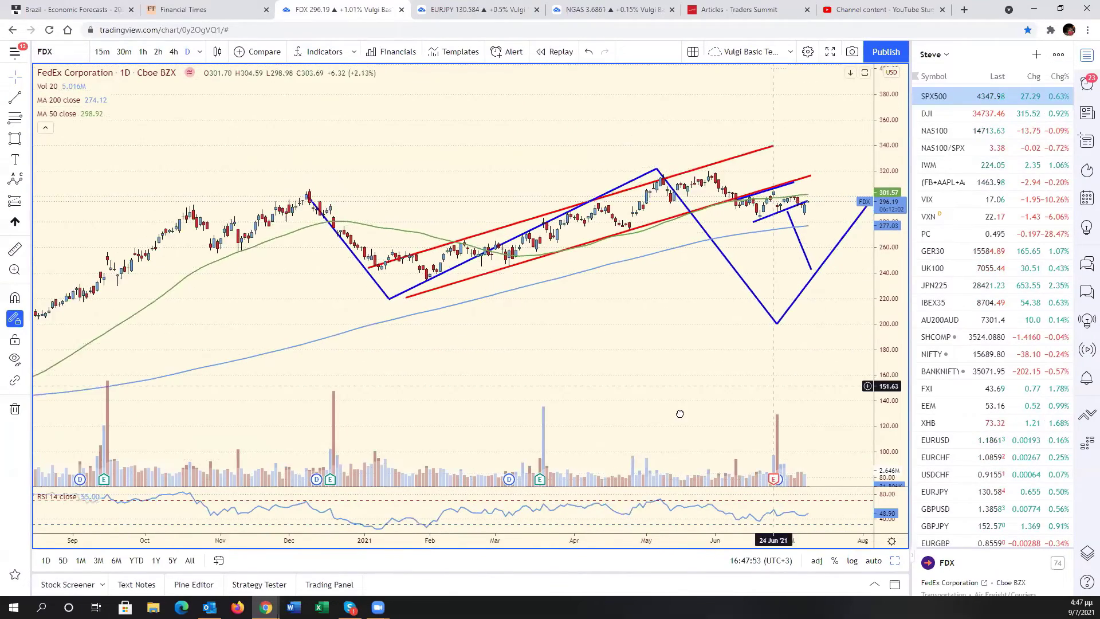
{"action": "left_click_drag", "start_coordinate": [542, 143], "coordinate": [440, 174]}
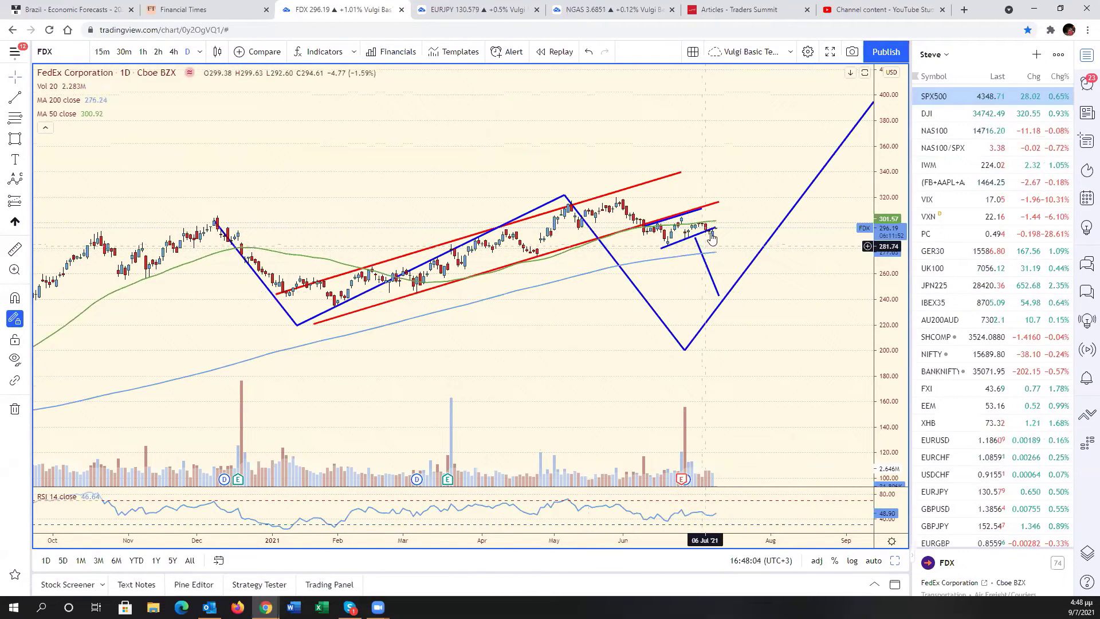
Step: Move the short blue projection line right onto the recent bars
{"action": "left_click", "coordinate": [713, 266]}
{"action": "left_click_drag", "start_coordinate": [713, 267], "coordinate": [746, 288]}
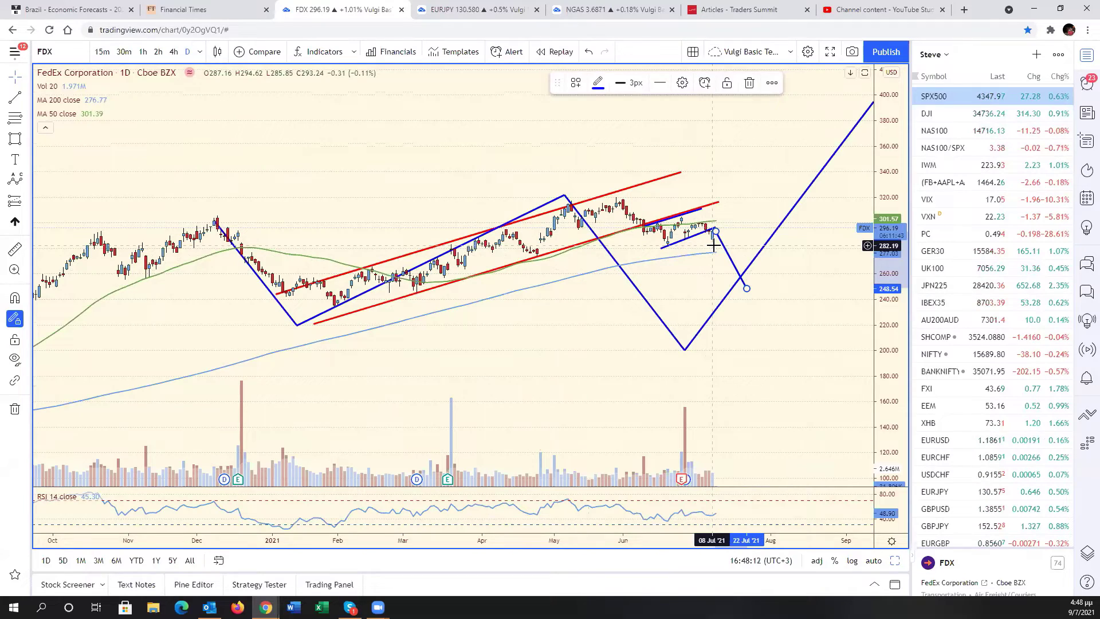
{"action": "left_click", "coordinate": [732, 329]}
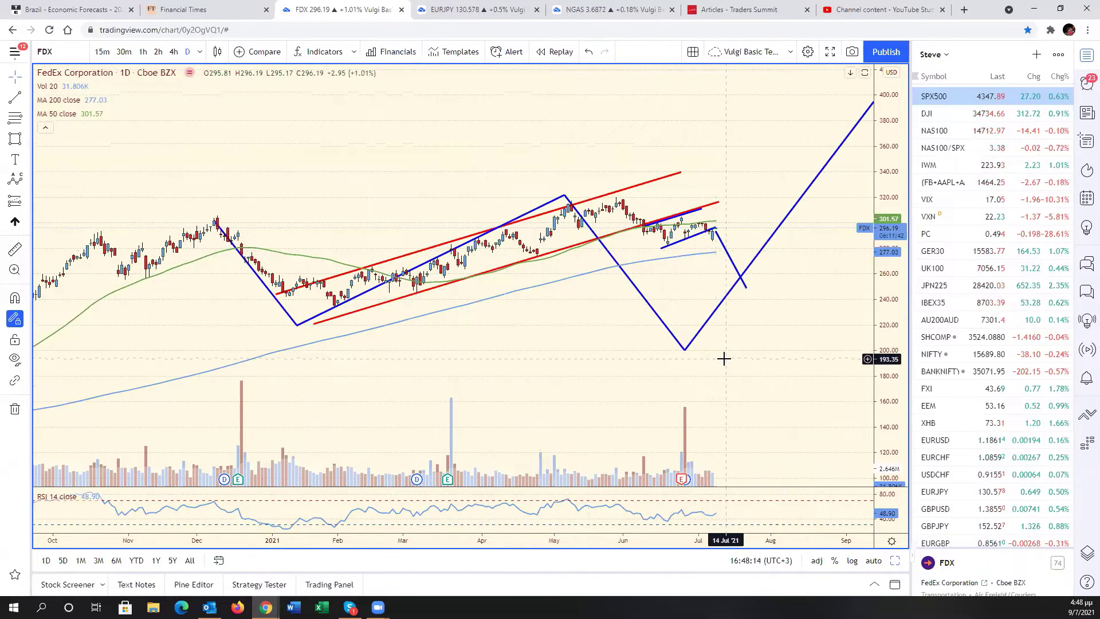
{"action": "scroll", "coordinate": [723, 359], "scroll_direction": "down", "scroll_amount": 5}
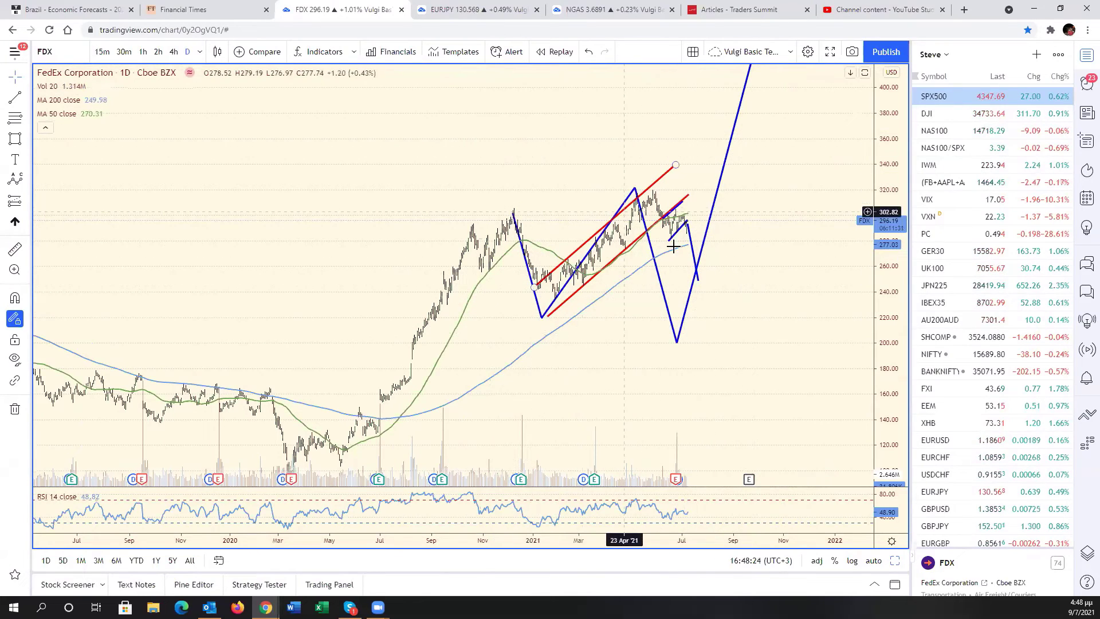
{"action": "scroll", "coordinate": [675, 324], "scroll_direction": "up", "scroll_amount": 3}
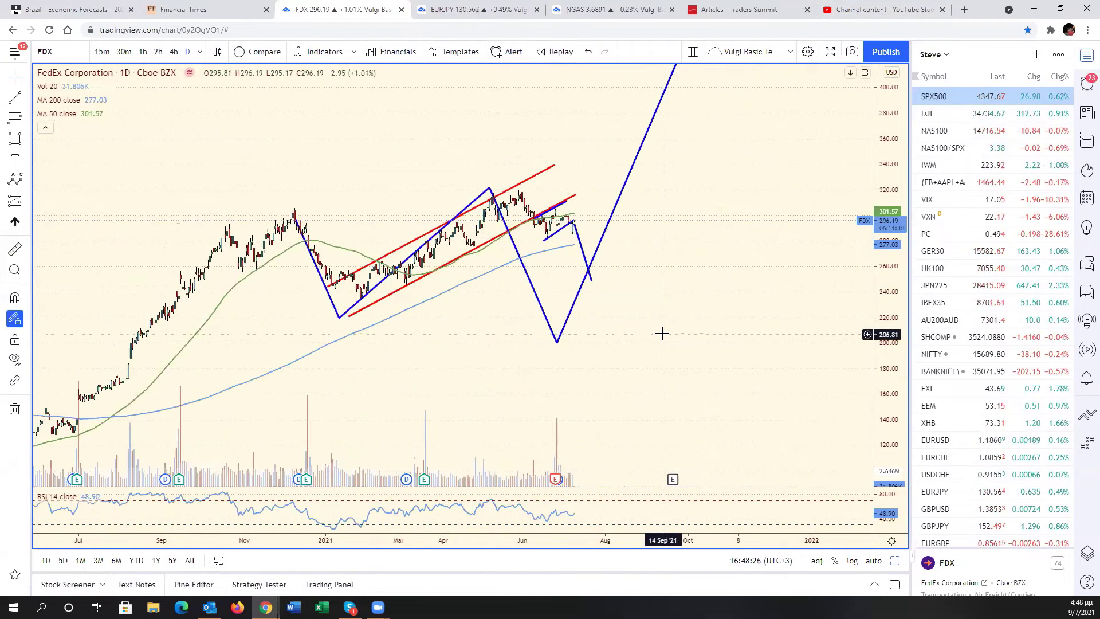
{"action": "scroll", "coordinate": [662, 333], "scroll_direction": "up", "scroll_amount": 2}
{"action": "scroll", "coordinate": [631, 336], "scroll_direction": "up", "scroll_amount": 2}
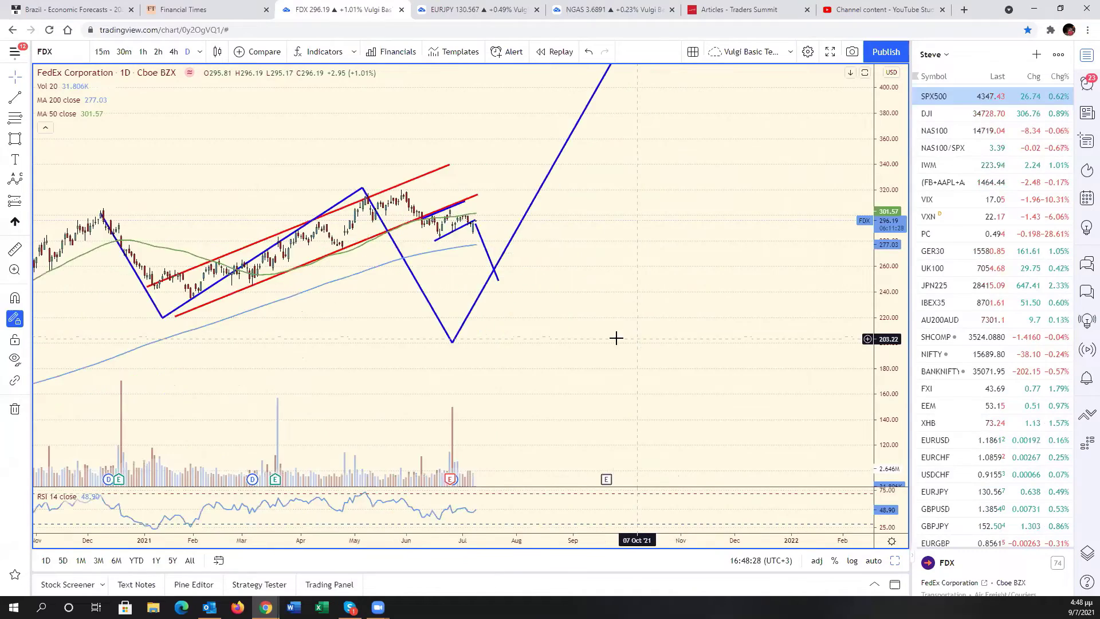
{"action": "scroll", "coordinate": [570, 326], "scroll_direction": "up", "scroll_amount": 1}
Step: Draw a magenta trendline falling from the May peak
{"action": "right_click", "coordinate": [570, 327]}
{"action": "left_click_drag", "start_coordinate": [471, 302], "coordinate": [770, 378]}
{"action": "scroll", "coordinate": [769, 379], "scroll_direction": "up", "scroll_amount": 1}
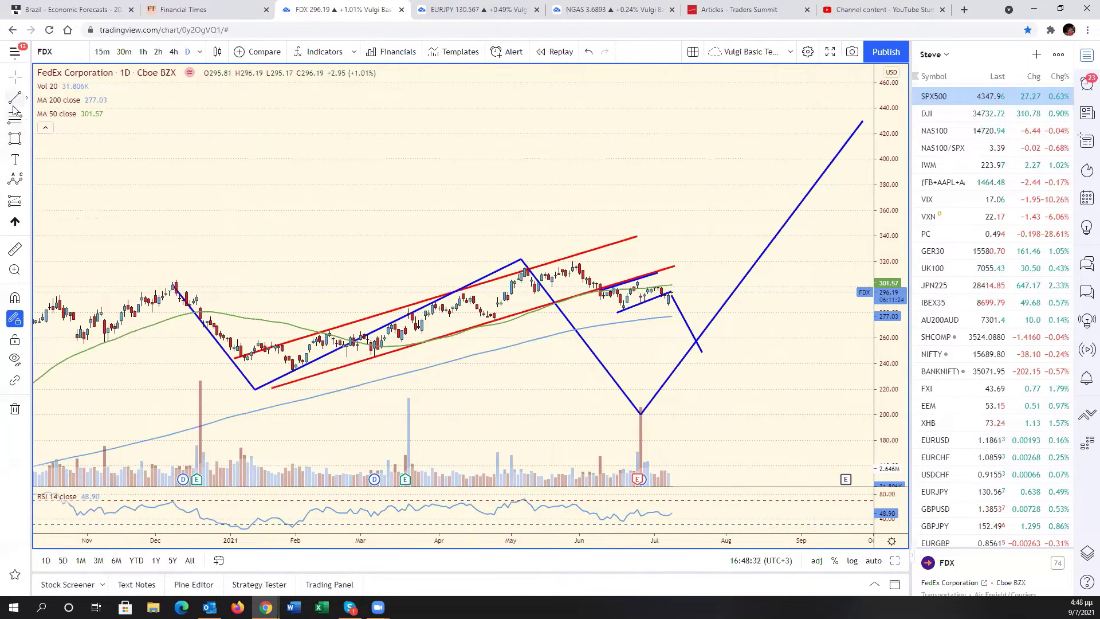
{"action": "left_click_drag", "start_coordinate": [567, 261], "coordinate": [712, 301]}
{"action": "left_click", "coordinate": [555, 257]}
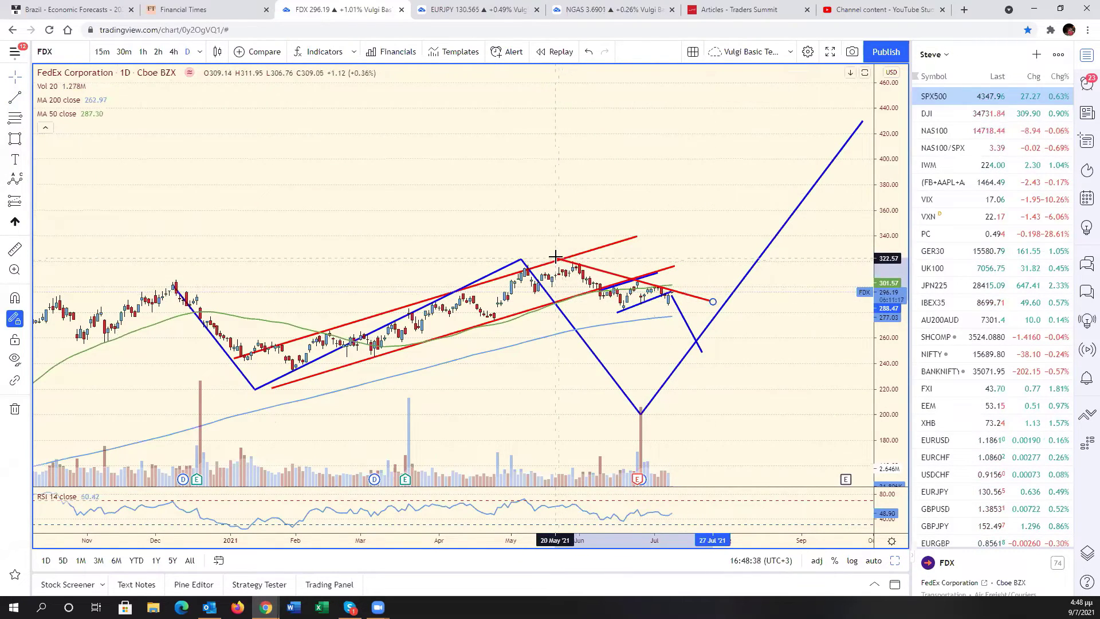
{"action": "left_click", "coordinate": [555, 256]}
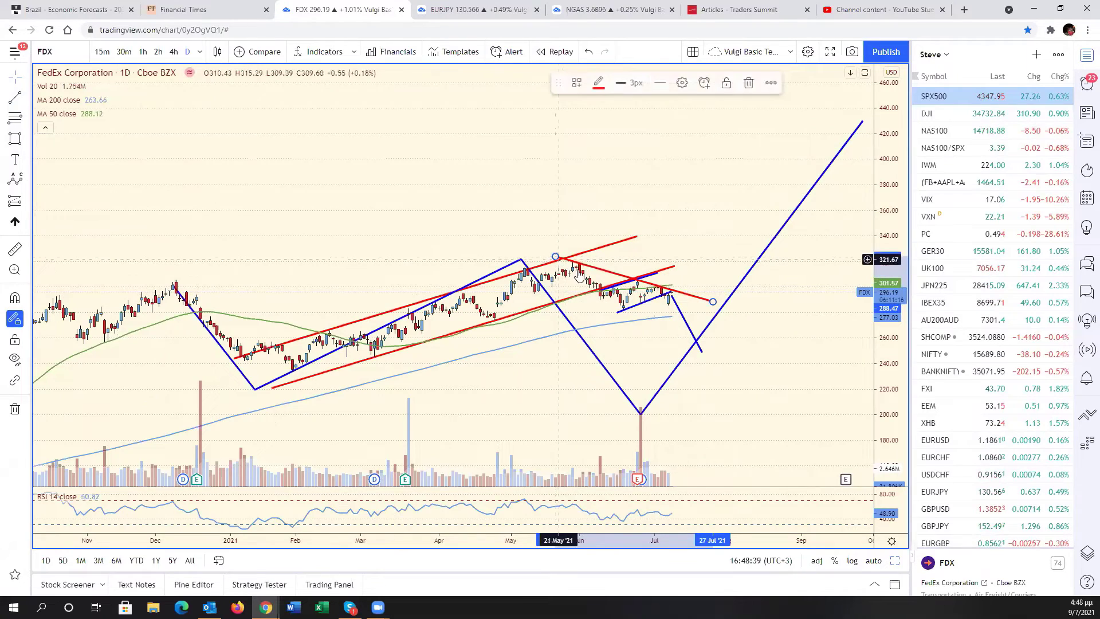
{"action": "left_click", "coordinate": [599, 83]}
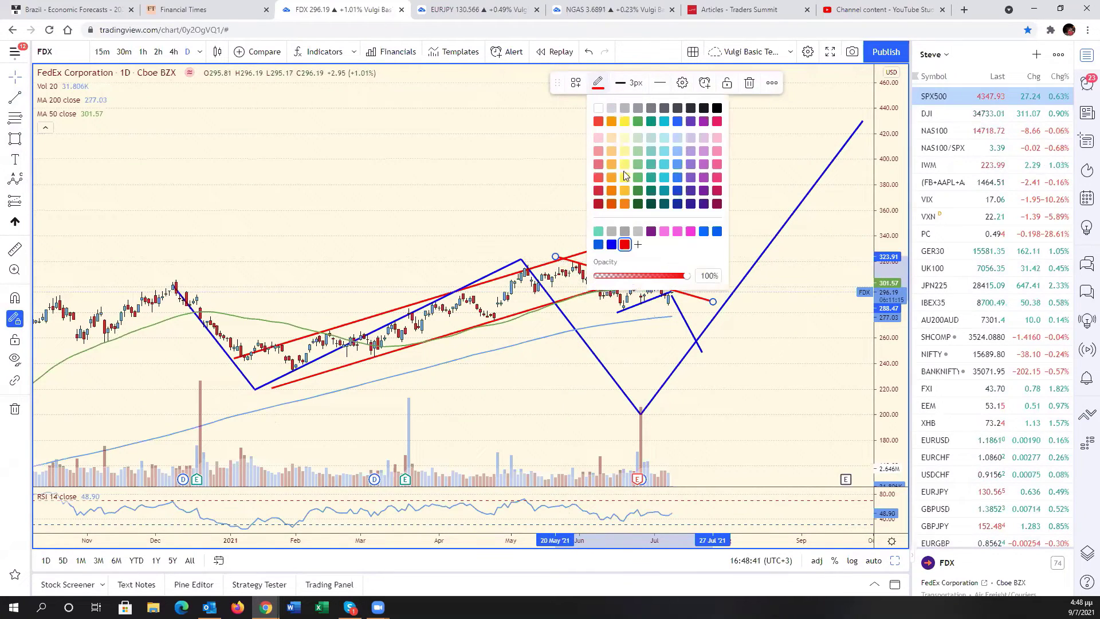
{"action": "left_click", "coordinate": [691, 231]}
Step: Duplicate the pink trendline and shift the copy down to form a falling channel
{"action": "right_click", "coordinate": [724, 304]}
{"action": "left_click", "coordinate": [703, 298]}
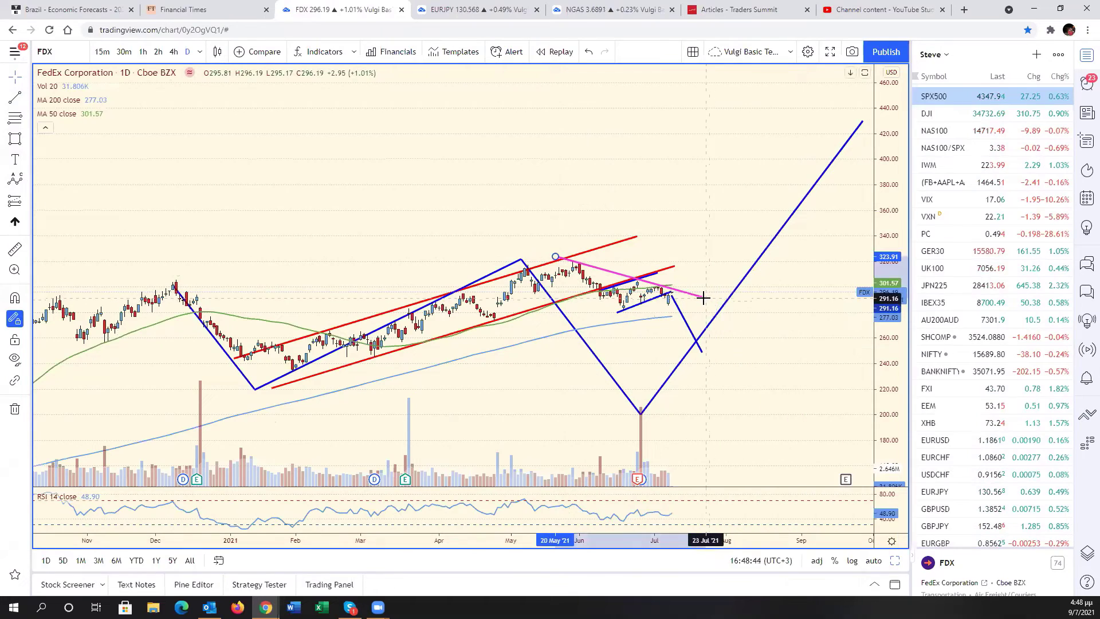
{"action": "left_click", "coordinate": [703, 298]}
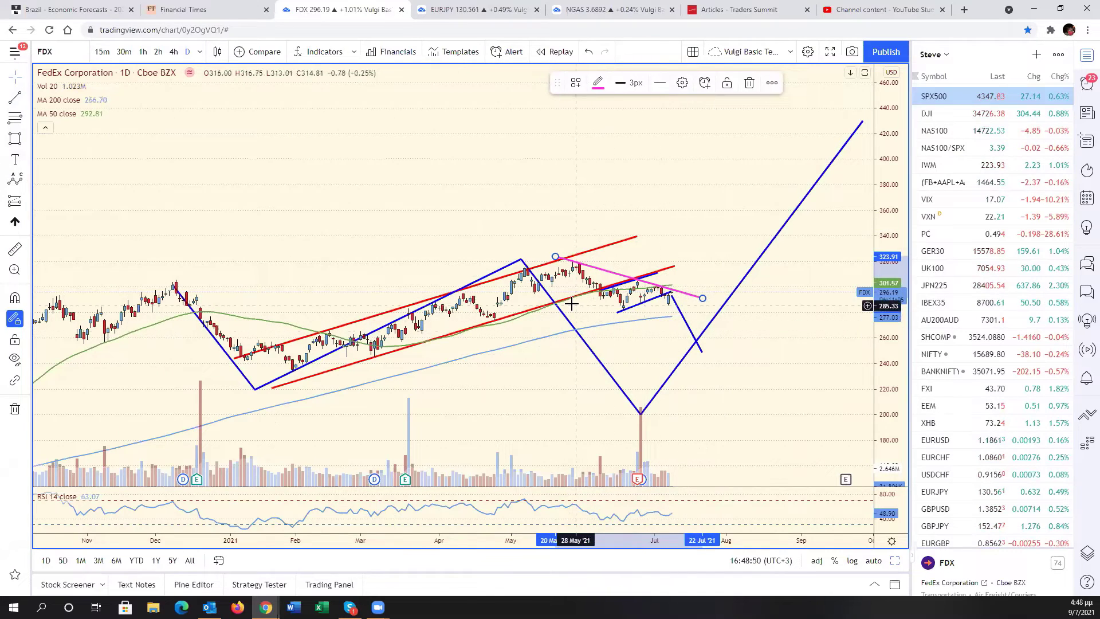
{"action": "right_click", "coordinate": [694, 295]}
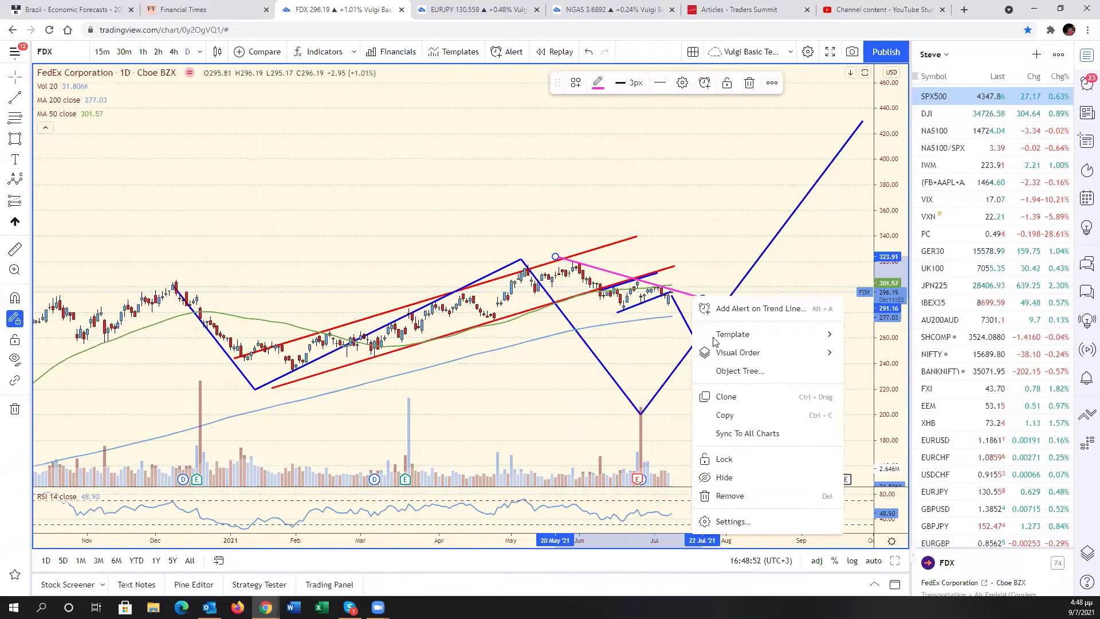
{"action": "left_click", "coordinate": [746, 395]}
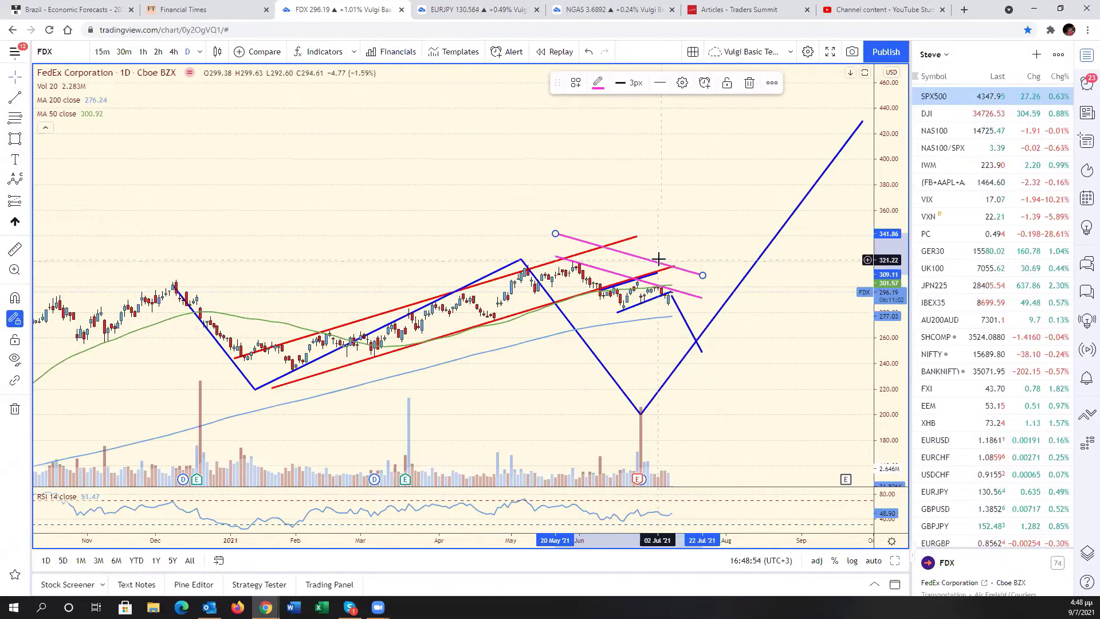
{"action": "mouse_move", "coordinate": [653, 265]}
{"action": "left_mouse_down"}
{"action": "mouse_move", "coordinate": [622, 319]}
{"action": "mouse_move", "coordinate": [703, 326]}
{"action": "left_mouse_up"}
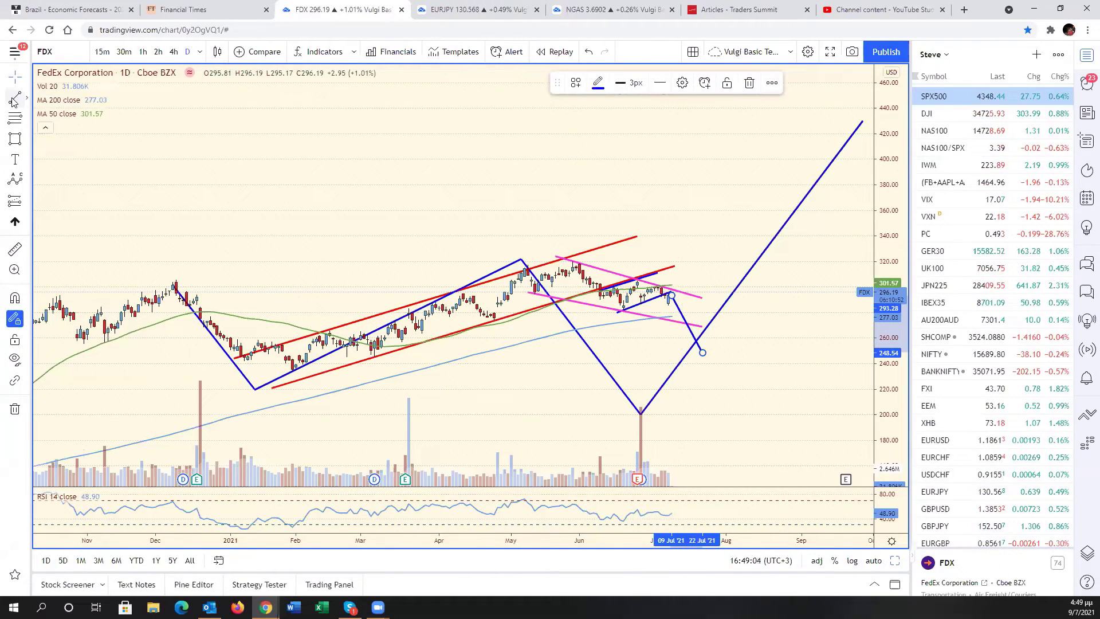
{"action": "left_click", "coordinate": [643, 272]}
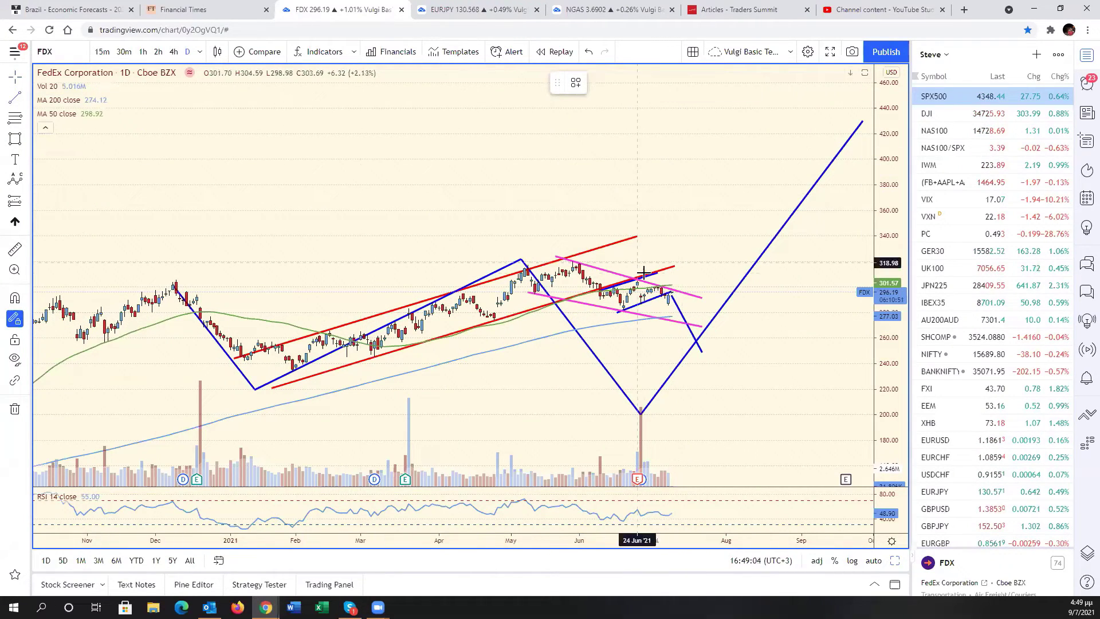
Step: Draw a red rising line from the last bar and turn the blue downward segment red
{"action": "left_click", "coordinate": [670, 285]}
{"action": "left_click", "coordinate": [709, 232]}
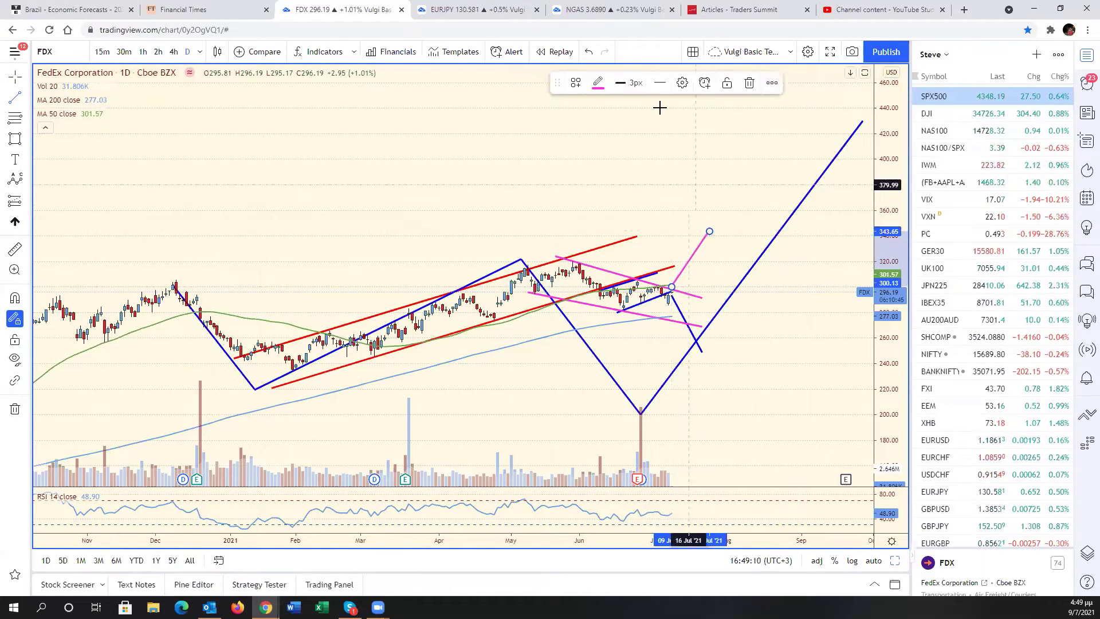
{"action": "left_click", "coordinate": [598, 82]}
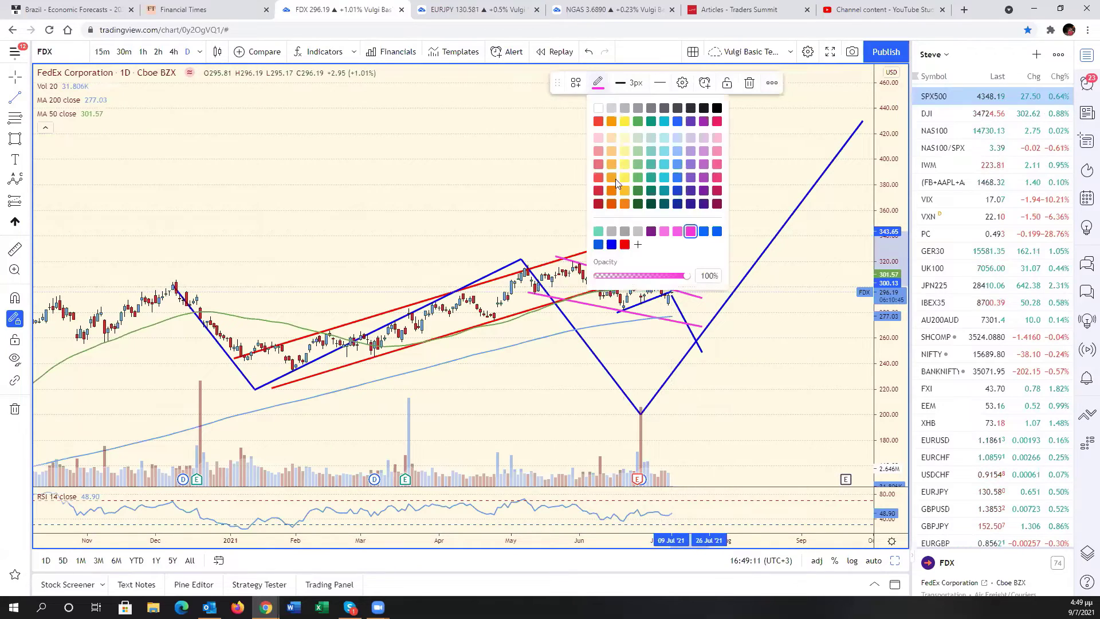
{"action": "left_click", "coordinate": [624, 246]}
{"action": "left_click", "coordinate": [684, 318]}
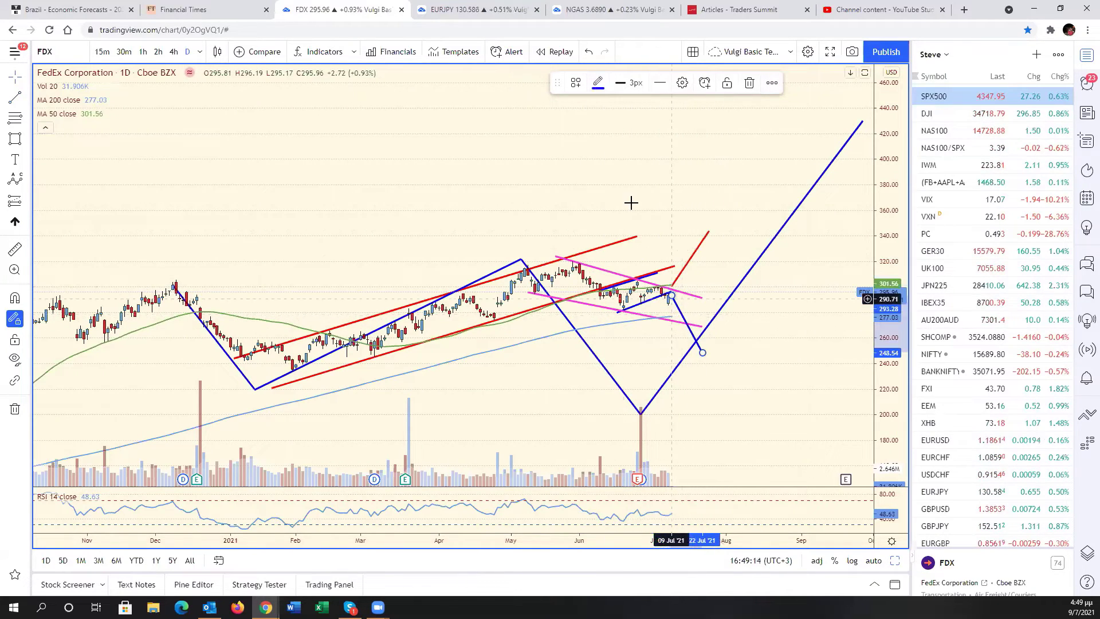
{"action": "left_click", "coordinate": [598, 83]}
{"action": "left_click", "coordinate": [624, 245]}
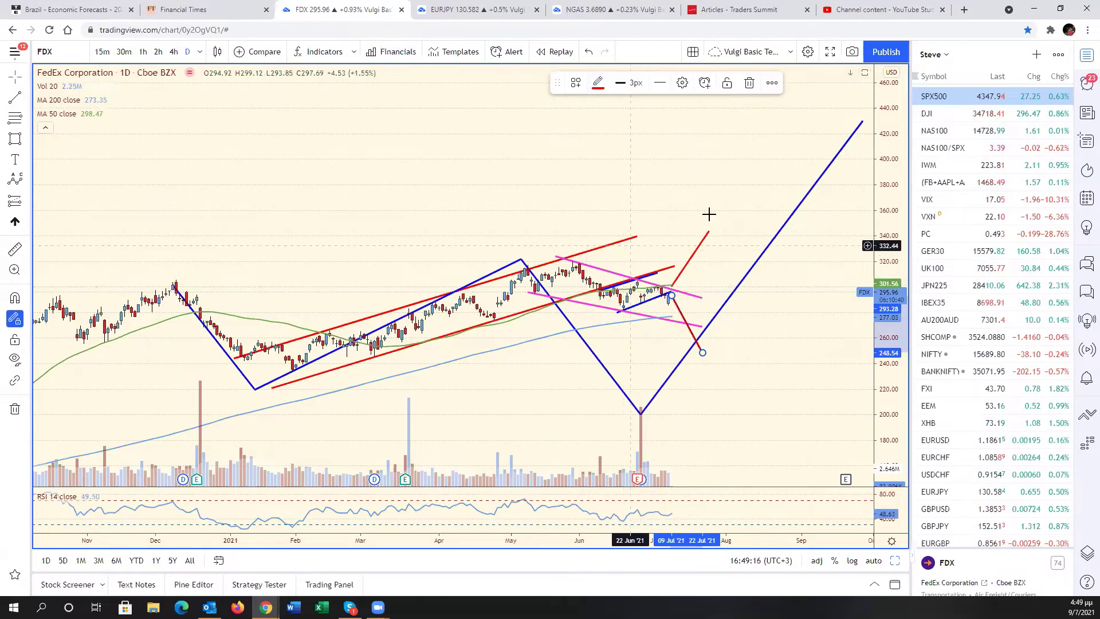
{"action": "right_click", "coordinate": [727, 196]}
{"action": "left_click", "coordinate": [729, 397]}
Step: Zoom out and pan back to show history from October 2020
{"action": "scroll", "coordinate": [778, 382], "scroll_direction": "down", "scroll_amount": 5}
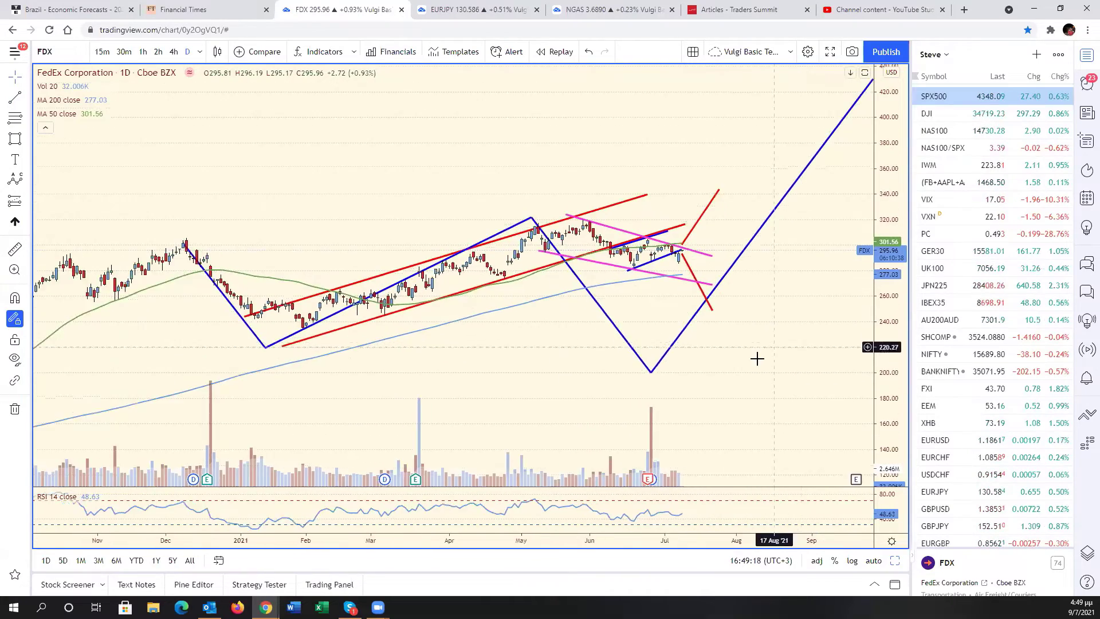
{"action": "scroll", "coordinate": [710, 419], "scroll_direction": "up", "scroll_amount": 2}
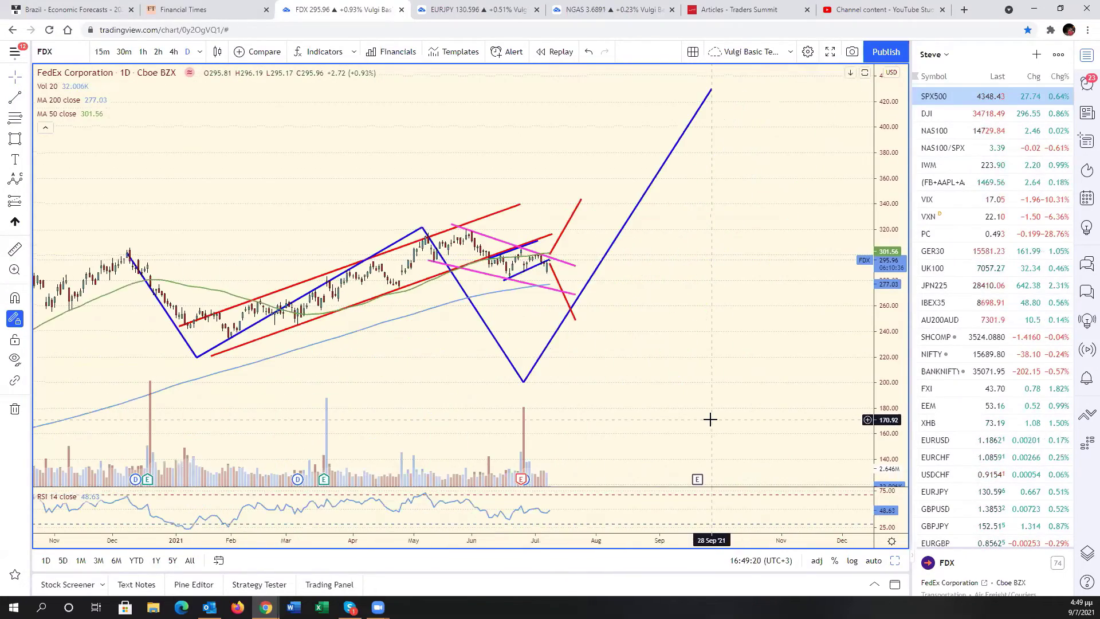
{"action": "scroll", "coordinate": [710, 419], "scroll_direction": "up", "scroll_amount": 1}
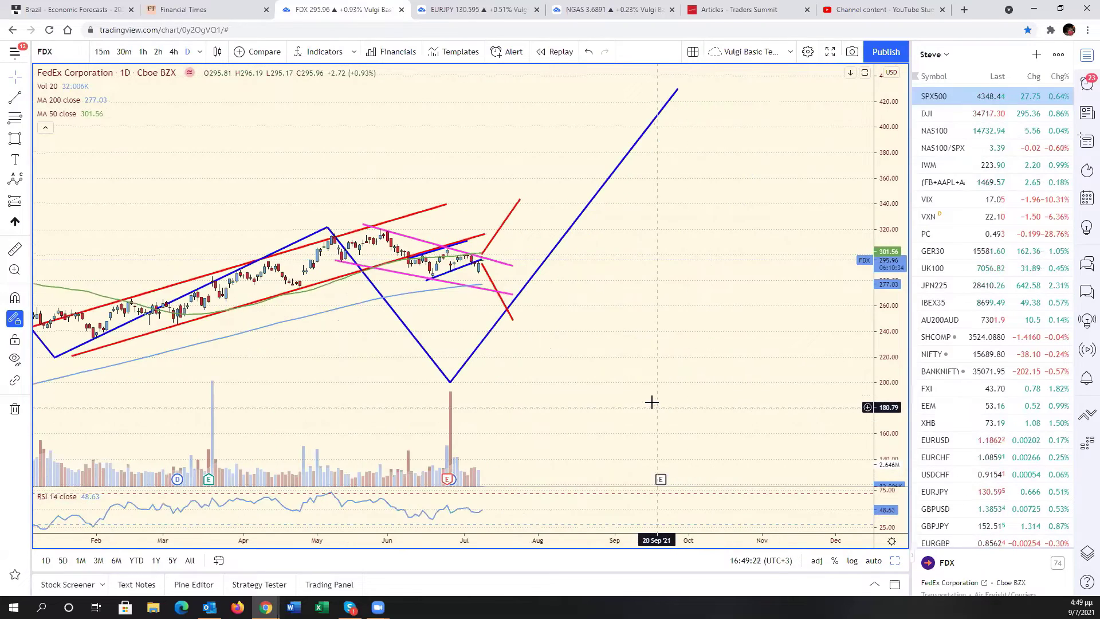
{"action": "scroll", "coordinate": [650, 400], "scroll_direction": "up", "scroll_amount": 1}
{"action": "left_click_drag", "start_coordinate": [640, 375], "coordinate": [849, 369]}
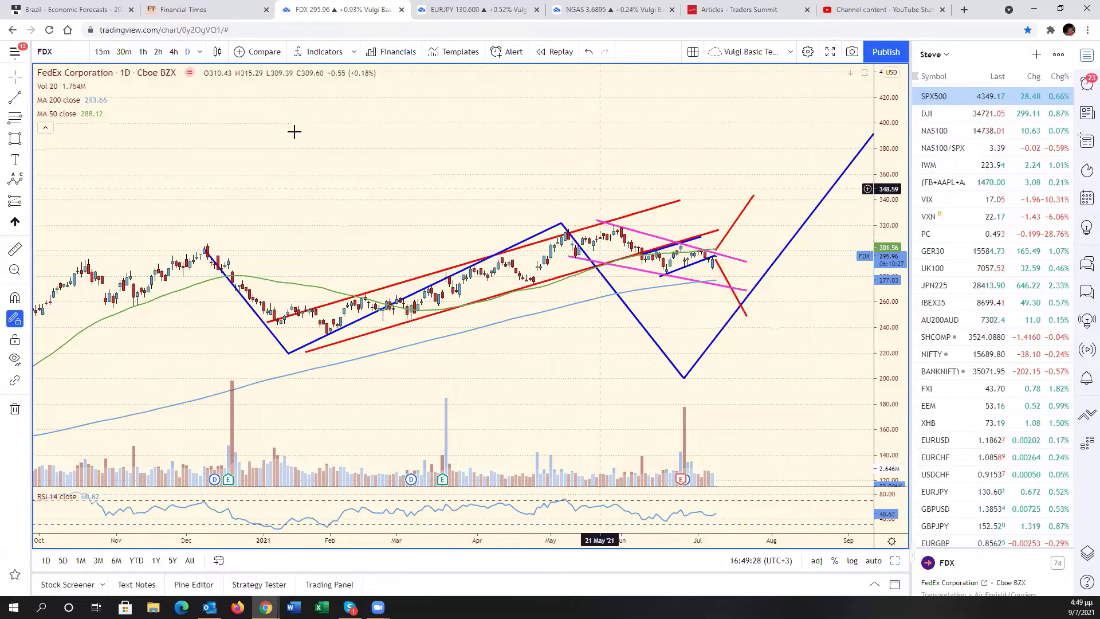
Step: Load the UPS daily chart and compress its price scale to fit the projections
{"action": "left_click", "coordinate": [80, 55]}
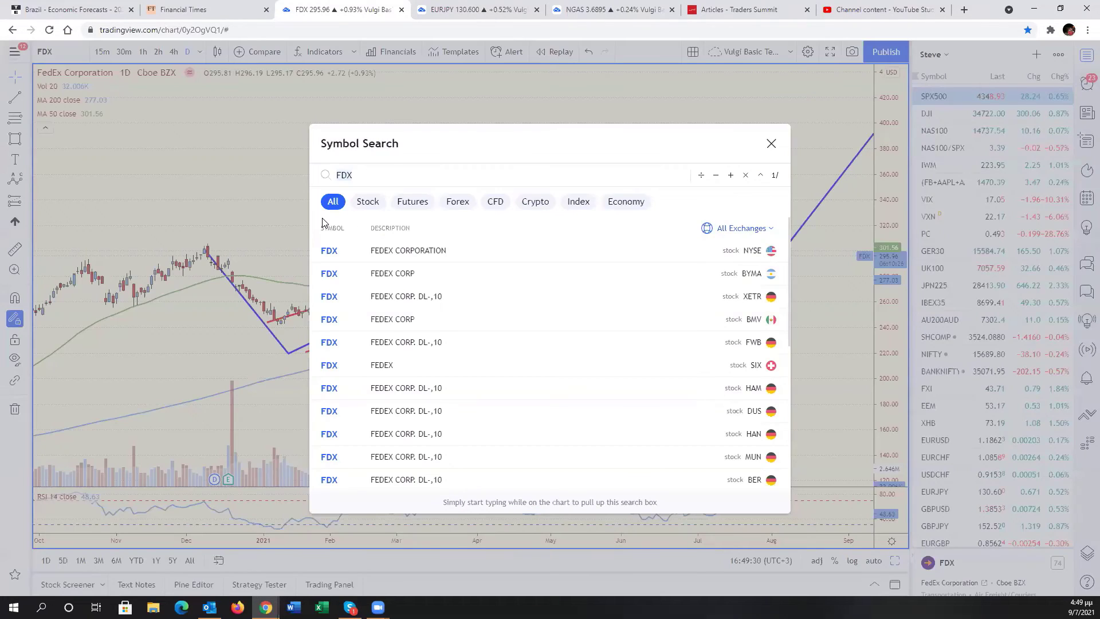
{"action": "type", "text": "UPS"}
{"action": "key", "text": "Return"}
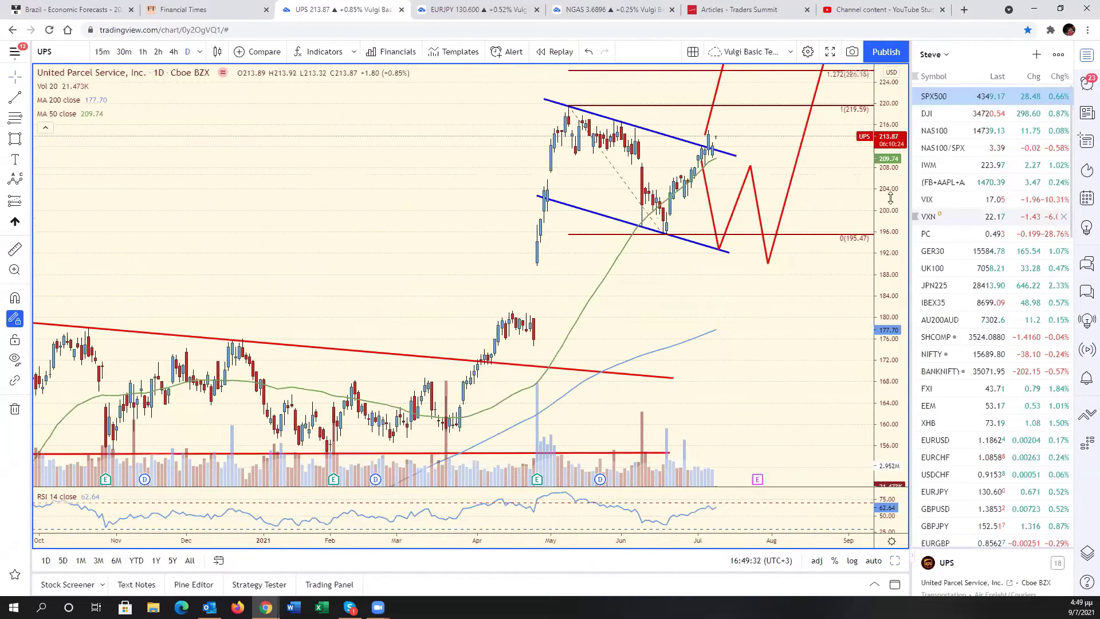
{"action": "left_click_drag", "start_coordinate": [890, 198], "coordinate": [882, 372]}
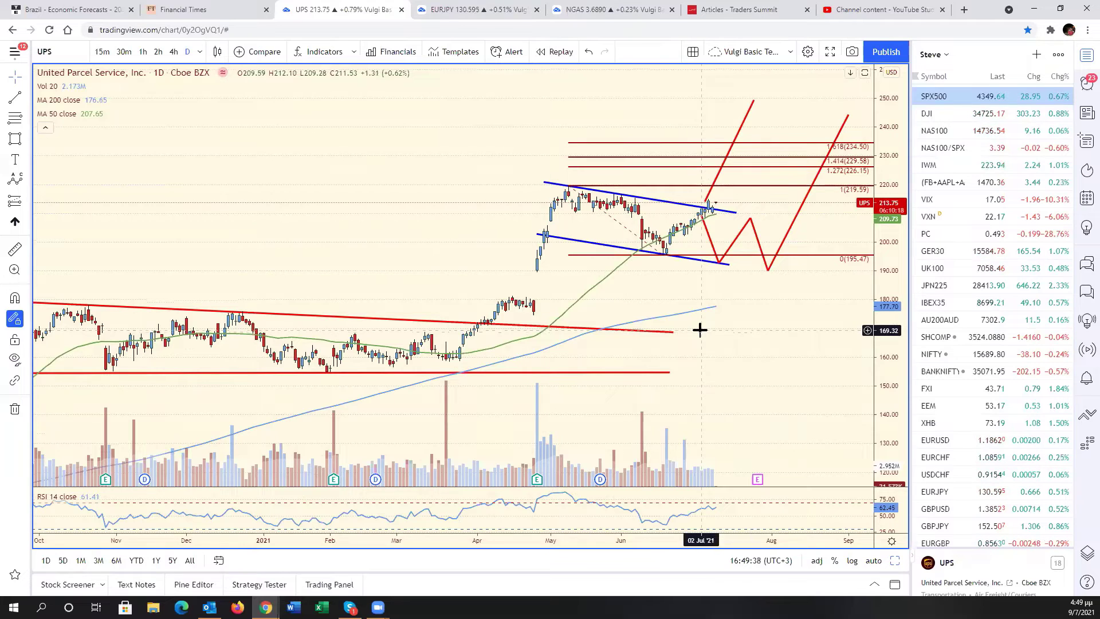
Step: Zoom to frame the blue falling channel, Fibonacci levels near 220–235 and red paths
{"action": "scroll", "coordinate": [699, 329], "scroll_direction": "down", "scroll_amount": 3}
{"action": "scroll", "coordinate": [699, 330], "scroll_direction": "up", "scroll_amount": 4}
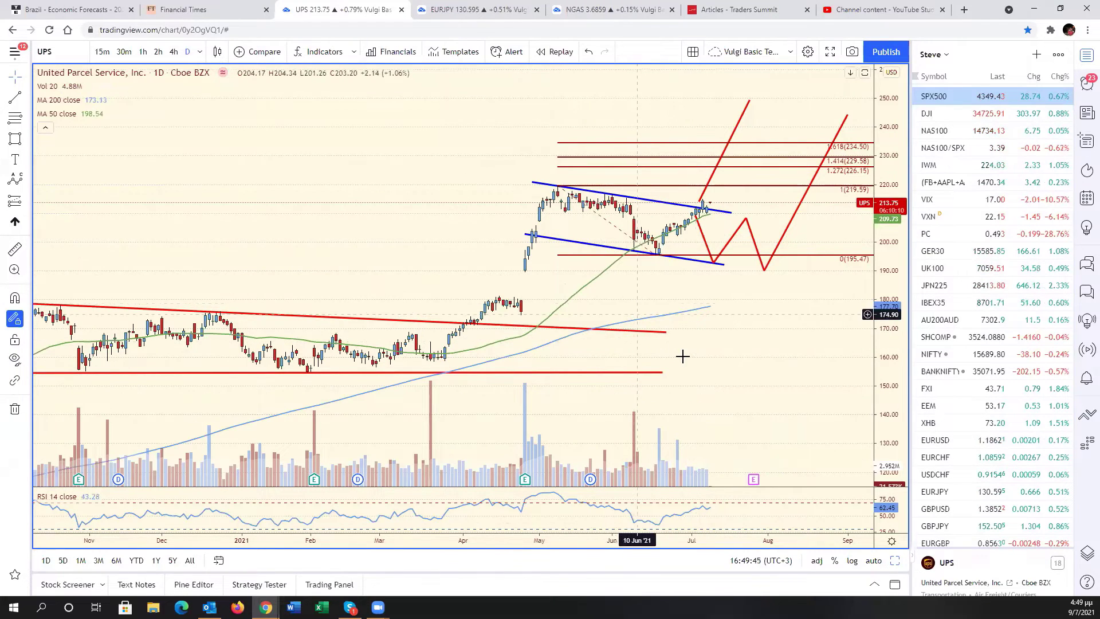
{"action": "scroll", "coordinate": [683, 355], "scroll_direction": "down", "scroll_amount": 3}
{"action": "scroll", "coordinate": [682, 357], "scroll_direction": "up", "scroll_amount": 2}
{"action": "scroll", "coordinate": [683, 356], "scroll_direction": "up", "scroll_amount": 1}
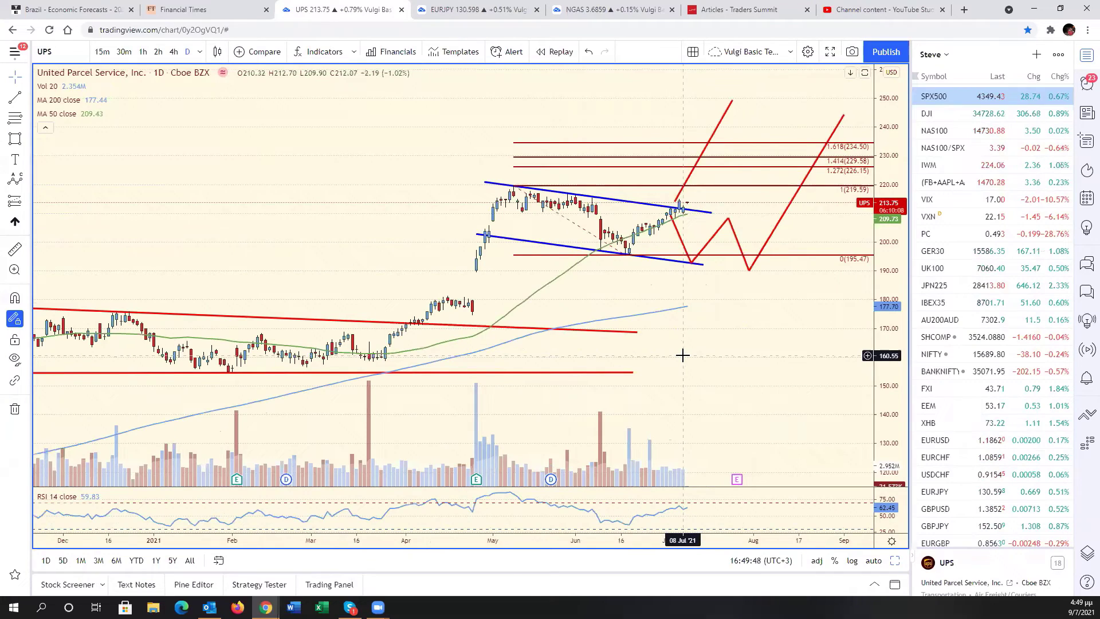
{"action": "scroll", "coordinate": [682, 355], "scroll_direction": "down", "scroll_amount": 3}
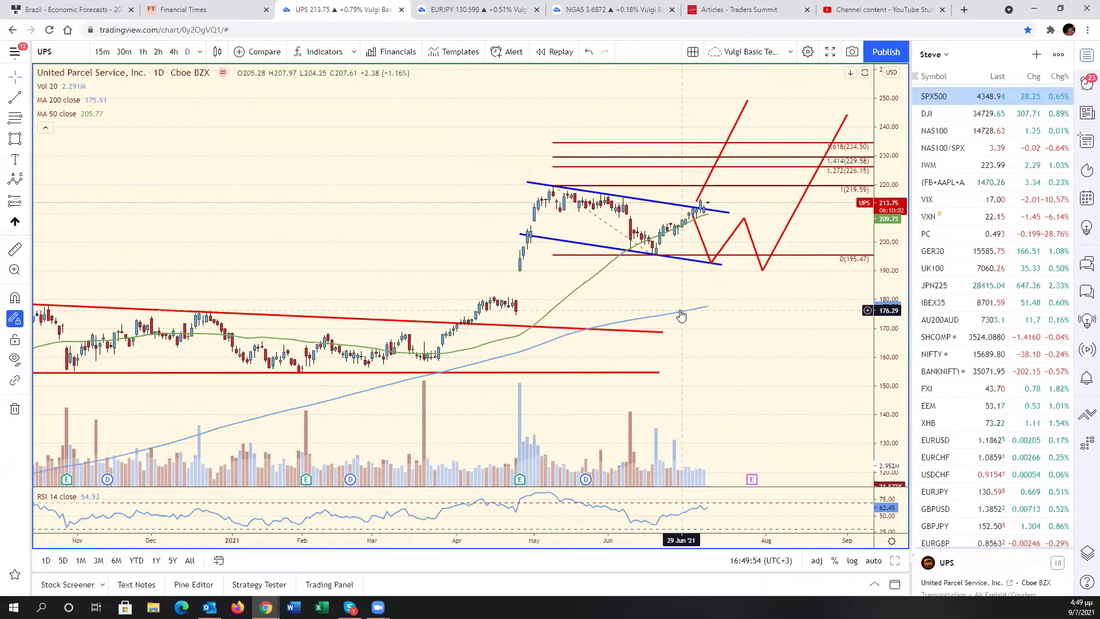
{"action": "scroll", "coordinate": [680, 315], "scroll_direction": "down", "scroll_amount": 8}
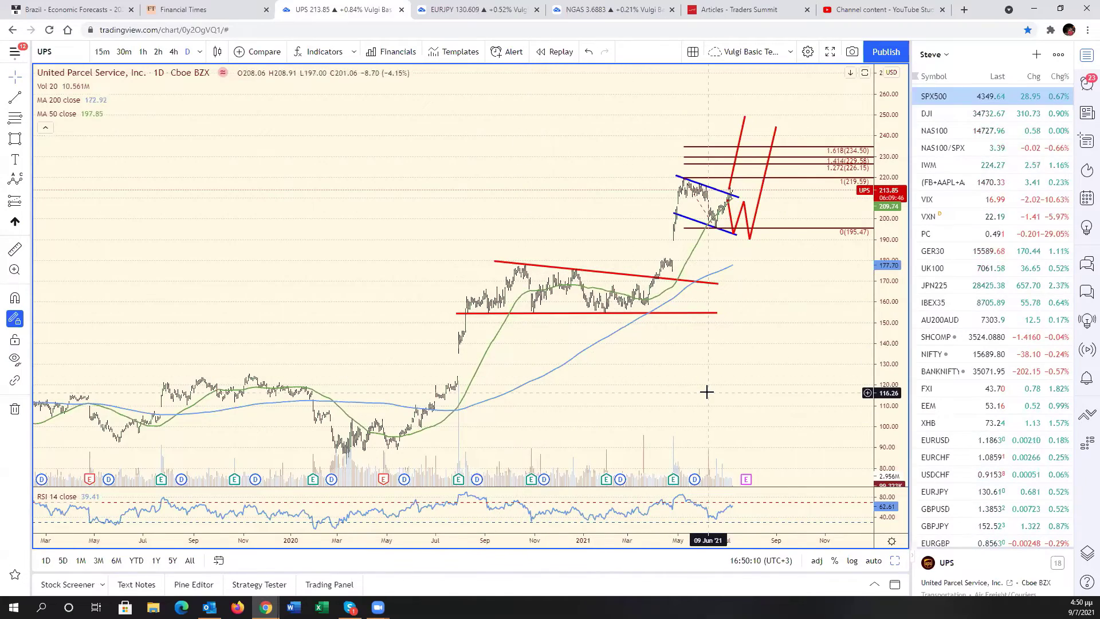
{"action": "scroll", "coordinate": [705, 388], "scroll_direction": "up", "scroll_amount": 3}
{"action": "scroll", "coordinate": [675, 298], "scroll_direction": "up", "scroll_amount": 3}
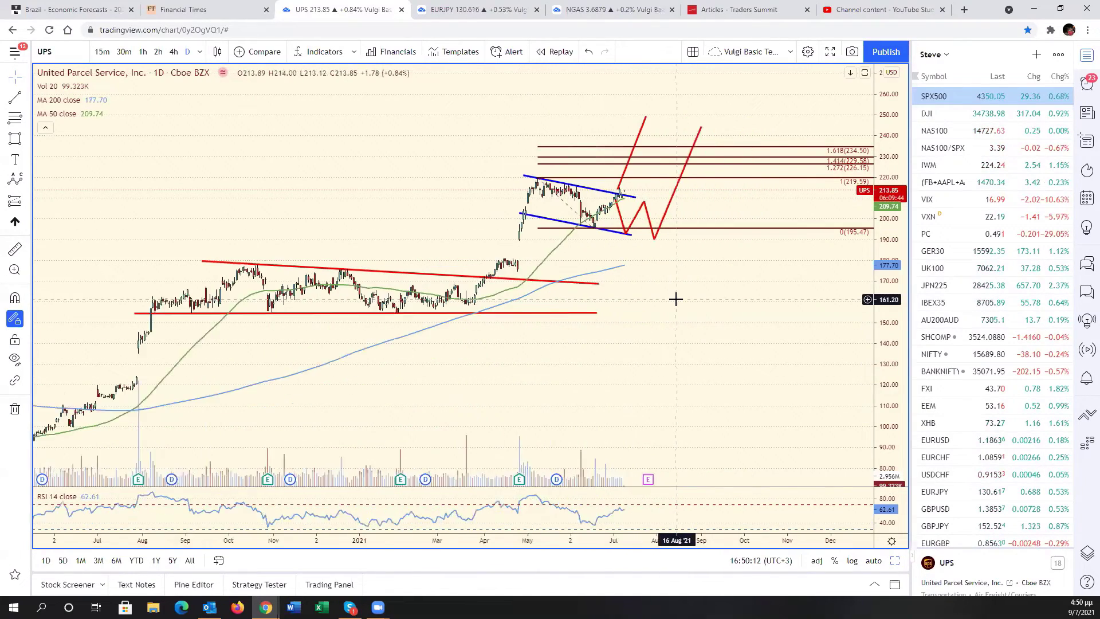
{"action": "scroll", "coordinate": [640, 361], "scroll_direction": "up", "scroll_amount": 3}
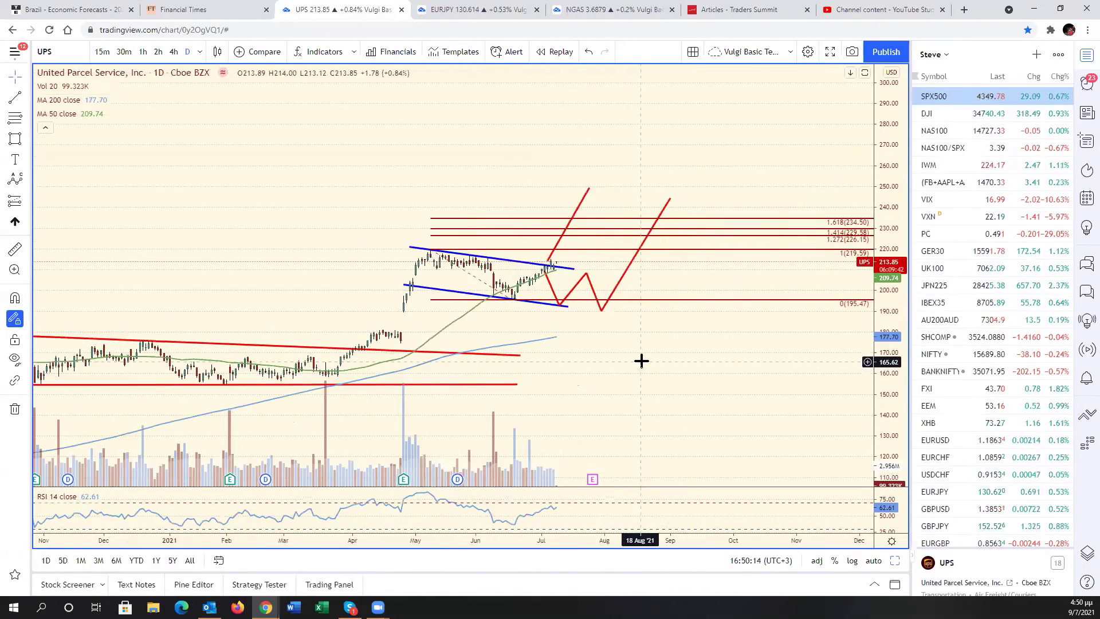
{"action": "scroll", "coordinate": [422, 273], "scroll_direction": "up", "scroll_amount": 1}
{"action": "scroll", "coordinate": [423, 273], "scroll_direction": "up", "scroll_amount": 2}
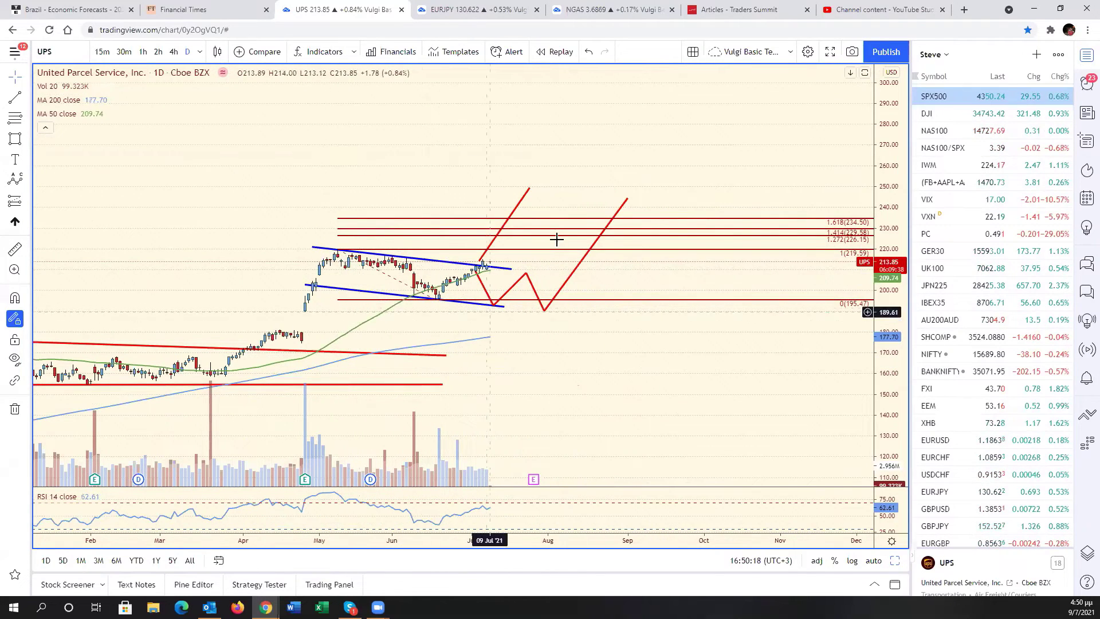
{"action": "scroll", "coordinate": [607, 375], "scroll_direction": "down", "scroll_amount": 4}
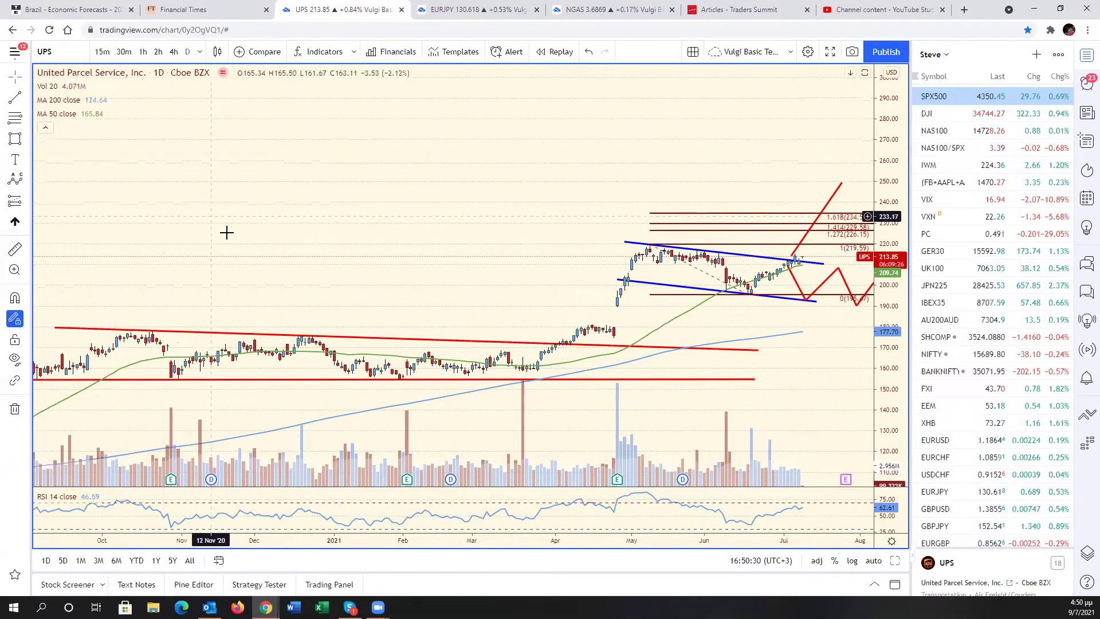
Step: Reload the FedEx (FDX) daily chart, reframe its drawings and select the middle red trend line
{"action": "left_click", "coordinate": [71, 53]}
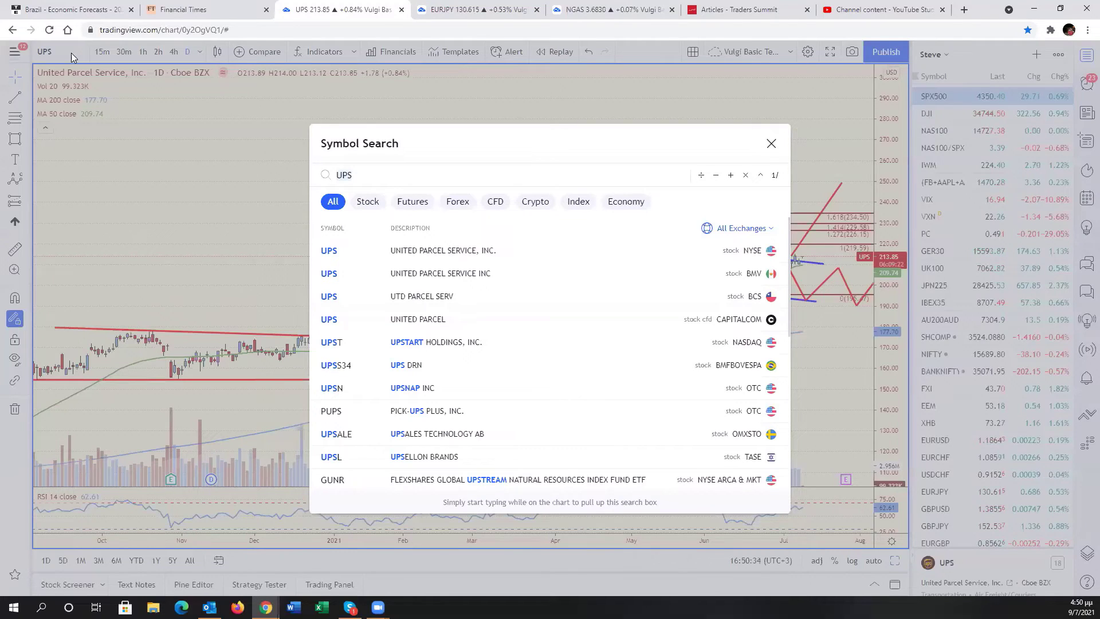
{"action": "type", "text": "FDX"}
{"action": "key", "text": "Return"}
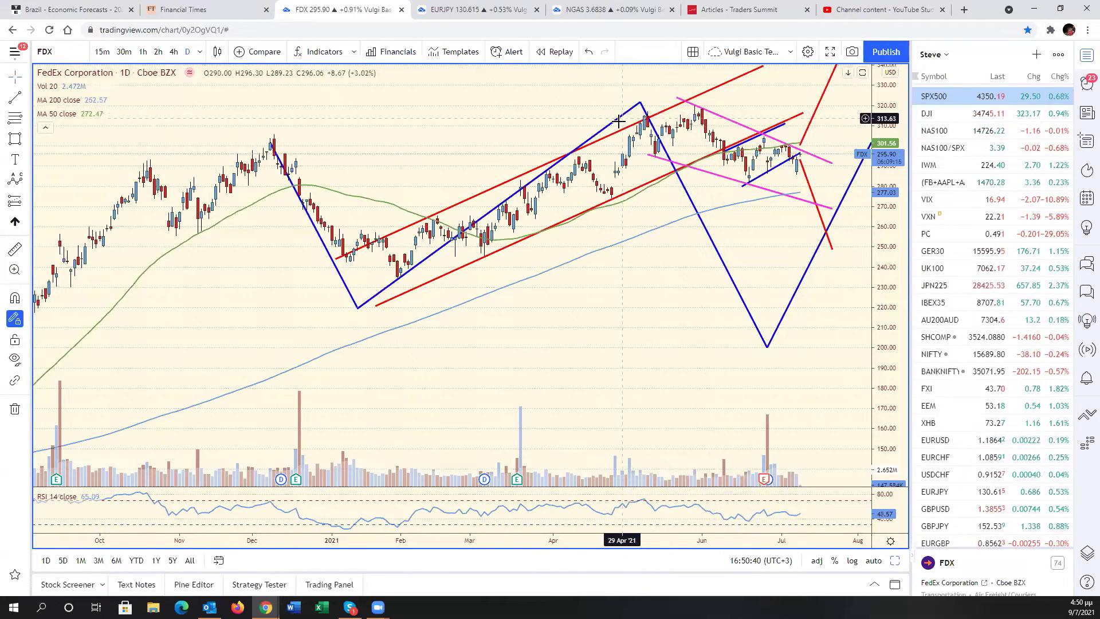
{"action": "scroll", "coordinate": [611, 128], "scroll_direction": "down", "scroll_amount": 3}
{"action": "left_click_drag", "start_coordinate": [602, 156], "coordinate": [560, 226]}
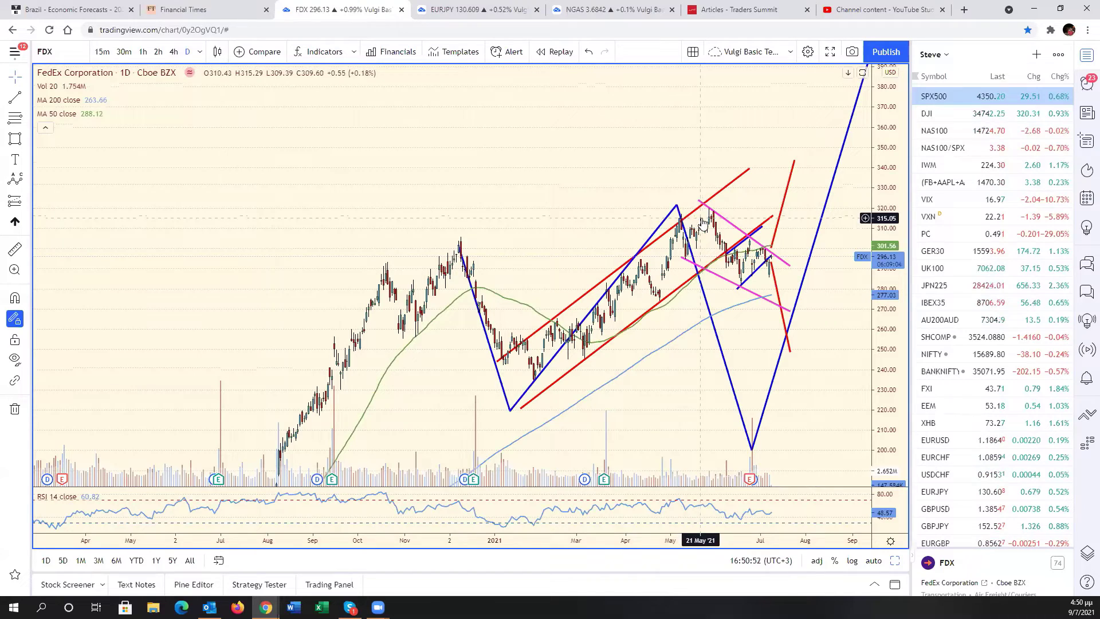
{"action": "scroll", "coordinate": [700, 224], "scroll_direction": "up", "scroll_amount": 5}
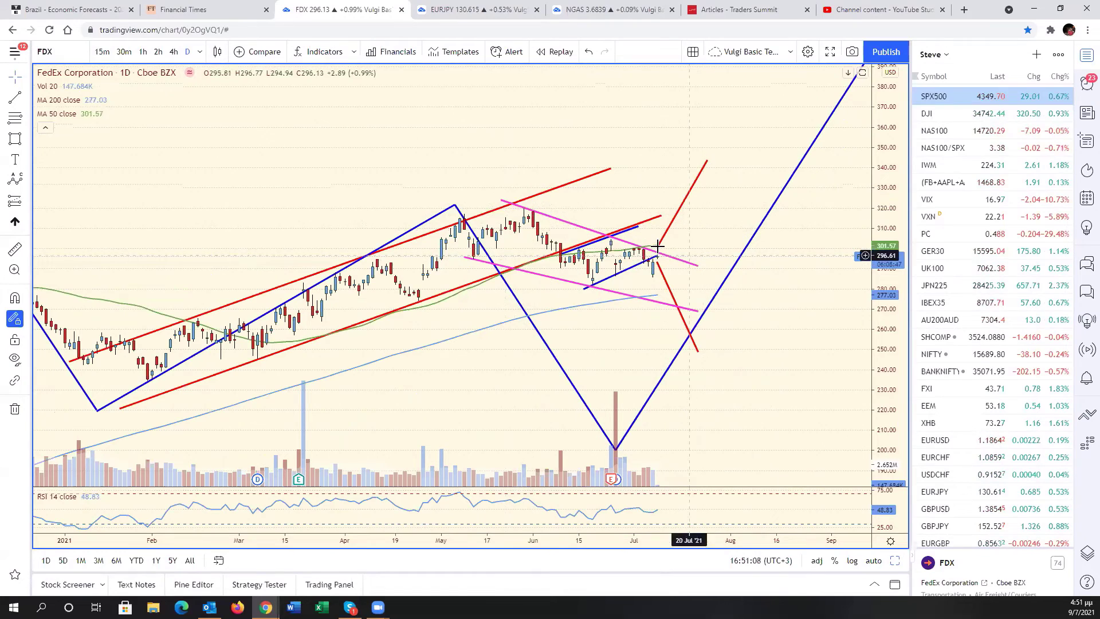
{"action": "left_click", "coordinate": [616, 232]}
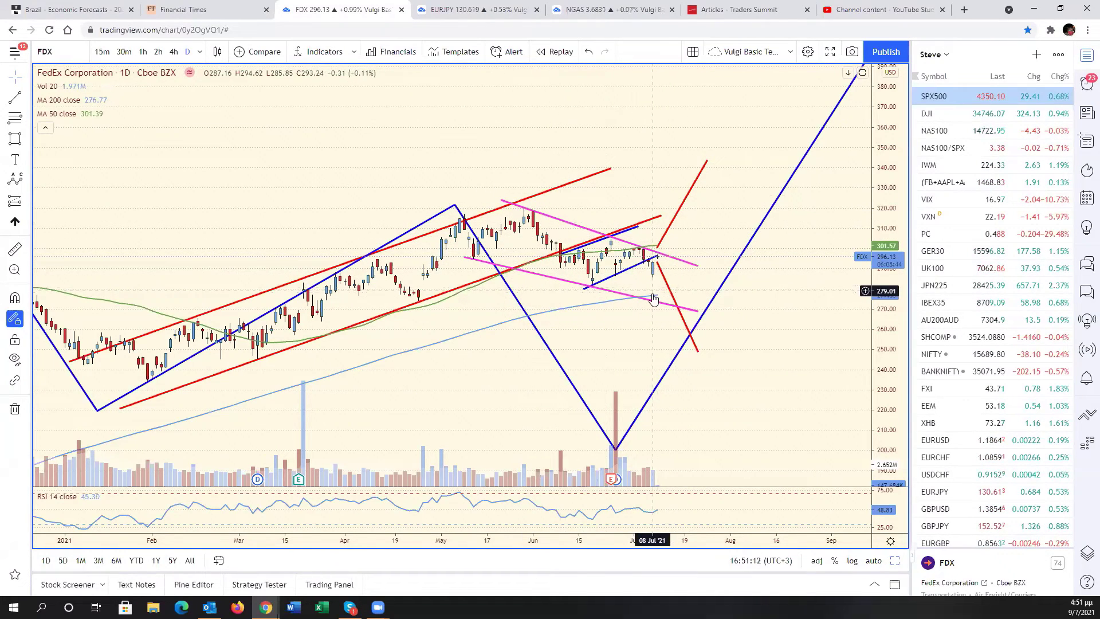
{"action": "scroll", "coordinate": [691, 317], "scroll_direction": "down", "scroll_amount": 2}
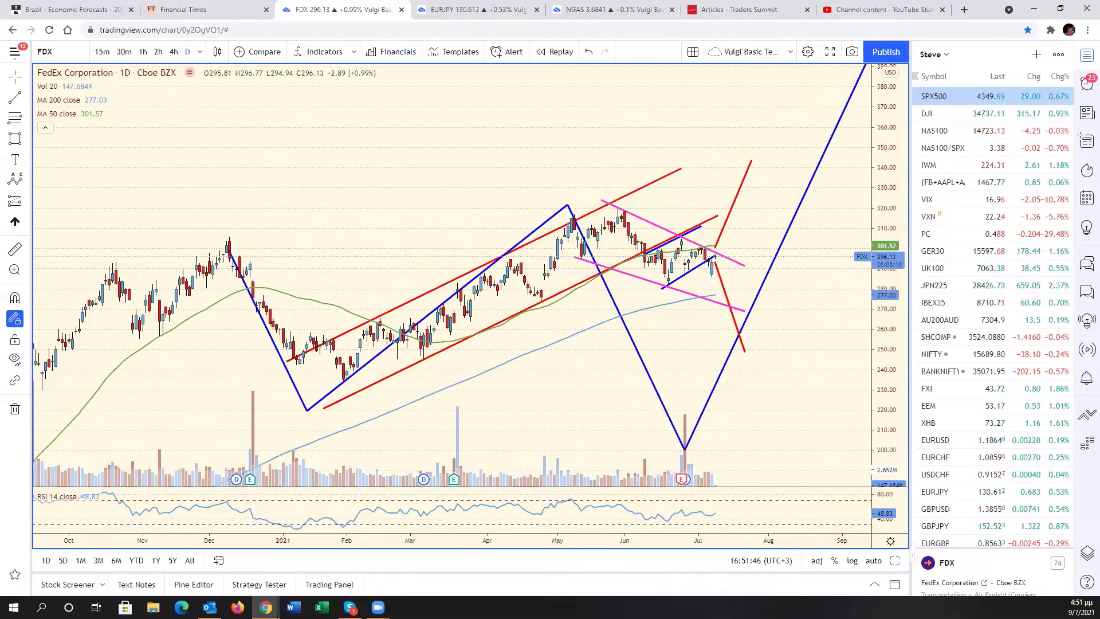
{"action": "scroll", "coordinate": [801, 422], "scroll_direction": "left", "scroll_amount": 5}
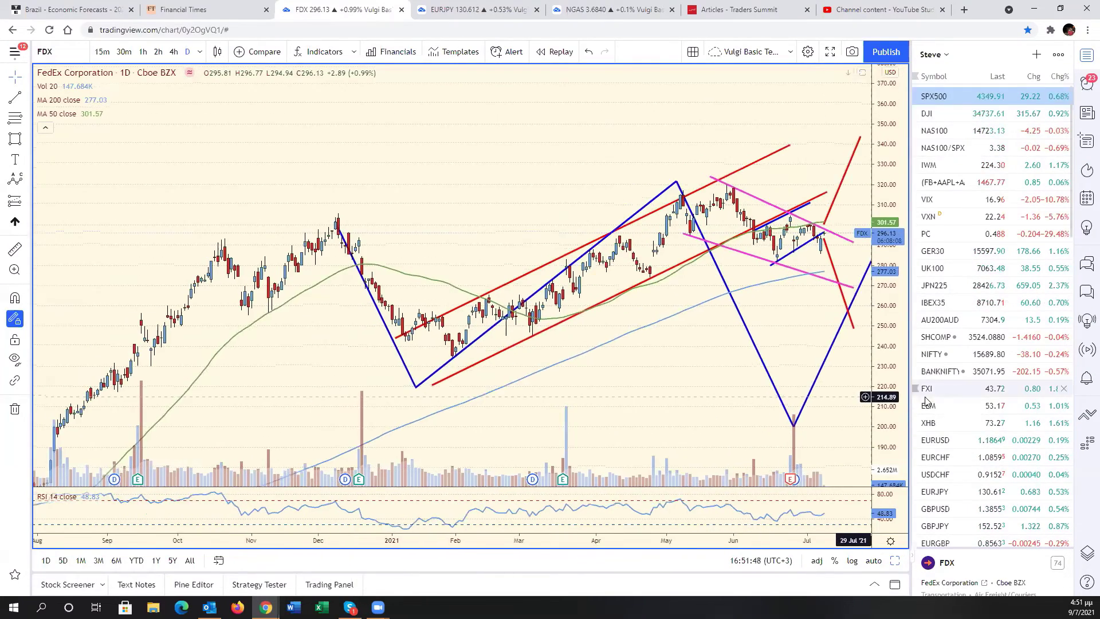
Step: Load NAS100 into the top-left pane and expand it to full view
{"action": "left_click", "coordinate": [873, 560]}
{"action": "key", "text": "alt+Return"}
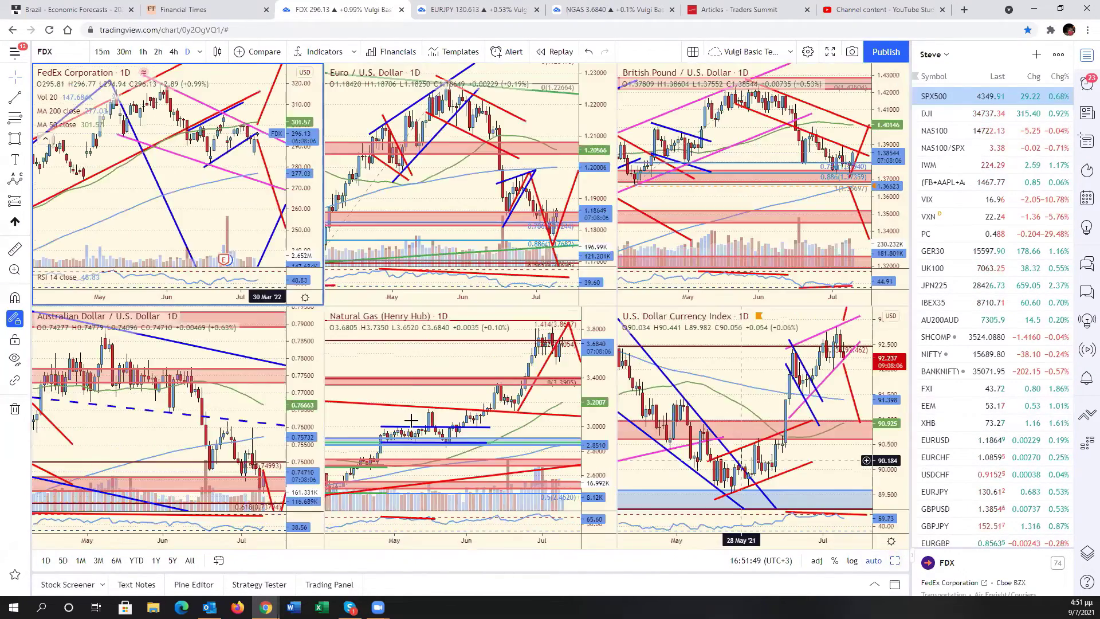
{"action": "left_click_drag", "start_coordinate": [214, 228], "coordinate": [225, 231]}
{"action": "left_click", "coordinate": [934, 130]}
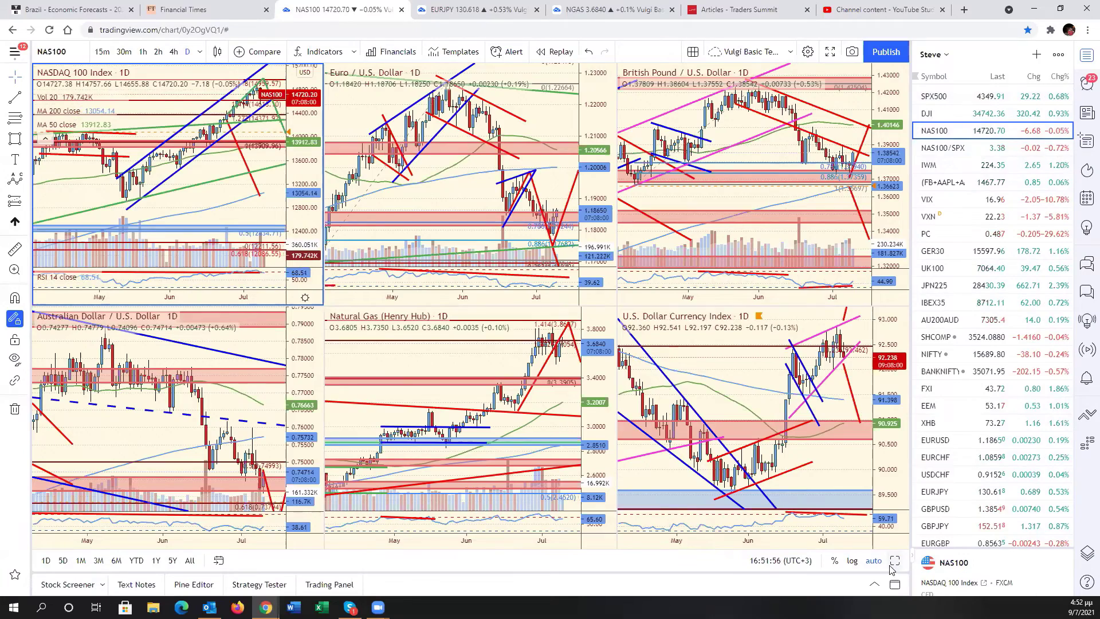
{"action": "key", "text": "alt+Return"}
Step: Delete the red projection line on NAS100 and restore the six-chart grid
{"action": "left_click_drag", "start_coordinate": [747, 418], "coordinate": [705, 418]}
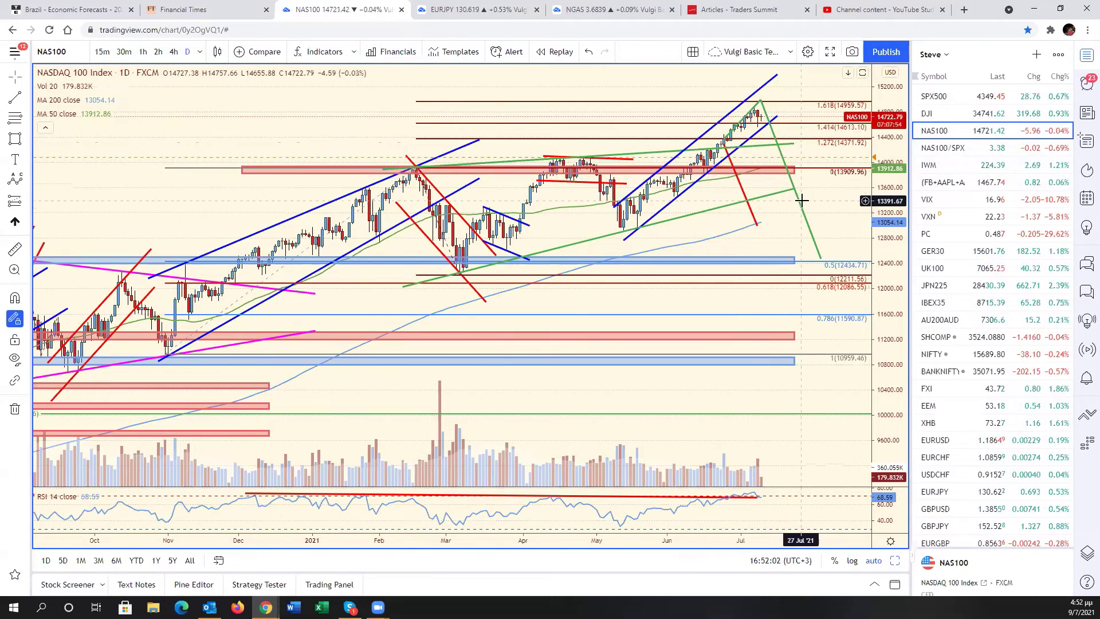
{"action": "left_click_drag", "start_coordinate": [834, 215], "coordinate": [883, 219]}
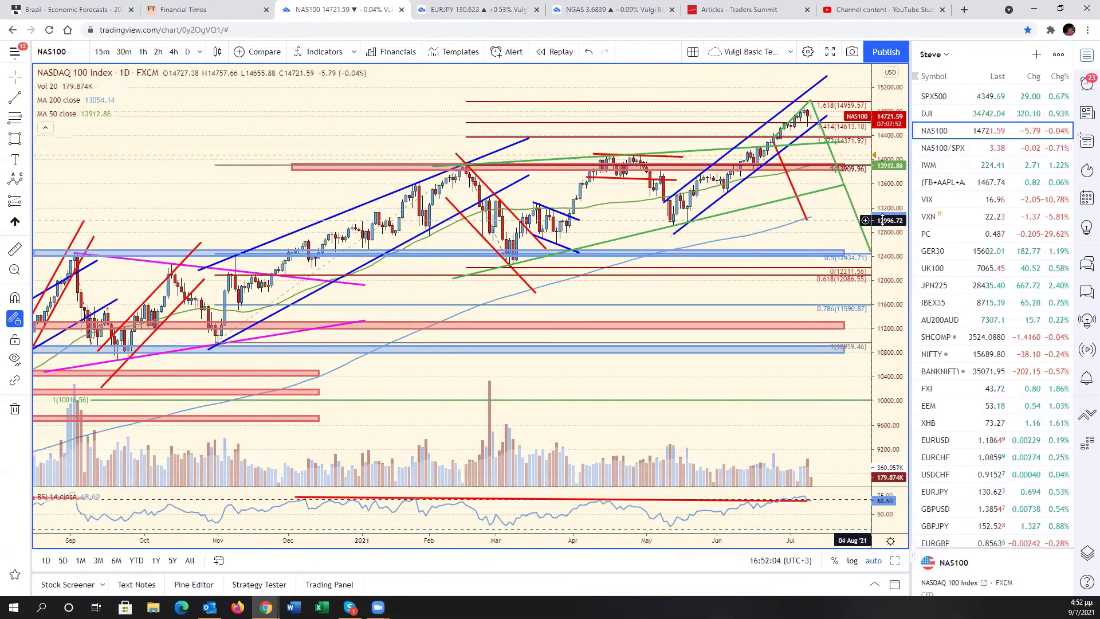
{"action": "scroll", "coordinate": [882, 224], "scroll_direction": "left", "scroll_amount": 5}
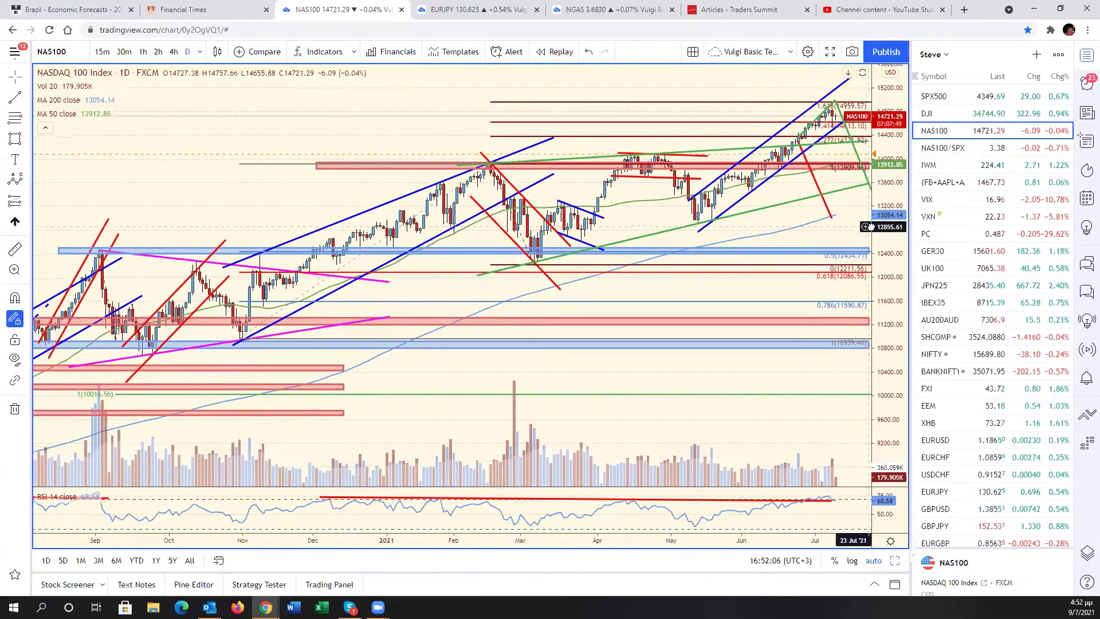
{"action": "scroll", "coordinate": [882, 232], "scroll_direction": "right", "scroll_amount": 7}
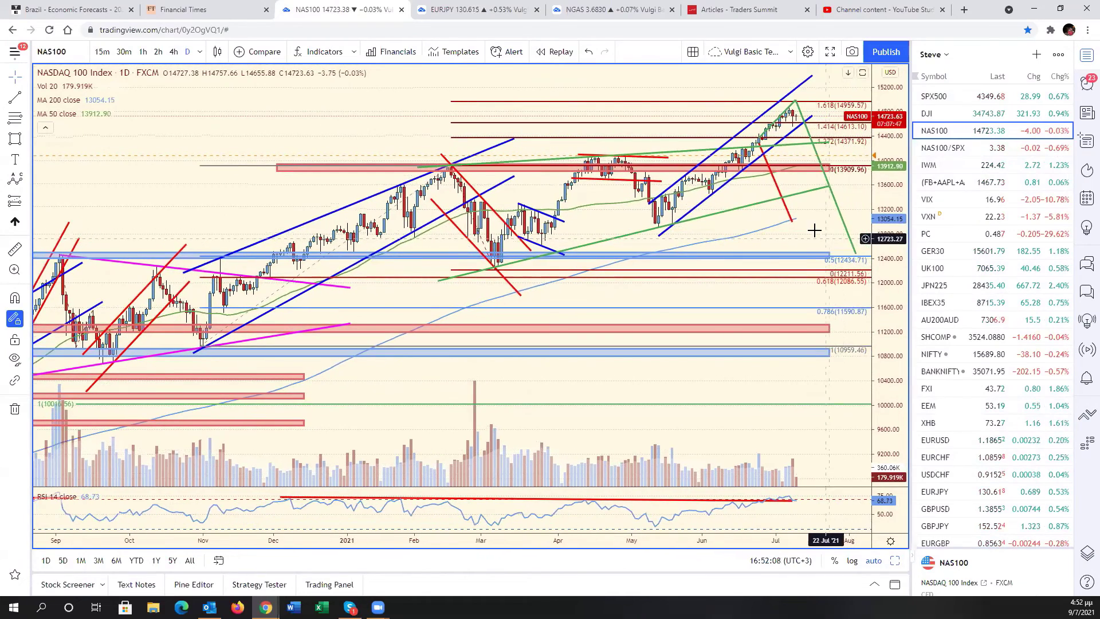
{"action": "left_click", "coordinate": [780, 194]}
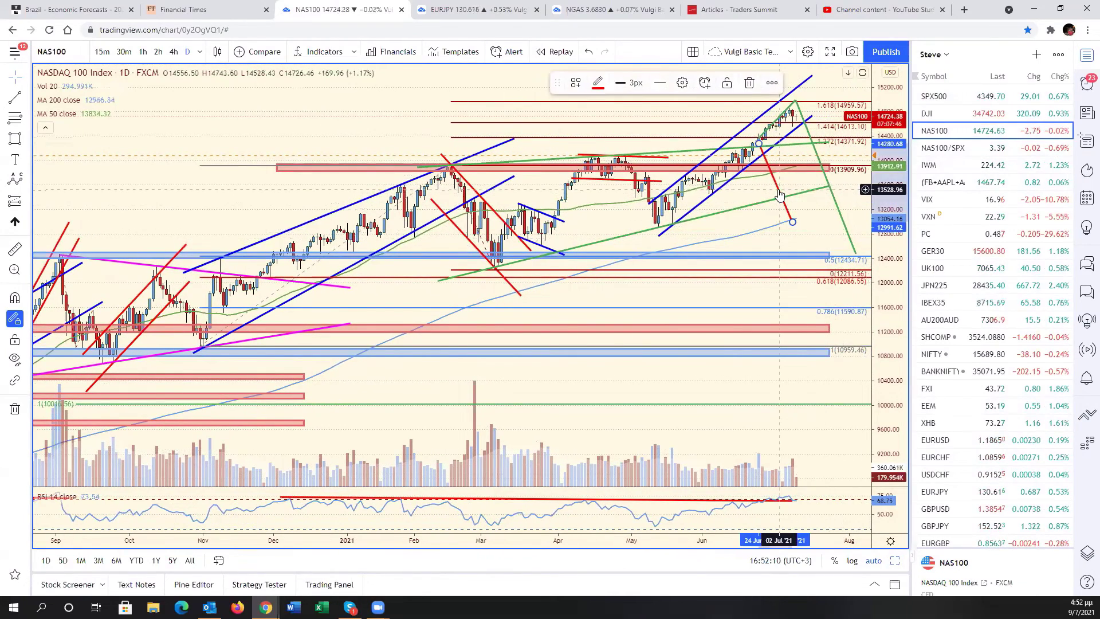
{"action": "key", "text": "Delete"}
{"action": "scroll", "coordinate": [810, 216], "scroll_direction": "left", "scroll_amount": 6}
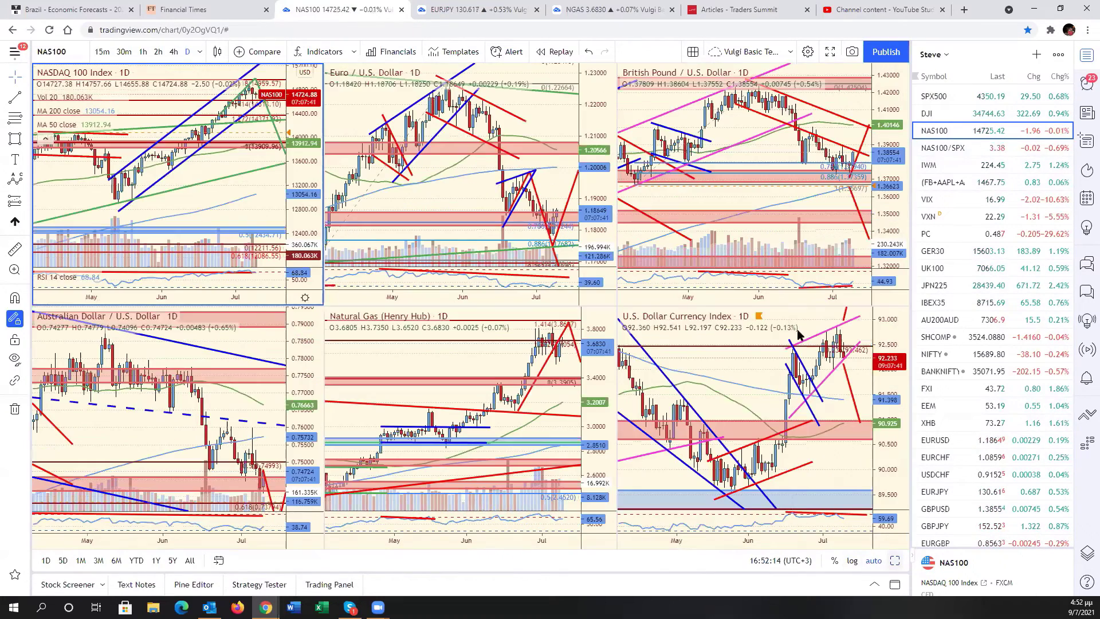
{"action": "left_click", "coordinate": [895, 560]}
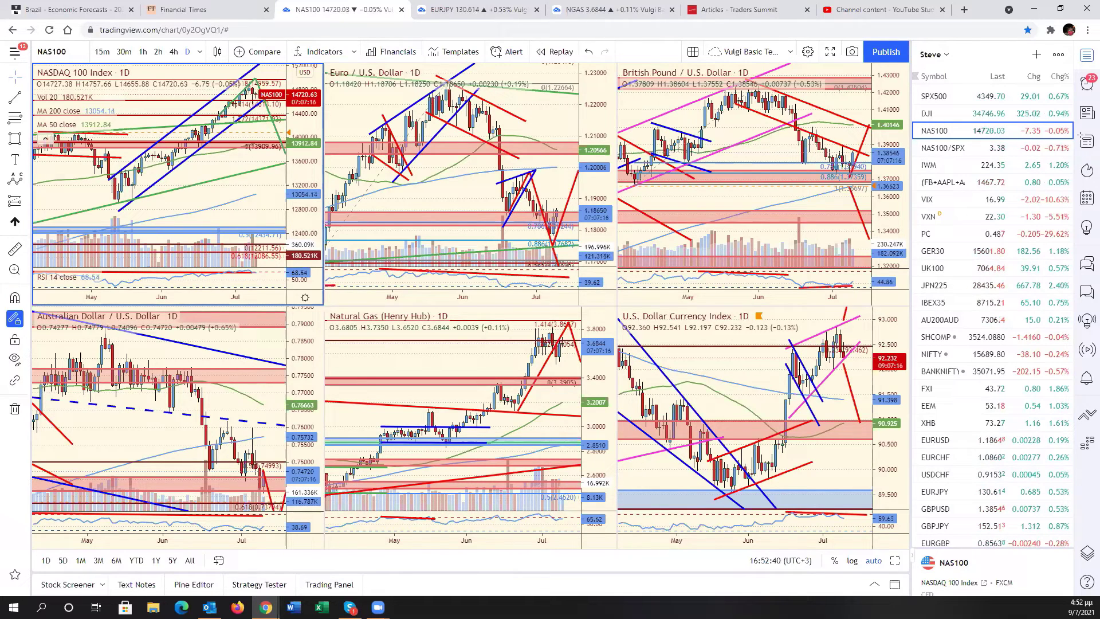
Step: Load SMH in the pane, maximize it full-window, and compress its price scale
{"action": "left_click", "coordinate": [65, 54]}
{"action": "type", "text": "SMH"}
{"action": "key", "text": "Return"}
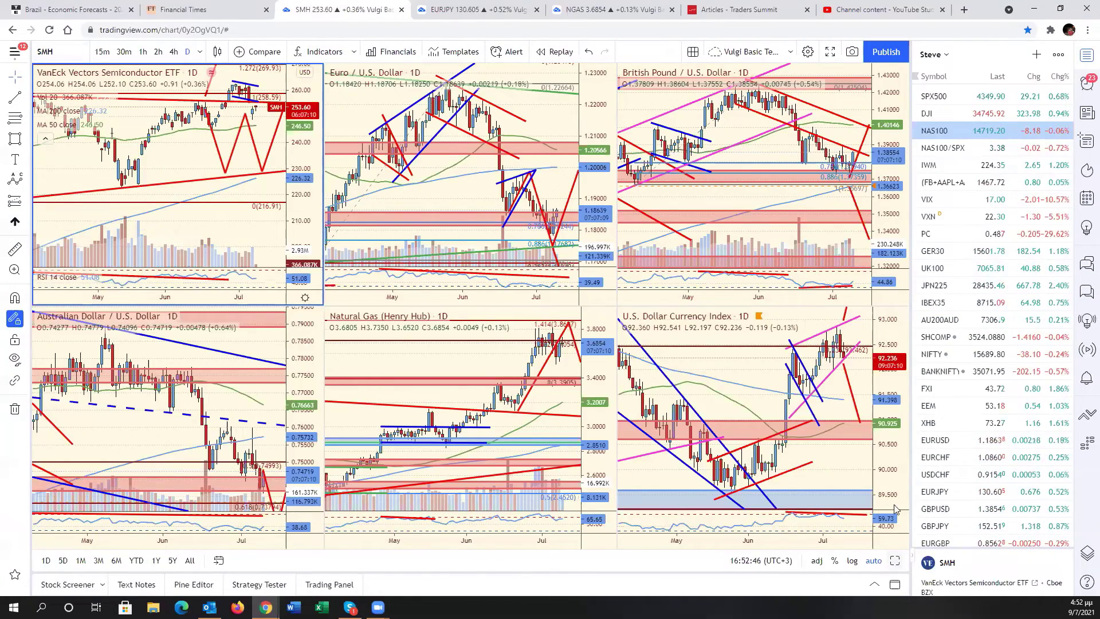
{"action": "key", "text": "alt+Return"}
{"action": "left_click_drag", "start_coordinate": [891, 224], "coordinate": [796, 311]}
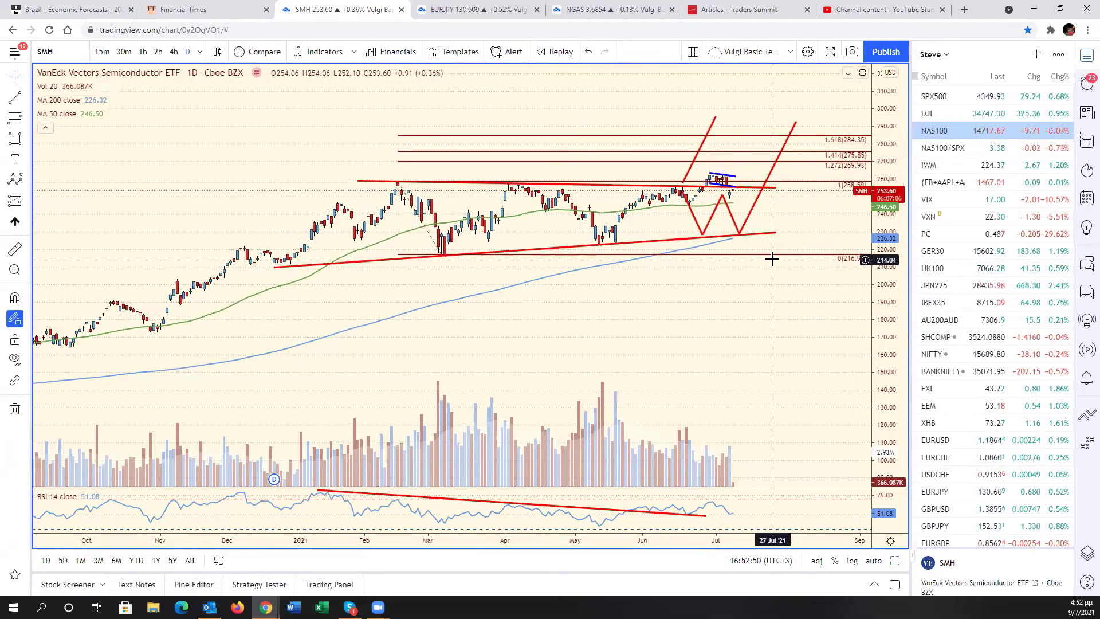
Step: Raise the resistance line's right end to 262.65 and shift the red projection lines up-right
{"action": "left_click_drag", "start_coordinate": [776, 189], "coordinate": [780, 172]}
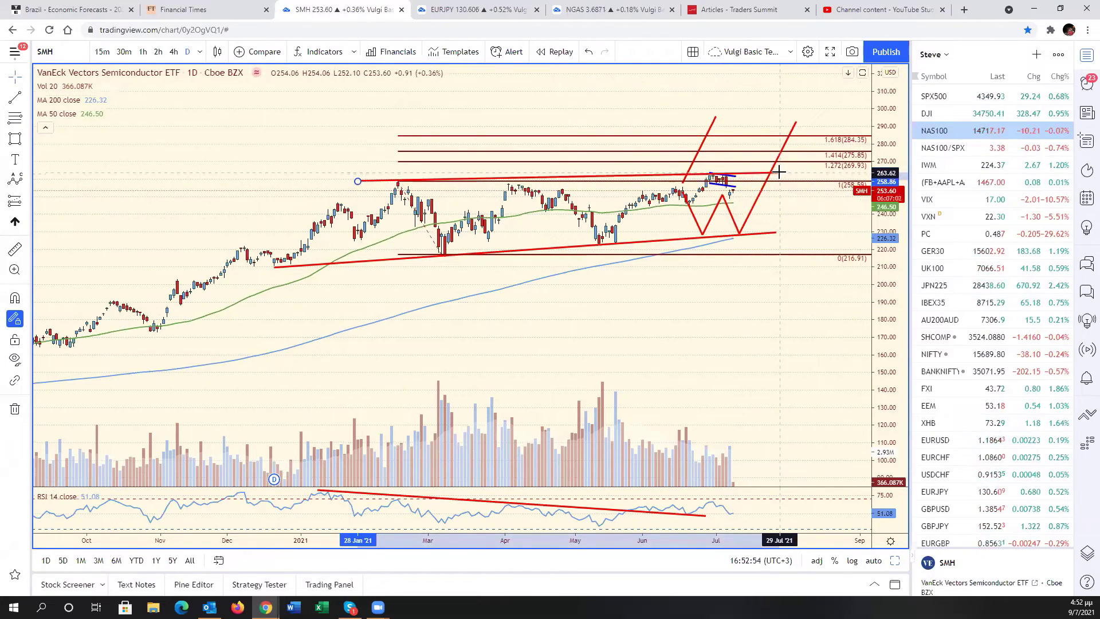
{"action": "left_click_drag", "start_coordinate": [698, 163], "coordinate": [756, 150]}
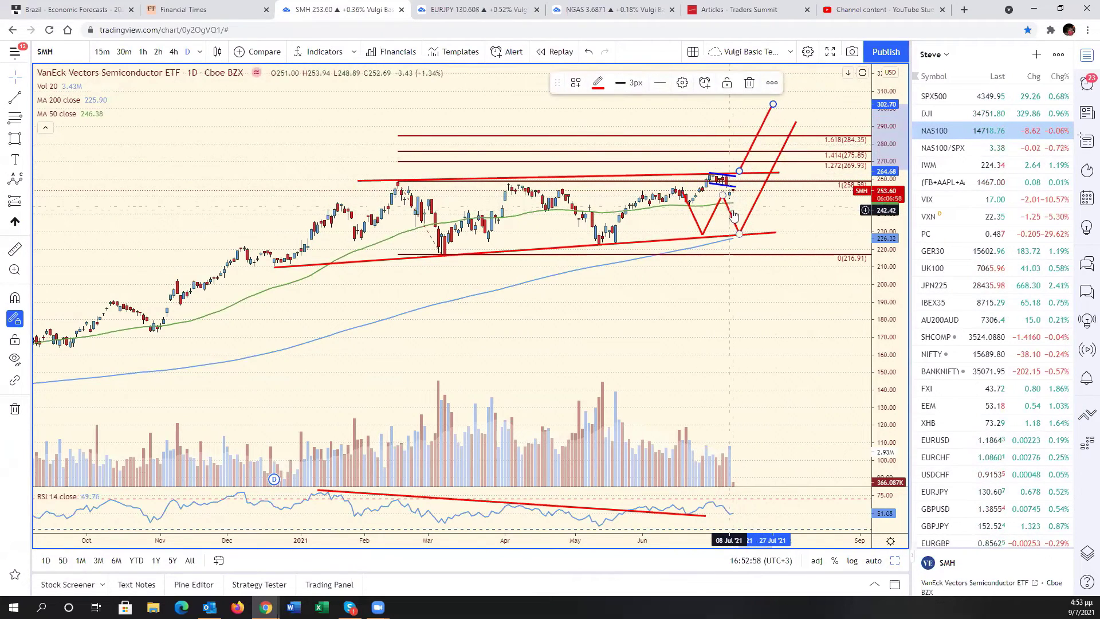
{"action": "left_click_drag", "start_coordinate": [734, 215], "coordinate": [780, 196]}
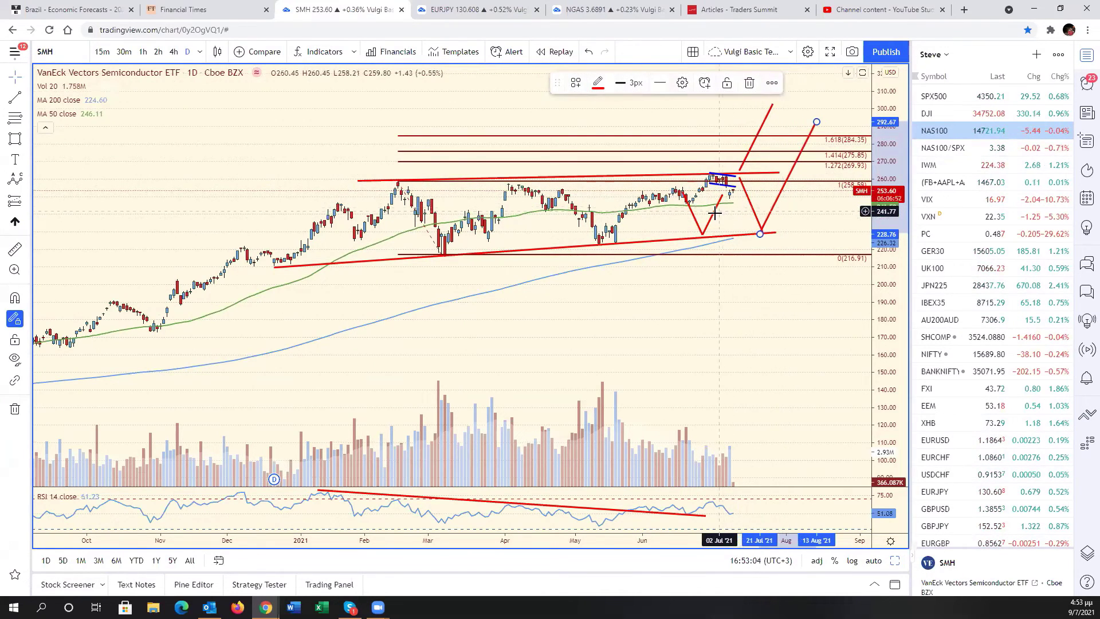
Step: Delete the small red up-leg and down-leg segments and the blue drawing near the peak
{"action": "left_click", "coordinate": [713, 220]}
{"action": "key", "text": "Delete"}
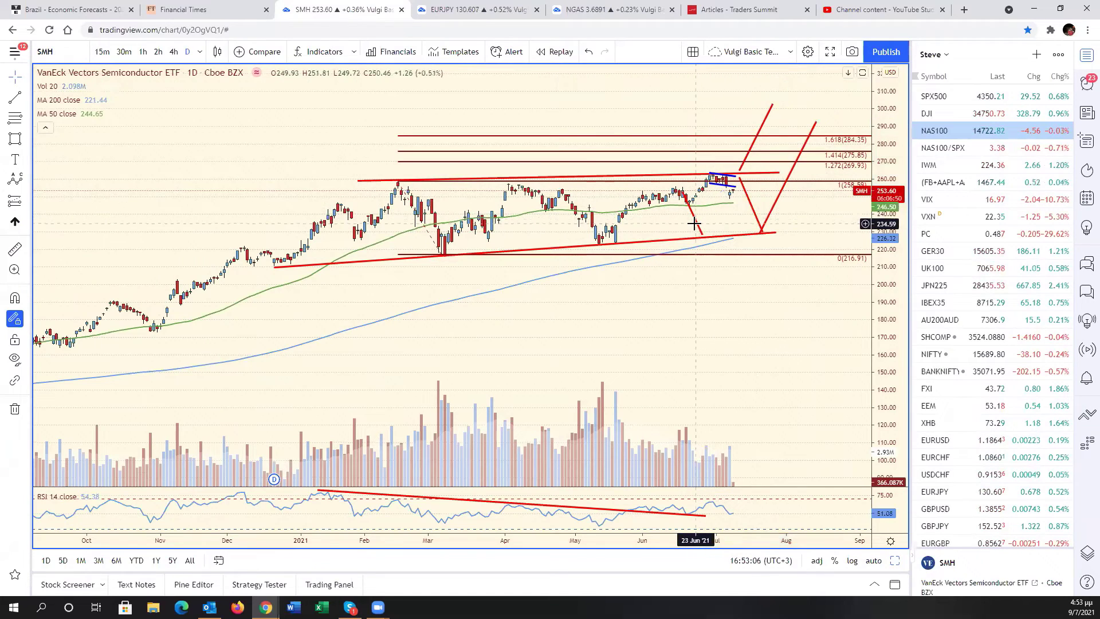
{"action": "left_click", "coordinate": [698, 228]}
{"action": "key", "text": "Delete"}
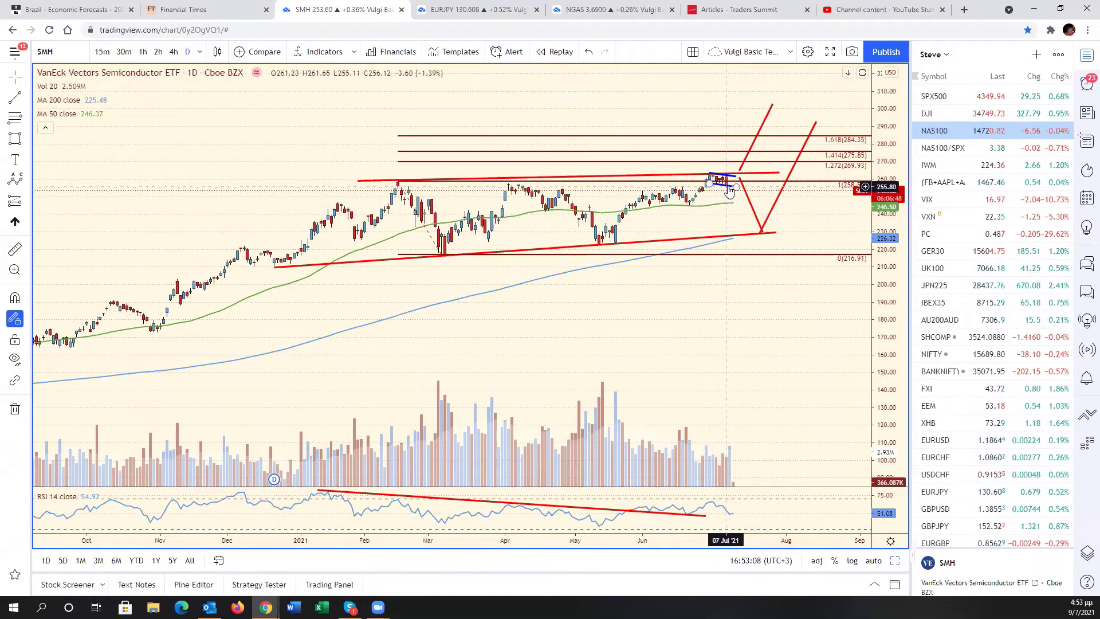
{"action": "left_click", "coordinate": [732, 177]}
{"action": "key", "text": "Delete"}
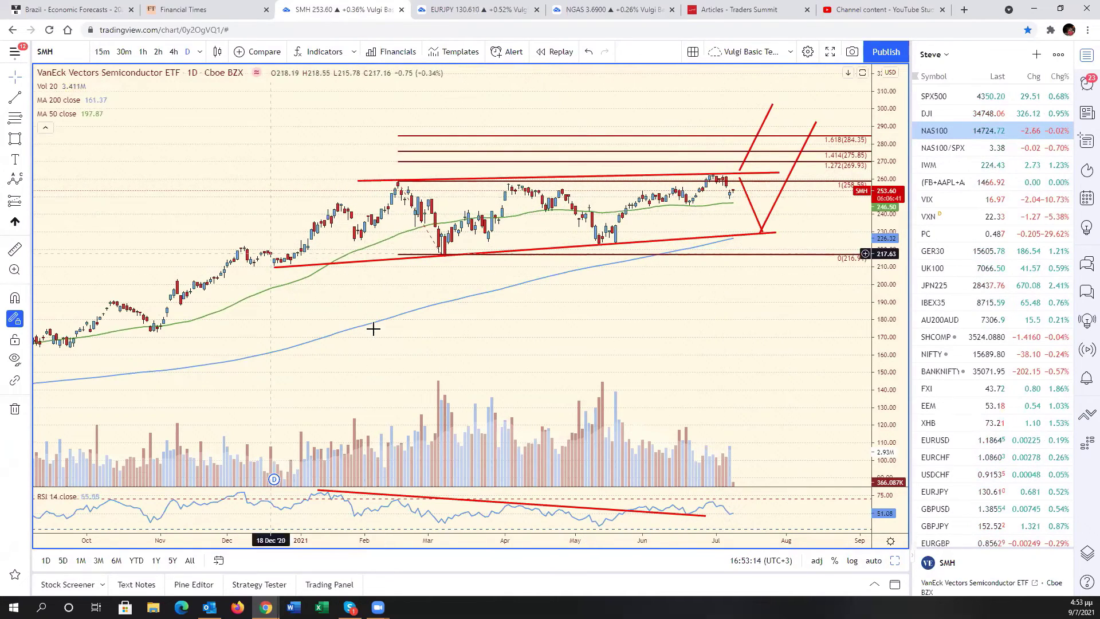
Step: Make the upper red resistance line horizontal and nudge the red zigzag slightly right
{"action": "scroll", "coordinate": [773, 362], "scroll_direction": "down", "scroll_amount": 5}
{"action": "scroll", "coordinate": [773, 362], "scroll_direction": "up", "scroll_amount": 5}
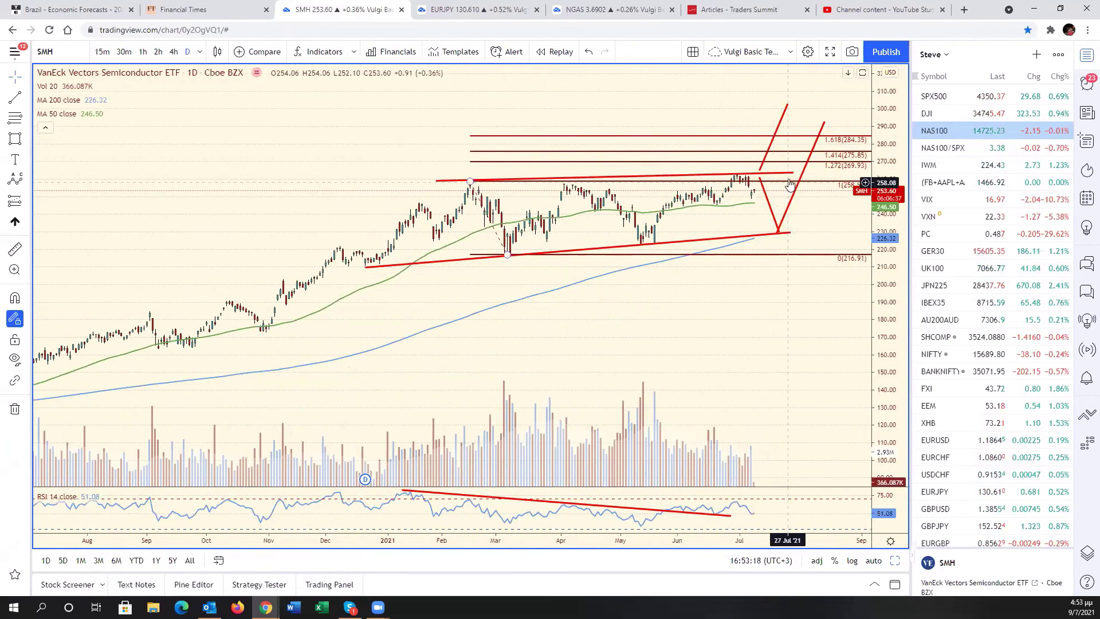
{"action": "left_click_drag", "start_coordinate": [793, 172], "coordinate": [792, 183]}
{"action": "scroll", "coordinate": [720, 293], "scroll_direction": "up", "scroll_amount": 2}
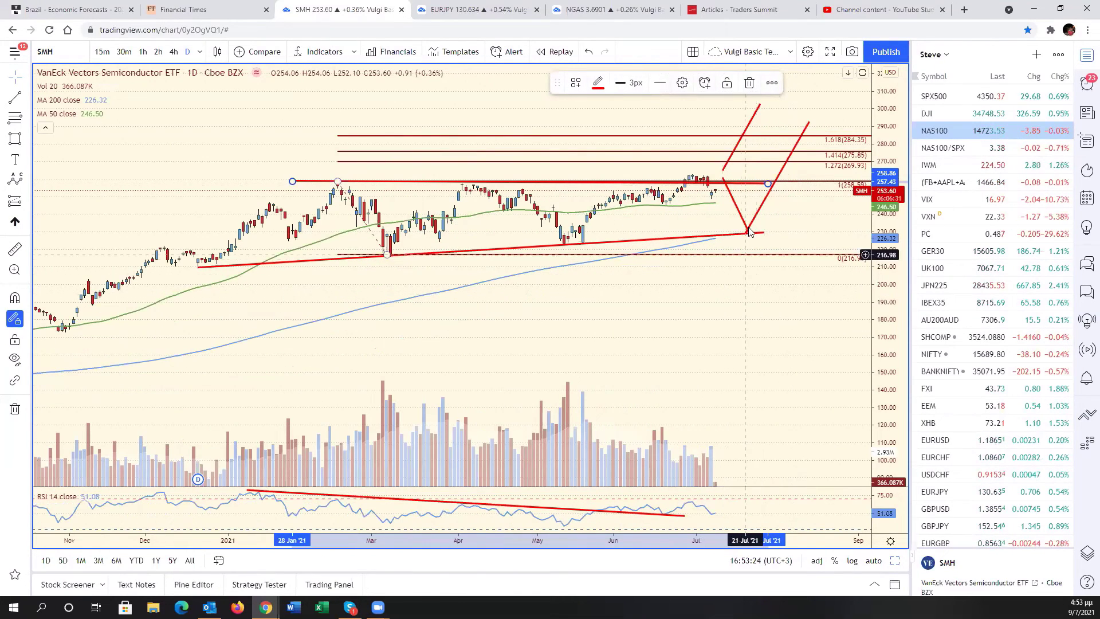
{"action": "left_click_drag", "start_coordinate": [756, 220], "coordinate": [760, 220]}
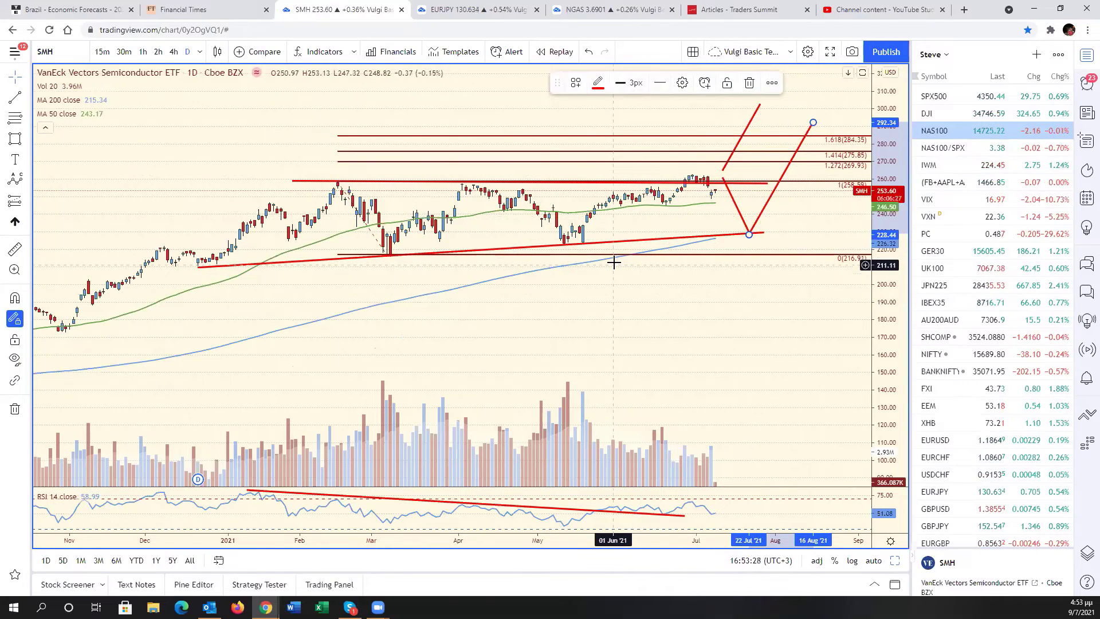
Step: Extend the RSI trendline further to the right
{"action": "left_click_drag", "start_coordinate": [684, 518], "coordinate": [737, 520]}
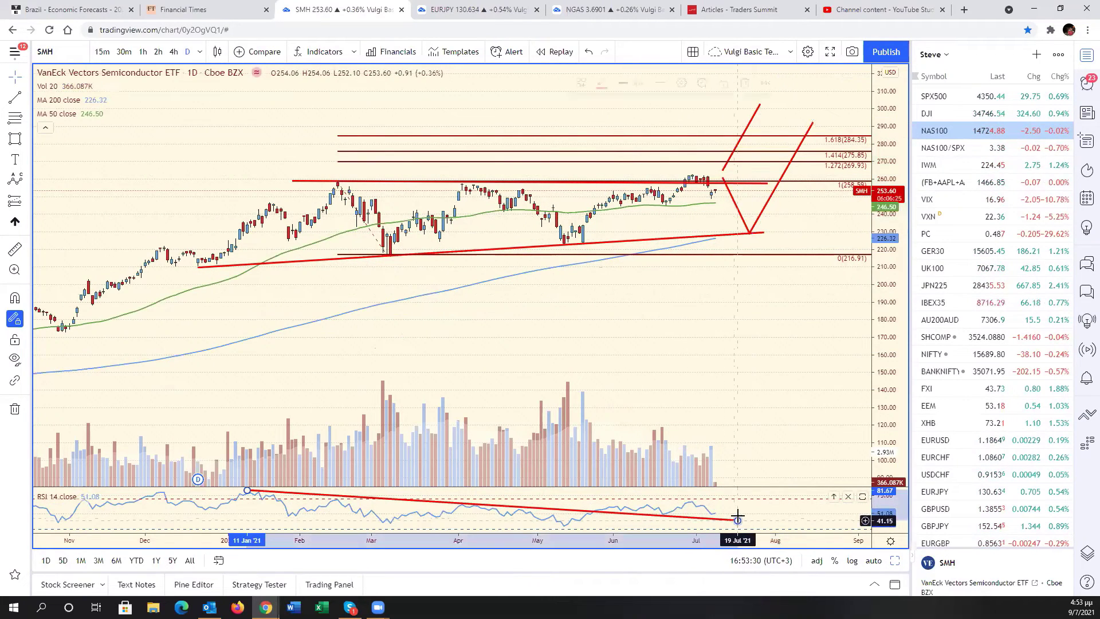
{"action": "left_click", "coordinate": [716, 379]}
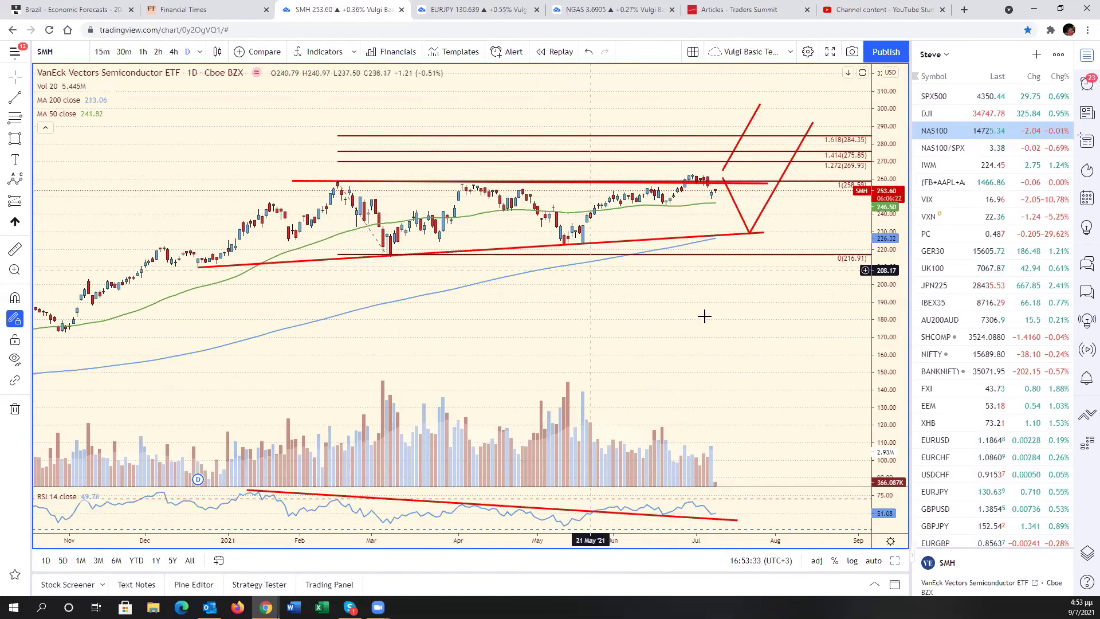
{"action": "scroll", "coordinate": [744, 304], "scroll_direction": "down", "scroll_amount": 5}
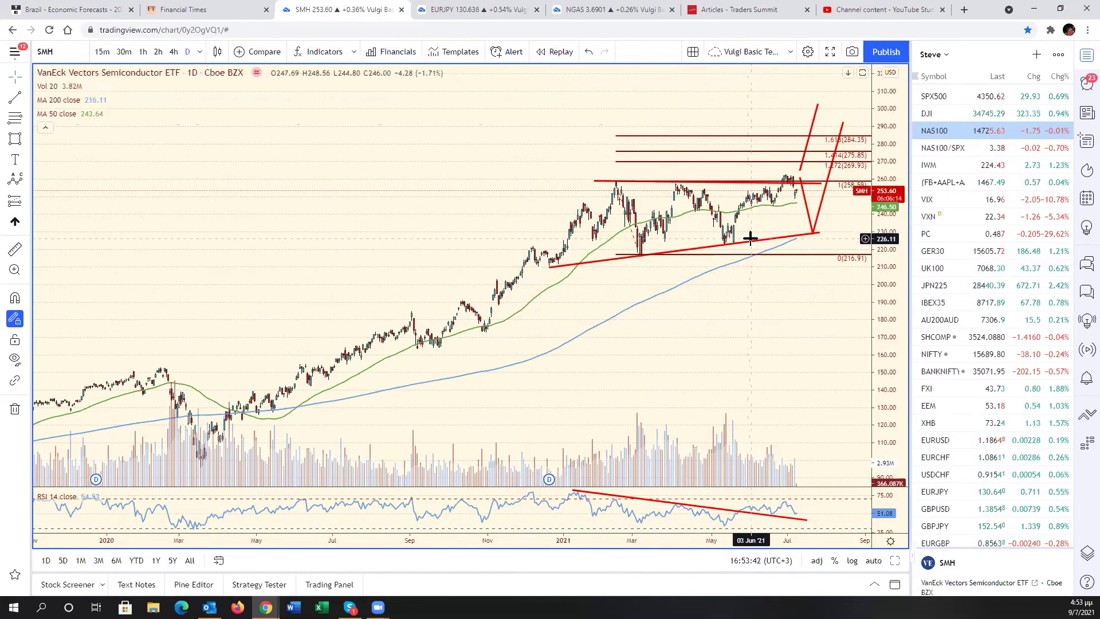
{"action": "scroll", "coordinate": [752, 245], "scroll_direction": "up", "scroll_amount": 3}
{"action": "scroll", "coordinate": [748, 246], "scroll_direction": "up", "scroll_amount": 1}
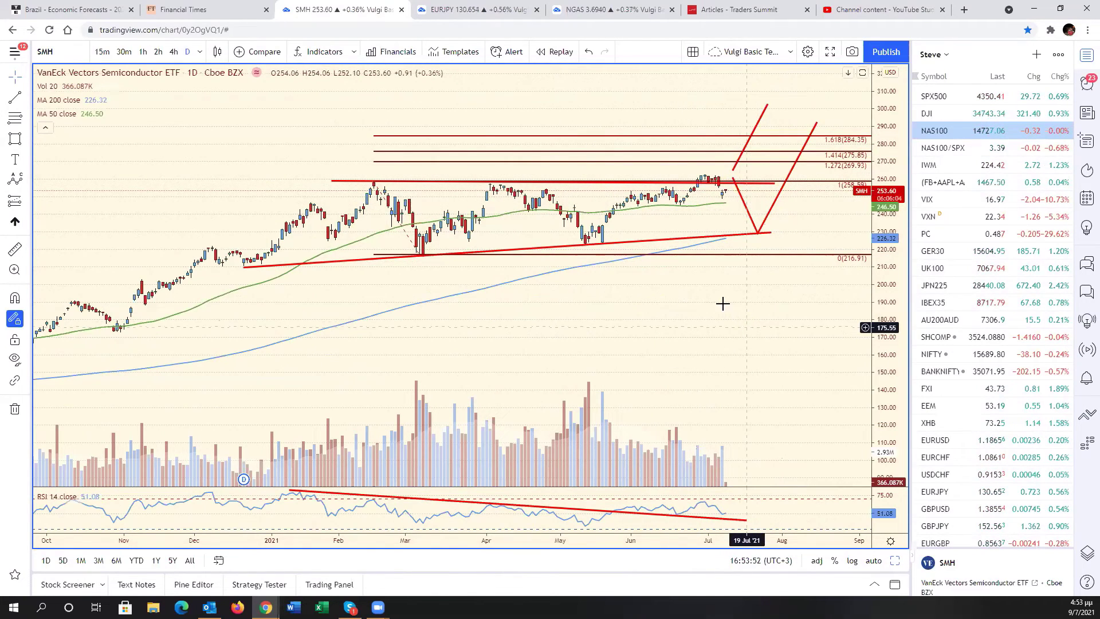
{"action": "scroll", "coordinate": [685, 195], "scroll_direction": "up", "scroll_amount": 1}
{"action": "scroll", "coordinate": [694, 245], "scroll_direction": "up", "scroll_amount": 1}
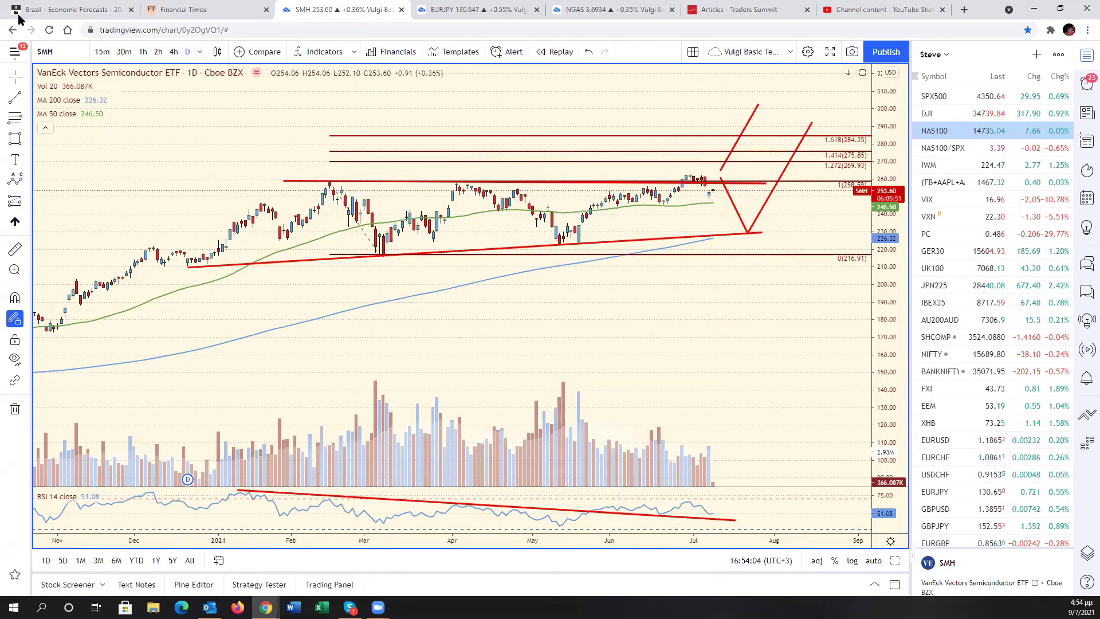
Step: Load the XRT chart and dismiss the AUDJPY alert popup
{"action": "left_click", "coordinate": [57, 48]}
{"action": "type", "text": "XRT"}
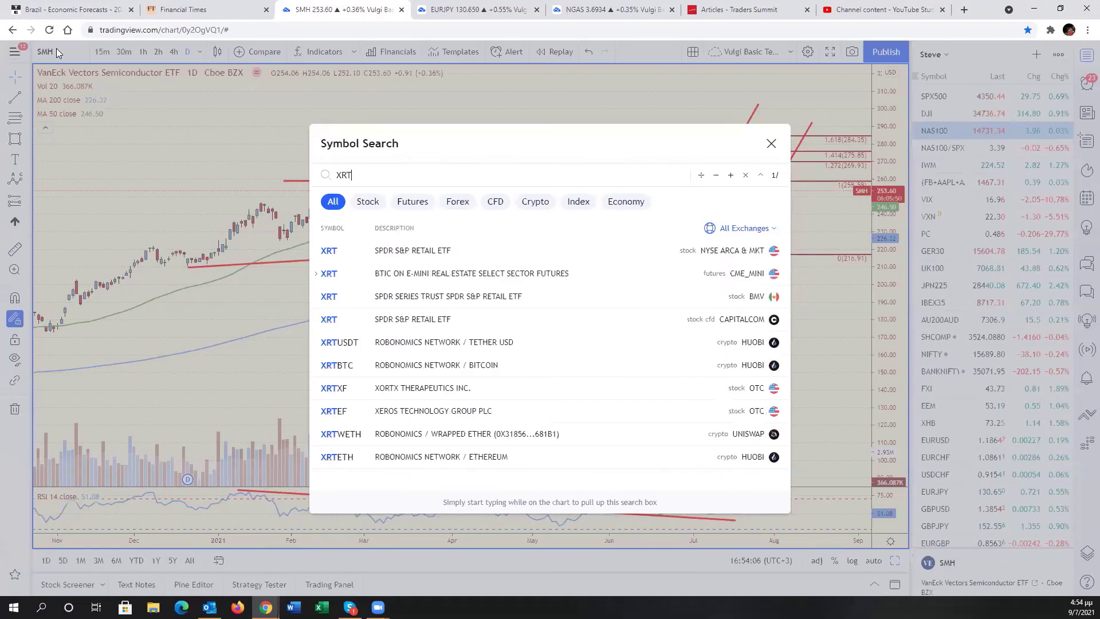
{"action": "key", "text": "Return"}
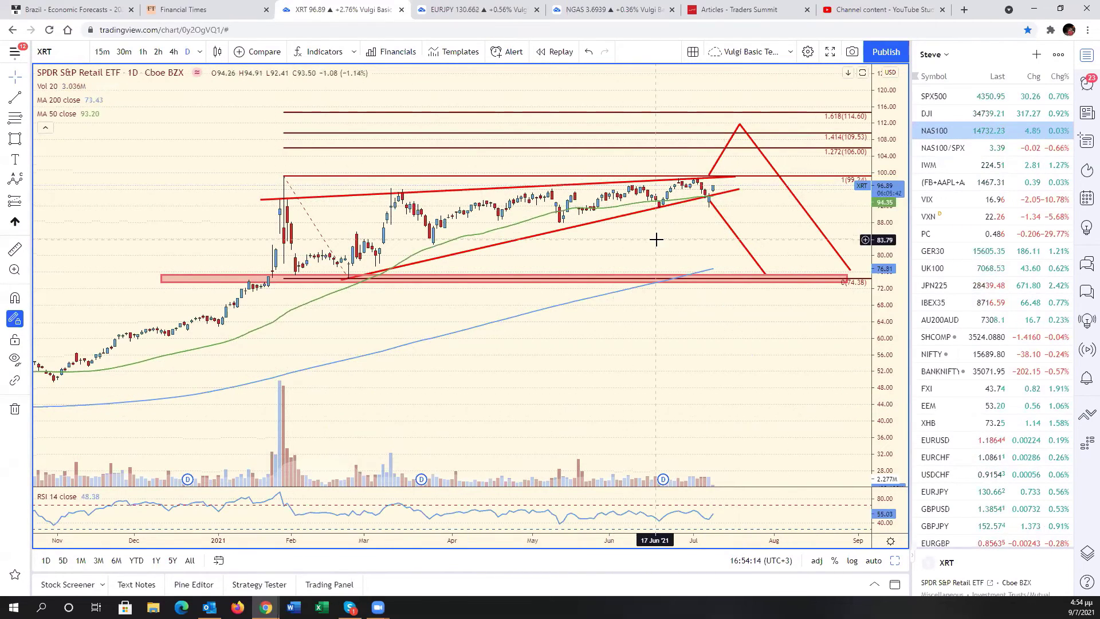
{"action": "scroll", "coordinate": [657, 240], "scroll_direction": "down", "scroll_amount": 2}
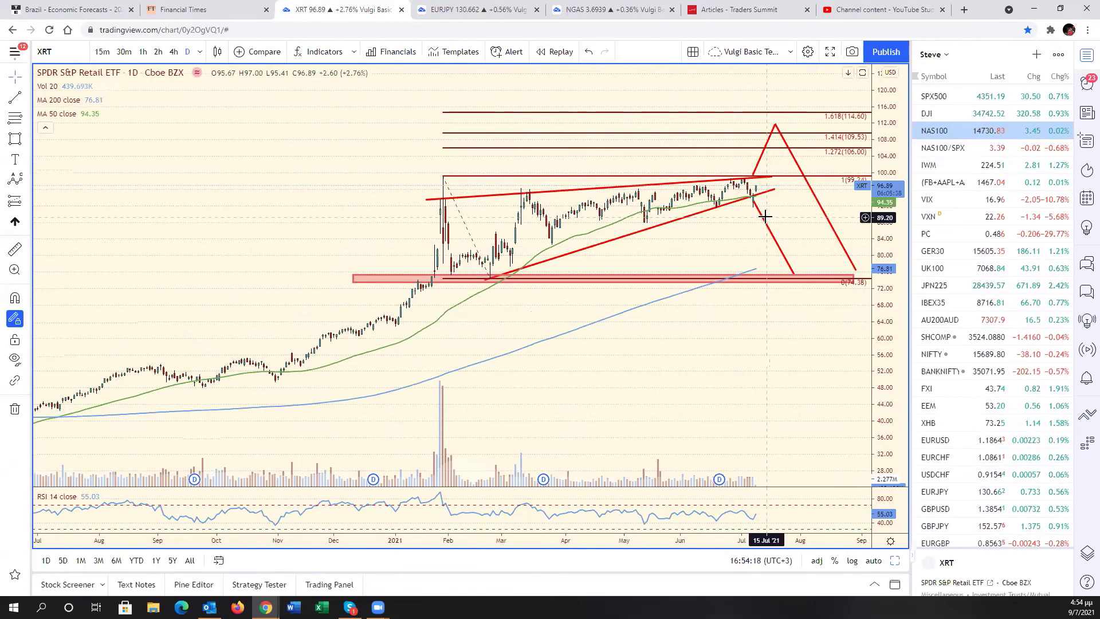
{"action": "scroll", "coordinate": [760, 198], "scroll_direction": "up", "scroll_amount": 2}
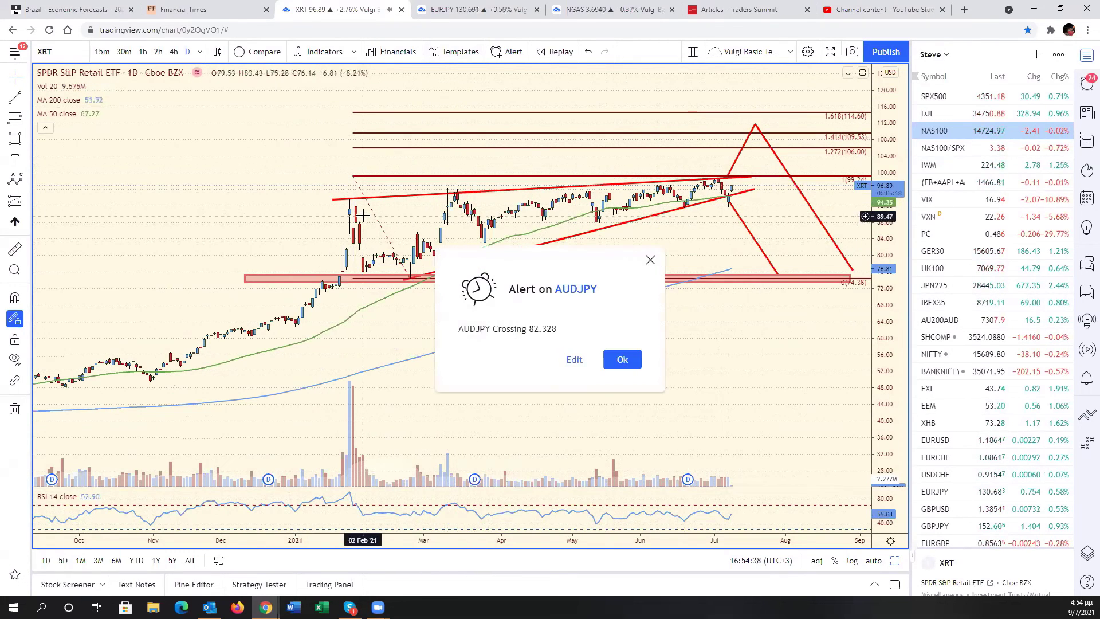
{"action": "left_click", "coordinate": [621, 358]}
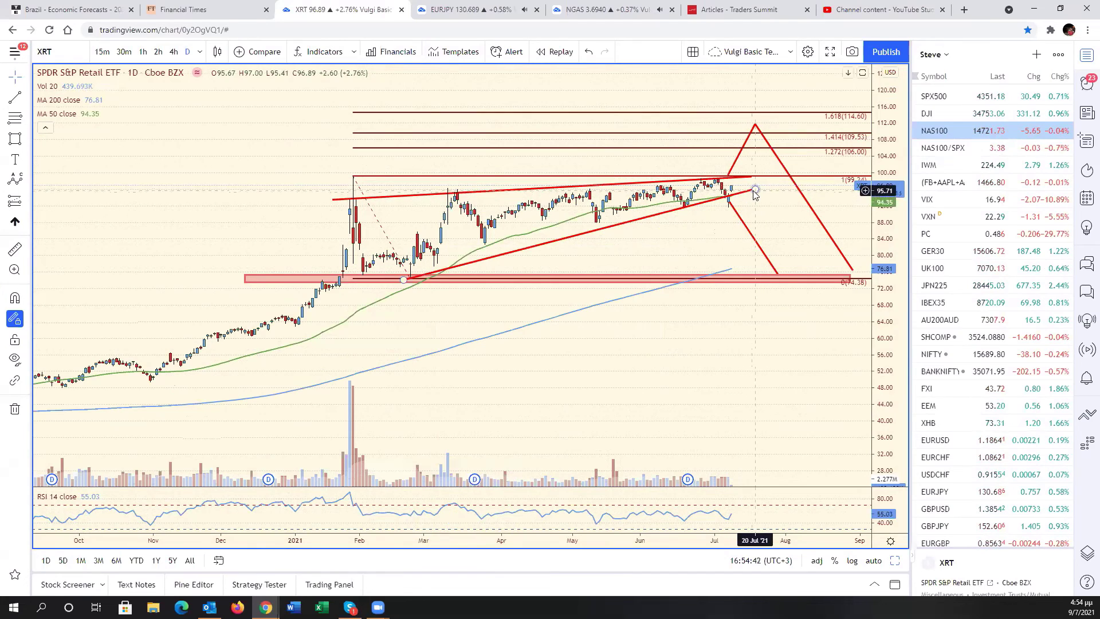
Step: Extend the wedge's trend lines right and shift the descending red line and zigzag projection
{"action": "mouse_move", "coordinate": [756, 189]}
{"action": "left_mouse_down"}
{"action": "mouse_move", "coordinate": [782, 196]}
{"action": "mouse_move", "coordinate": [796, 172]}
{"action": "mouse_move", "coordinate": [785, 176]}
{"action": "left_mouse_up"}
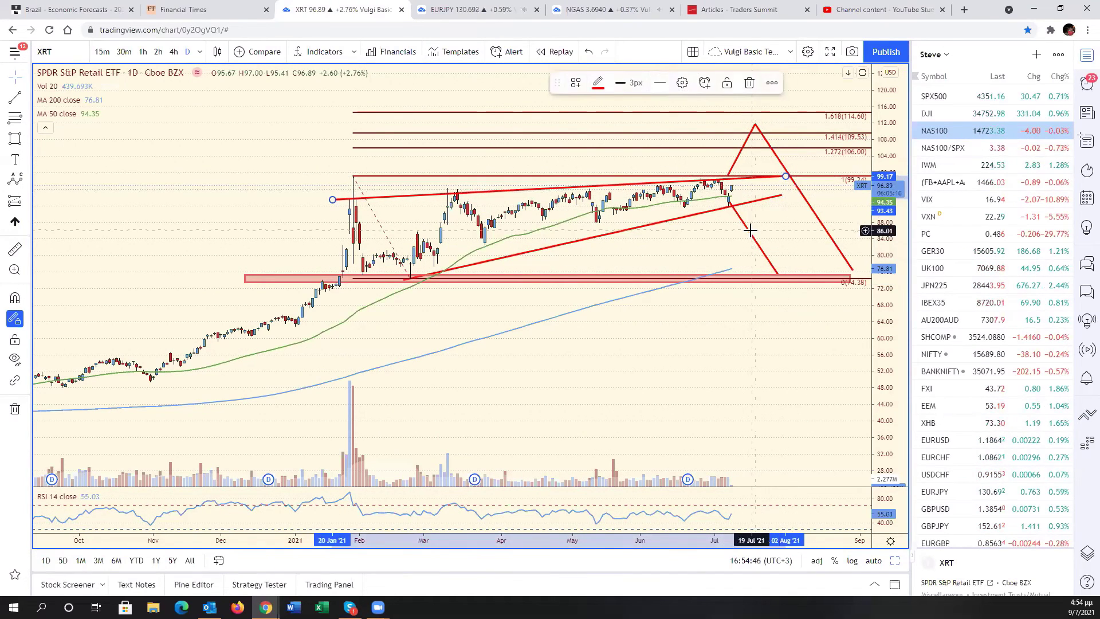
{"action": "left_click_drag", "start_coordinate": [754, 241], "coordinate": [762, 254]}
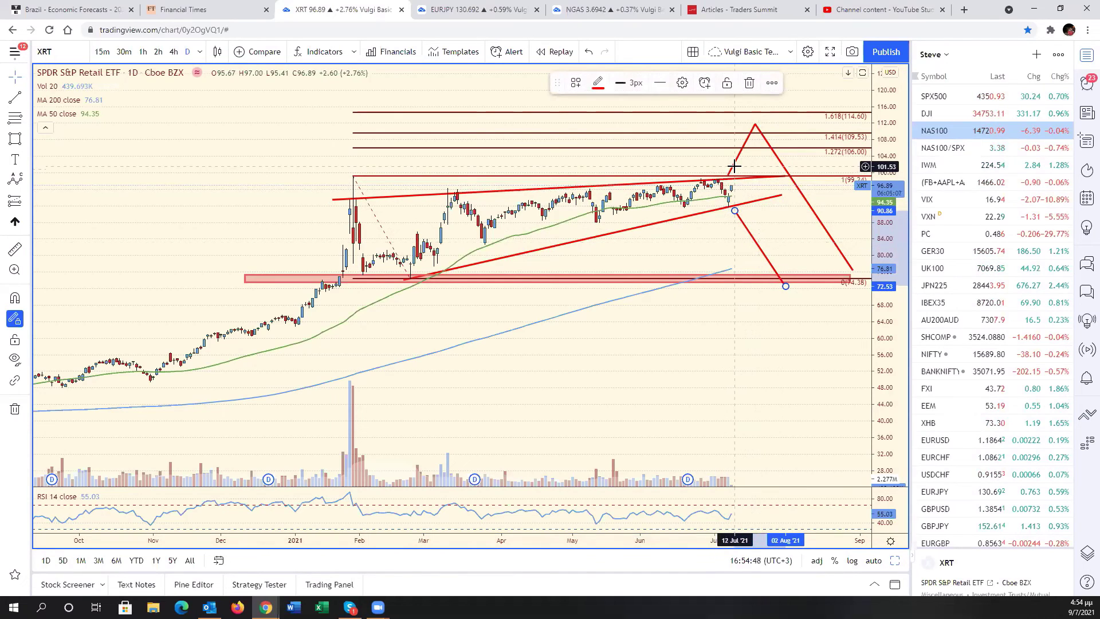
{"action": "mouse_move", "coordinate": [736, 169]}
{"action": "left_mouse_down"}
{"action": "mouse_move", "coordinate": [781, 189]}
{"action": "mouse_move", "coordinate": [780, 226]}
{"action": "left_mouse_up"}
{"action": "left_click", "coordinate": [780, 226]}
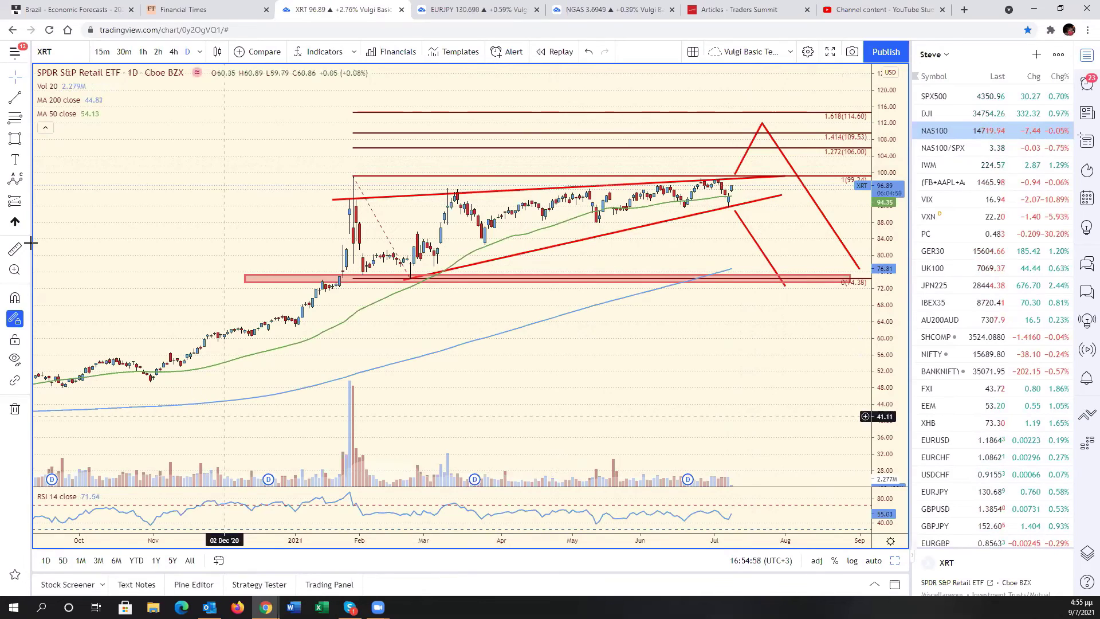
Step: Load the MRNA chart and compress its price scale for more range
{"action": "left_click", "coordinate": [69, 55]}
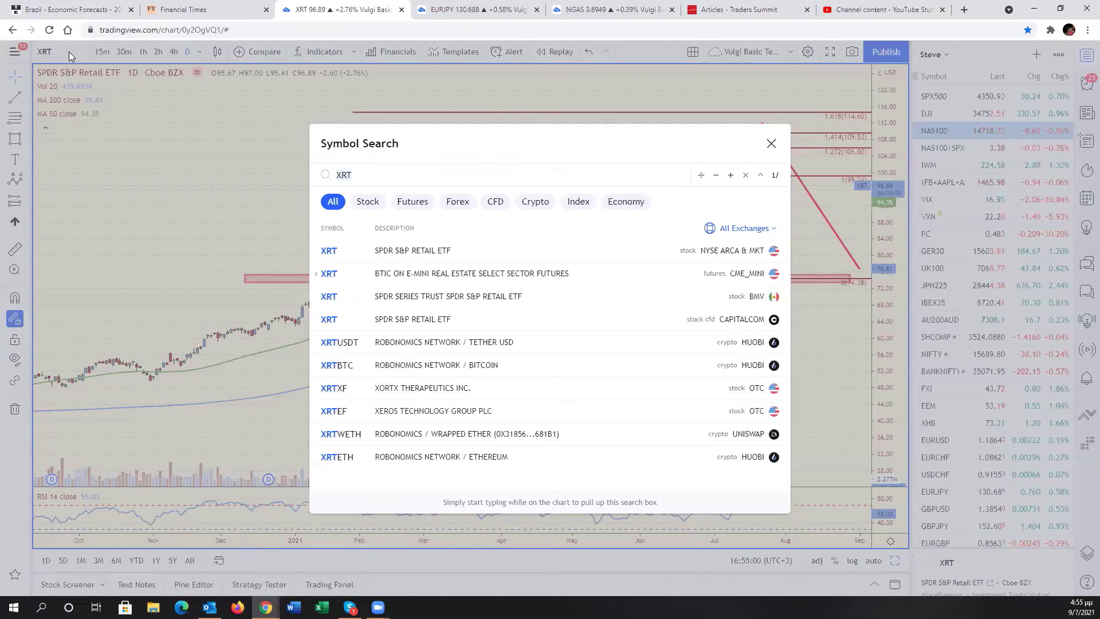
{"action": "type", "text": "MRNA"}
{"action": "key", "text": "Return"}
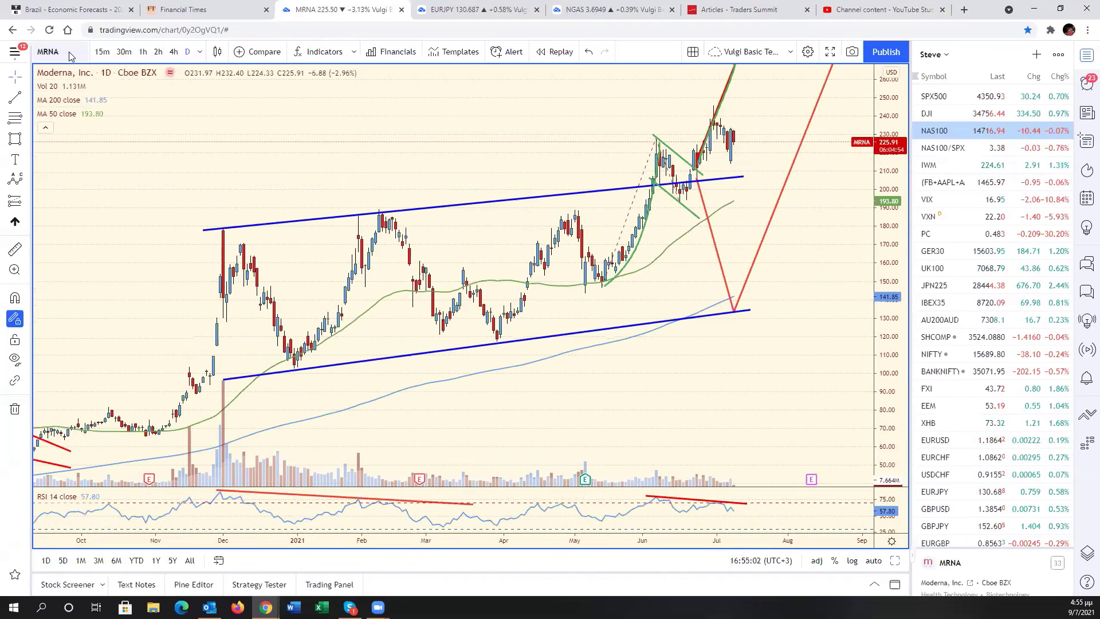
{"action": "scroll", "coordinate": [751, 279], "scroll_direction": "down", "scroll_amount": 1}
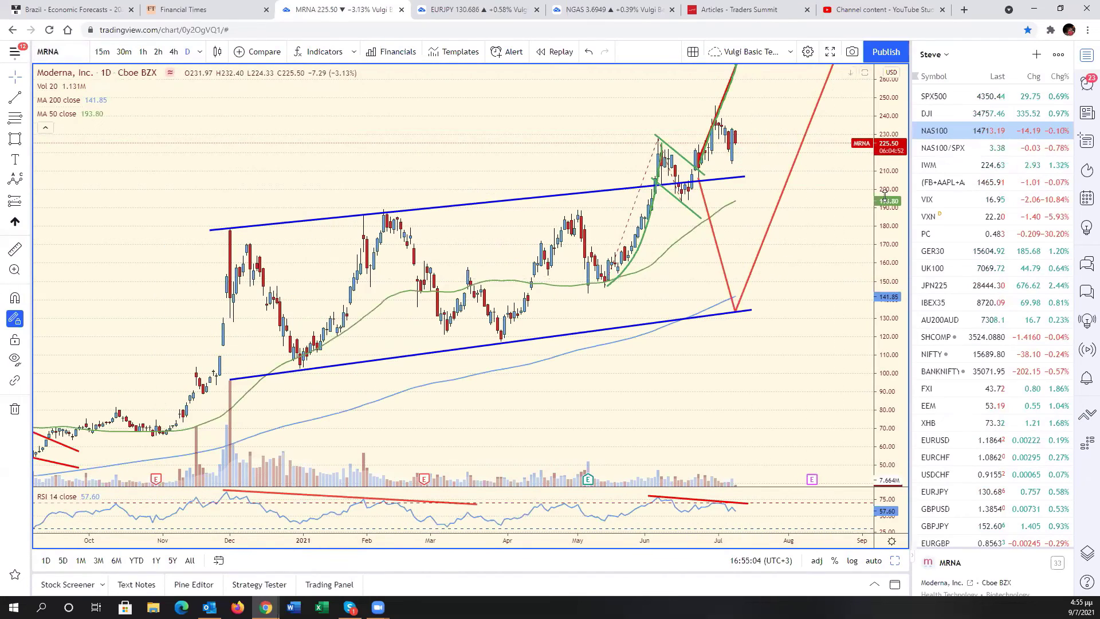
{"action": "left_click_drag", "start_coordinate": [882, 199], "coordinate": [883, 269]}
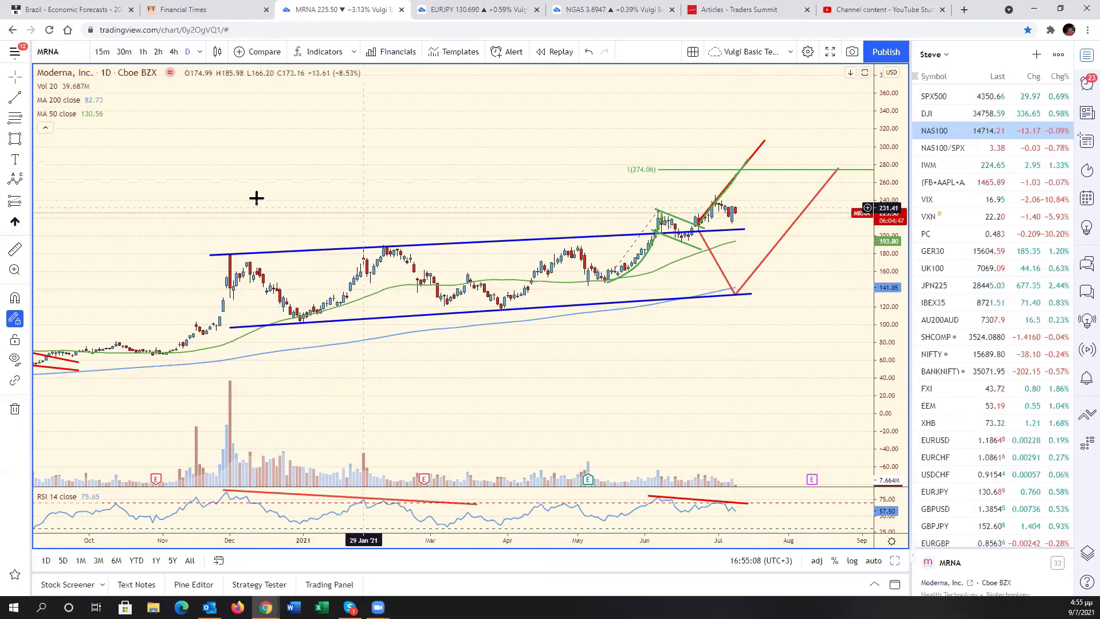
Step: Draw two red lines from the 30 Jun high toward mid-July and reposition the red up-leg
{"action": "left_click", "coordinate": [715, 196]}
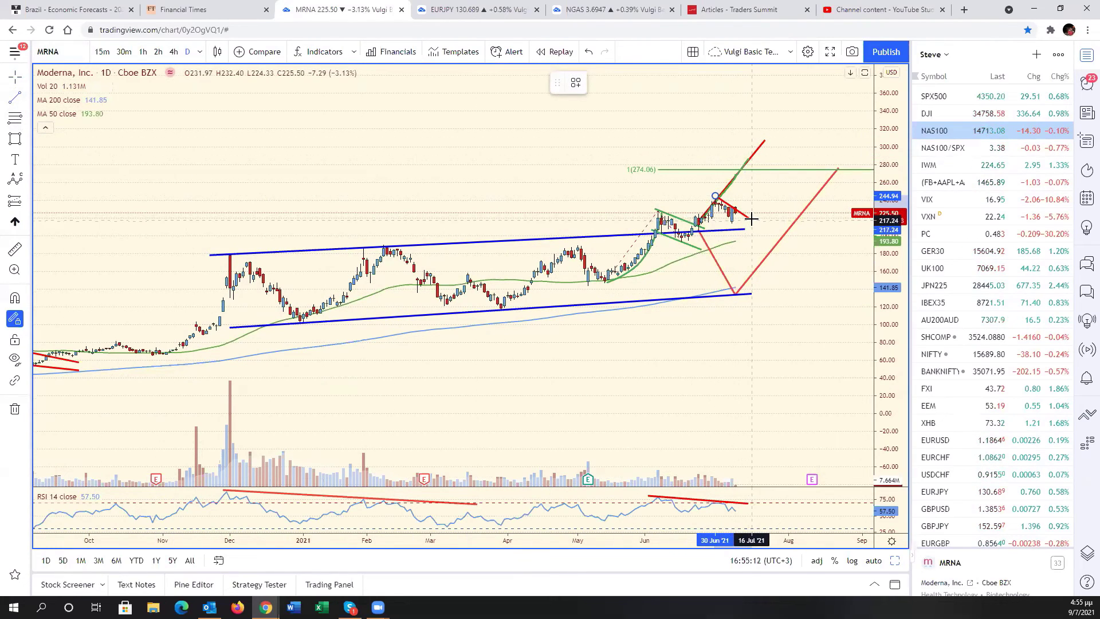
{"action": "left_click", "coordinate": [751, 218]}
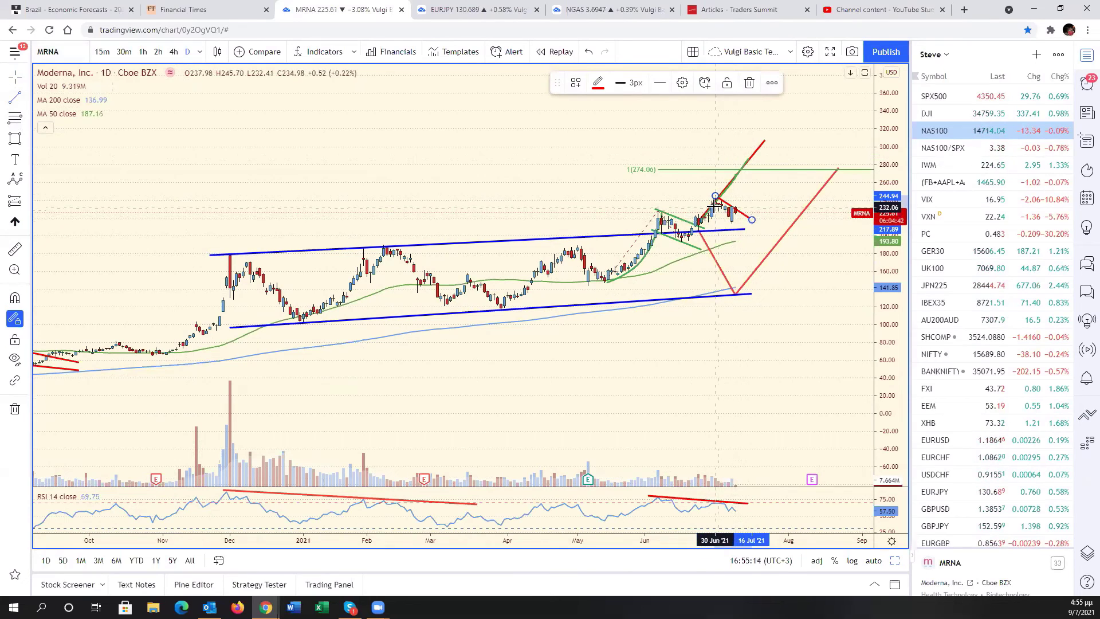
{"action": "left_click", "coordinate": [714, 202]}
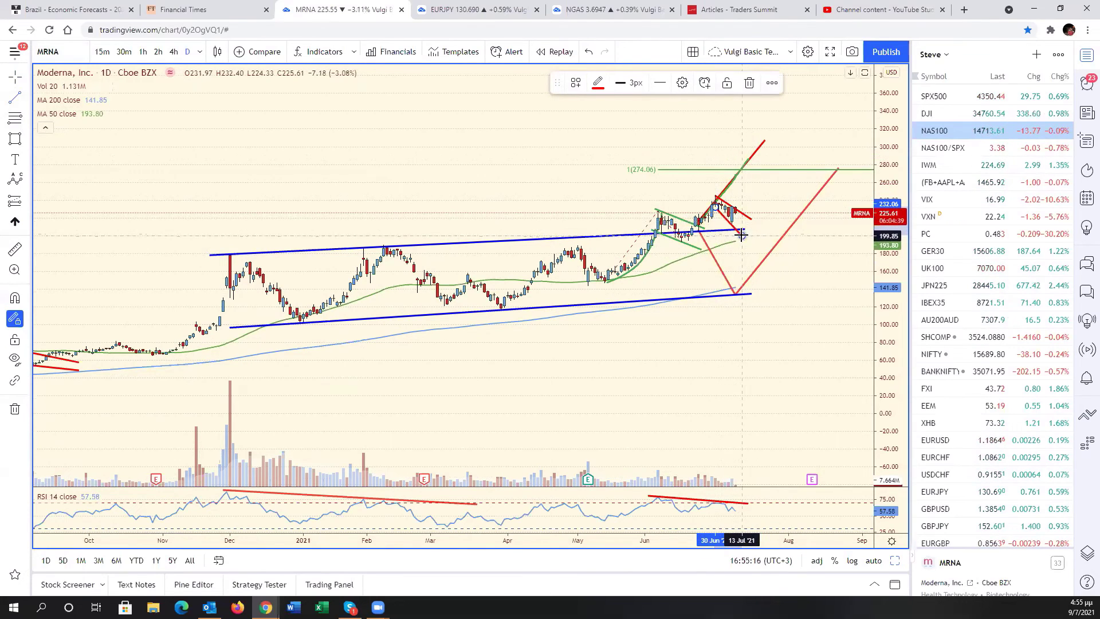
{"action": "left_click", "coordinate": [742, 235]}
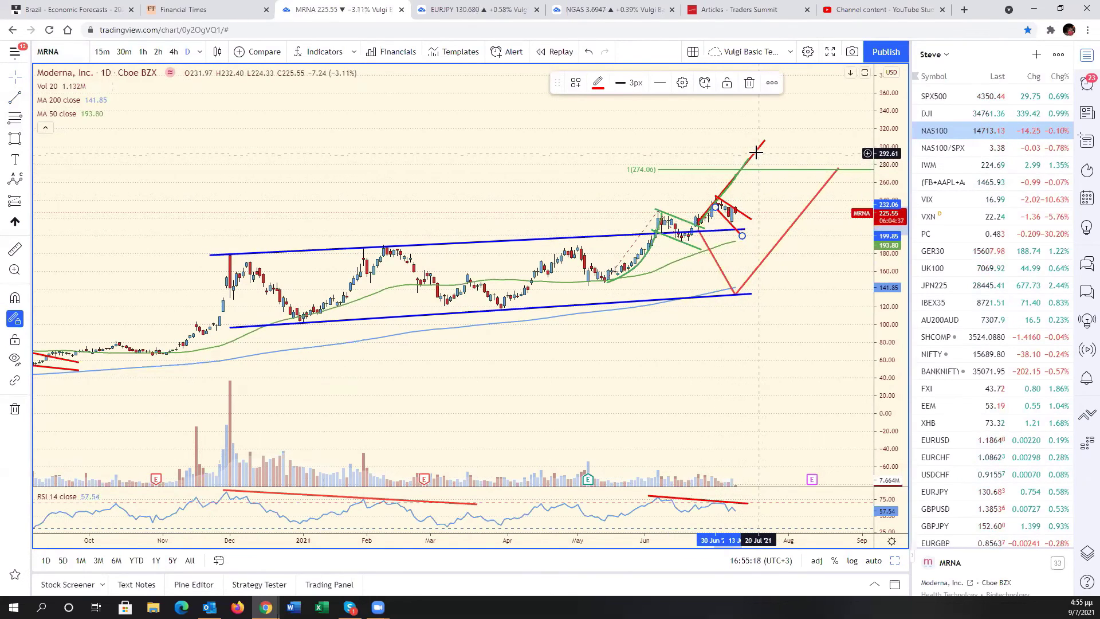
{"action": "mouse_move", "coordinate": [759, 156]}
{"action": "left_mouse_down"}
{"action": "mouse_move", "coordinate": [803, 142]}
{"action": "mouse_move", "coordinate": [762, 165]}
{"action": "left_mouse_up"}
{"action": "left_click", "coordinate": [762, 173]}
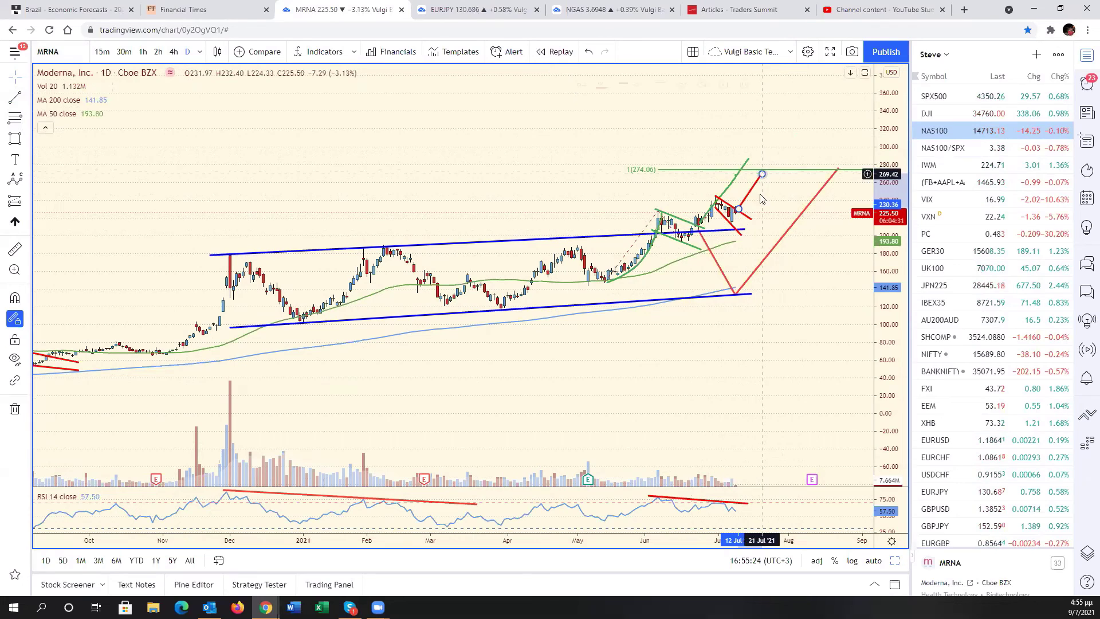
{"action": "left_click", "coordinate": [768, 266]}
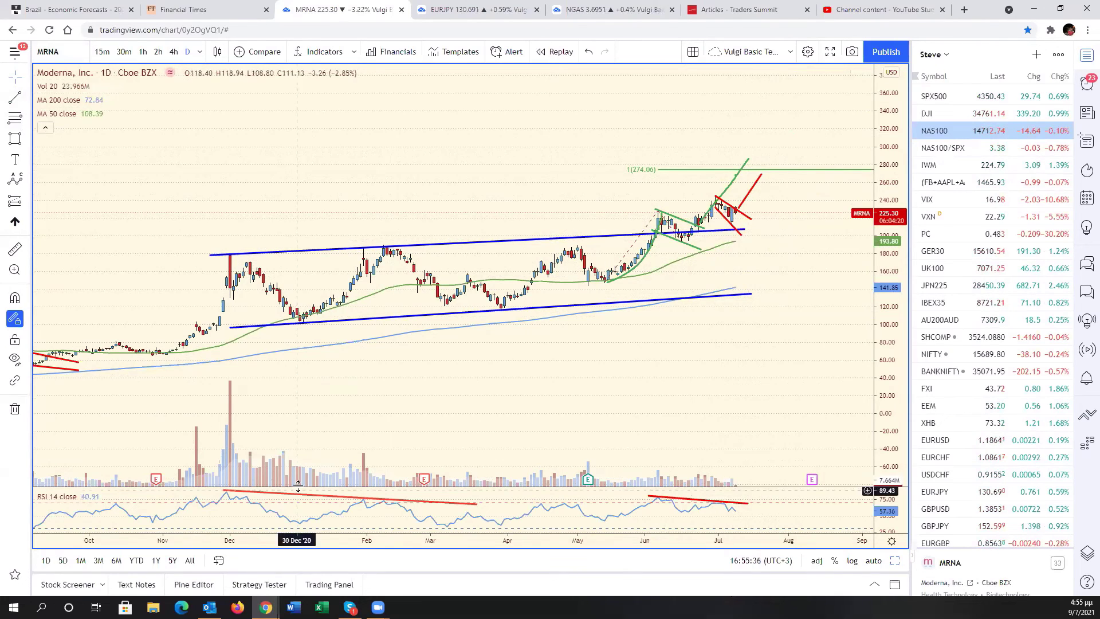
Step: Load the SMH chart in place of MRNA and stretch its price scale vertically
{"action": "type", "text": "MRNA"}
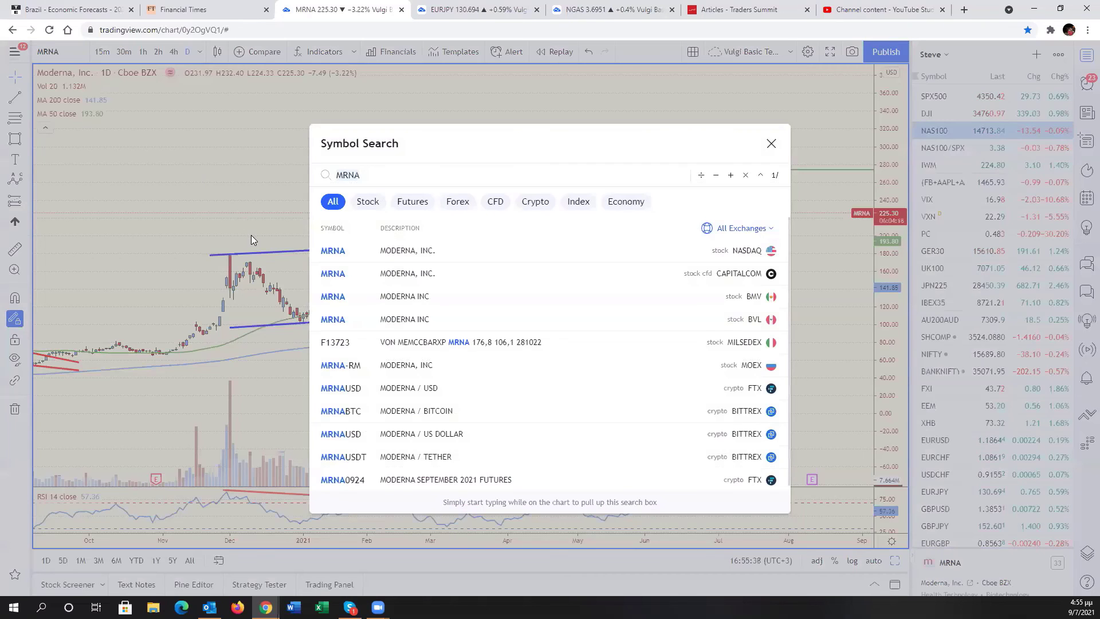
{"action": "key", "text": "BackSpace"}
{"action": "key", "text": "BackSpace"}
{"action": "key", "text": "BackSpace"}
{"action": "key", "text": "BackSpace"}
{"action": "type", "text": "SMH"}
{"action": "key", "text": "Return"}
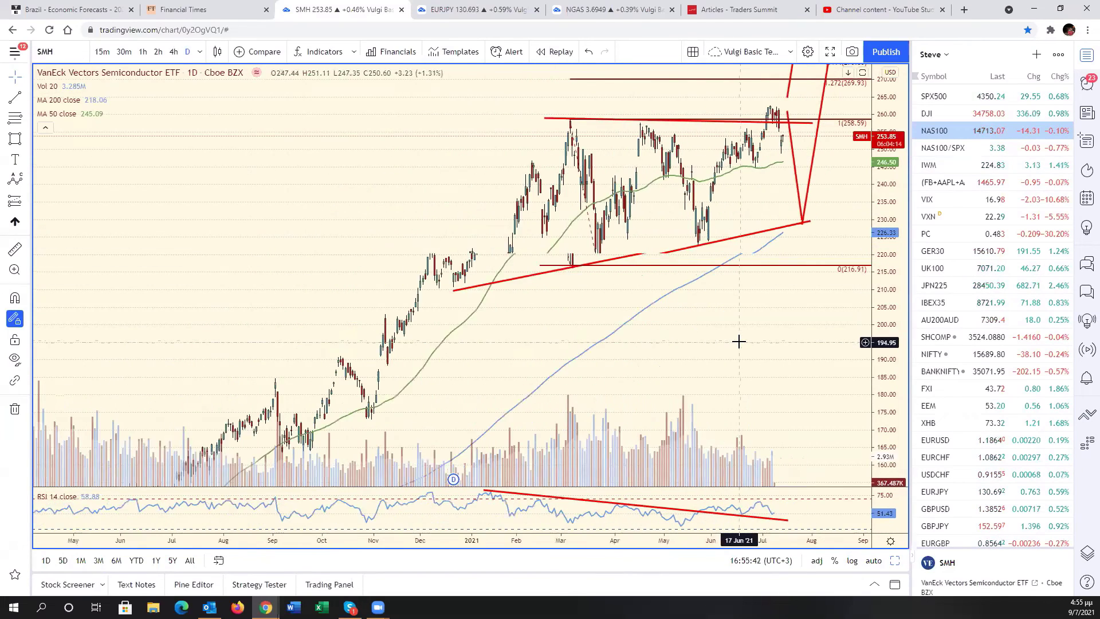
{"action": "scroll", "coordinate": [739, 341], "scroll_direction": "up", "scroll_amount": 1}
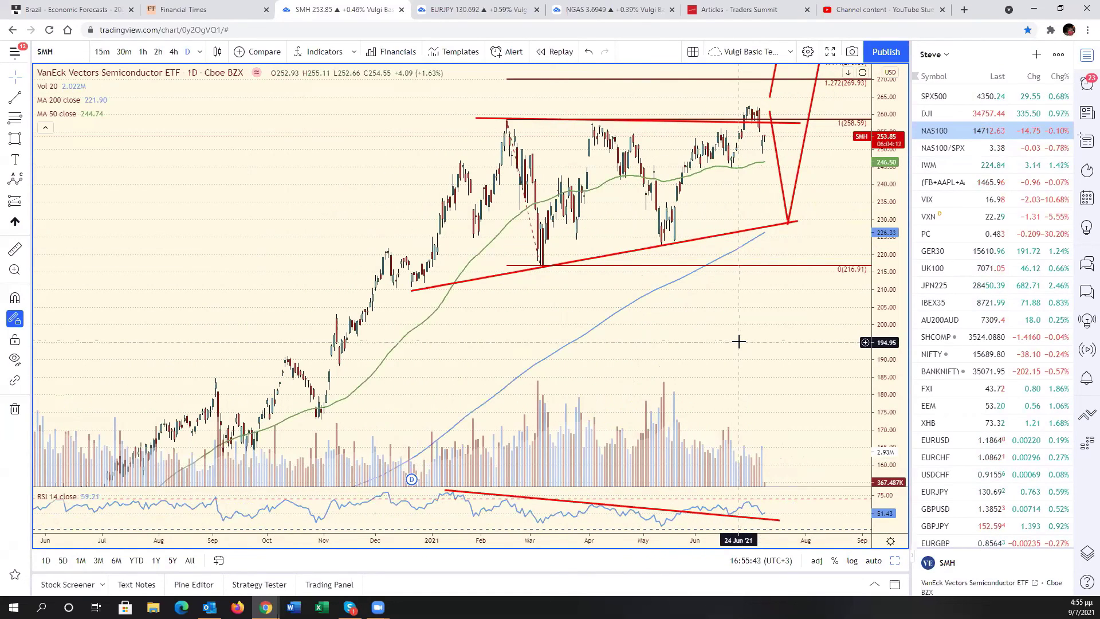
{"action": "scroll", "coordinate": [738, 342], "scroll_direction": "down", "scroll_amount": 5}
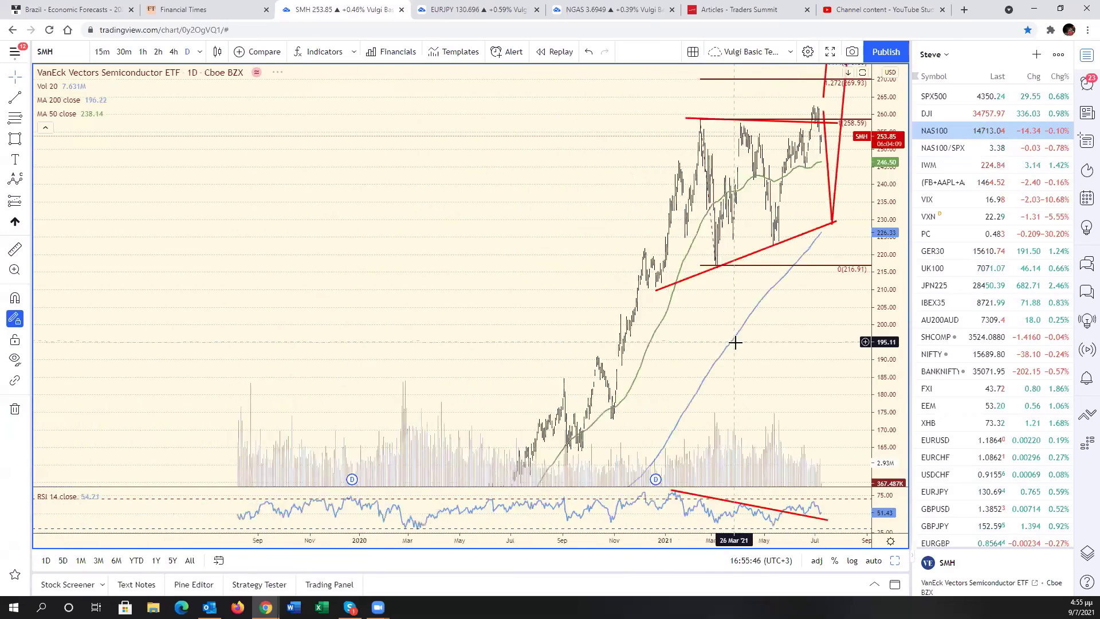
{"action": "scroll", "coordinate": [736, 342], "scroll_direction": "up", "scroll_amount": 5}
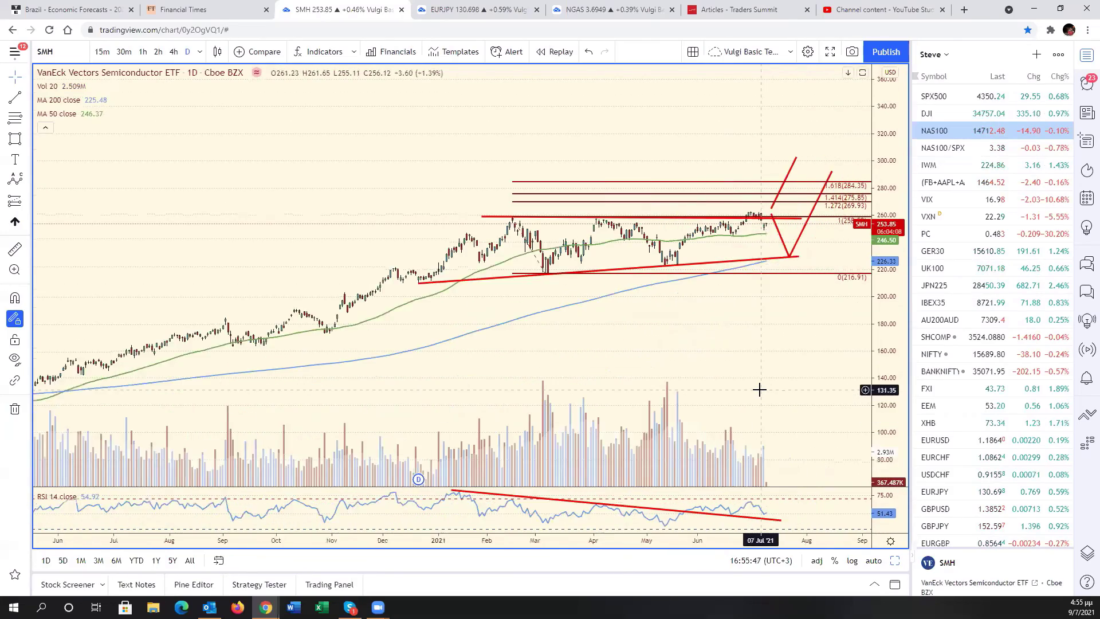
{"action": "scroll", "coordinate": [760, 390], "scroll_direction": "up", "scroll_amount": 3}
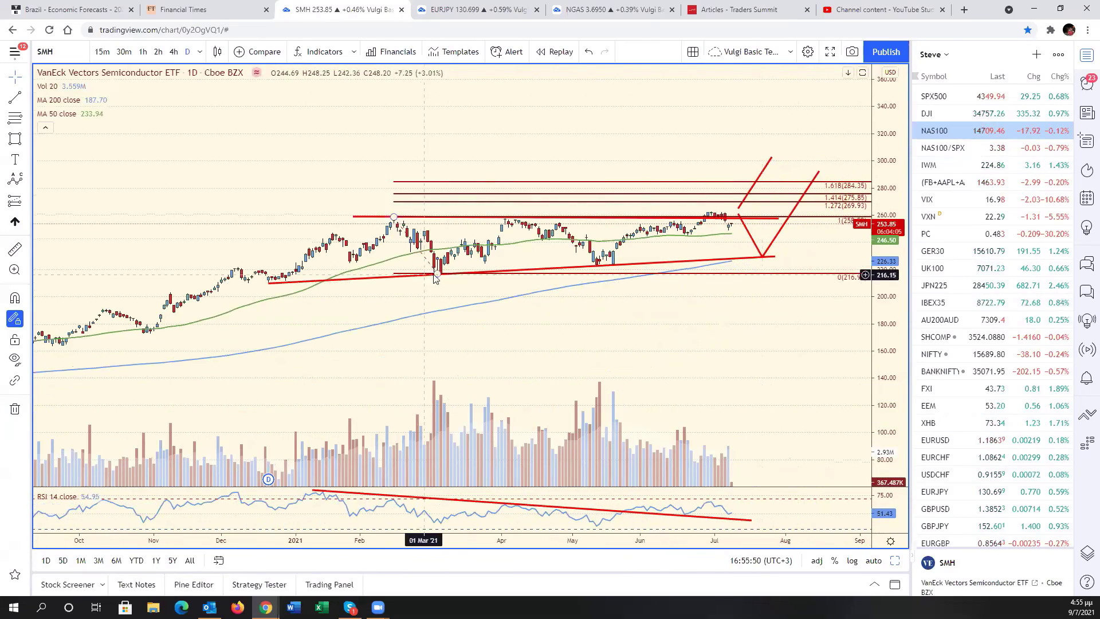
{"action": "left_click_drag", "start_coordinate": [897, 276], "coordinate": [897, 226]}
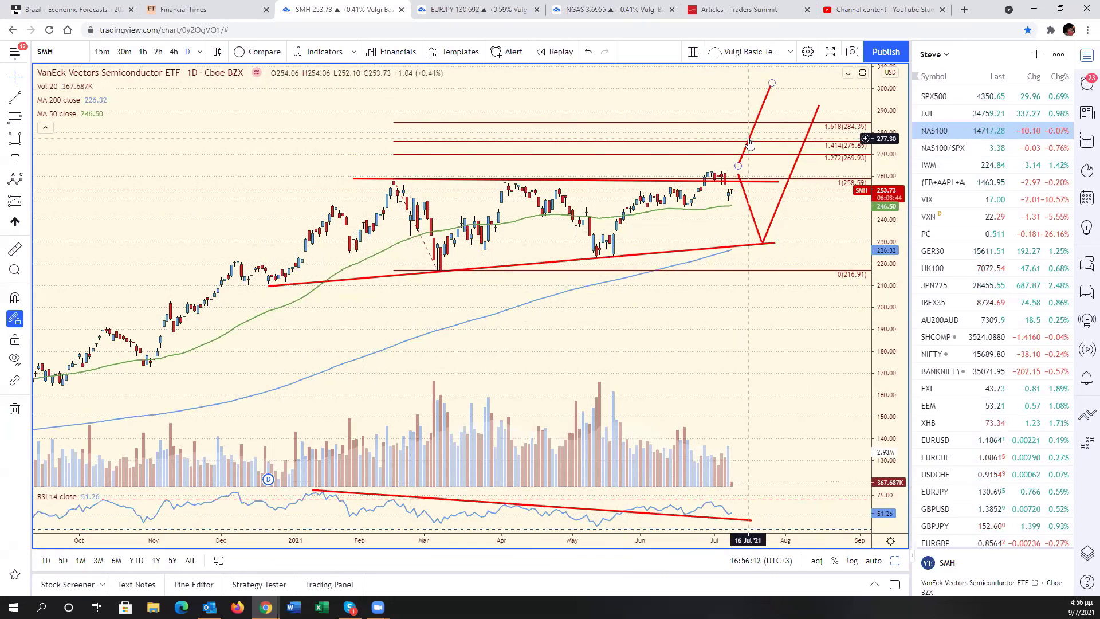
Step: Nudge SMH's red zigzag legs down-left, undo the turning-point move, and return to the six-chart grid
{"action": "left_click_drag", "start_coordinate": [749, 138], "coordinate": [744, 150]}
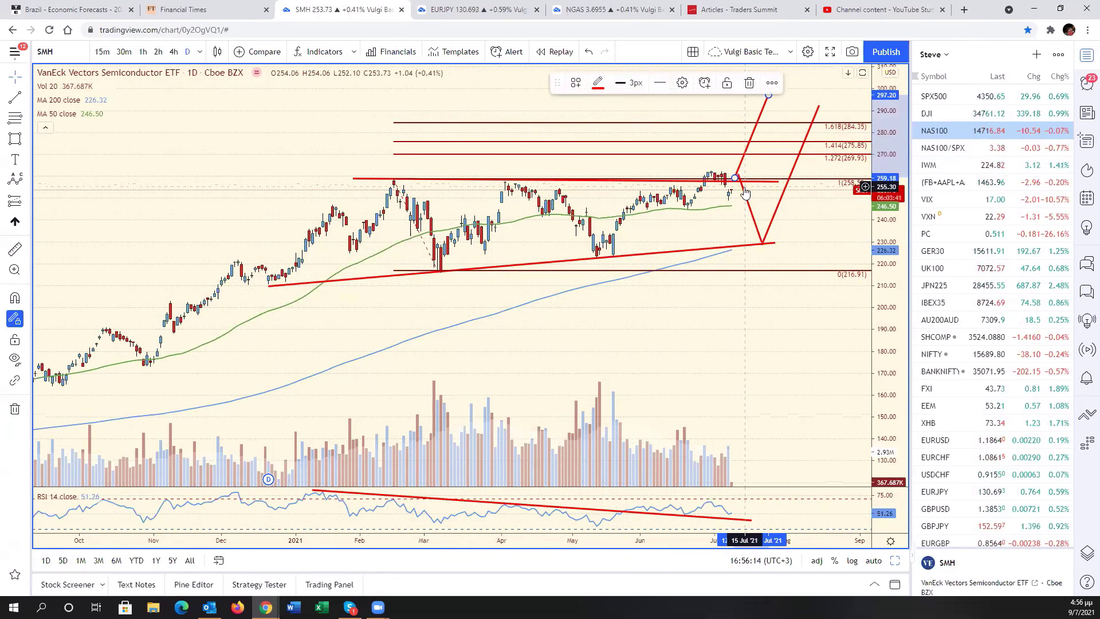
{"action": "left_click_drag", "start_coordinate": [743, 190], "coordinate": [742, 200]}
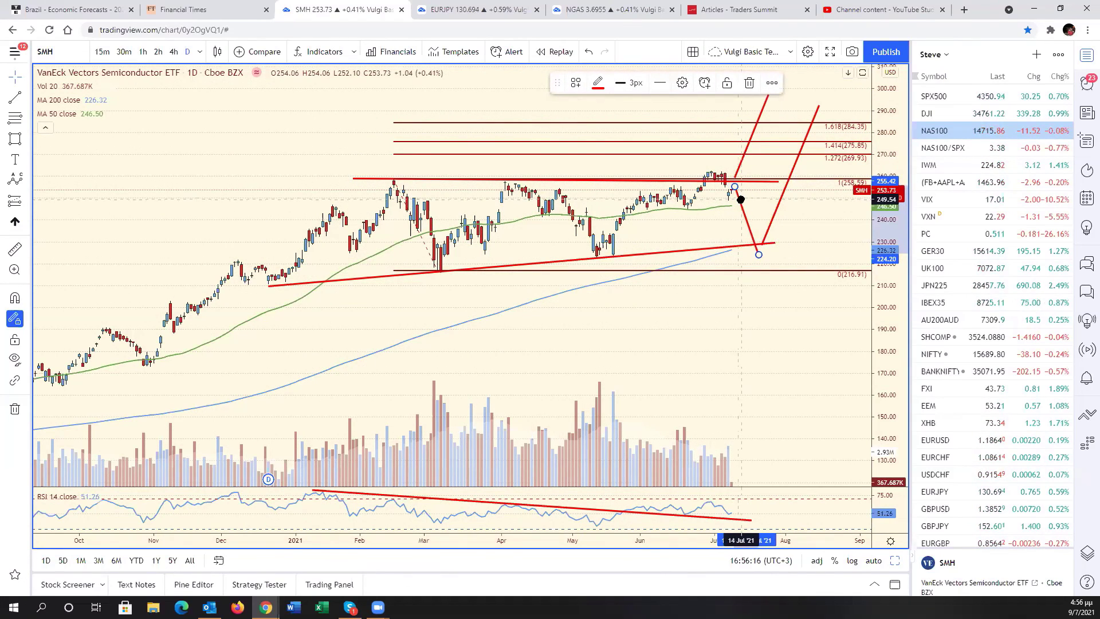
{"action": "left_click_drag", "start_coordinate": [759, 253], "coordinate": [759, 243]}
{"action": "key", "text": "ctrl+z"}
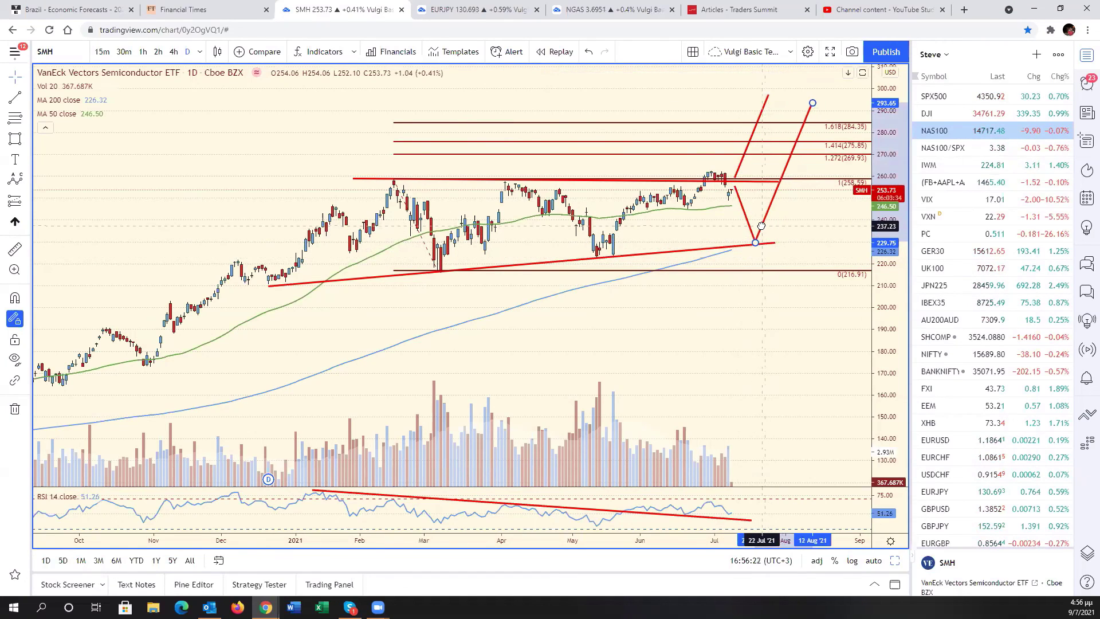
{"action": "left_click", "coordinate": [803, 235]}
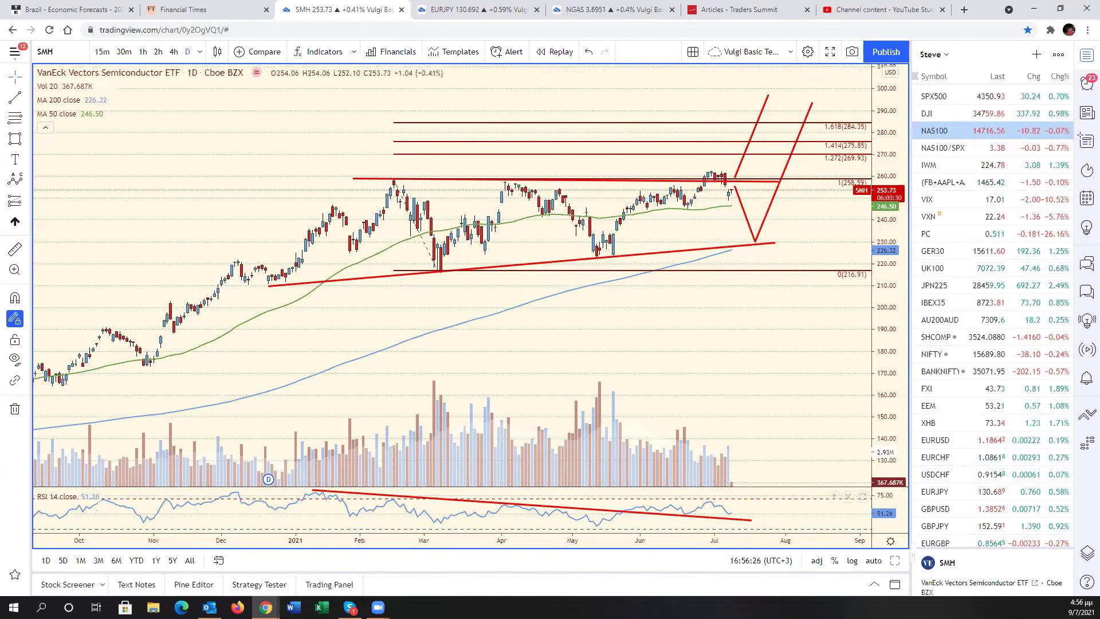
{"action": "left_click_drag", "start_coordinate": [737, 422], "coordinate": [871, 485]}
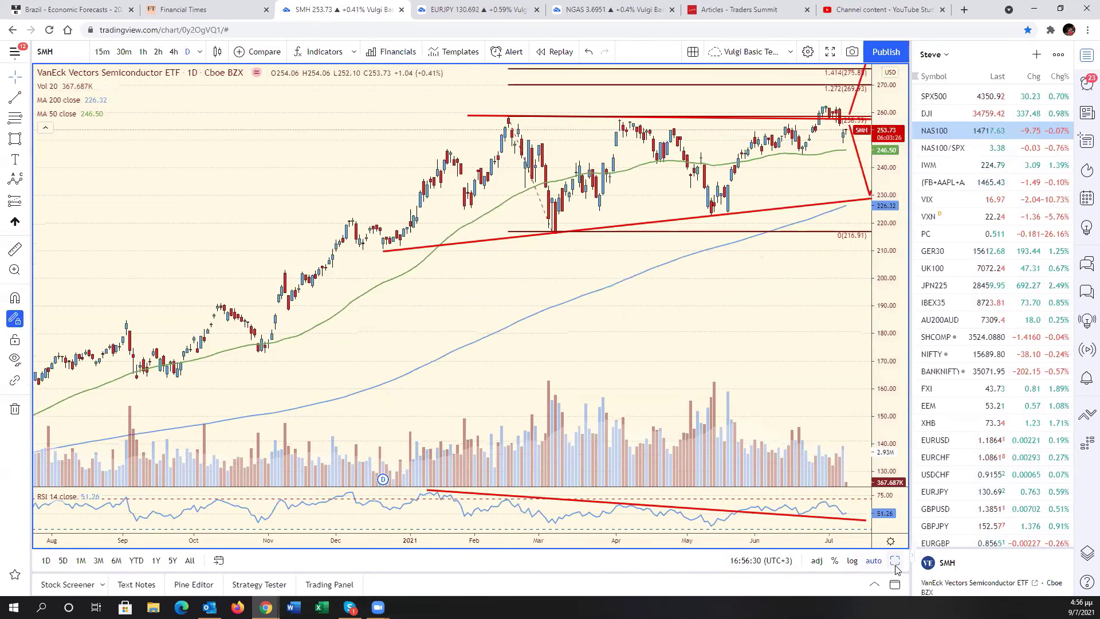
{"action": "key", "text": "alt+Return"}
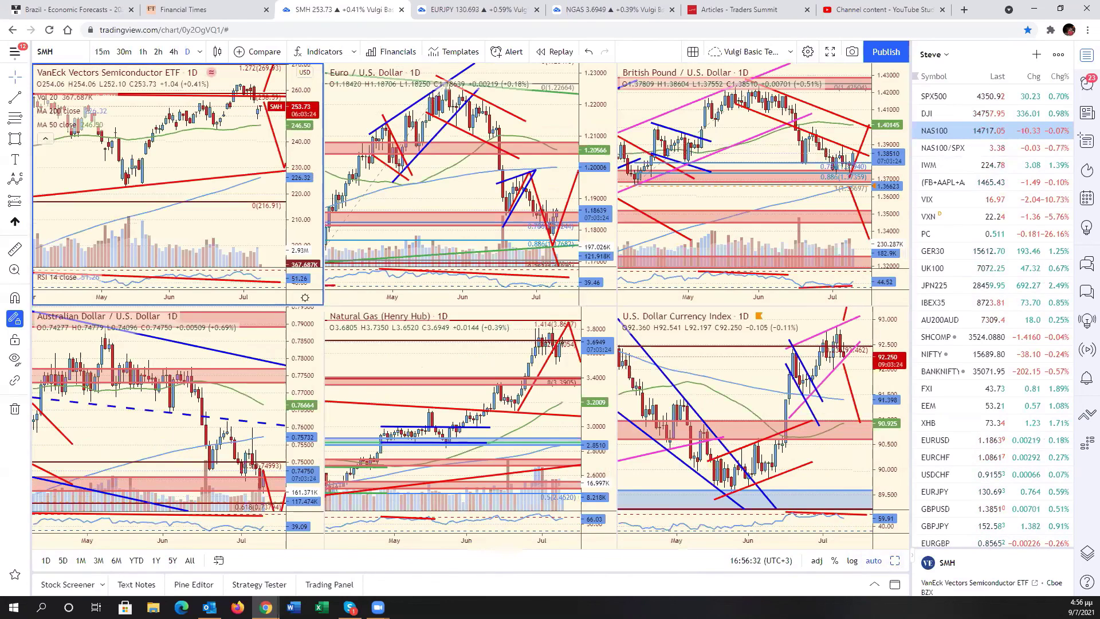